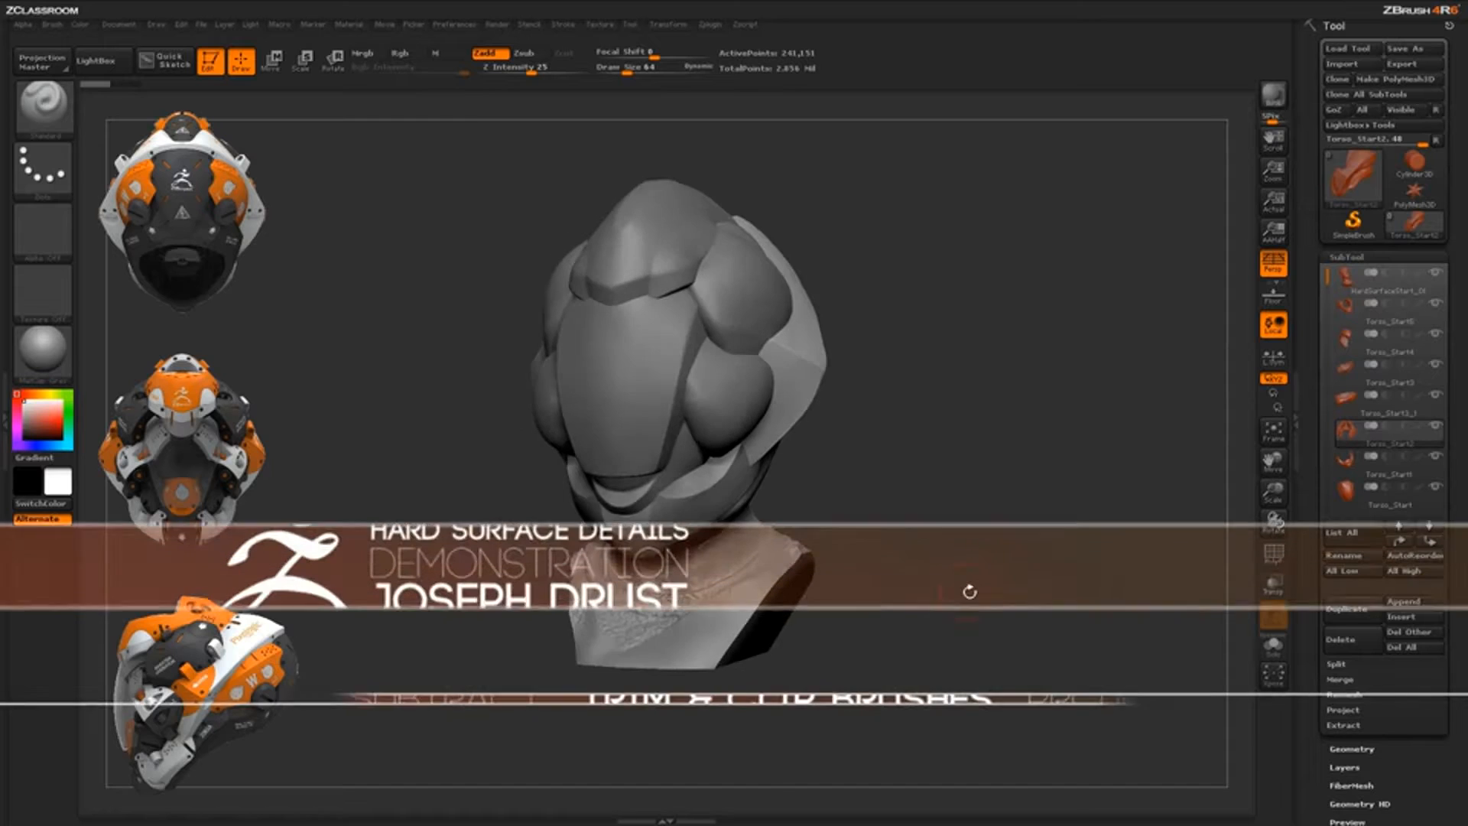
# Try pulling the helmet's side piece off the head with Move, then undo it
pyautogui.moveTo(972, 597); pyautogui.dragTo(968, 499)
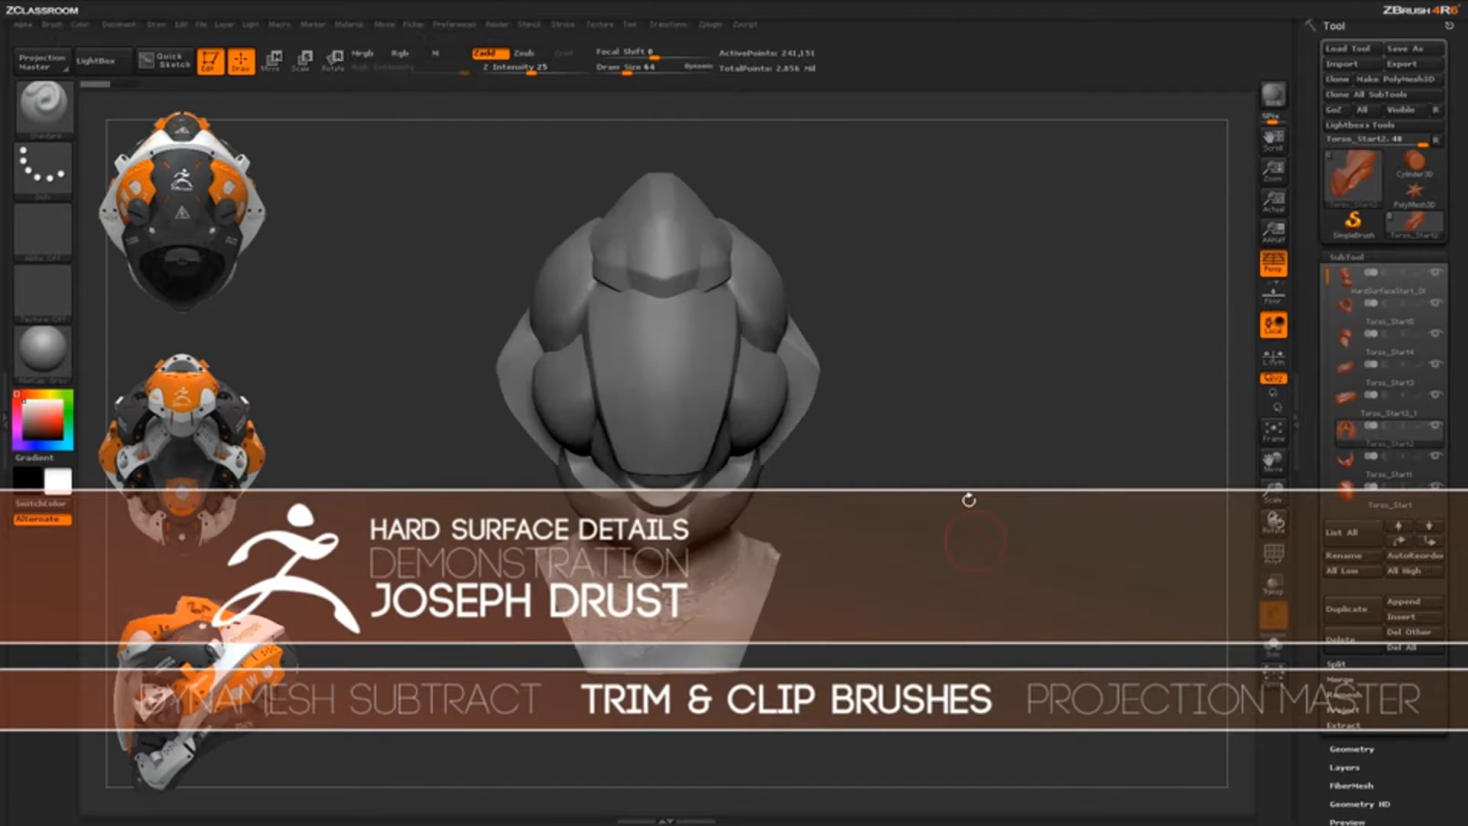
pyautogui.moveTo(965, 593); pyautogui.dragTo(892, 452)
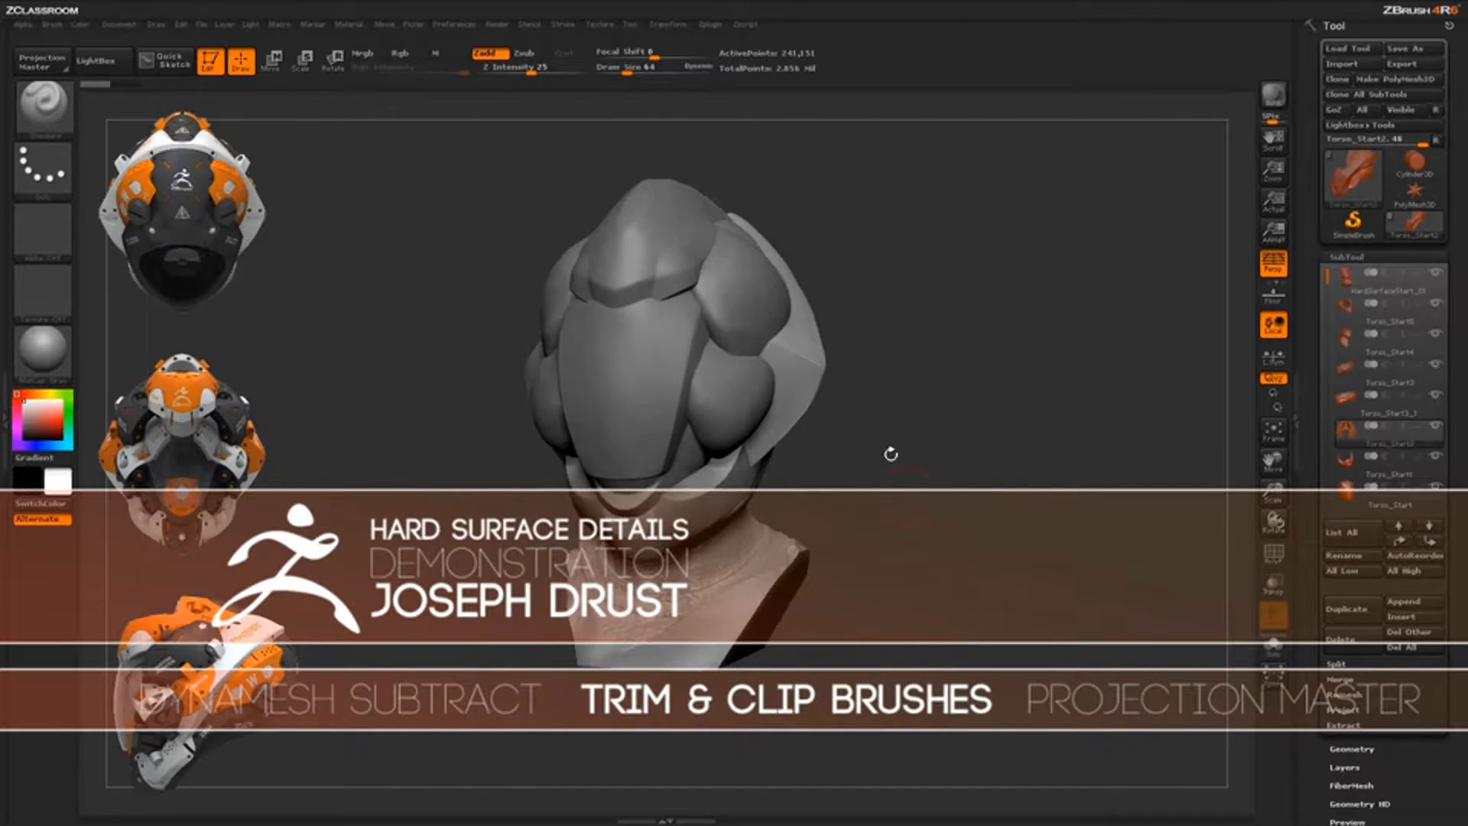
pyautogui.moveTo(919, 547)
pyautogui.mouseDown()
pyautogui.moveTo(899, 459)
pyautogui.moveTo(726, 336)
pyautogui.mouseUp()
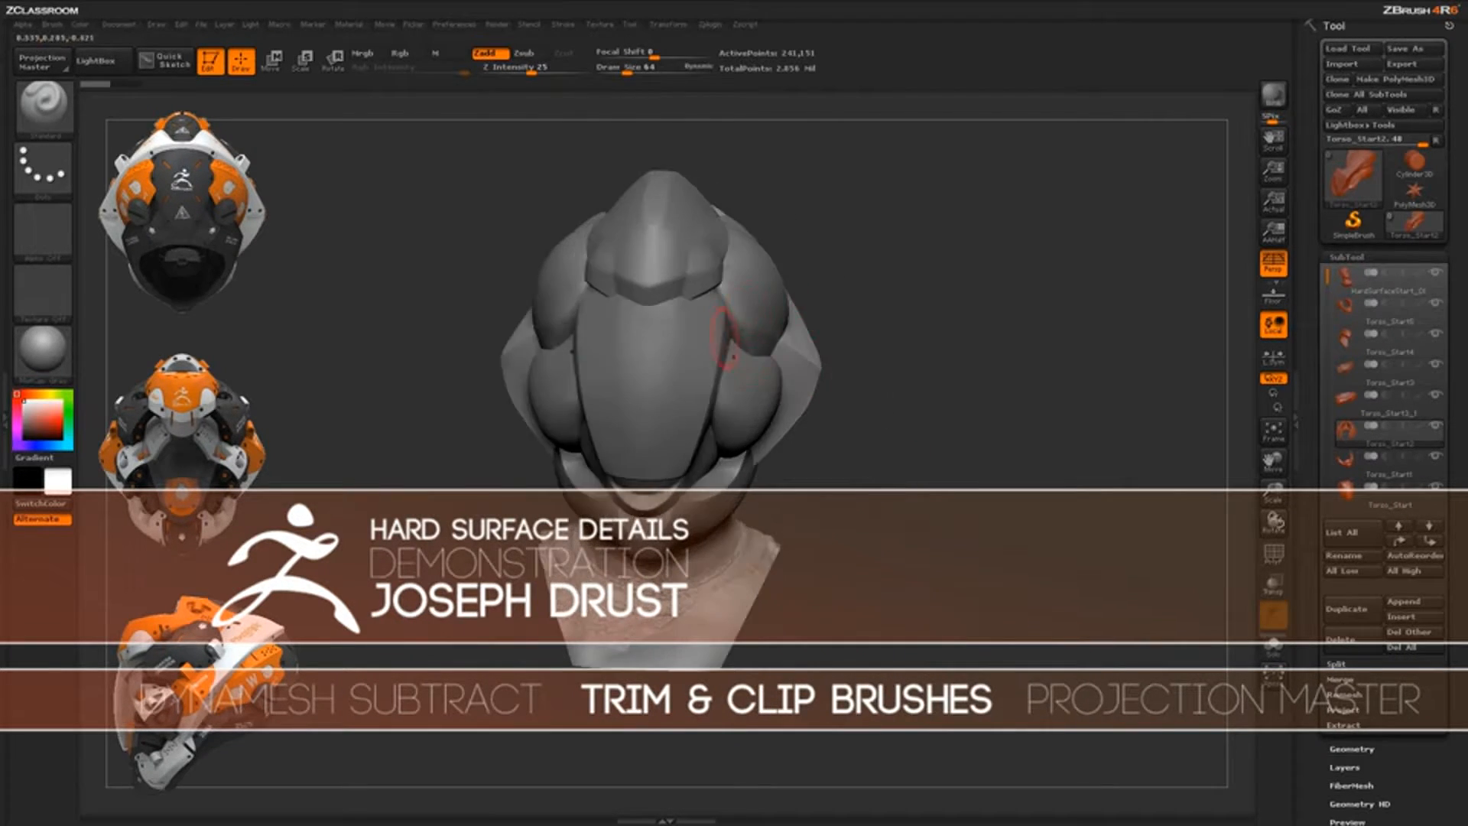
pyautogui.moveTo(943, 459); pyautogui.dragTo(893, 434)
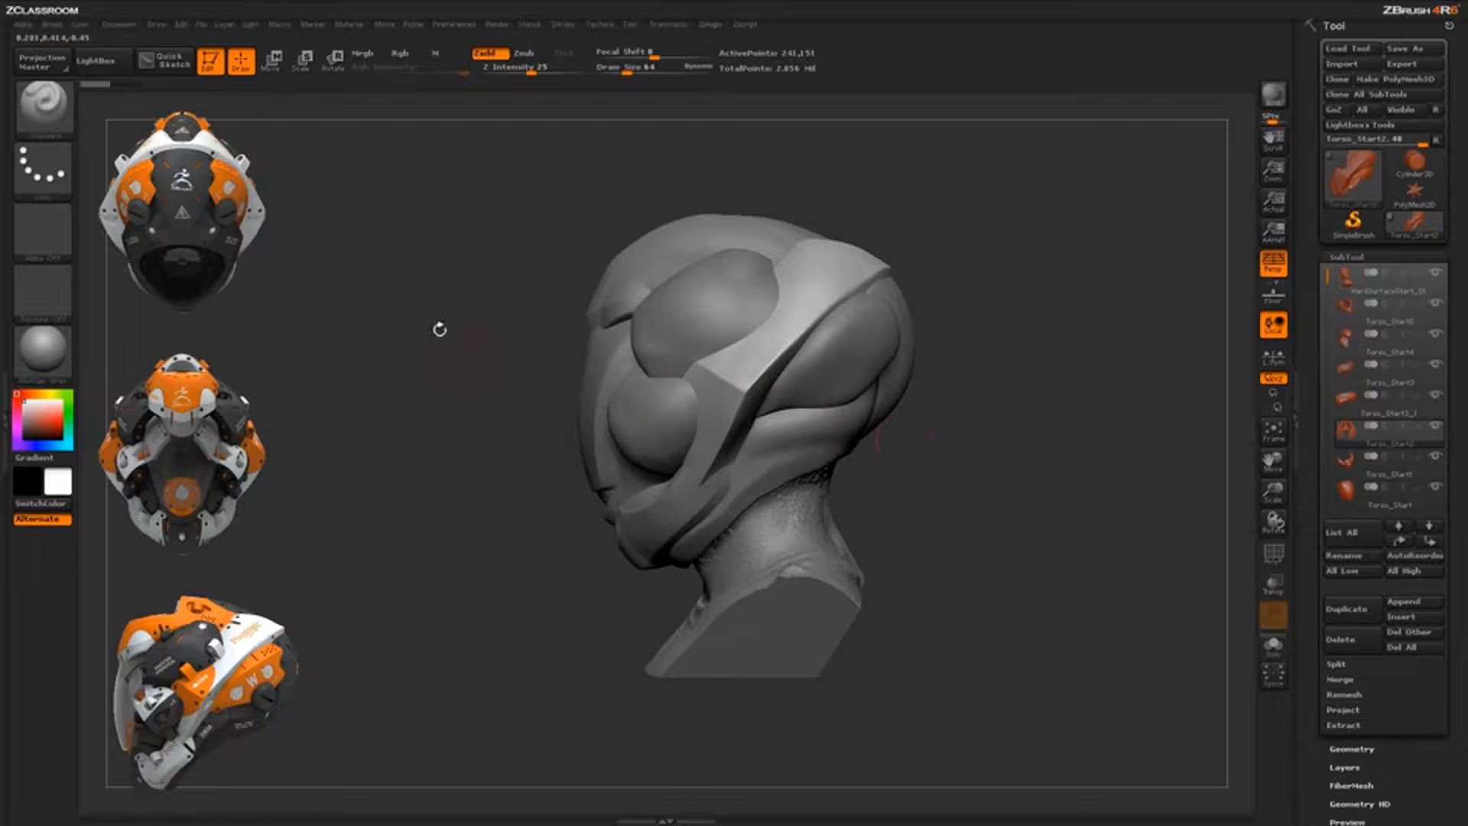
pyautogui.press('w')
pyautogui.moveTo(732, 364); pyautogui.dragTo(1025, 363)
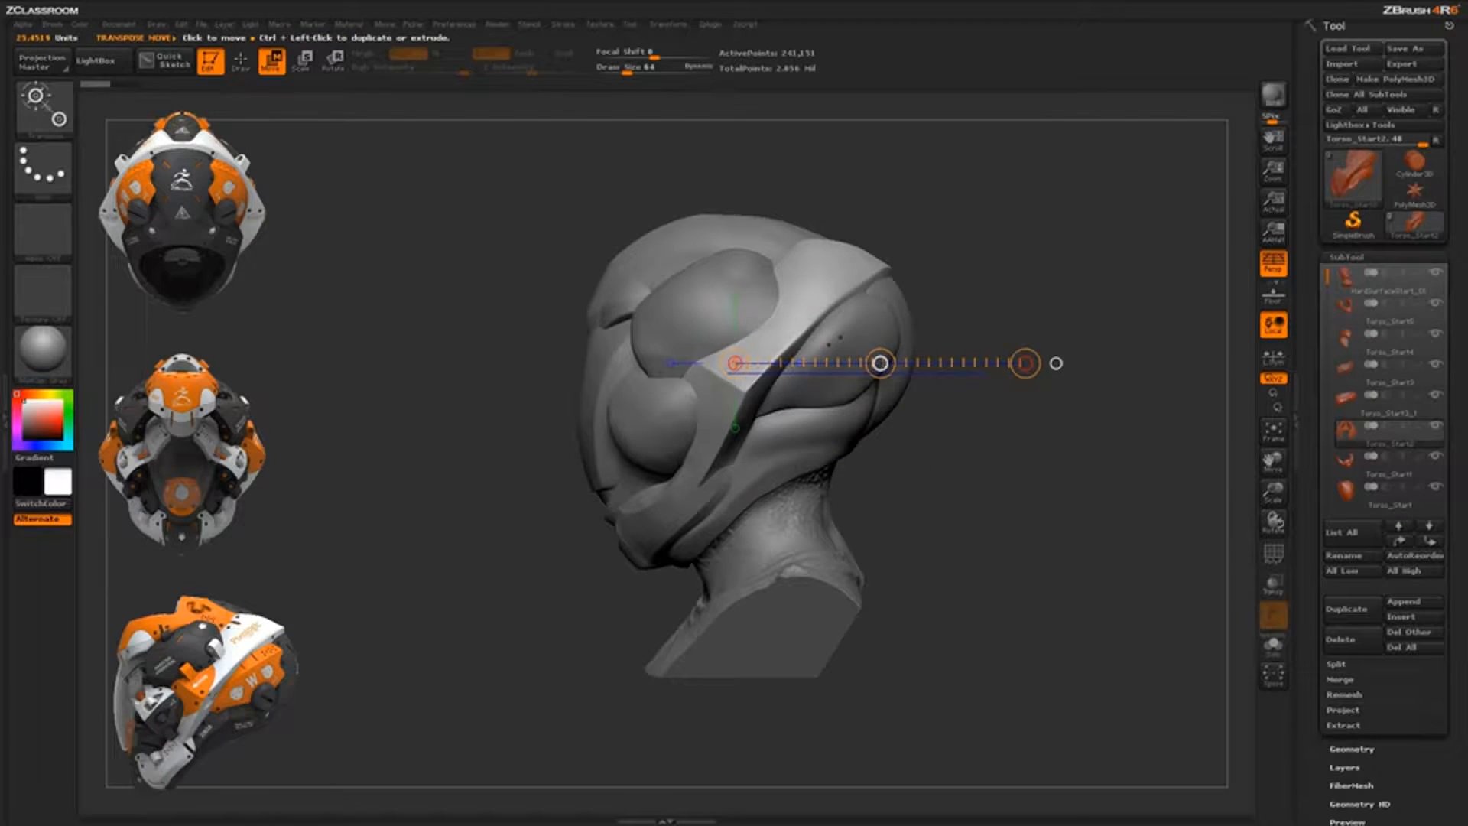
pyautogui.moveTo(879, 363); pyautogui.dragTo(1170, 329)
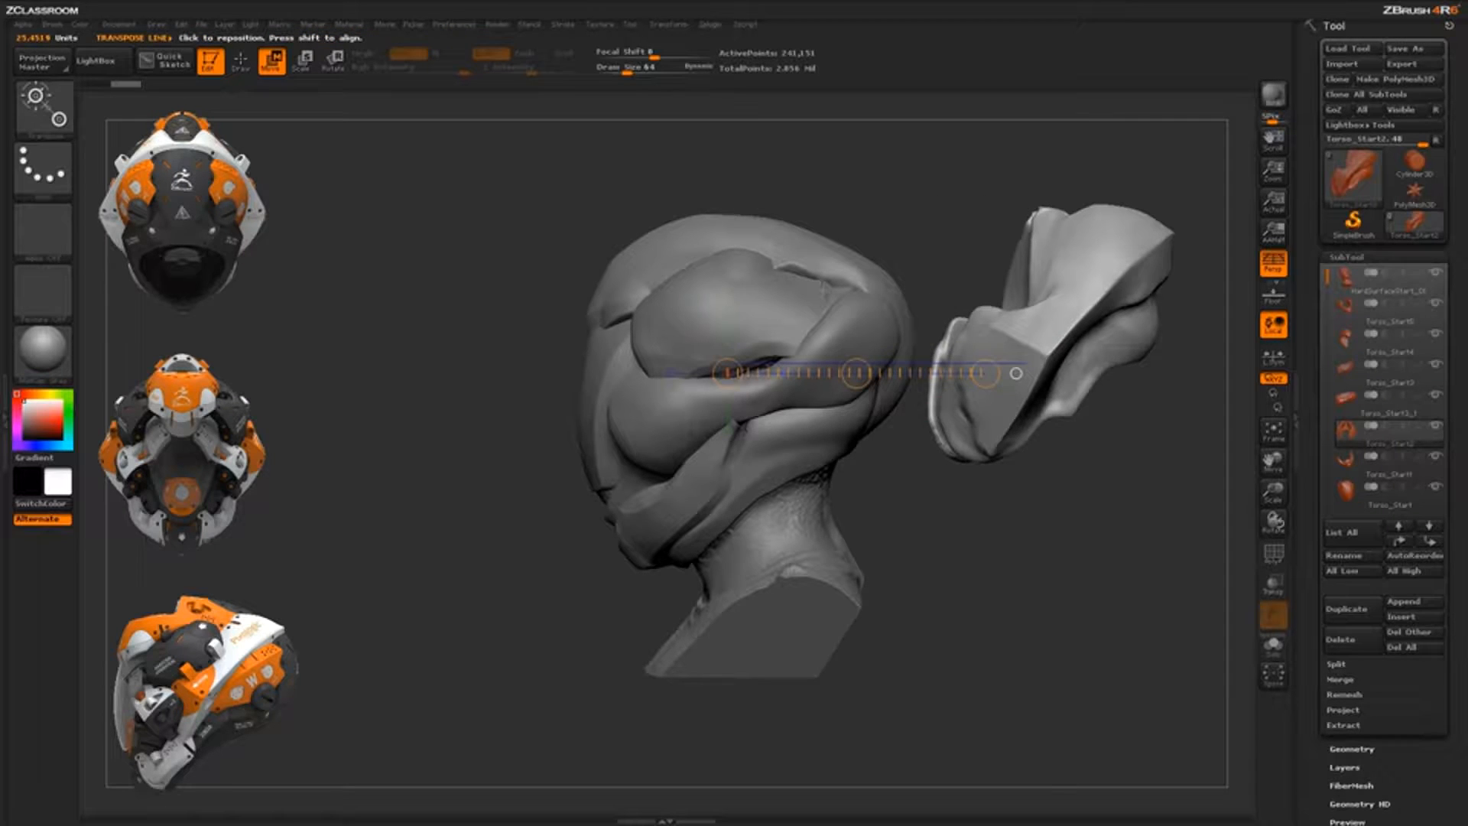
pyautogui.press('q')
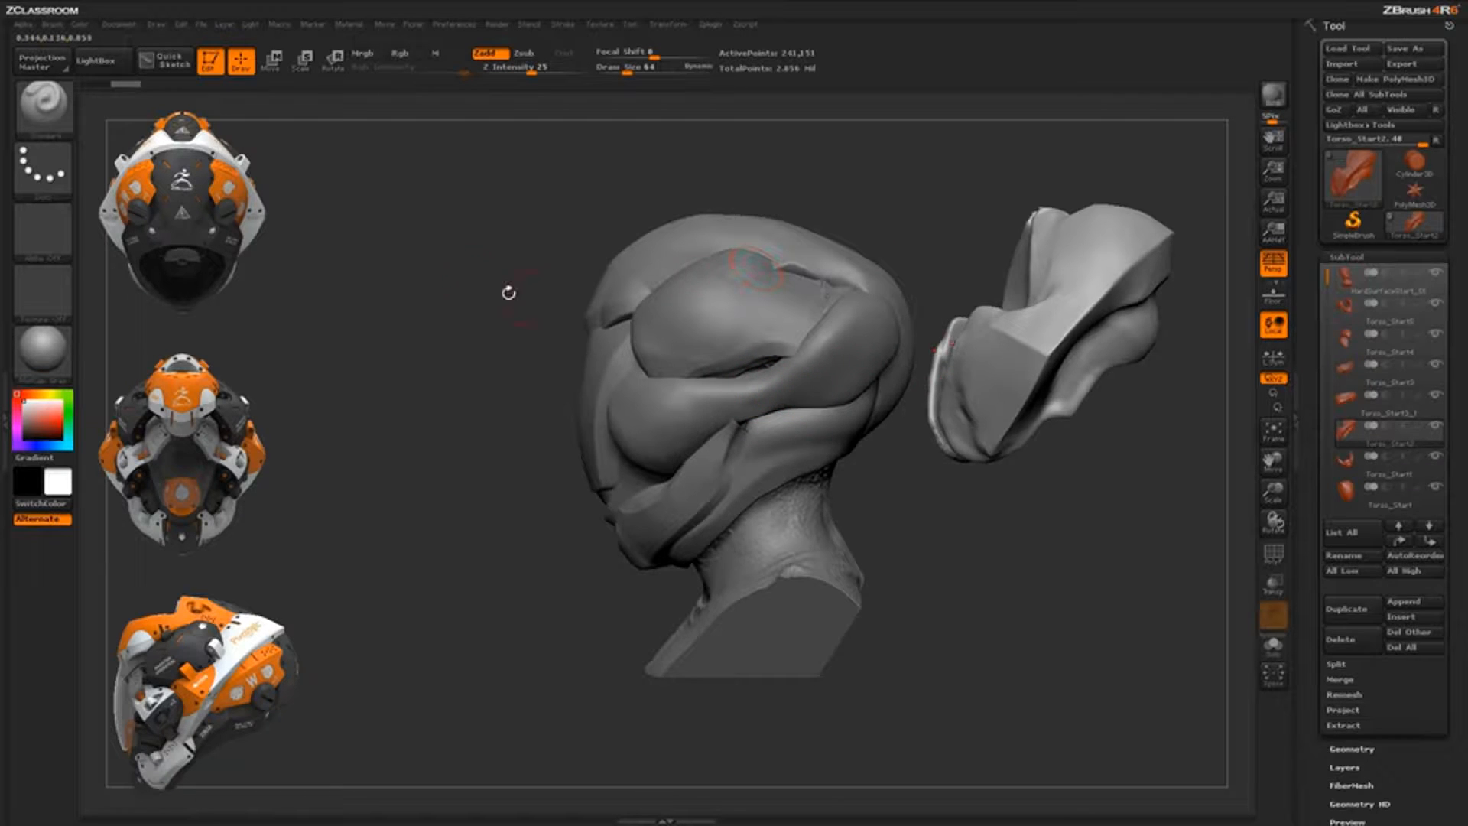
pyautogui.hotkey('ctrl', 'z')
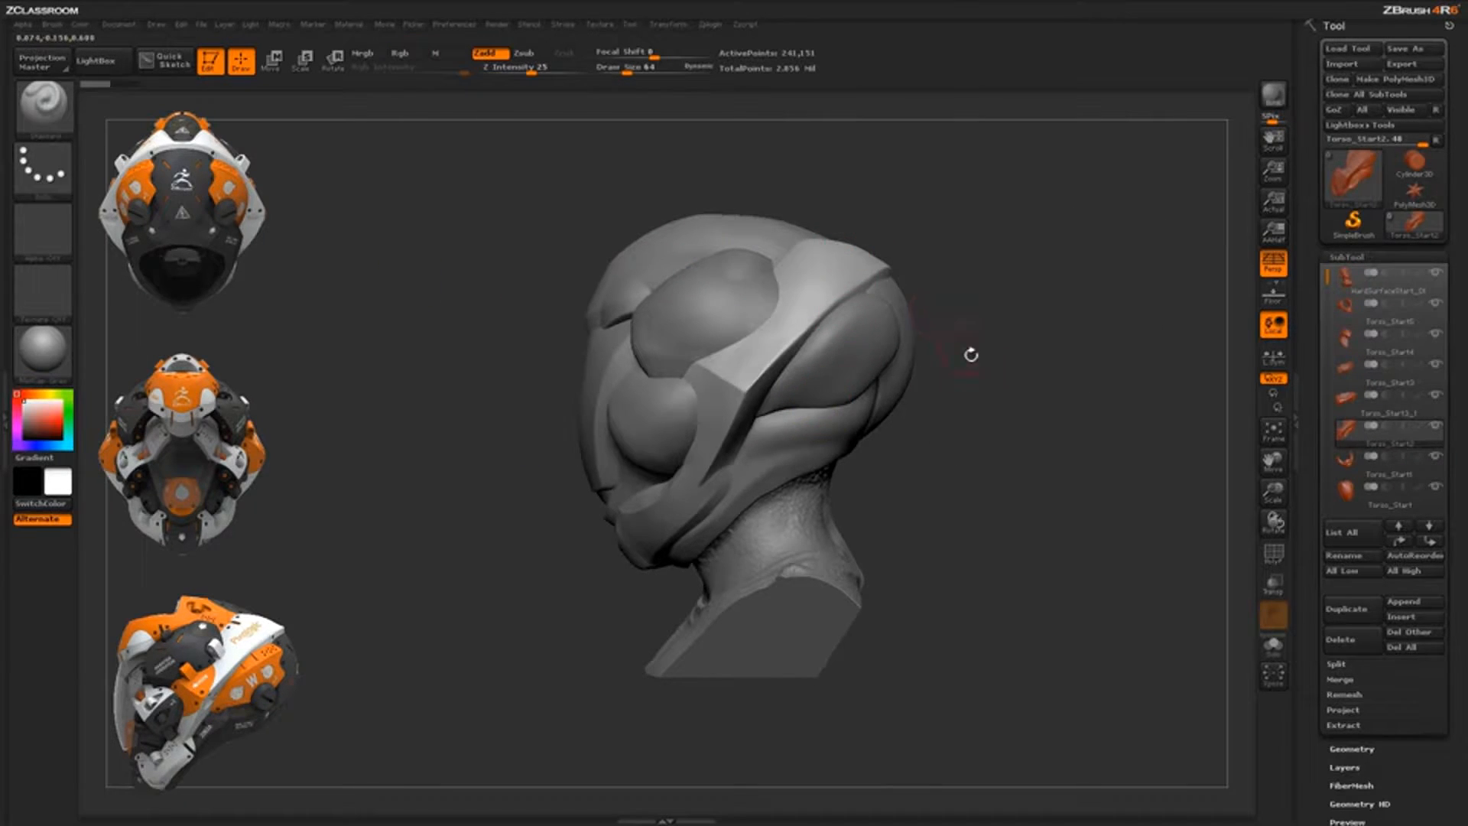
# Select the Torso_Start3_1 face-plate subtool from a side view
pyautogui.moveTo(971, 354); pyautogui.dragTo(964, 305)
pyautogui.moveTo(986, 375); pyautogui.dragTo(870, 502)
pyautogui.moveTo(809, 462)
pyautogui.mouseDown()
pyautogui.moveTo(788, 451)
pyautogui.moveTo(837, 483)
pyautogui.moveTo(810, 480)
pyautogui.mouseUp()
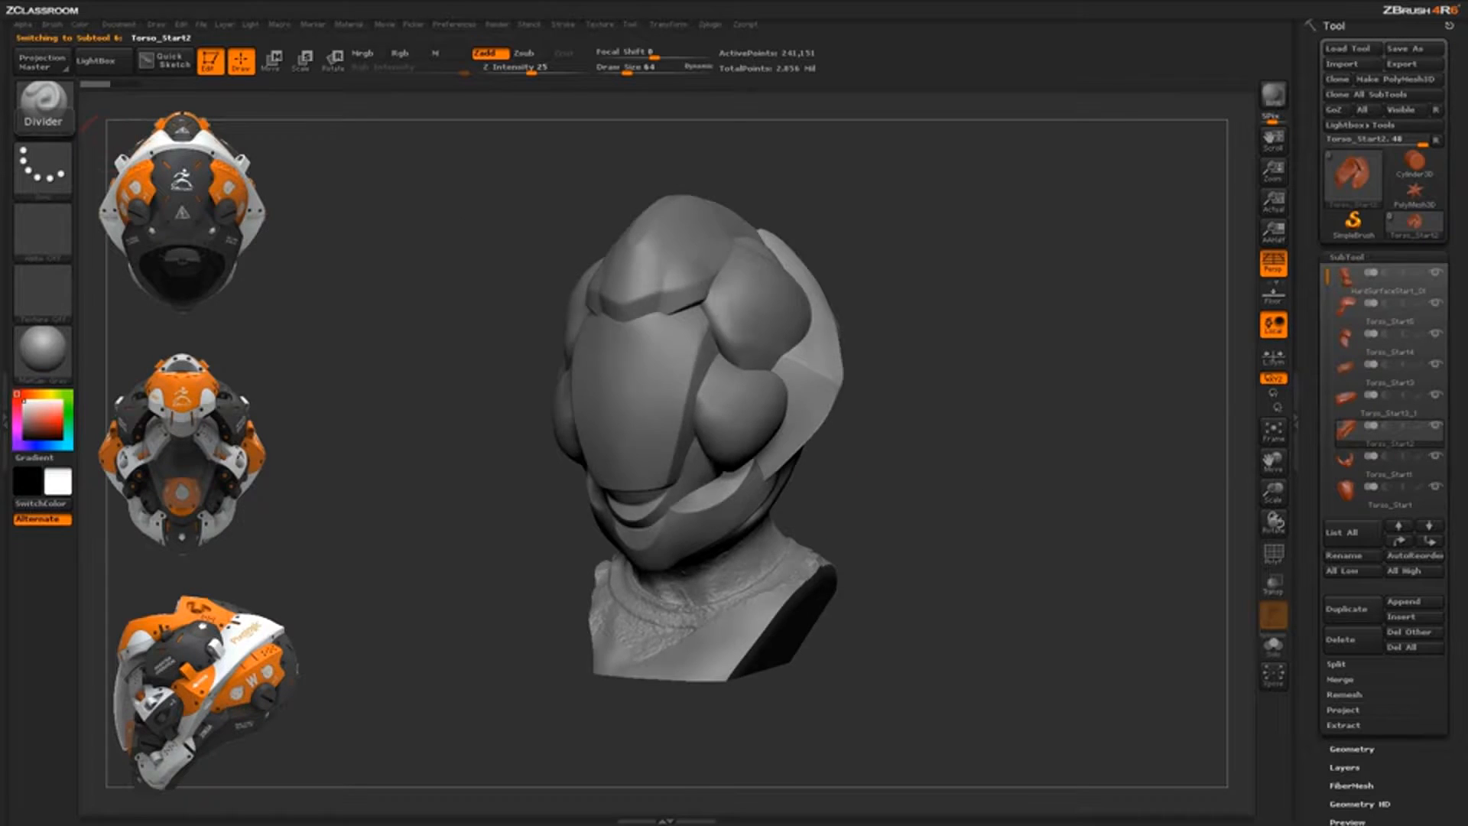
pyautogui.moveTo(986, 494); pyautogui.dragTo(879, 490)
pyautogui.moveTo(1048, 509)
pyautogui.keyDown('alt'); pyautogui.mouseDown()
pyautogui.moveTo(1048, 481)
pyautogui.moveTo(964, 496)
pyautogui.mouseUp(); pyautogui.keyUp('alt')
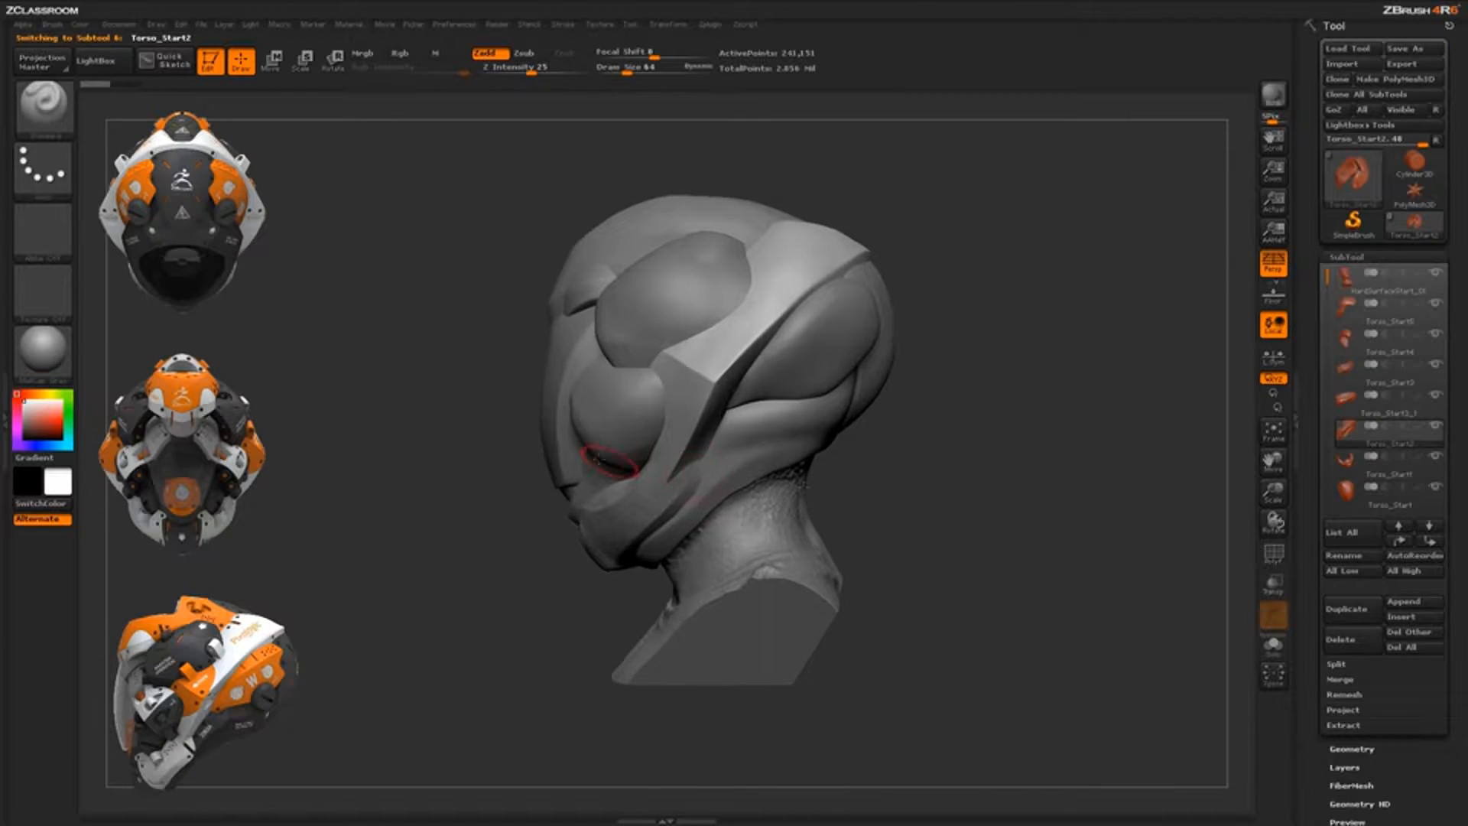
pyautogui.keyDown('alt'); pyautogui.click(609, 461); pyautogui.keyUp('alt')
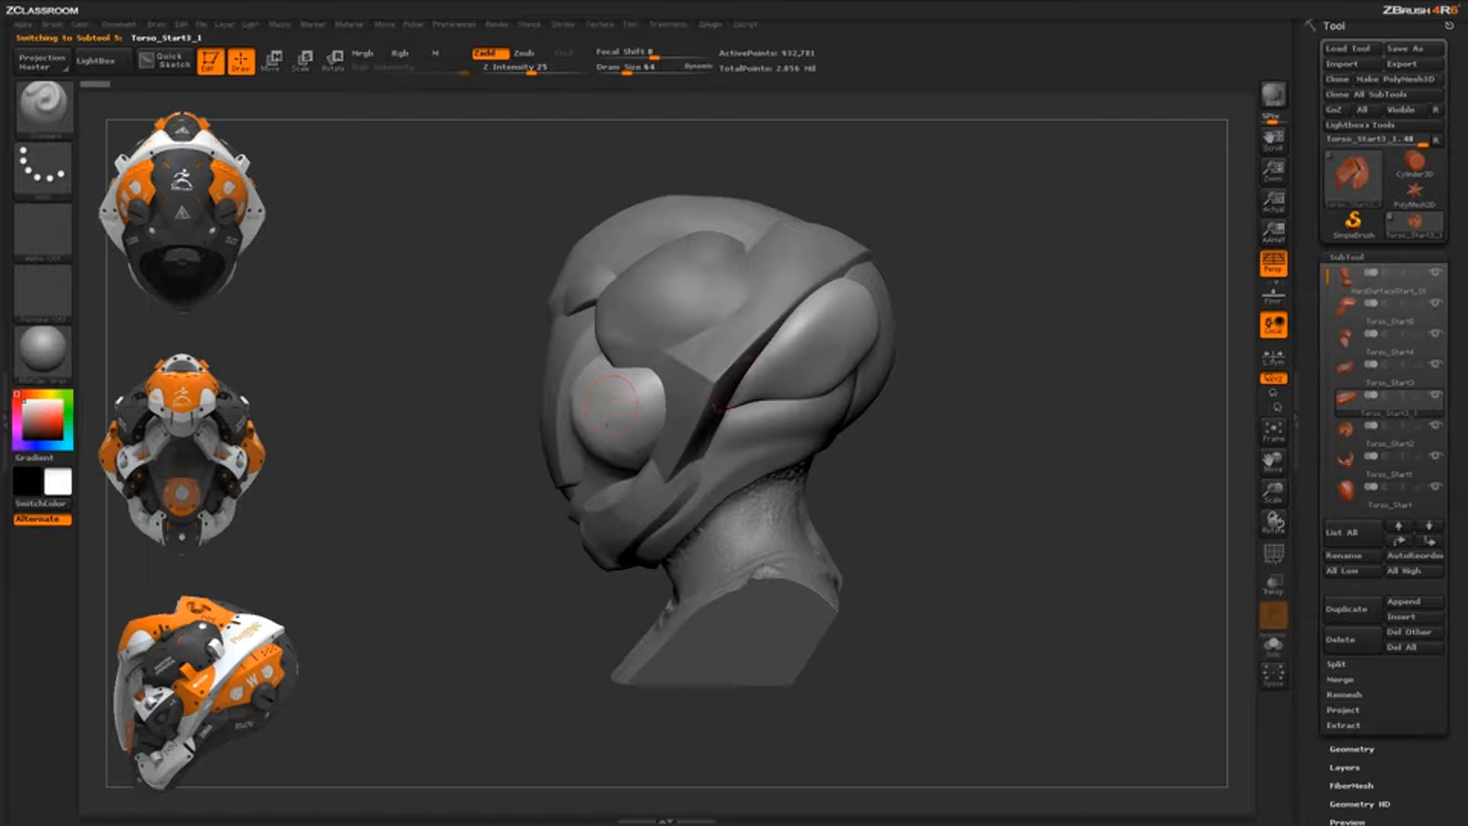
# Solo the Torso_Start3_1 face plate so it shows alone
pyautogui.moveTo(975, 417); pyautogui.dragTo(576, 383)
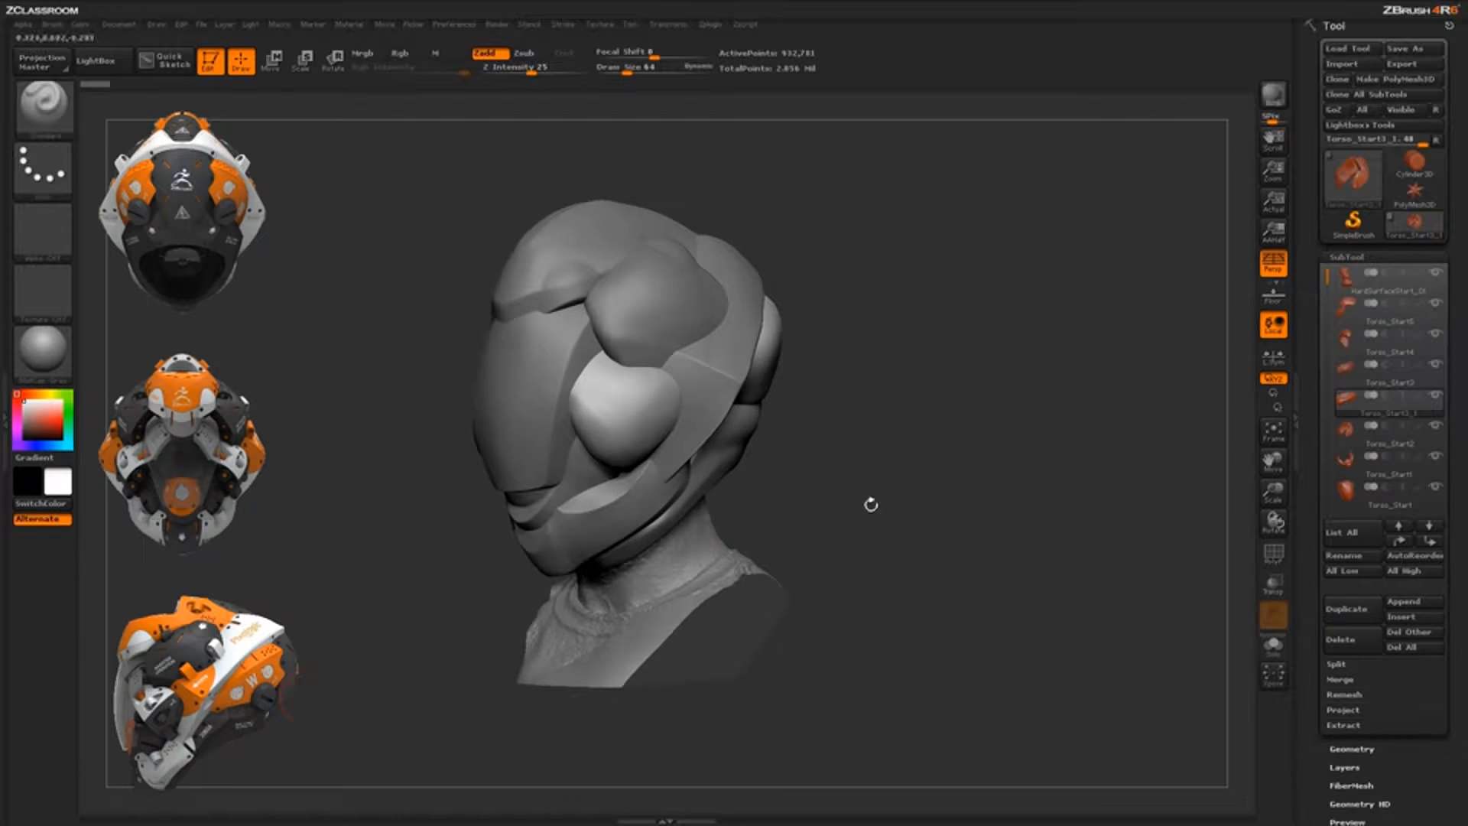
pyautogui.moveTo(869, 502)
pyautogui.mouseDown()
pyautogui.moveTo(897, 467)
pyautogui.moveTo(925, 515)
pyautogui.mouseUp()
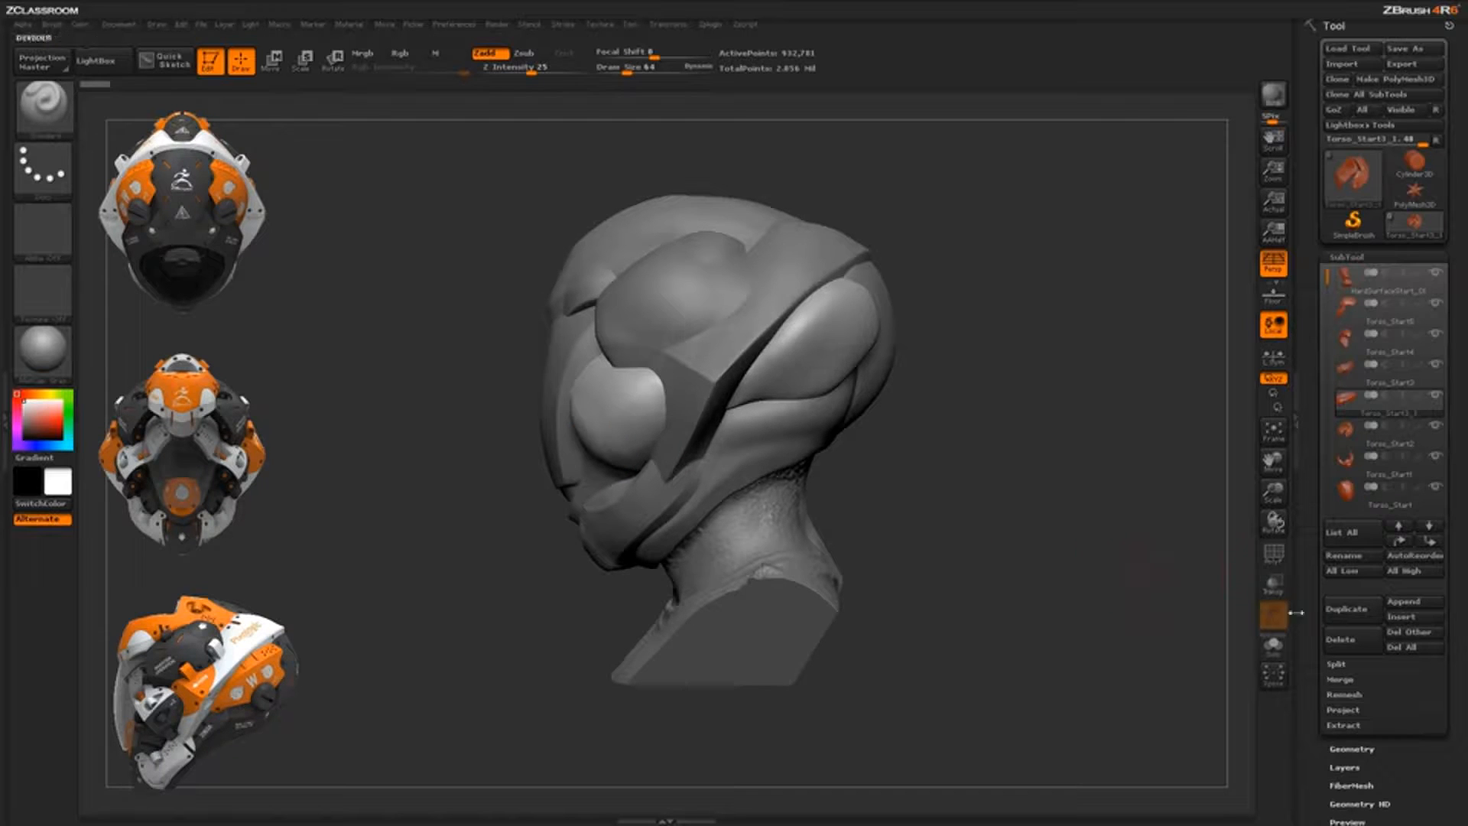
pyautogui.click(1273, 646)
# Choose the TrimCurve brush from the T brushes and dismiss the selection-brush note
pyautogui.moveTo(983, 622); pyautogui.dragTo(955, 612)
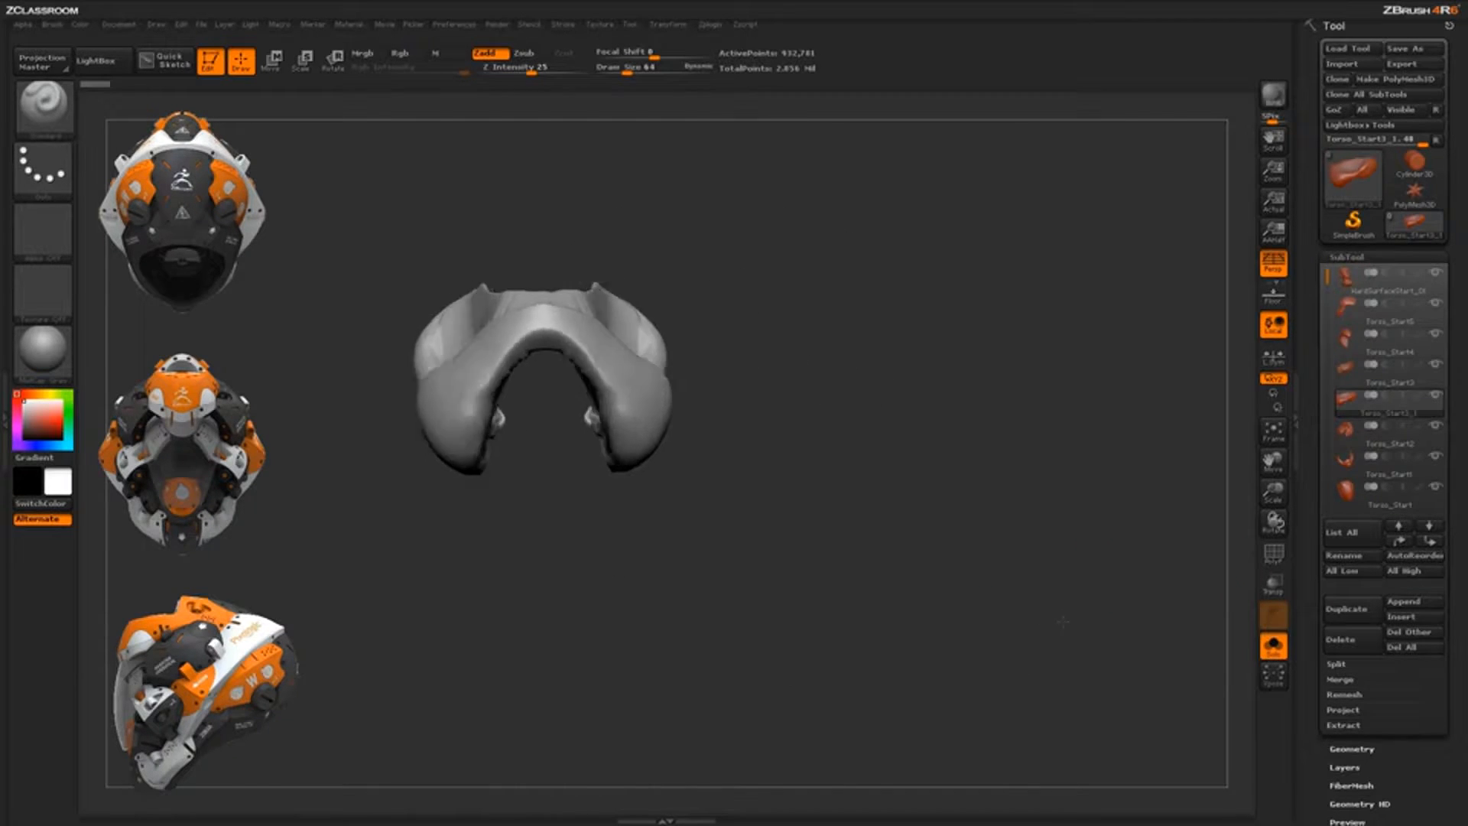
pyautogui.moveTo(796, 583); pyautogui.dragTo(835, 611)
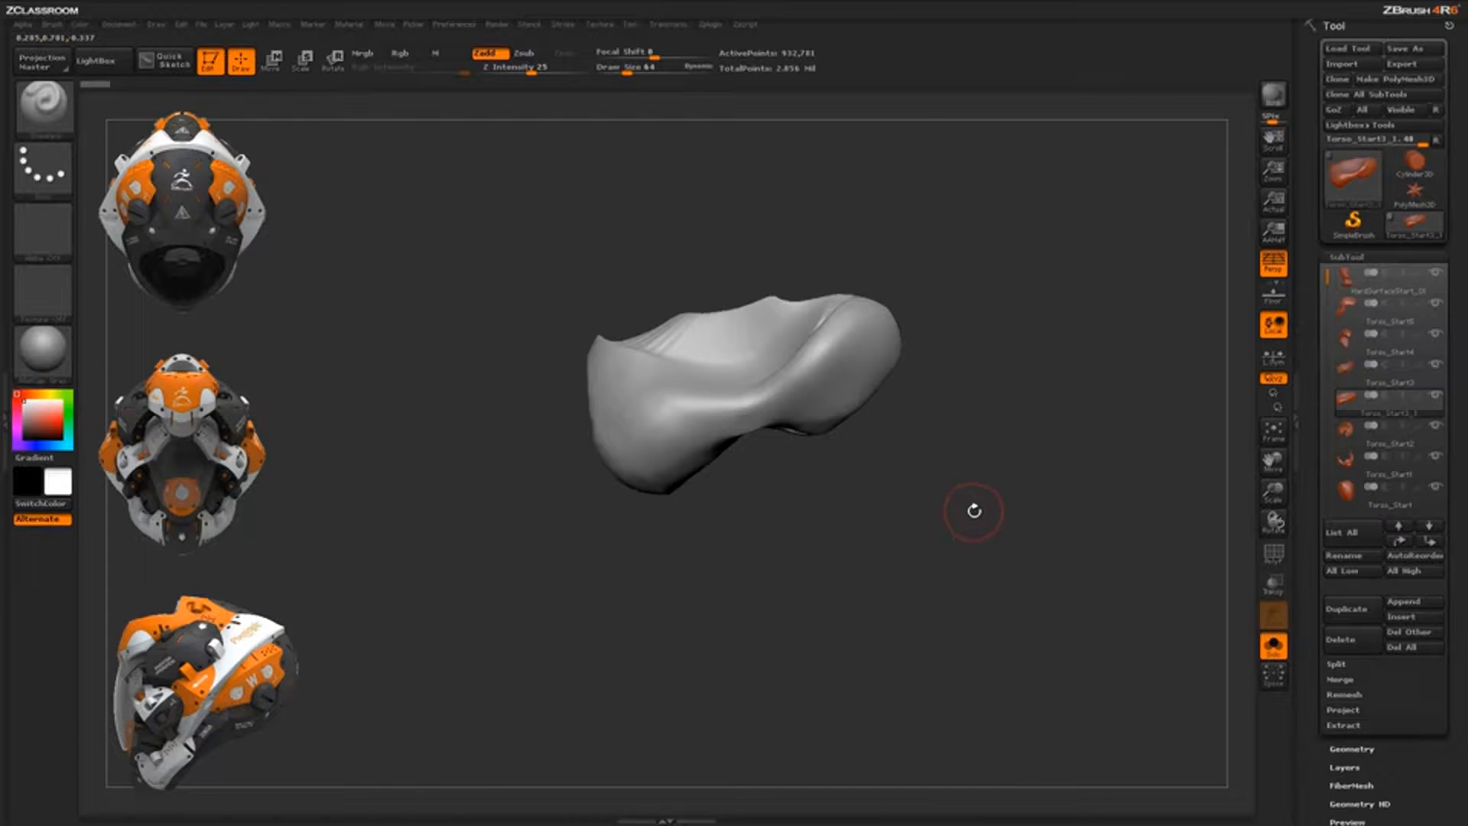
pyautogui.press('b')
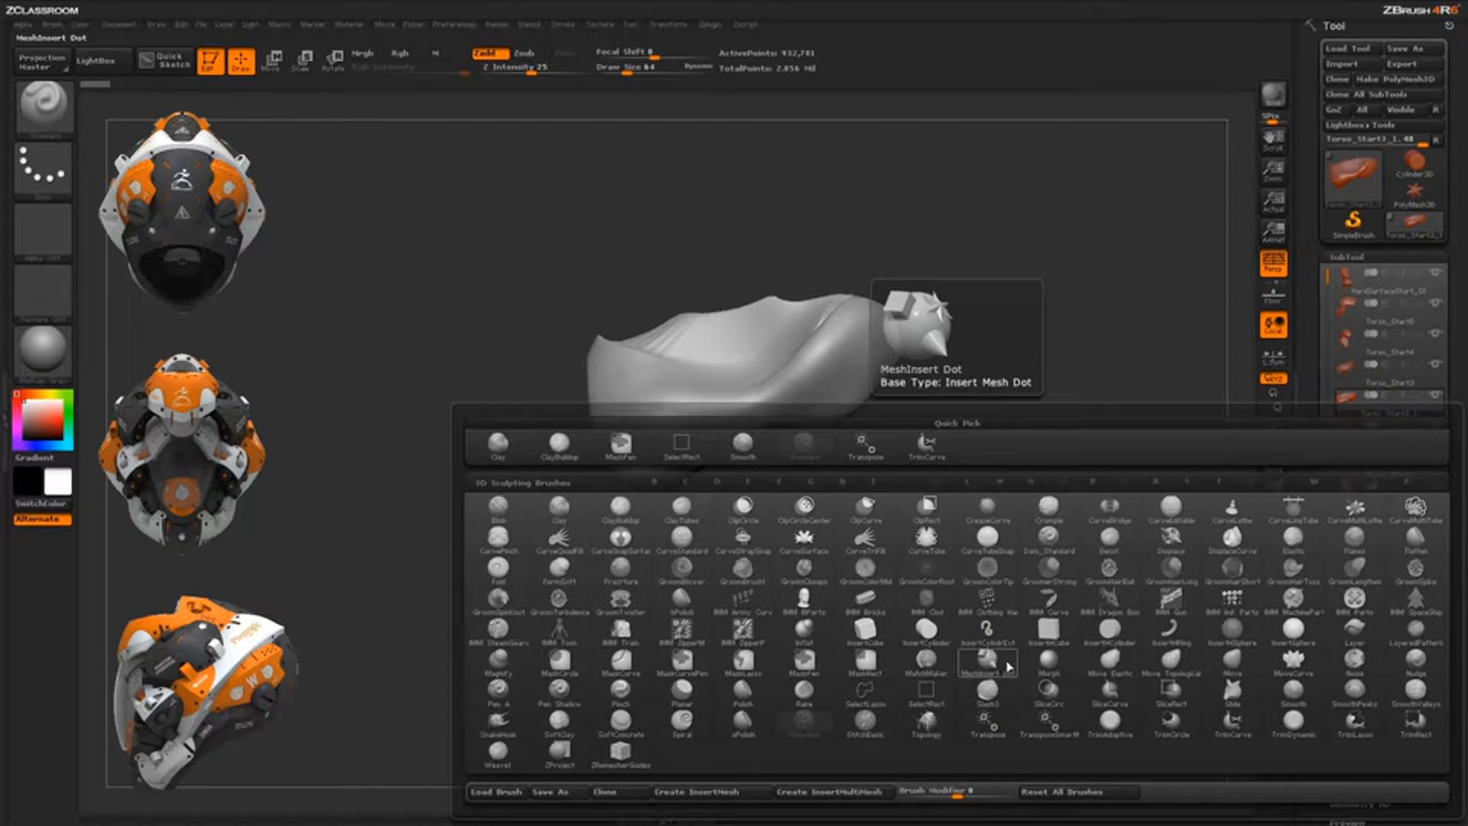
pyautogui.press('t')
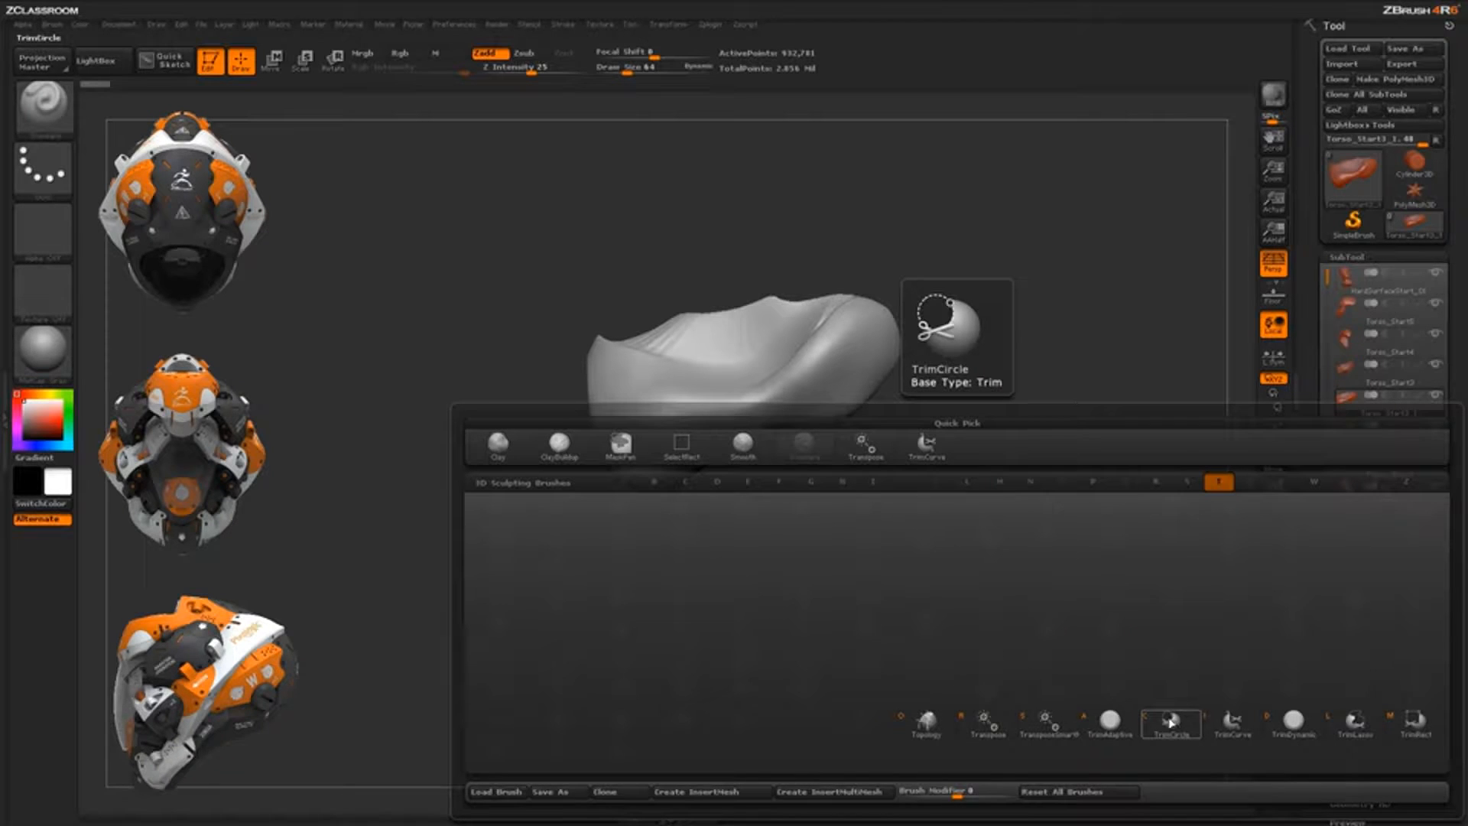
pyautogui.click(1232, 726)
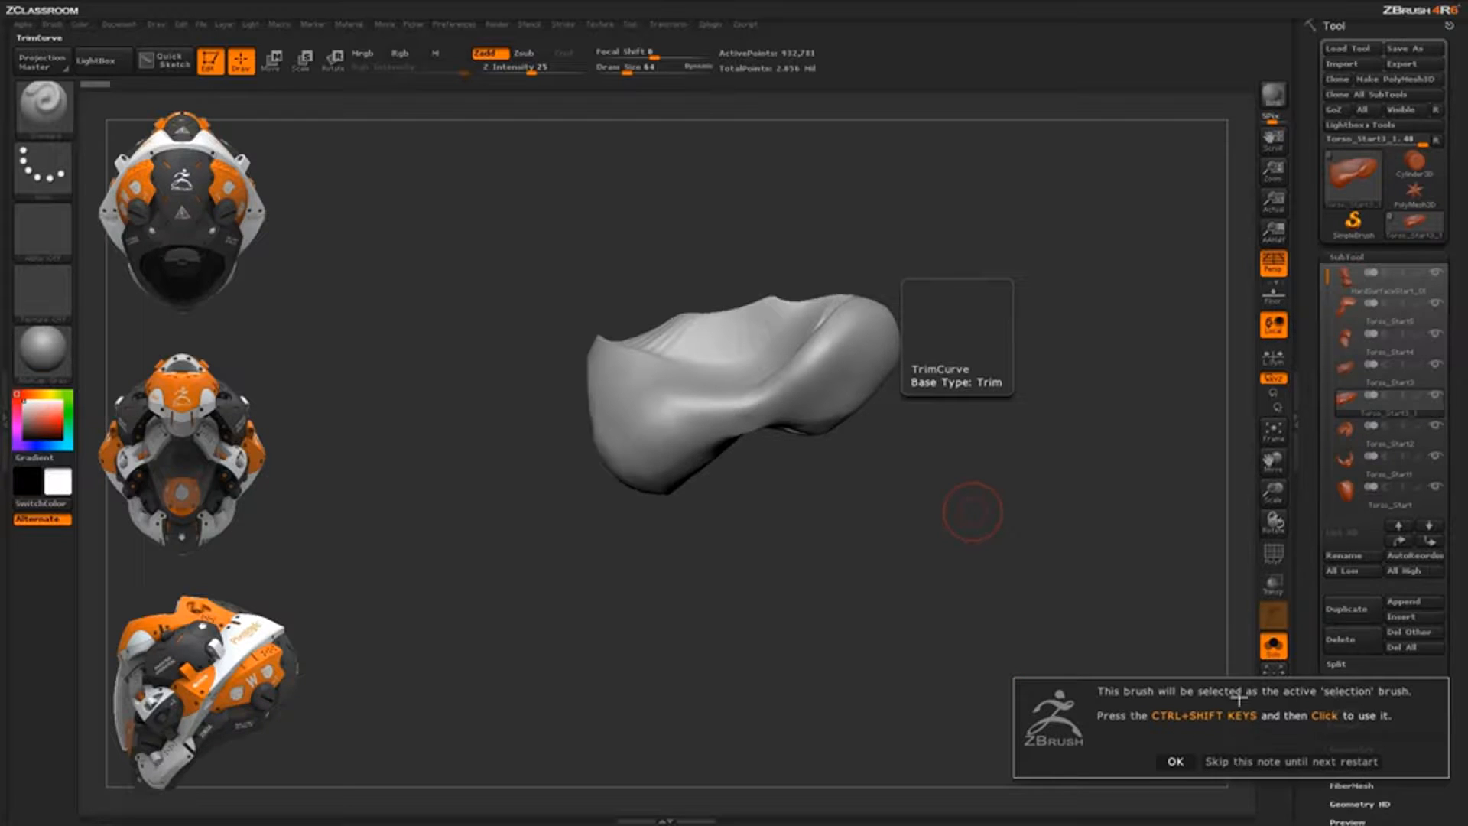
pyautogui.click(1181, 753)
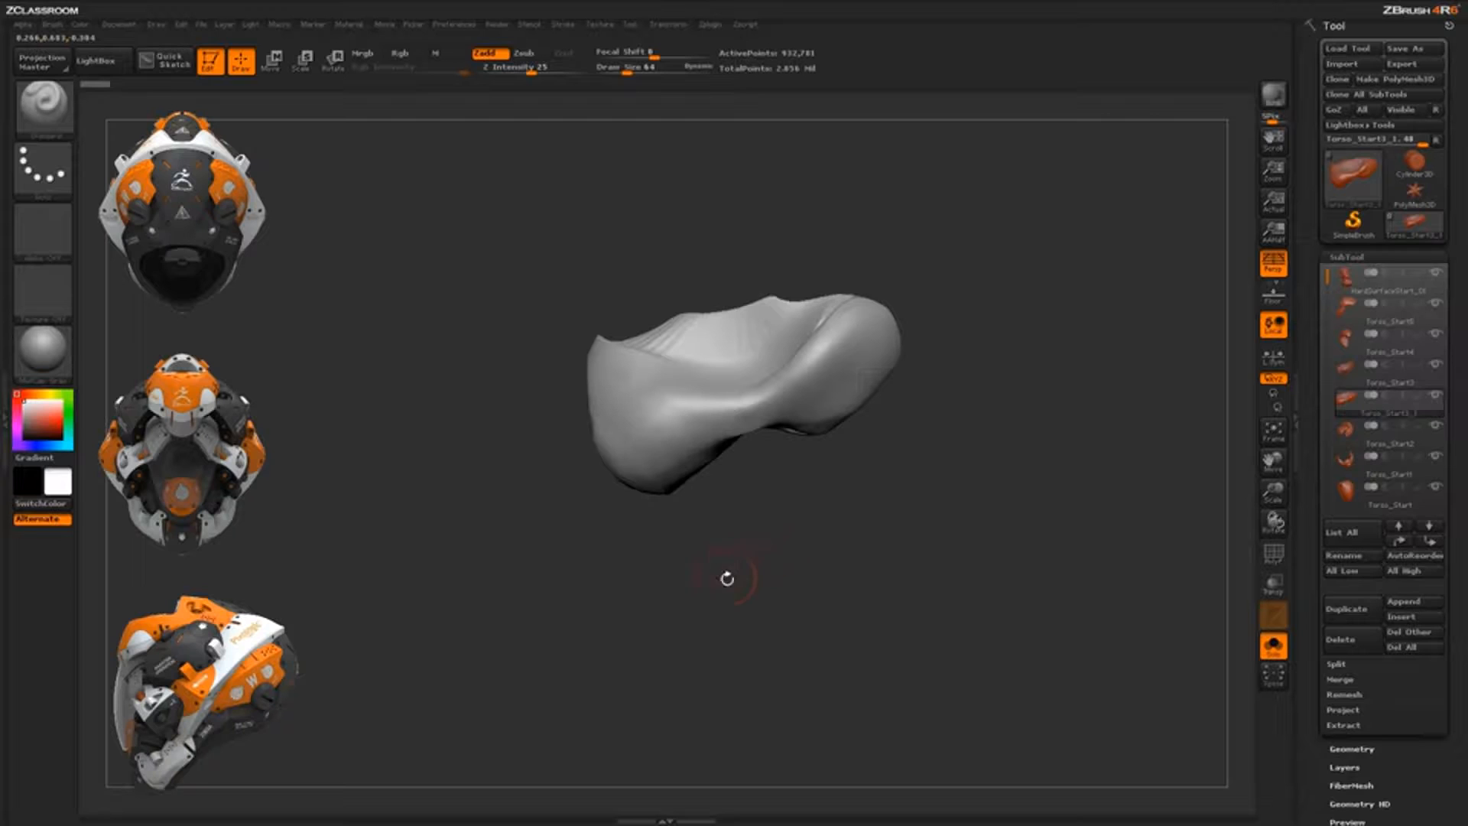
pyautogui.hotkey('ctrl', 'shift')
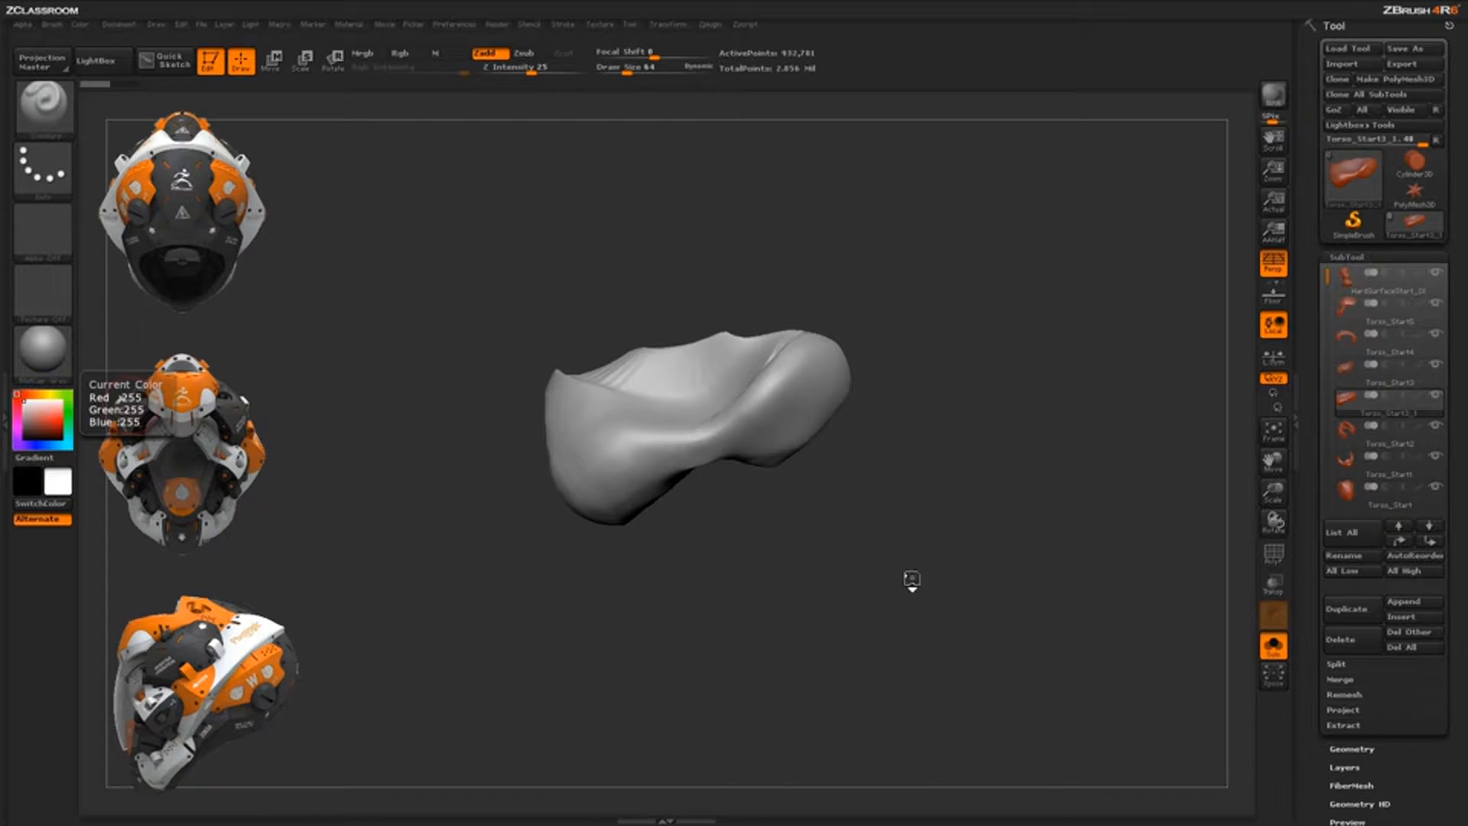
# Turn off perspective and draw a straight cut line across the piece's left end
pyautogui.moveTo(911, 580)
pyautogui.mouseDown()
pyautogui.moveTo(944, 583)
pyautogui.moveTo(912, 581)
pyautogui.mouseUp()
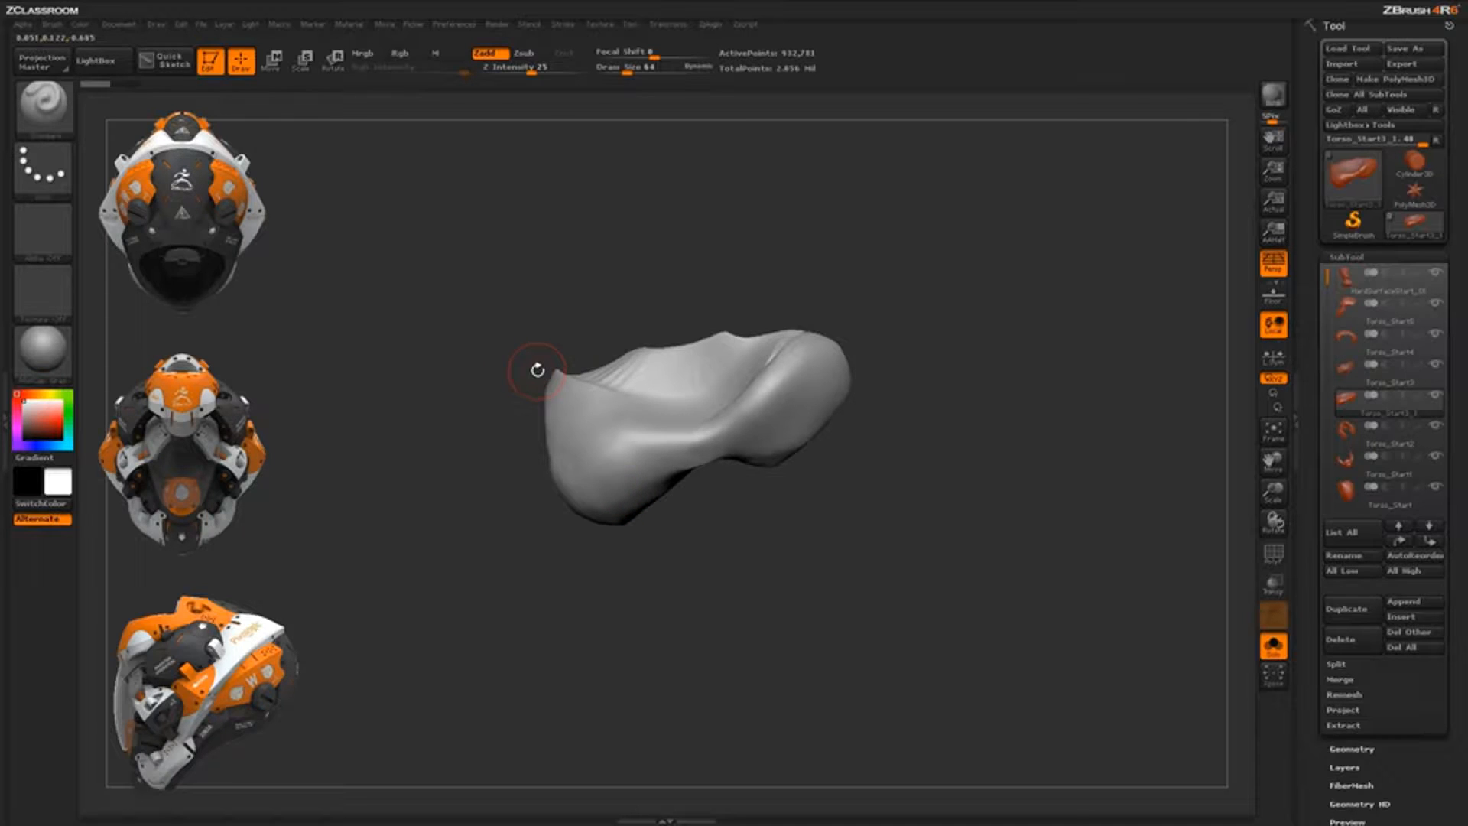
pyautogui.click(1273, 268)
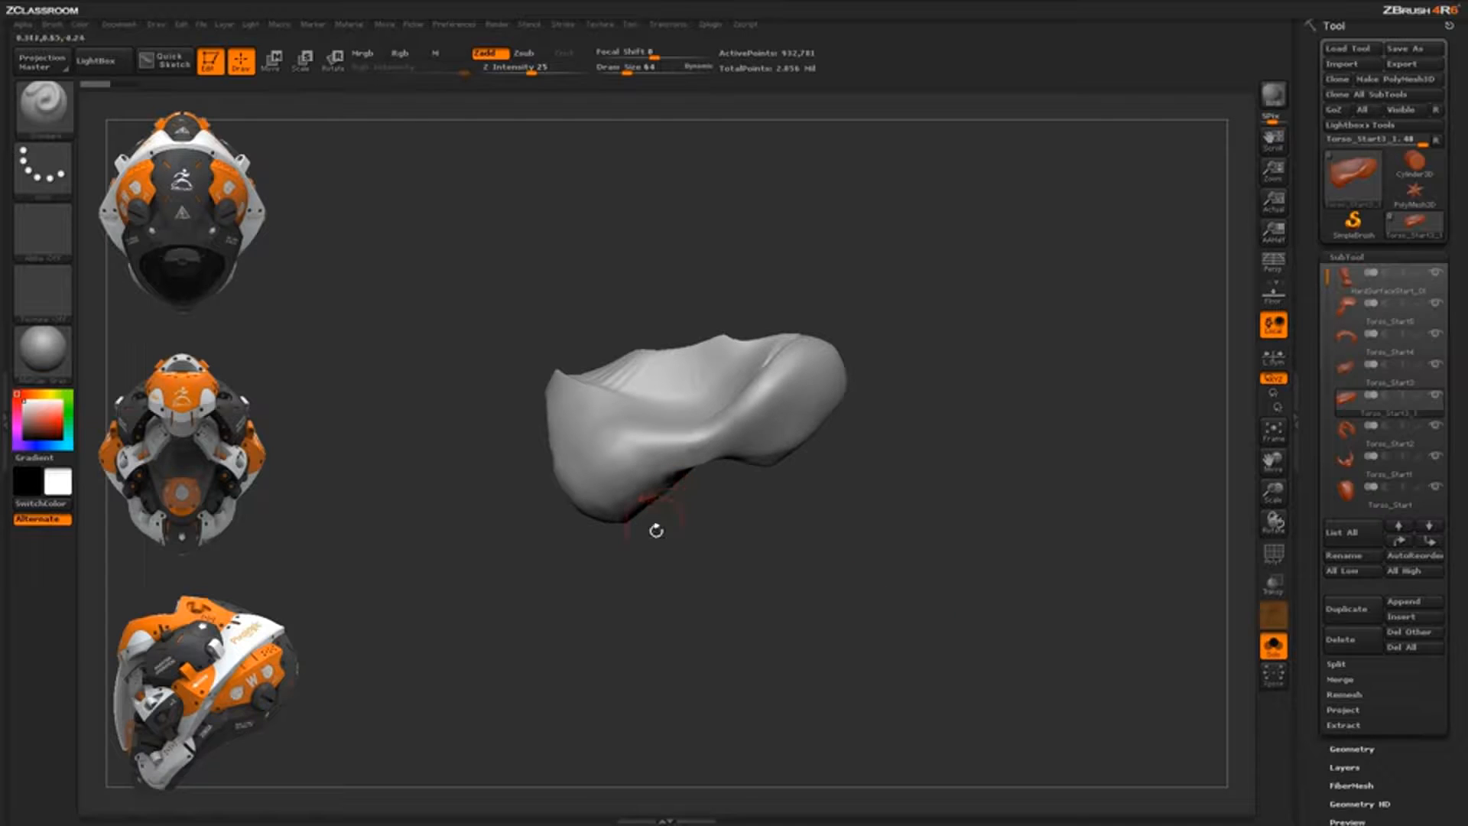
pyautogui.moveTo(727, 641)
pyautogui.keyDown('ctrl'); pyautogui.keyDown('shift'); pyautogui.mouseDown()
pyautogui.moveTo(463, 315)
pyautogui.moveTo(512, 379)
pyautogui.moveTo(488, 349)
pyautogui.mouseUp(); pyautogui.keyUp('shift'); pyautogui.keyUp('ctrl')
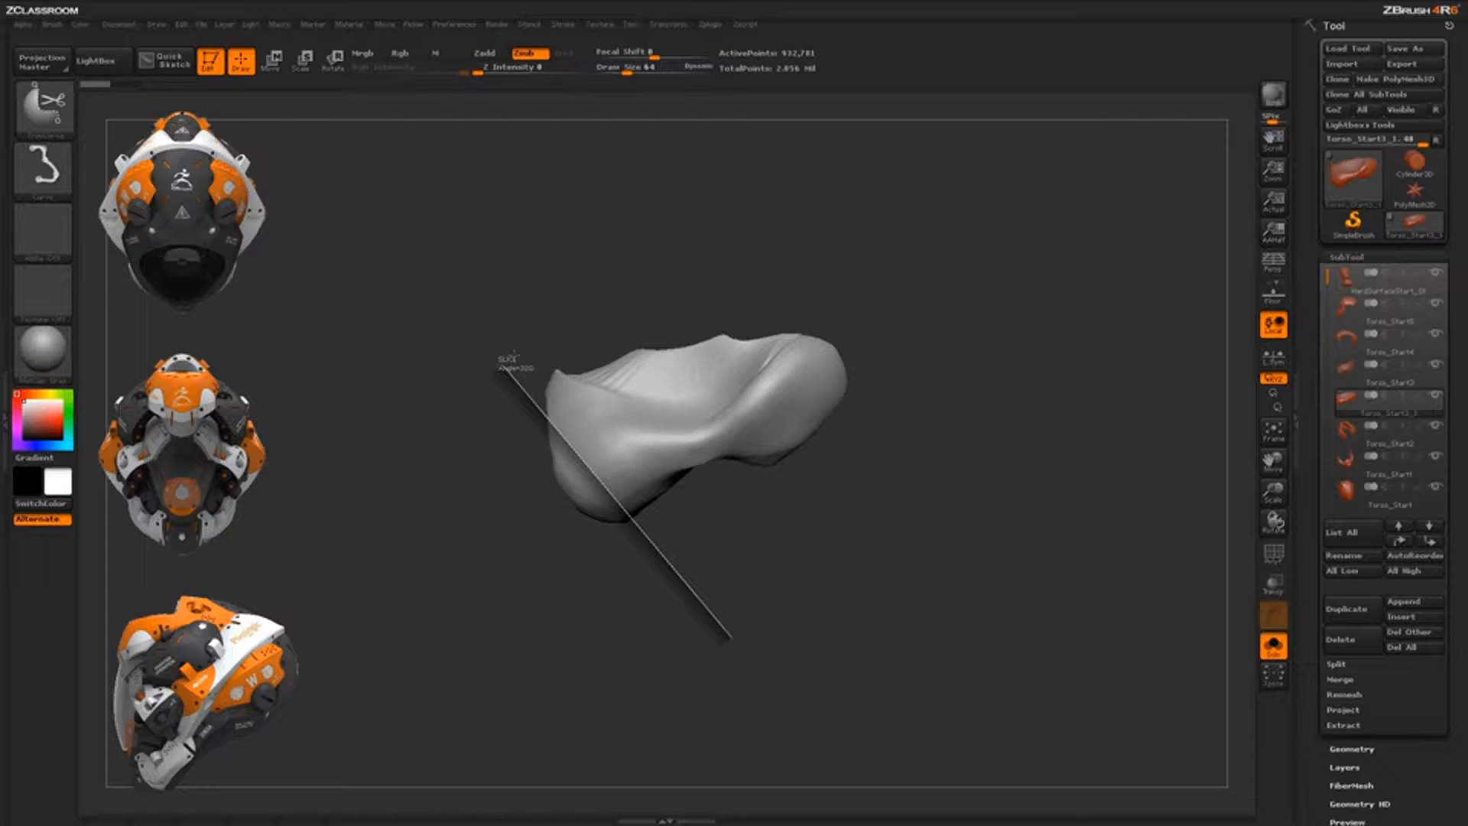
pyautogui.moveTo(504, 372)
pyautogui.keyDown('ctrl'); pyautogui.keyDown('shift'); pyautogui.mouseDown()
pyautogui.moveTo(508, 350)
pyautogui.moveTo(485, 370)
pyautogui.moveTo(501, 354)
pyautogui.mouseUp(); pyautogui.keyUp('shift'); pyautogui.keyUp('ctrl')
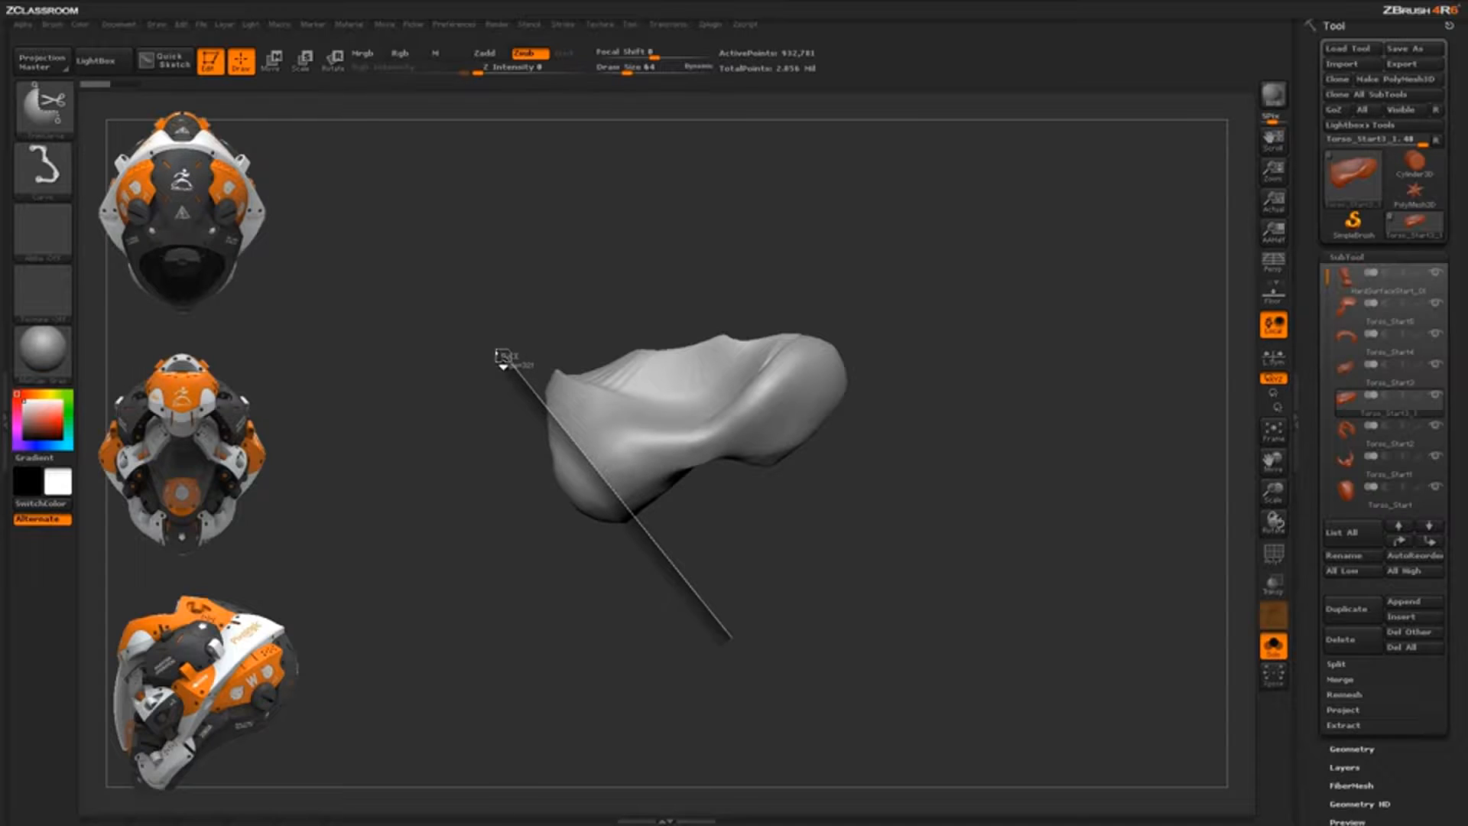
# Clip away the left end along the line, then turn Solo off to show the full head
pyautogui.keyDown('ctrl'); pyautogui.keyDown('shift'); pyautogui.moveTo(503, 356); pyautogui.dragTo(504, 356); pyautogui.keyUp('shift'); pyautogui.keyUp('ctrl')
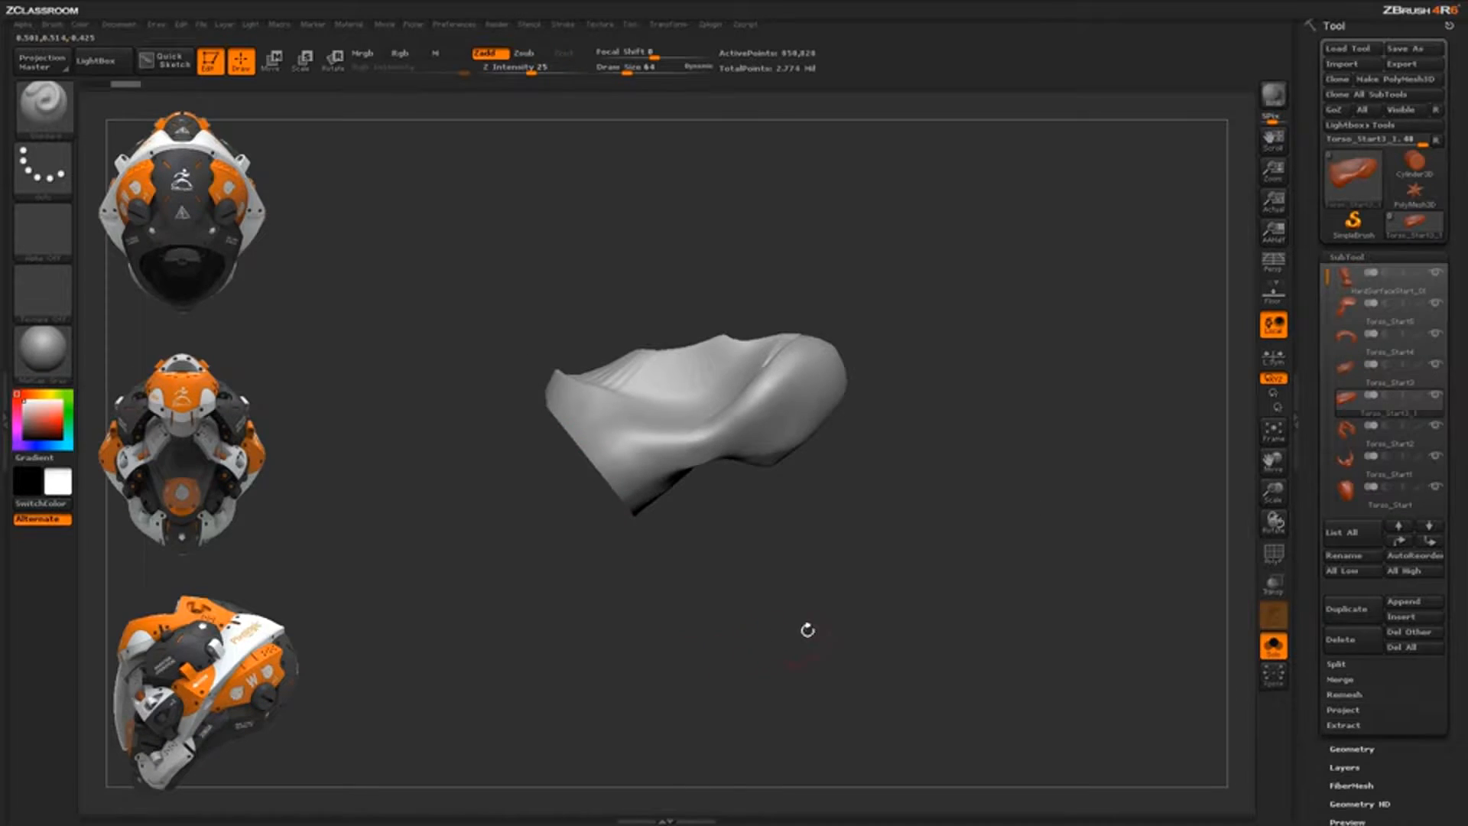
pyautogui.moveTo(856, 634); pyautogui.dragTo(959, 667)
pyautogui.click(1273, 650)
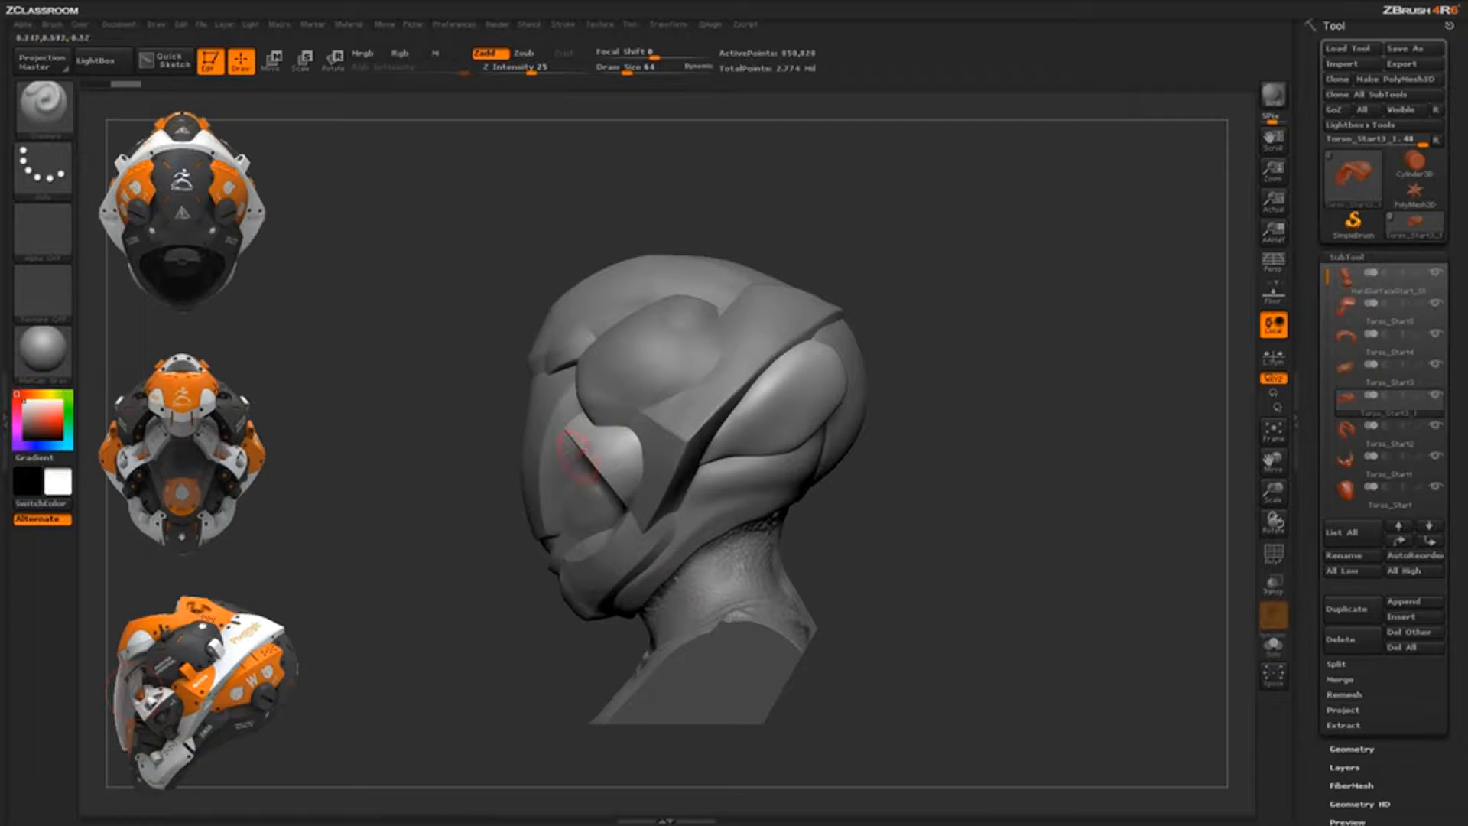
# Select the Torso_Start5 cap plate from a left profile and solo it
pyautogui.keyDown('shift'); pyautogui.moveTo(835, 489); pyautogui.dragTo(699, 512); pyautogui.keyUp('shift')
pyautogui.keyDown('shift'); pyautogui.moveTo(816, 535); pyautogui.dragTo(609, 446); pyautogui.keyUp('shift')
pyautogui.moveTo(681, 493); pyautogui.dragTo(827, 521)
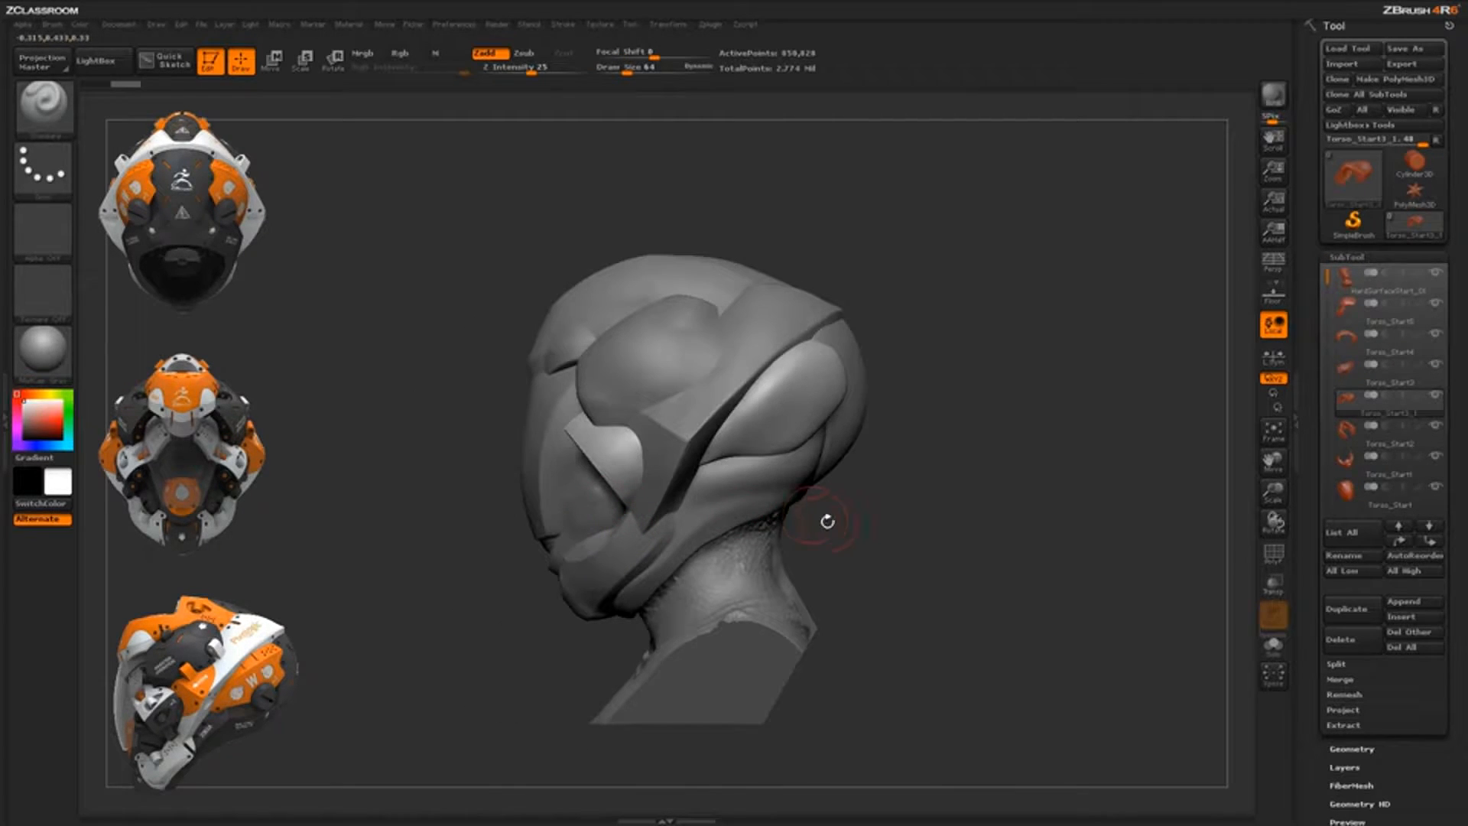
pyautogui.keyDown('alt'); pyautogui.click(654, 360); pyautogui.keyUp('alt')
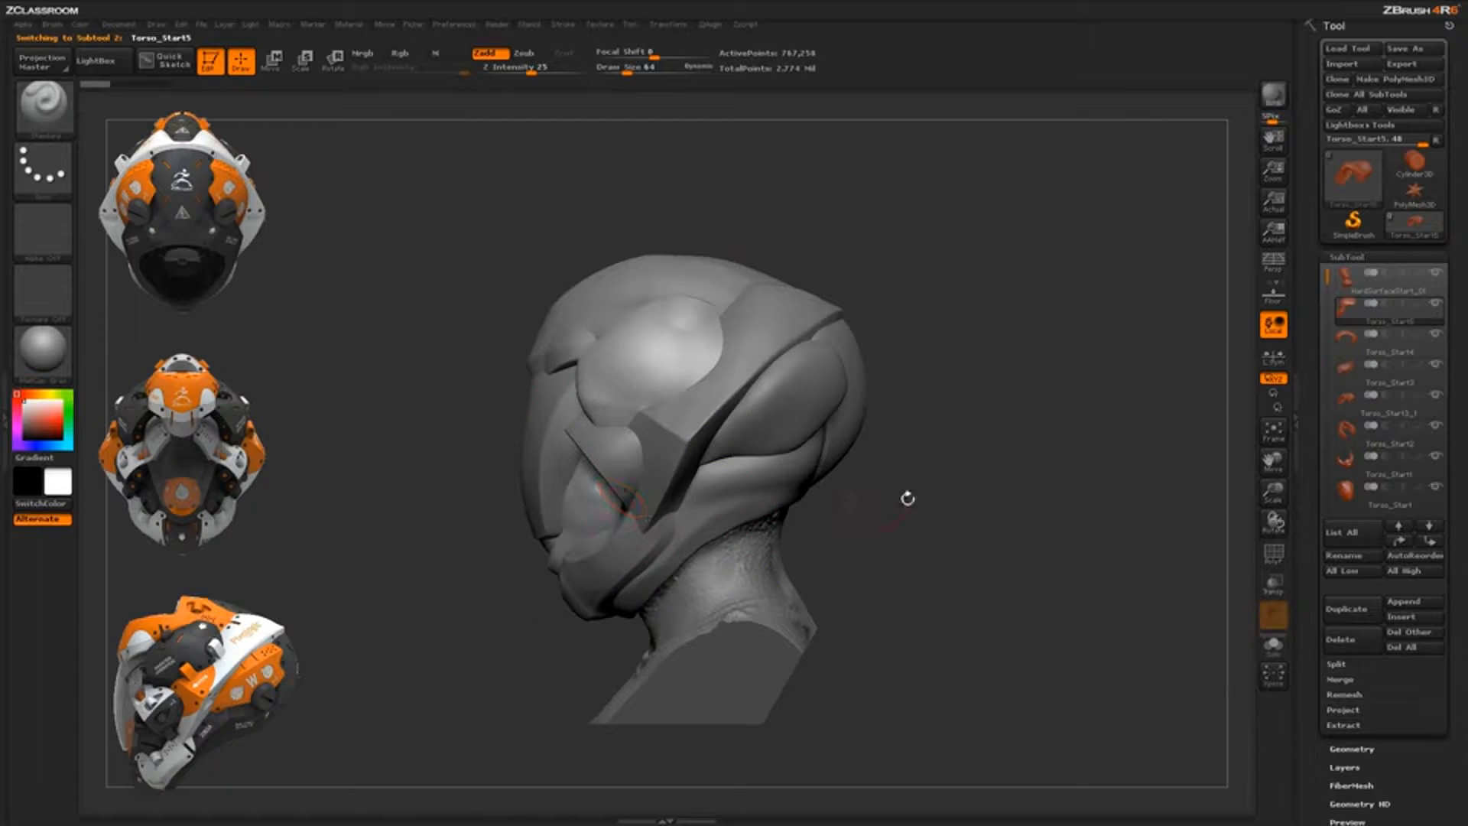
pyautogui.moveTo(907, 498); pyautogui.dragTo(959, 601)
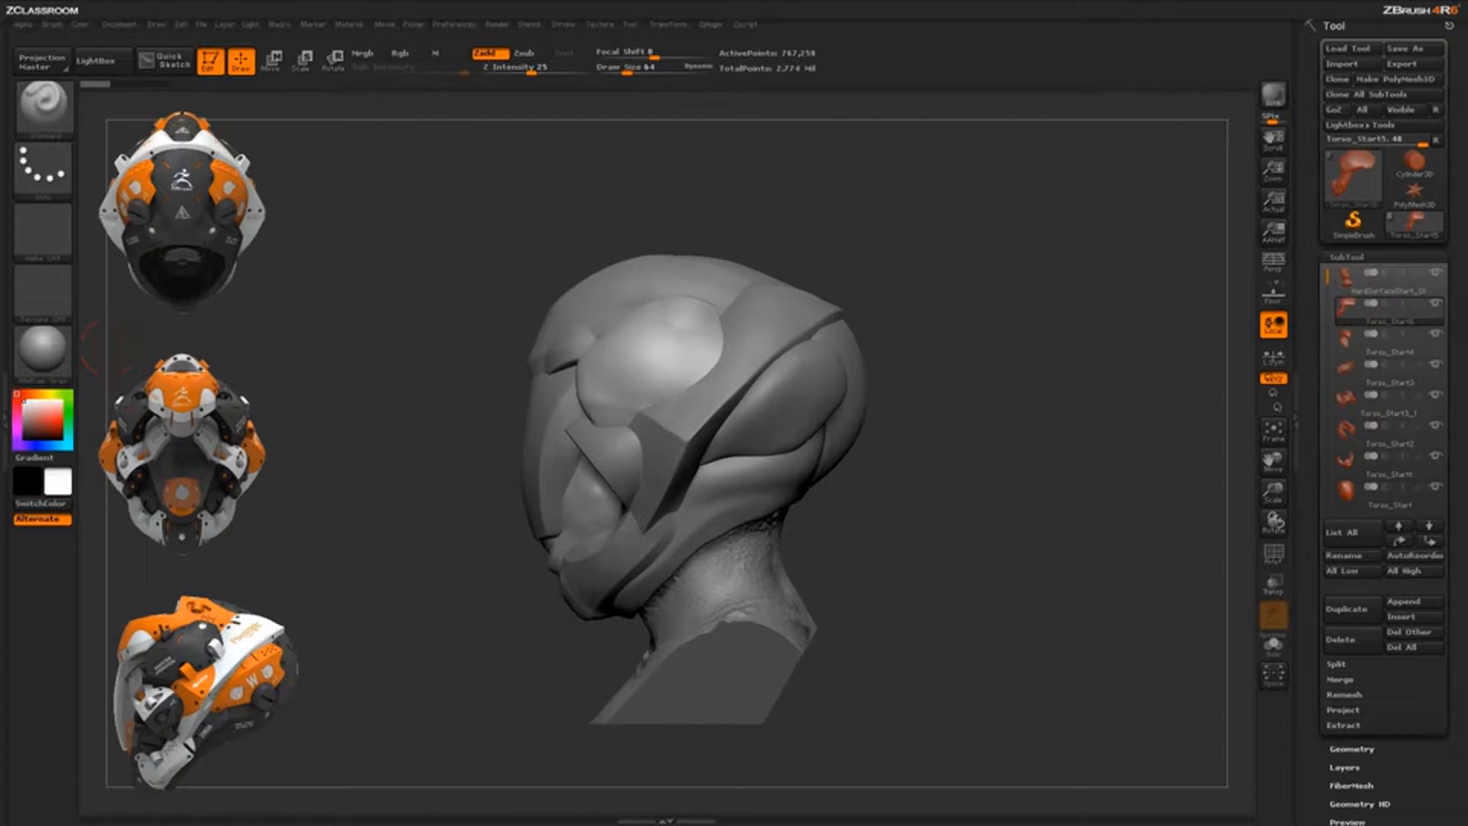
pyautogui.click(1273, 646)
pyautogui.moveTo(905, 492)
pyautogui.keyDown('alt'); pyautogui.mouseDown()
pyautogui.moveTo(923, 470)
pyautogui.moveTo(925, 492)
pyautogui.mouseUp(); pyautogui.keyUp('alt')
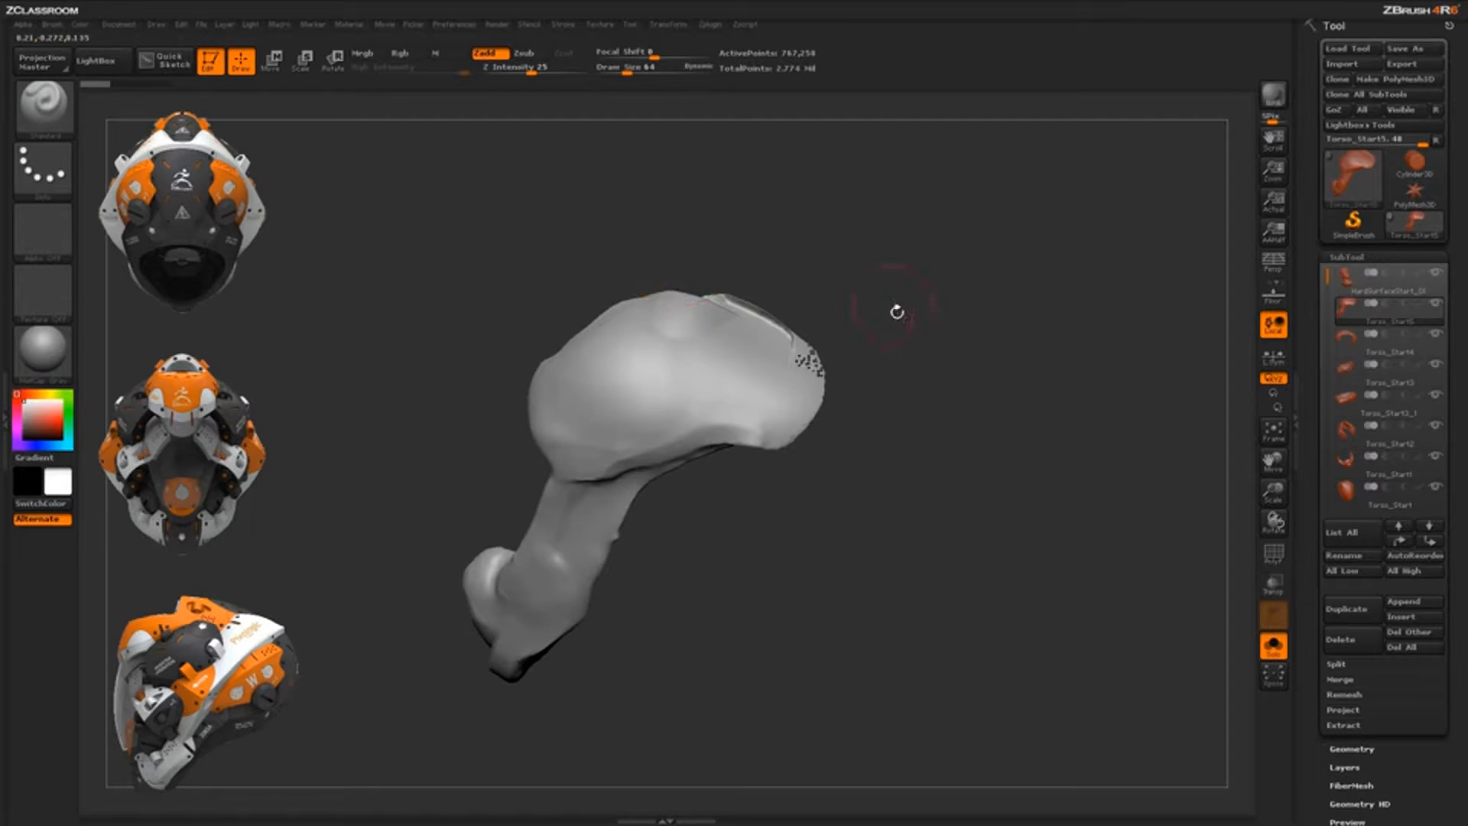
# Zoom in on the Torso_Start5 cap and drag a SliceCurve line across its top rim
pyautogui.moveTo(896, 312)
pyautogui.mouseDown()
pyautogui.moveTo(892, 353)
pyautogui.moveTo(885, 324)
pyautogui.mouseUp()
pyautogui.moveTo(830, 421)
pyautogui.mouseDown()
pyautogui.moveTo(838, 494)
pyautogui.moveTo(896, 466)
pyautogui.moveTo(902, 428)
pyautogui.moveTo(974, 420)
pyautogui.moveTo(810, 275)
pyautogui.moveTo(871, 354)
pyautogui.moveTo(952, 577)
pyautogui.mouseUp()
pyautogui.moveTo(879, 480); pyautogui.dragTo(883, 440)
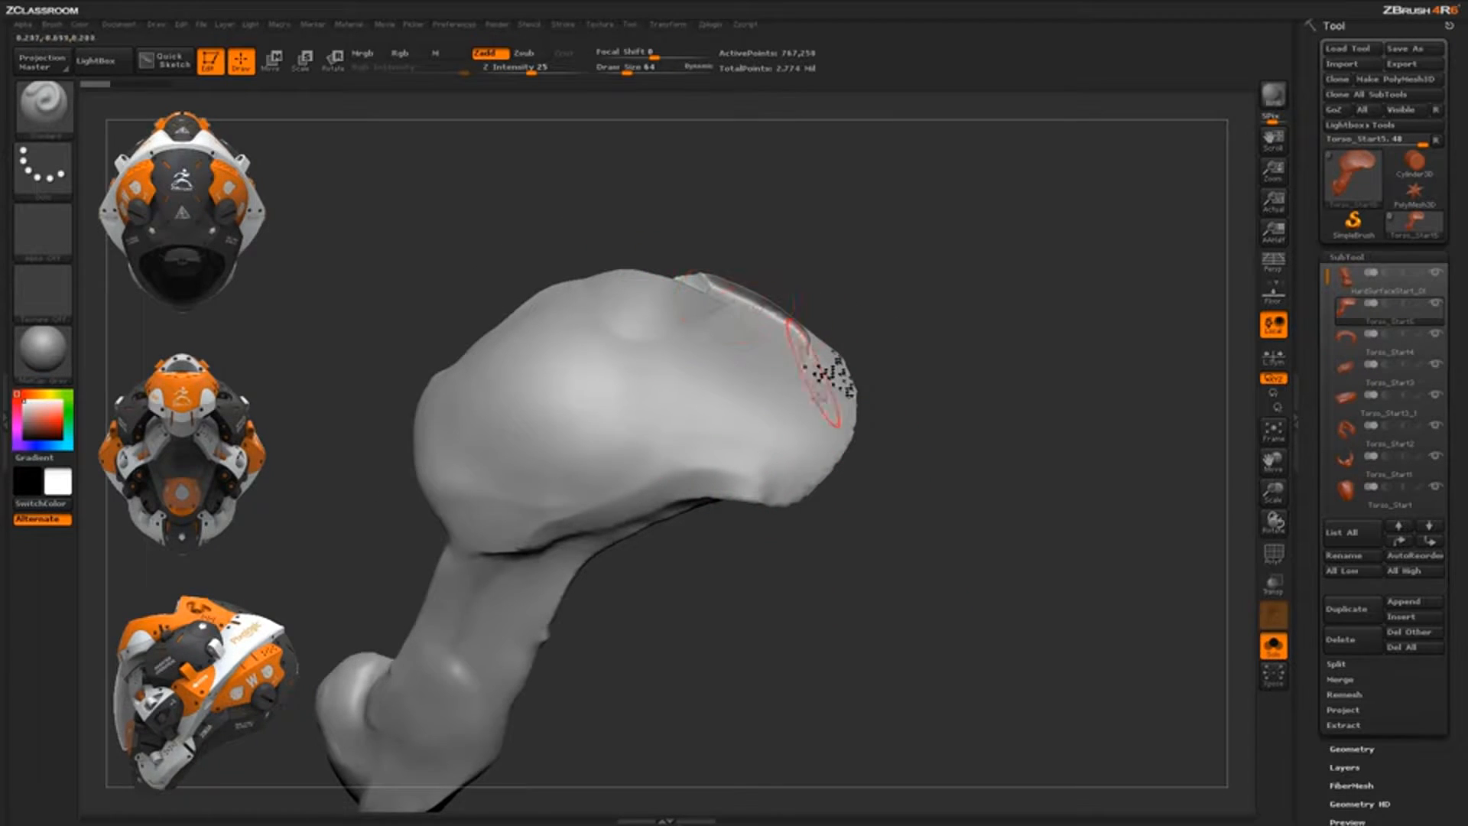
pyautogui.moveTo(918, 449); pyautogui.dragTo(770, 496)
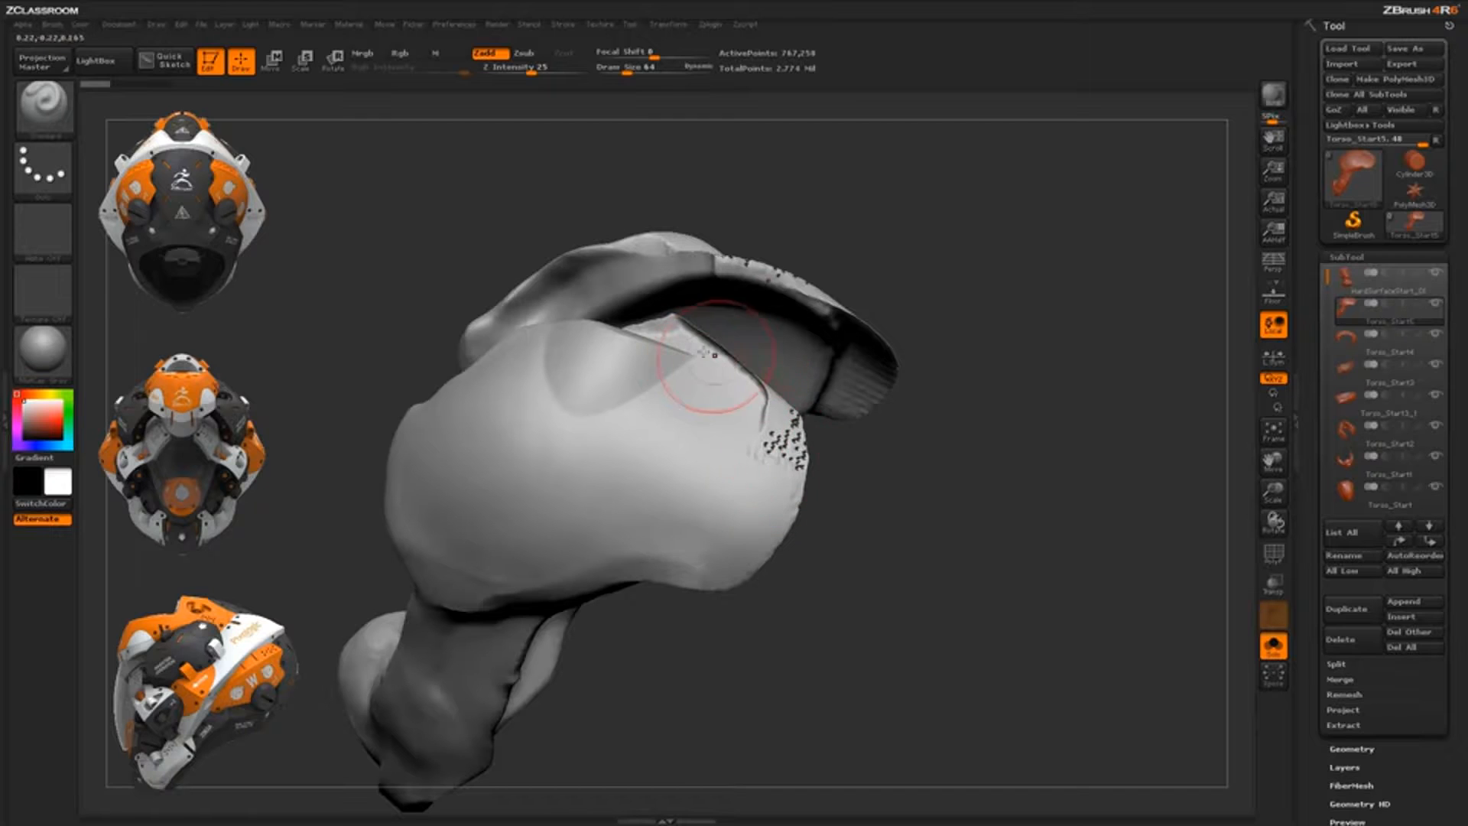
pyautogui.moveTo(937, 498)
pyautogui.mouseDown()
pyautogui.moveTo(958, 461)
pyautogui.moveTo(934, 417)
pyautogui.mouseUp()
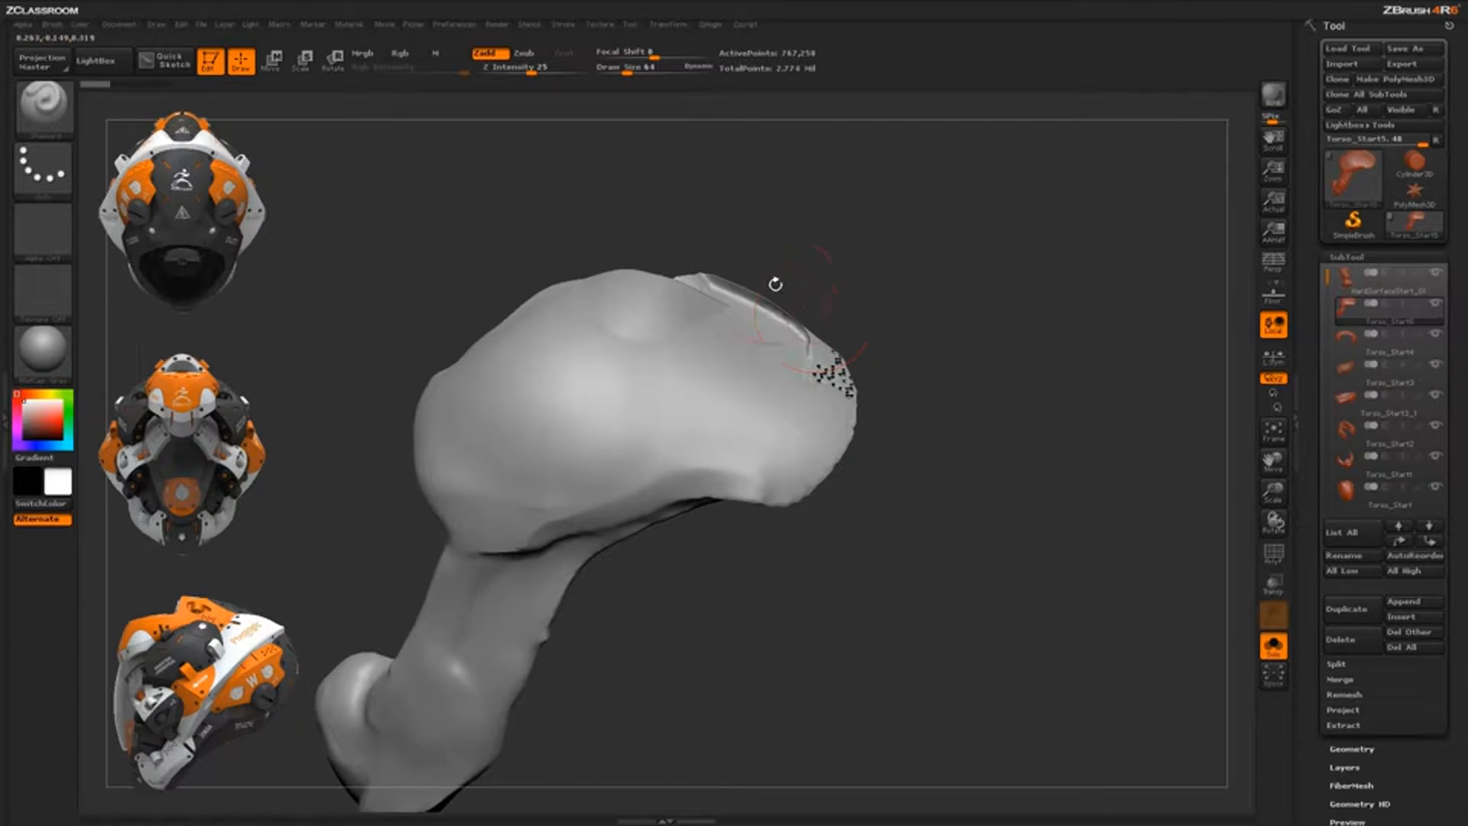
pyautogui.keyDown('ctrl'); pyautogui.keyDown('shift'); pyautogui.moveTo(570, 207); pyautogui.dragTo(736, 311); pyautogui.keyUp('shift'); pyautogui.keyUp('ctrl')
pyautogui.moveTo(737, 309)
pyautogui.keyDown('ctrl'); pyautogui.keyDown('shift'); pyautogui.mouseDown()
pyautogui.moveTo(793, 363)
pyautogui.moveTo(841, 492)
pyautogui.moveTo(815, 692)
pyautogui.moveTo(824, 702)
pyautogui.moveTo(1017, 615)
pyautogui.moveTo(813, 706)
pyautogui.moveTo(807, 723)
pyautogui.moveTo(690, 662)
pyautogui.moveTo(877, 610)
pyautogui.moveTo(850, 639)
pyautogui.moveTo(733, 622)
pyautogui.mouseUp(); pyautogui.keyUp('shift'); pyautogui.keyUp('ctrl')
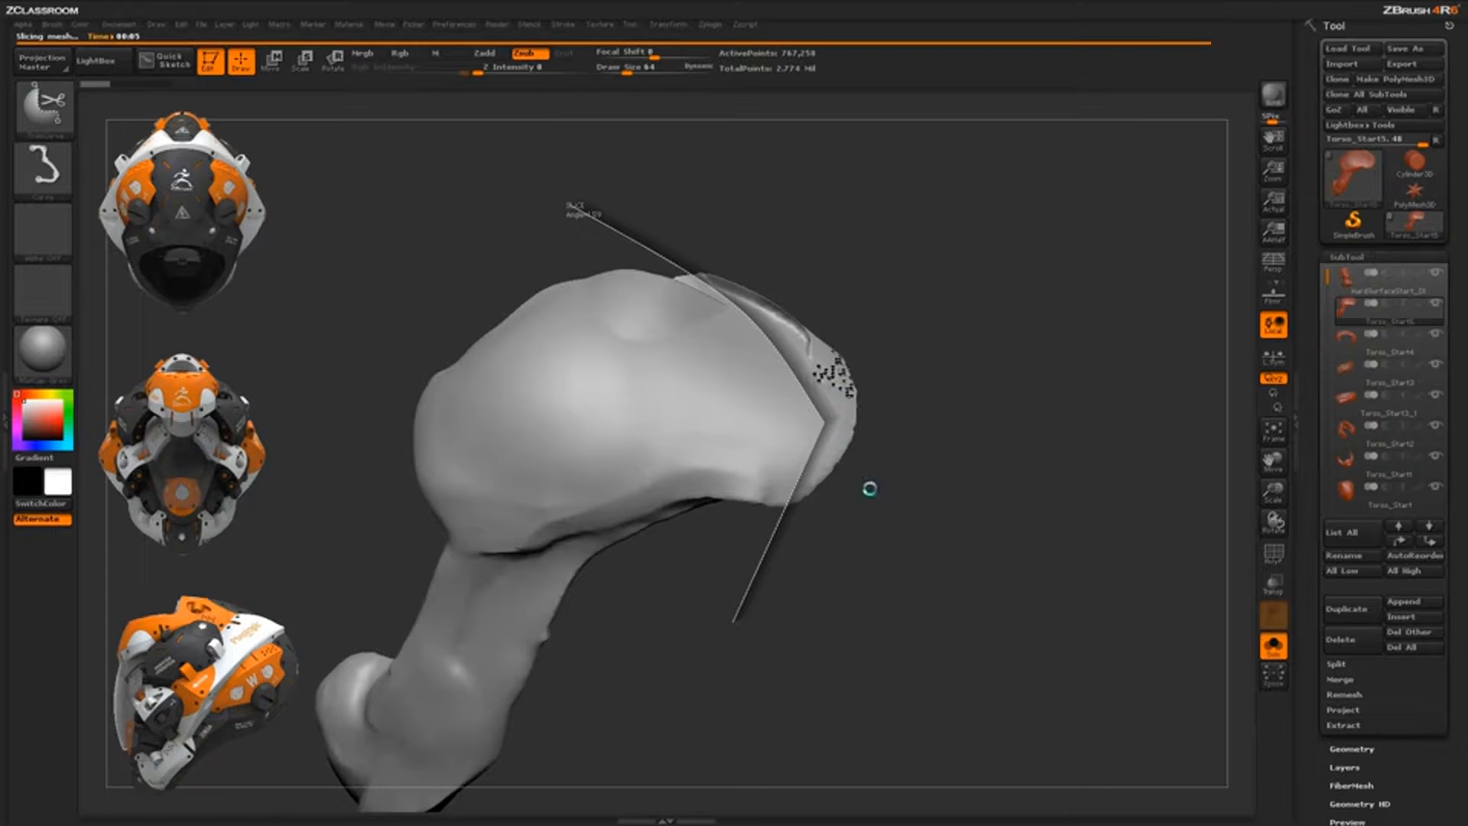
# Smooth the cap's cut edges along the top of the dome
pyautogui.moveTo(814, 321); pyautogui.dragTo(872, 541)
pyautogui.moveTo(880, 409)
pyautogui.mouseDown()
pyautogui.moveTo(893, 506)
pyautogui.moveTo(773, 305)
pyautogui.moveTo(902, 580)
pyautogui.moveTo(863, 549)
pyautogui.moveTo(859, 498)
pyautogui.mouseUp()
pyautogui.press('f')
pyautogui.keyDown('shift'); pyautogui.moveTo(801, 325); pyautogui.dragTo(810, 363); pyautogui.keyUp('shift')
pyautogui.moveTo(854, 289)
pyautogui.mouseDown()
pyautogui.moveTo(833, 357)
pyautogui.moveTo(802, 366)
pyautogui.moveTo(857, 344)
pyautogui.moveTo(854, 367)
pyautogui.mouseUp()
pyautogui.keyDown('shift'); pyautogui.moveTo(757, 256); pyautogui.dragTo(783, 298); pyautogui.keyUp('shift')
# Trim away the mesh below the cap's lower edge with TrimCurve
pyautogui.moveTo(852, 370)
pyautogui.mouseDown()
pyautogui.moveTo(851, 324)
pyautogui.moveTo(885, 380)
pyautogui.moveTo(934, 398)
pyautogui.moveTo(851, 339)
pyautogui.moveTo(819, 391)
pyautogui.moveTo(862, 408)
pyautogui.moveTo(856, 479)
pyautogui.moveTo(744, 564)
pyautogui.mouseUp()
pyautogui.moveTo(793, 414)
pyautogui.keyDown('ctrl'); pyautogui.keyDown('shift'); pyautogui.mouseDown()
pyautogui.moveTo(715, 439)
pyautogui.moveTo(674, 484)
pyautogui.moveTo(632, 600)
pyautogui.mouseUp(); pyautogui.keyUp('shift'); pyautogui.keyUp('ctrl')
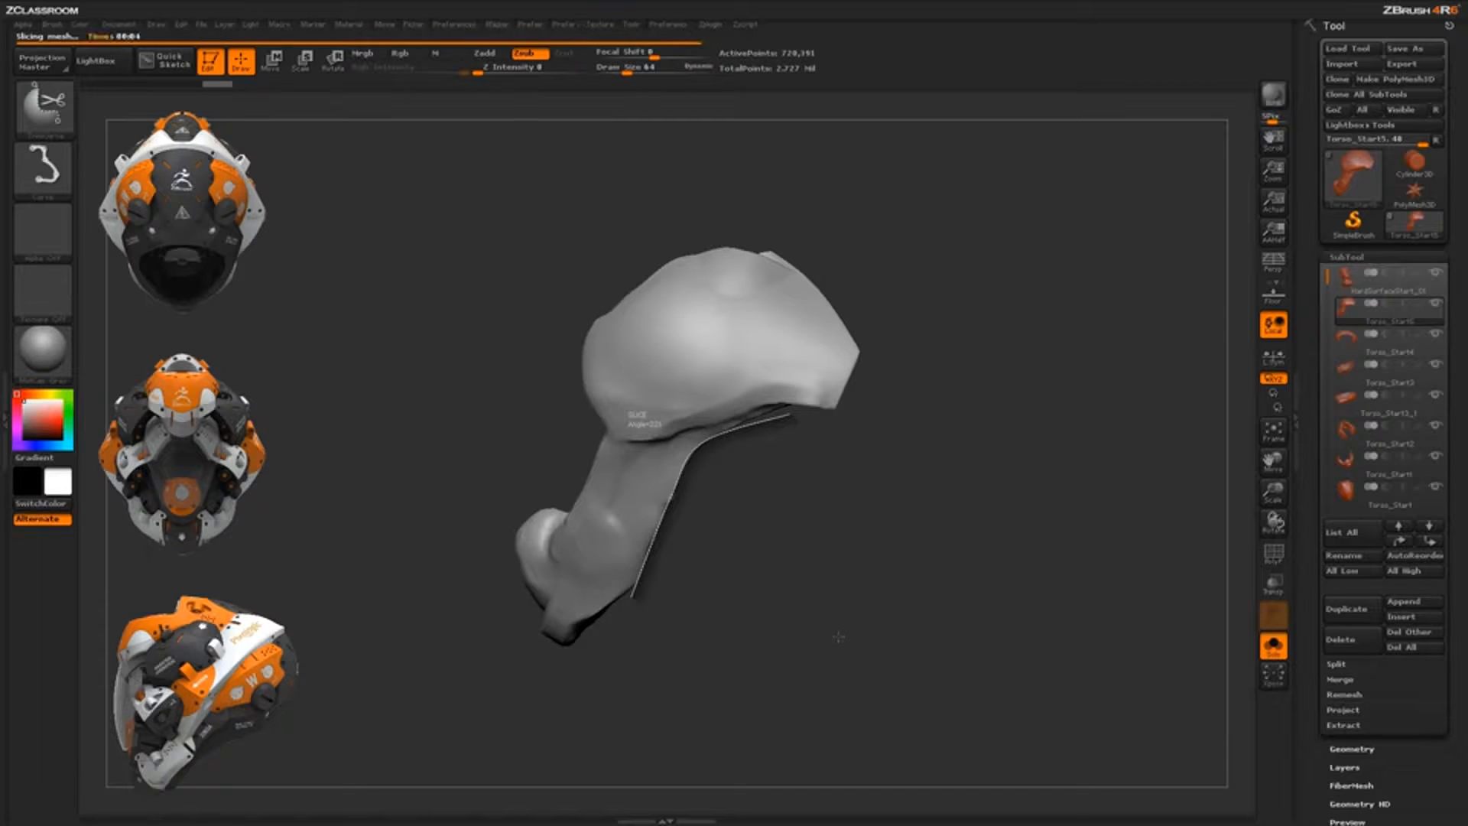
pyautogui.moveTo(841, 635)
pyautogui.mouseDown()
pyautogui.moveTo(838, 598)
pyautogui.moveTo(730, 566)
pyautogui.mouseUp()
pyautogui.moveTo(879, 295)
pyautogui.mouseDown()
pyautogui.moveTo(972, 310)
pyautogui.moveTo(867, 391)
pyautogui.moveTo(948, 508)
pyautogui.moveTo(910, 527)
pyautogui.moveTo(831, 493)
pyautogui.moveTo(830, 546)
pyautogui.mouseUp()
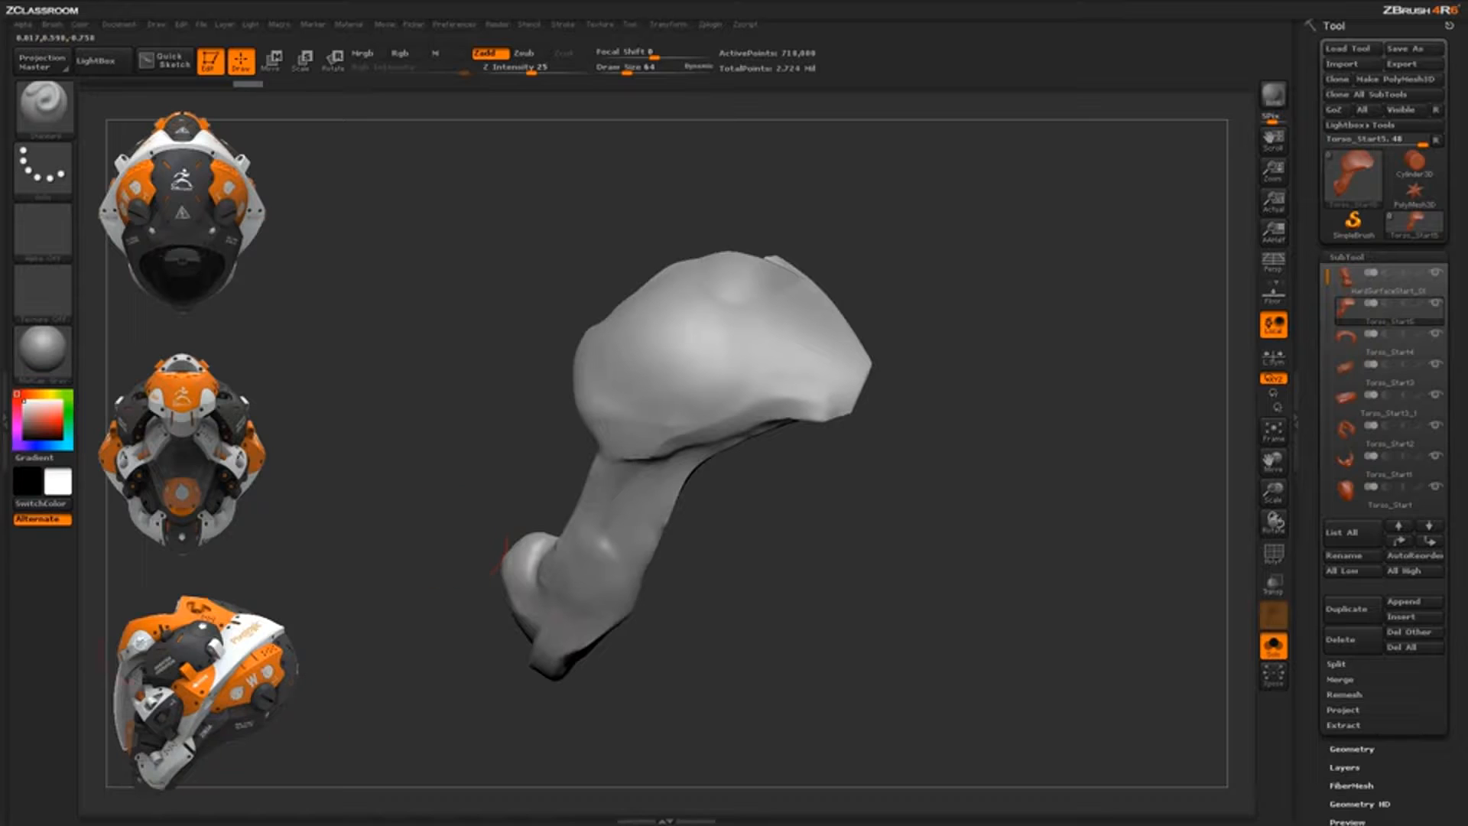
# Slice the piece along a line on its left, then turn Solo off to show the full bust
pyautogui.moveTo(438, 529)
pyautogui.keyDown('ctrl'); pyautogui.keyDown('shift'); pyautogui.mouseDown()
pyautogui.moveTo(556, 528)
pyautogui.moveTo(596, 449)
pyautogui.moveTo(567, 394)
pyautogui.moveTo(575, 413)
pyautogui.moveTo(604, 256)
pyautogui.mouseUp(); pyautogui.keyUp('shift'); pyautogui.keyUp('ctrl')
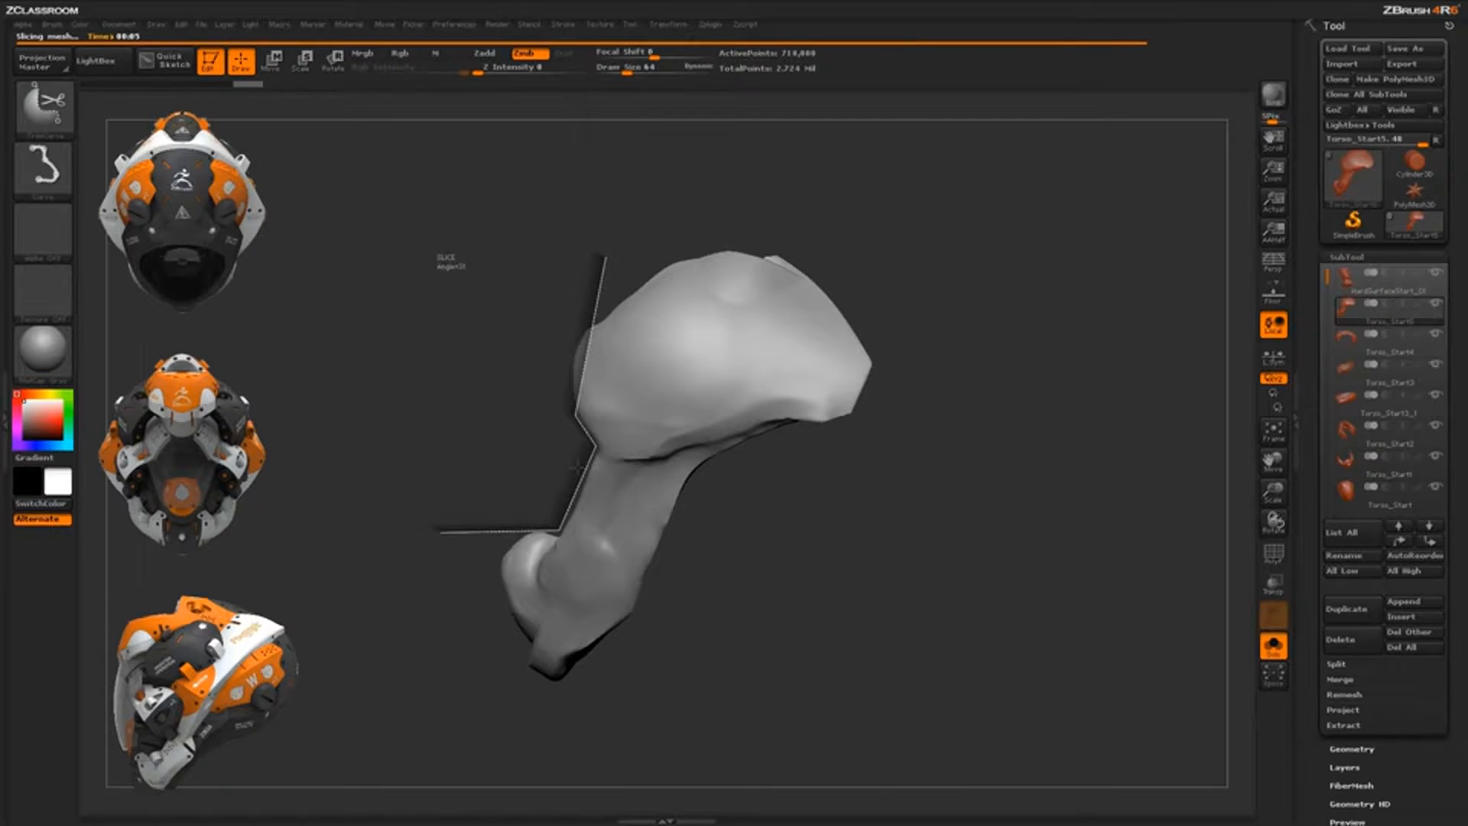
pyautogui.moveTo(800, 551); pyautogui.dragTo(656, 396)
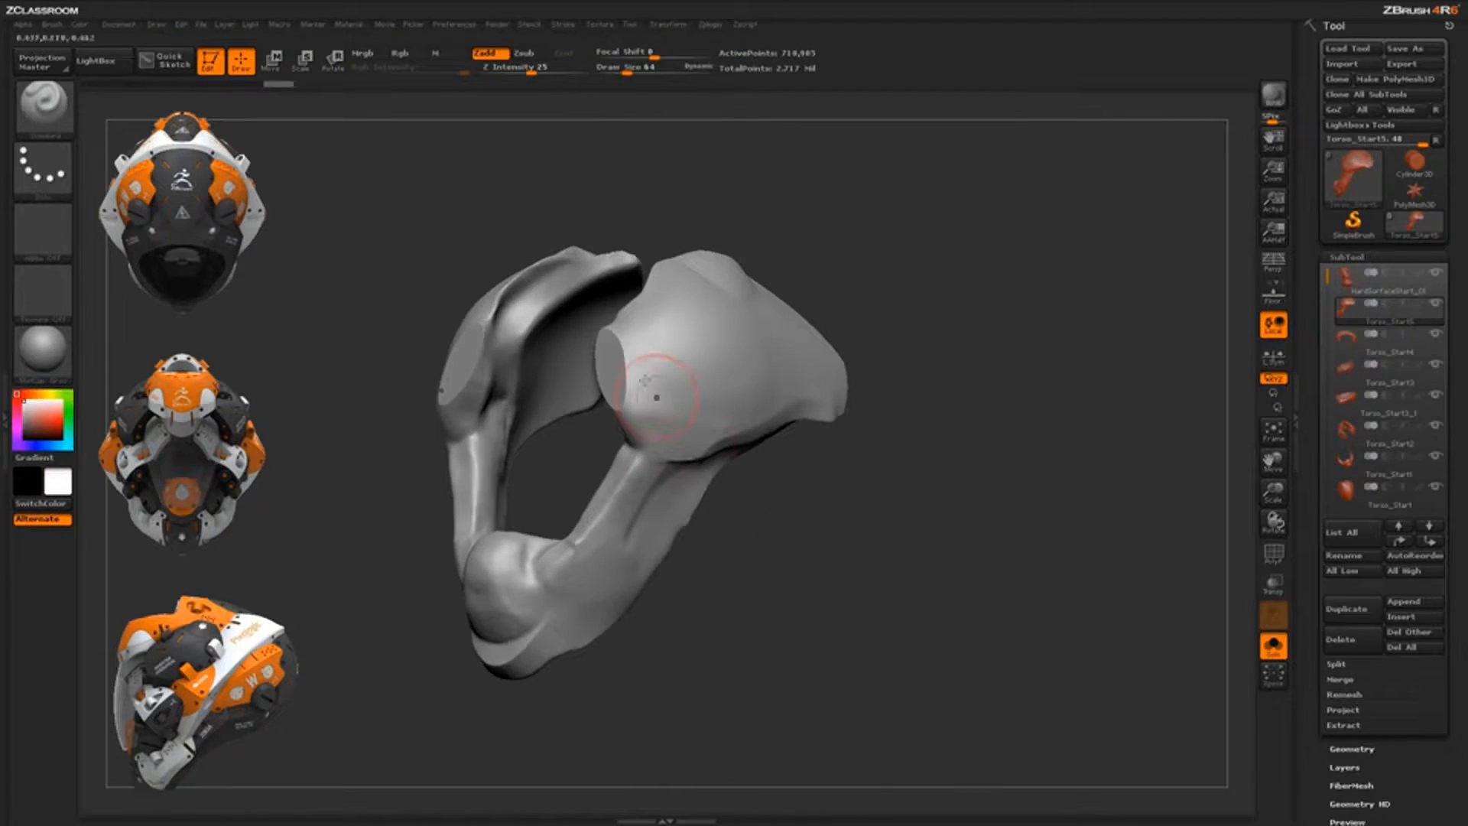
pyautogui.click(1272, 645)
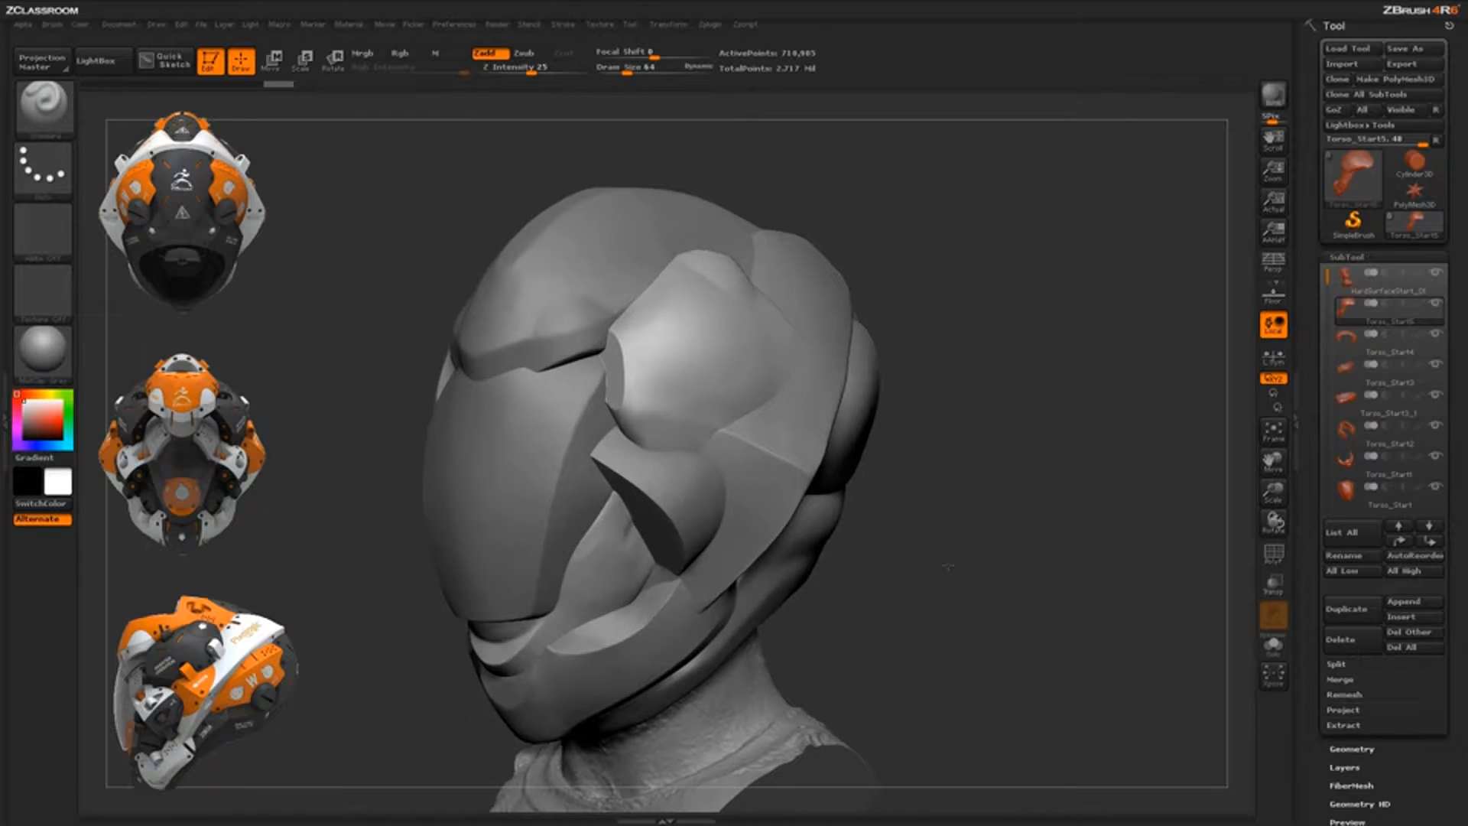
# Make the Torso_Start2 chest piece the active subtool from a right three-quarter view
pyautogui.moveTo(976, 649); pyautogui.dragTo(965, 611)
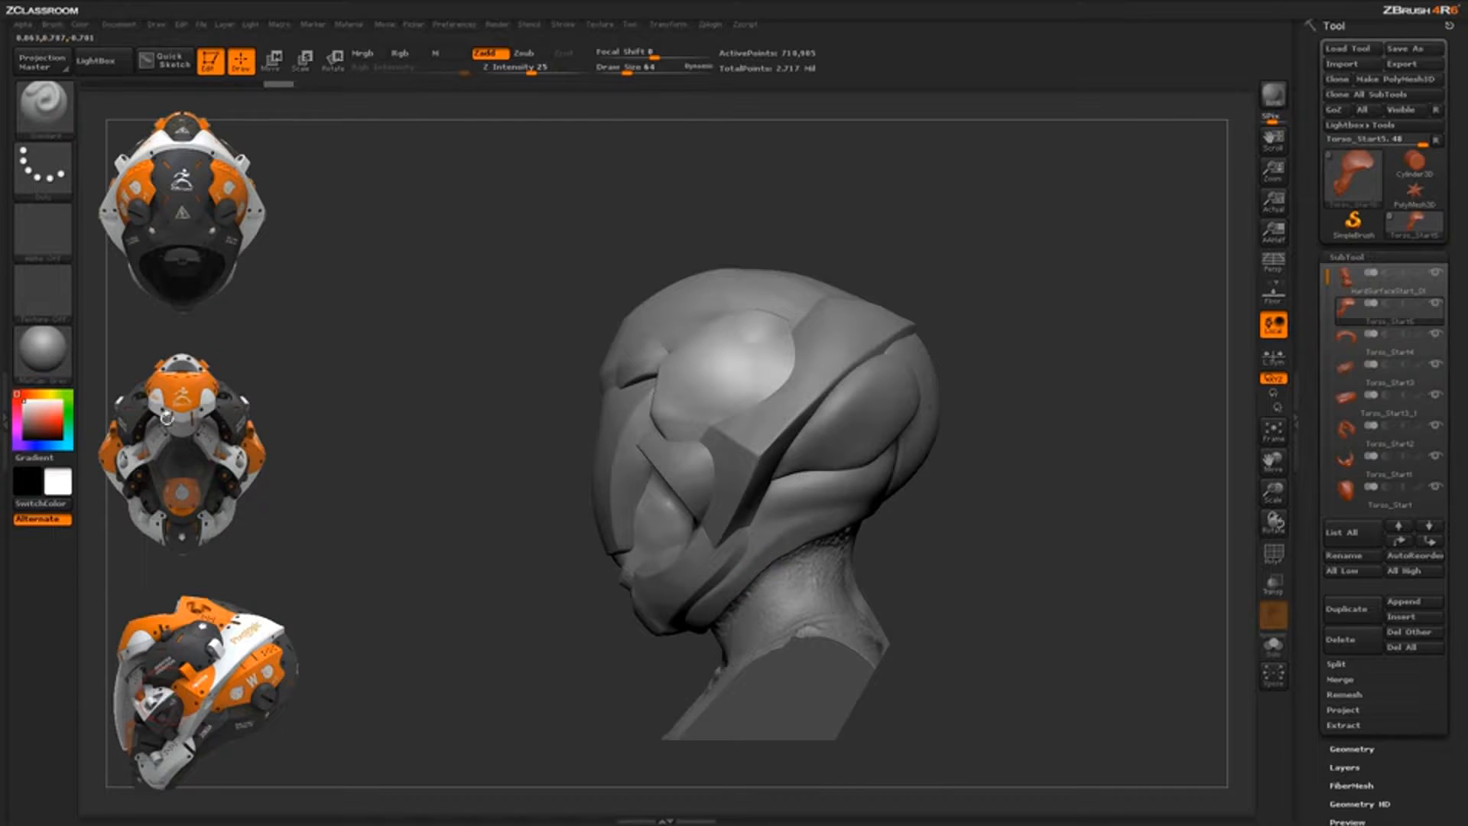
pyautogui.moveTo(1003, 525); pyautogui.dragTo(823, 600)
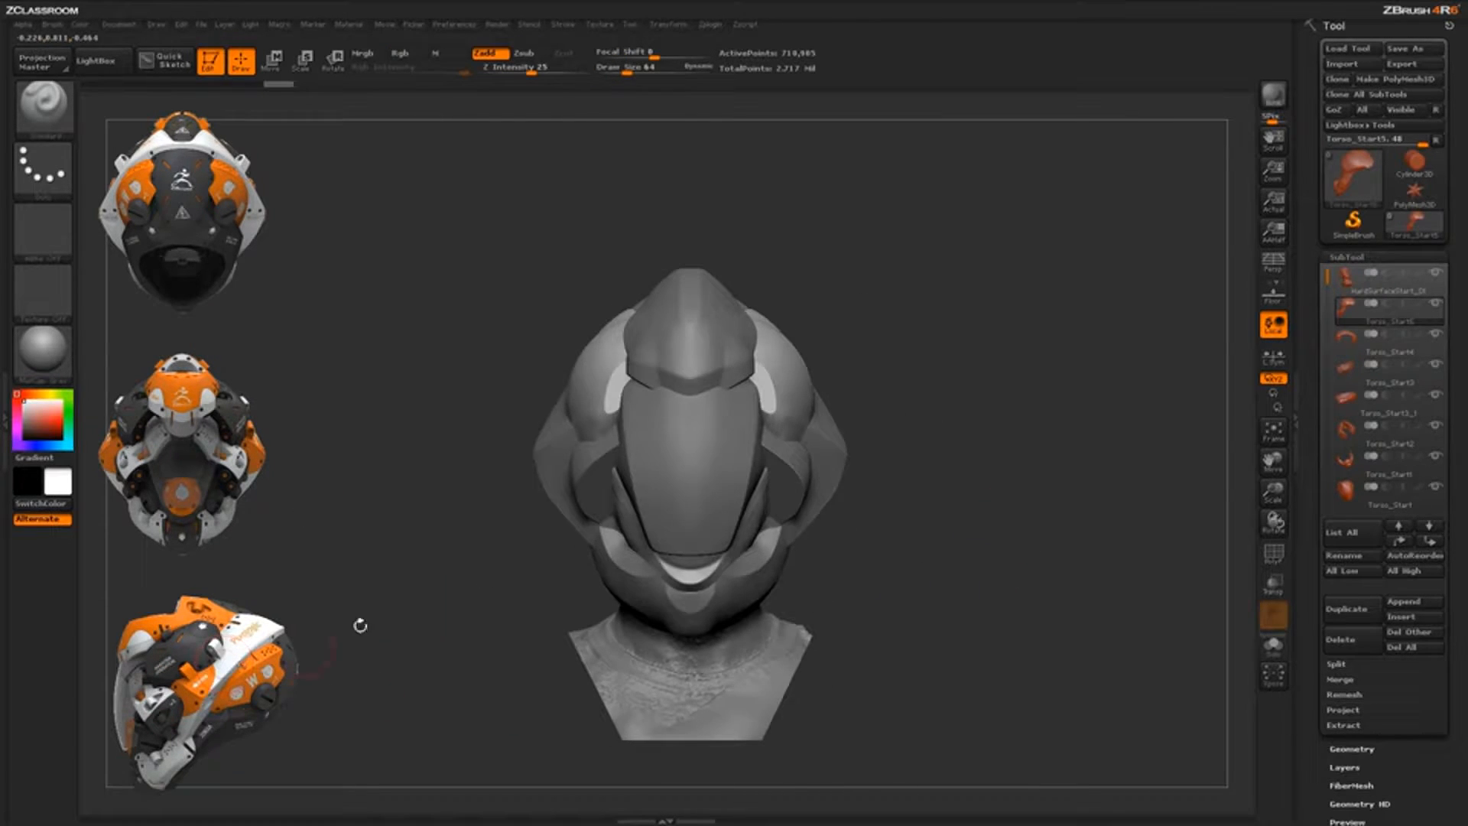
pyautogui.moveTo(922, 470); pyautogui.dragTo(695, 485)
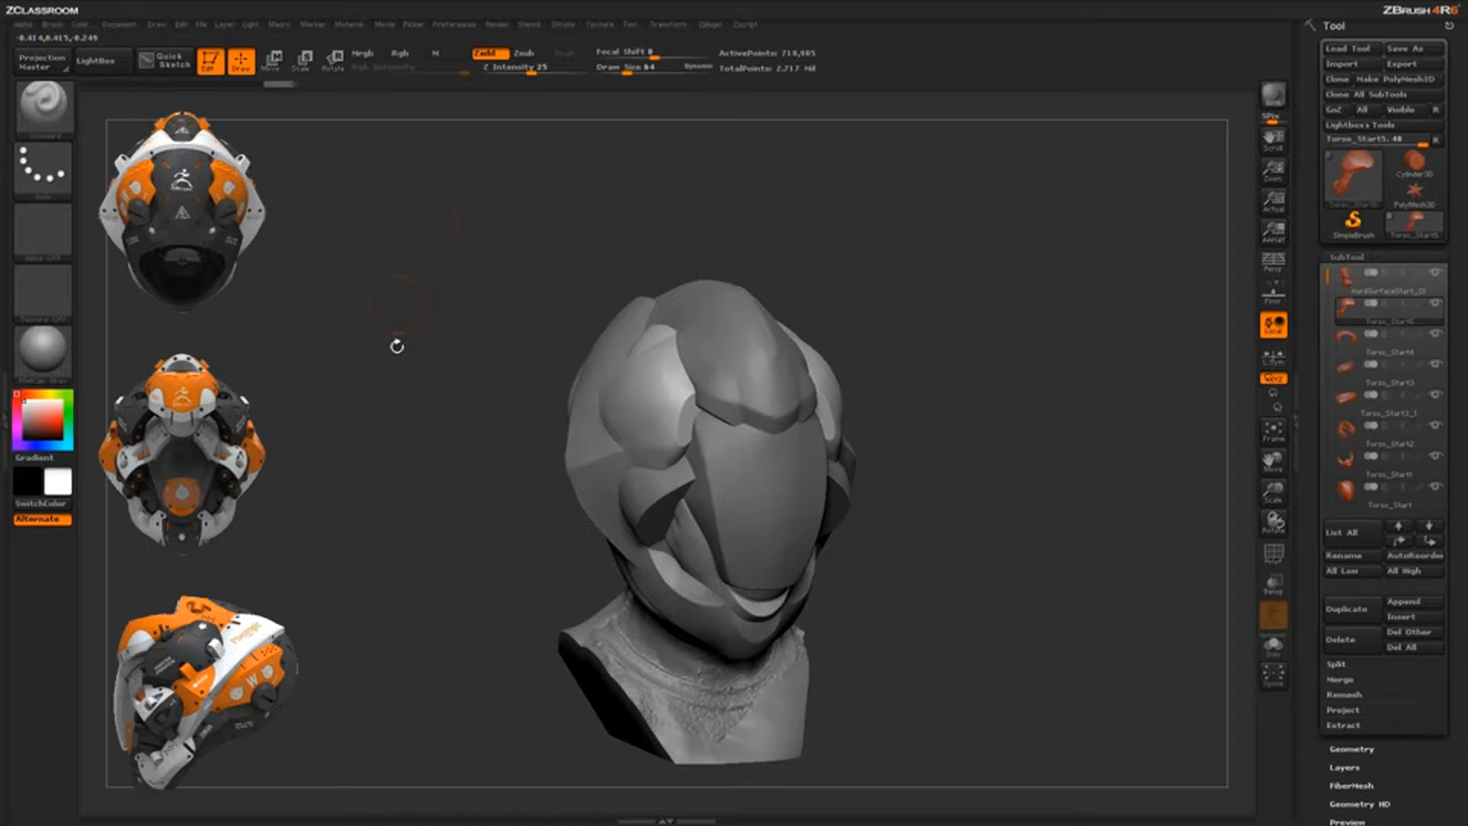
pyautogui.moveTo(934, 527); pyautogui.dragTo(906, 517)
pyautogui.keyDown('alt'); pyautogui.click(772, 523); pyautogui.keyUp('alt')
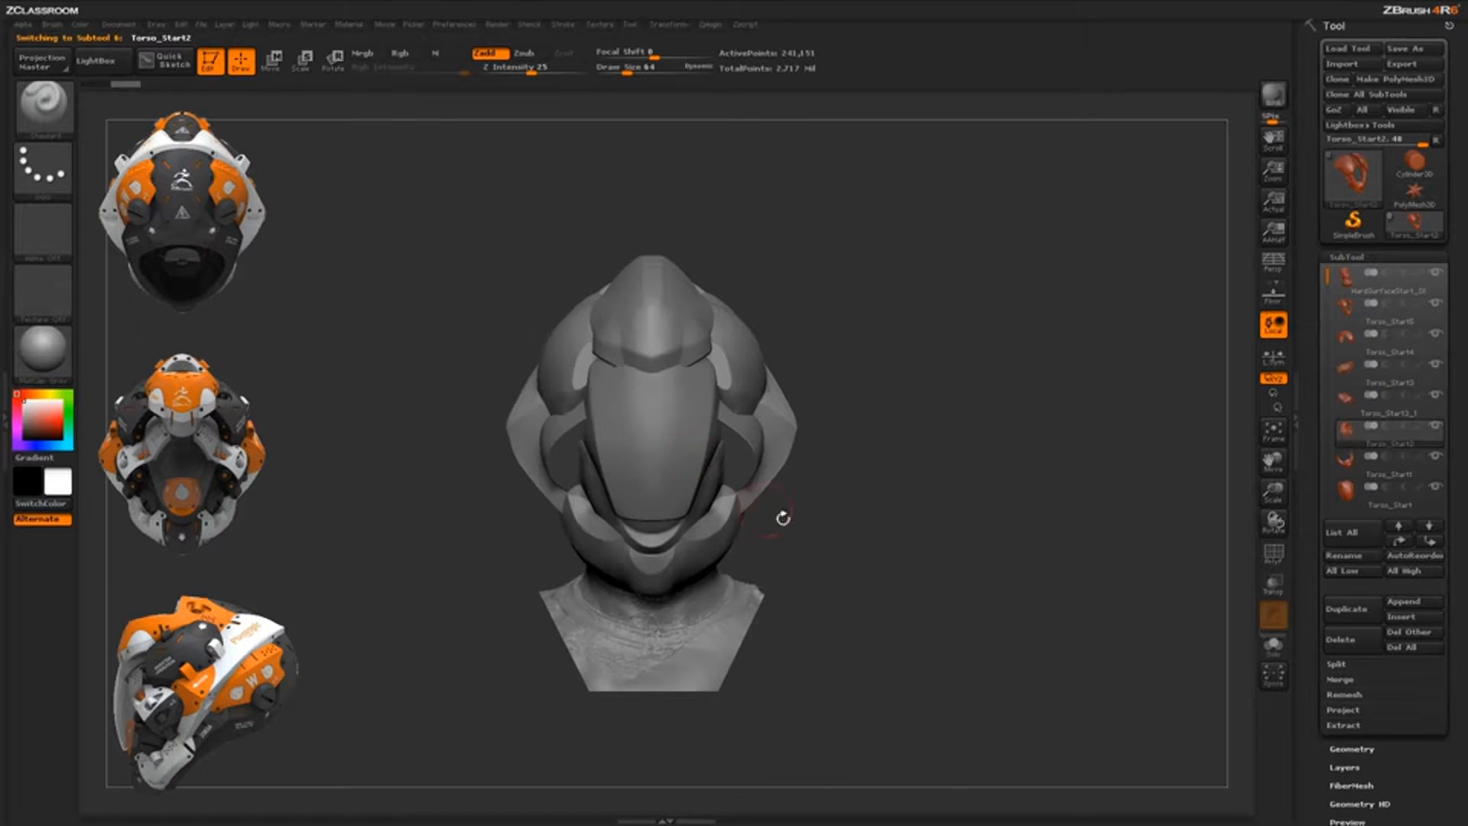
# Solo Torso_Start2, turn it to a straight front view, and attempt a vertical trim
pyautogui.click(1273, 646)
pyautogui.moveTo(928, 584); pyautogui.dragTo(801, 530)
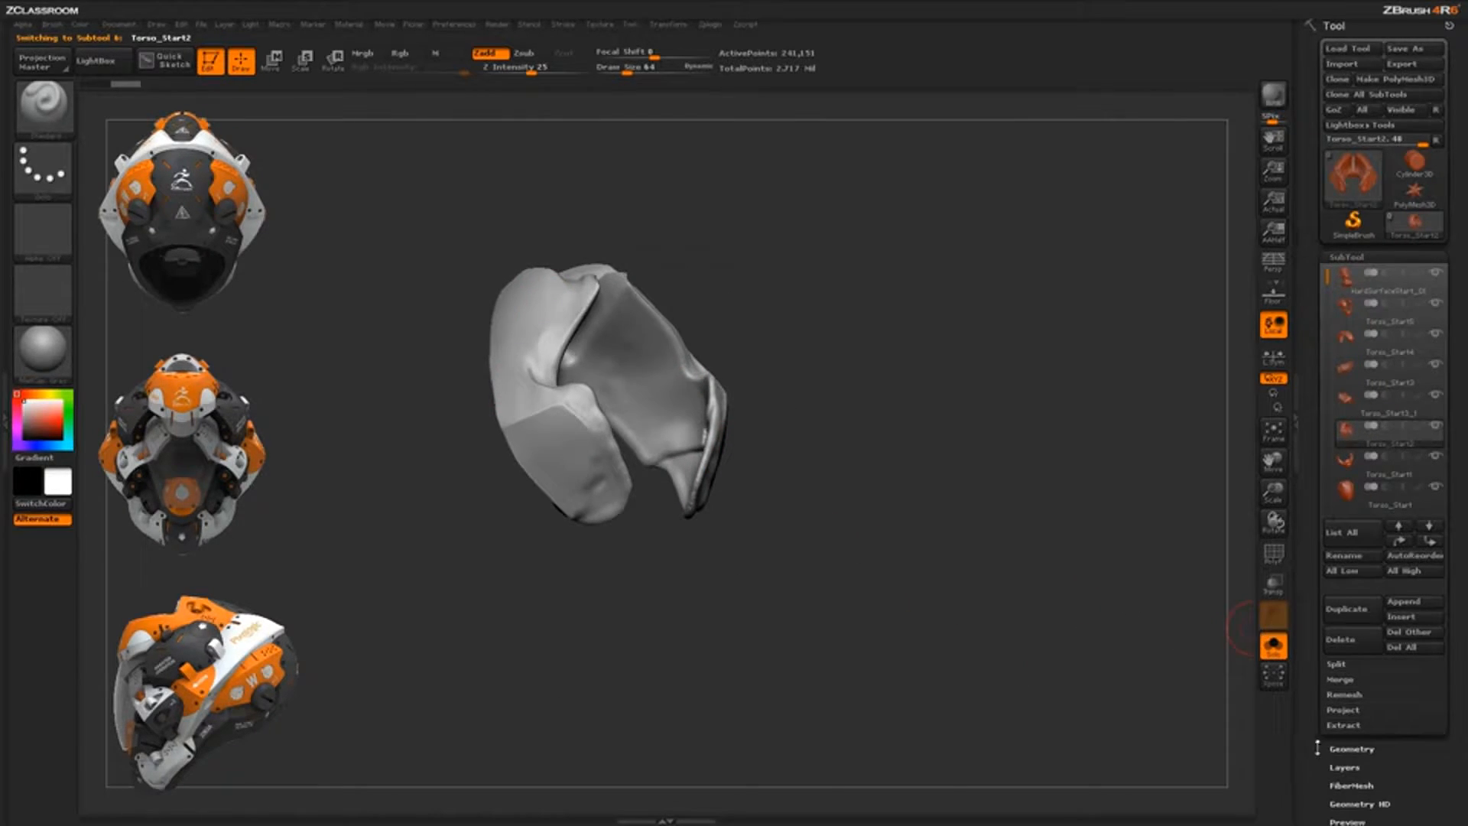
pyautogui.moveTo(1316, 748); pyautogui.dragTo(1317, 722)
pyautogui.keyDown('shift'); pyautogui.moveTo(1030, 655); pyautogui.dragTo(809, 455); pyautogui.keyUp('shift')
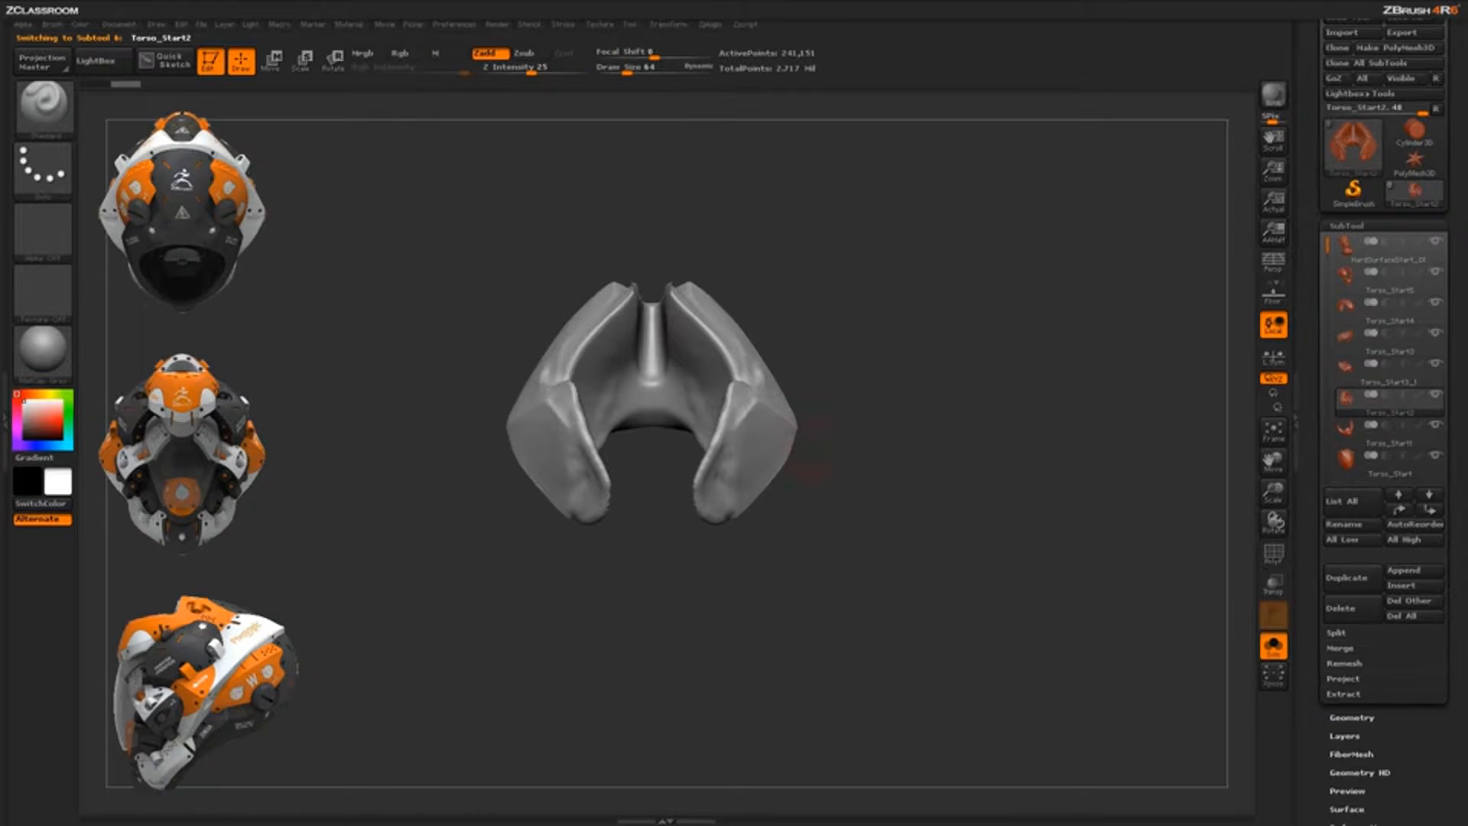
pyautogui.keyDown('ctrl'); pyautogui.keyDown('shift'); pyautogui.moveTo(524, 564); pyautogui.dragTo(524, 237); pyautogui.keyUp('shift'); pyautogui.keyUp('ctrl')
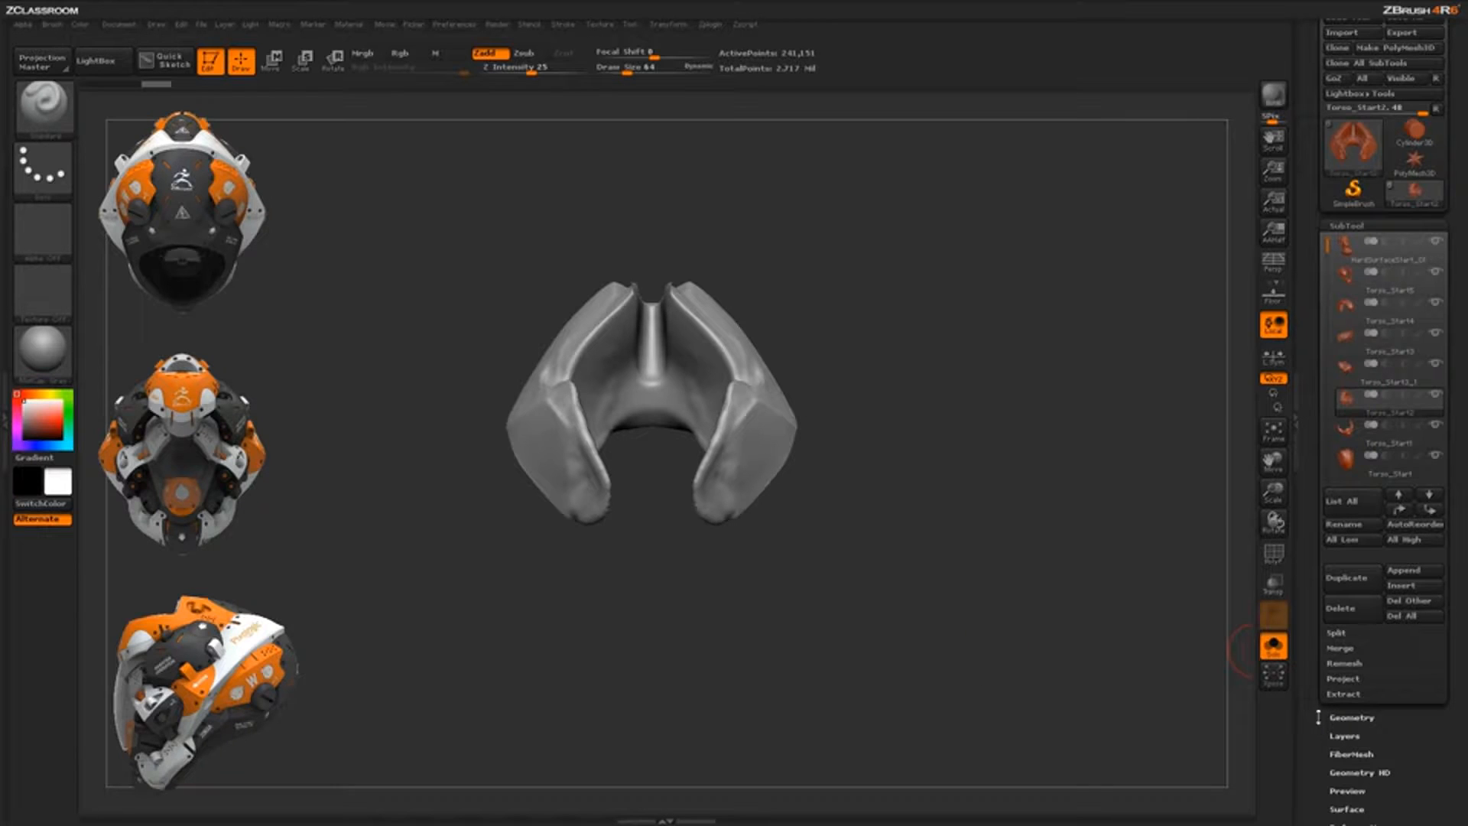
# Delete Torso_Start2's lower subdivision levels in Tool > Geometry
pyautogui.click(1346, 717)
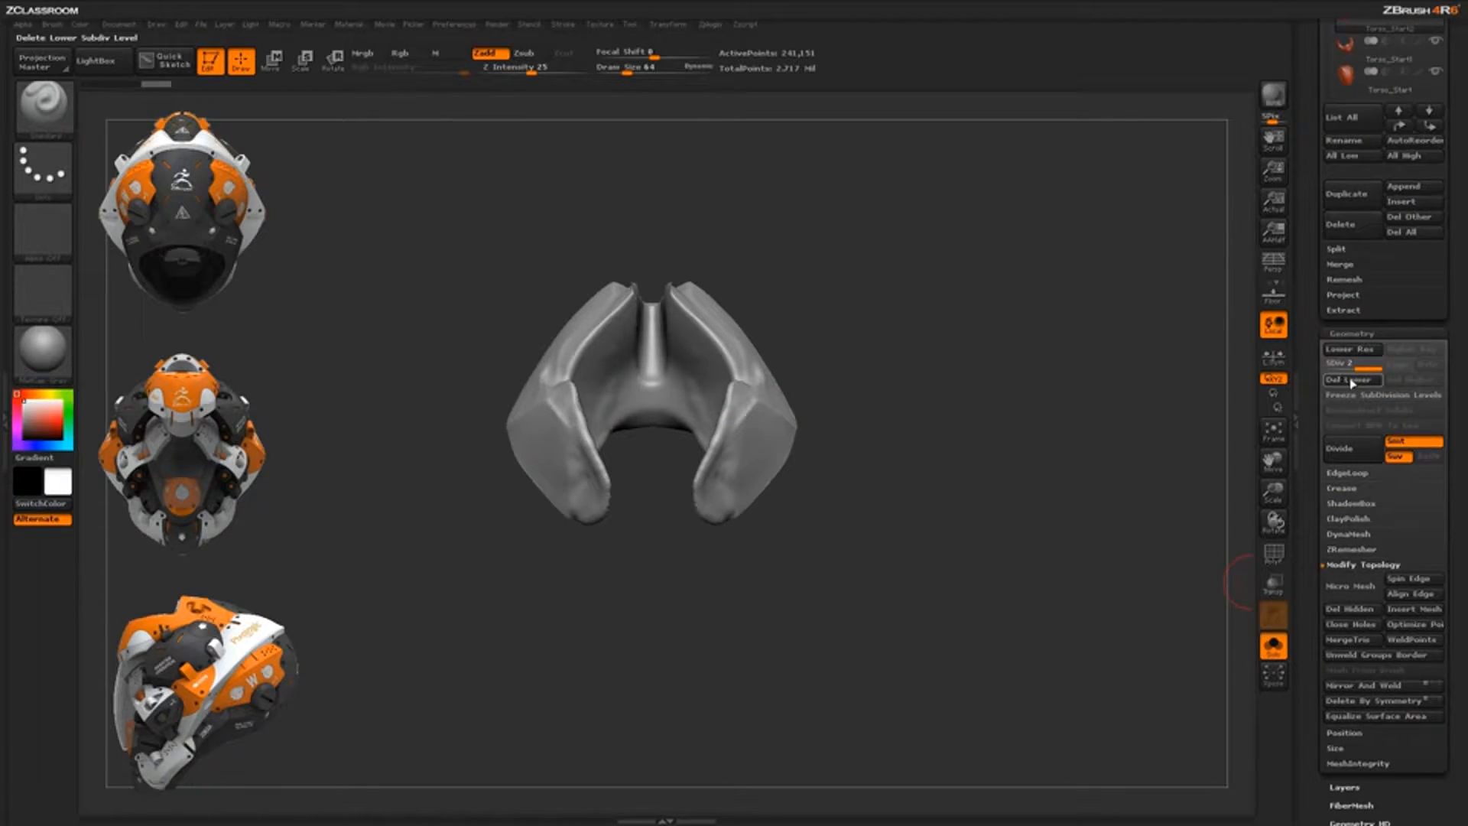
pyautogui.click(1349, 535)
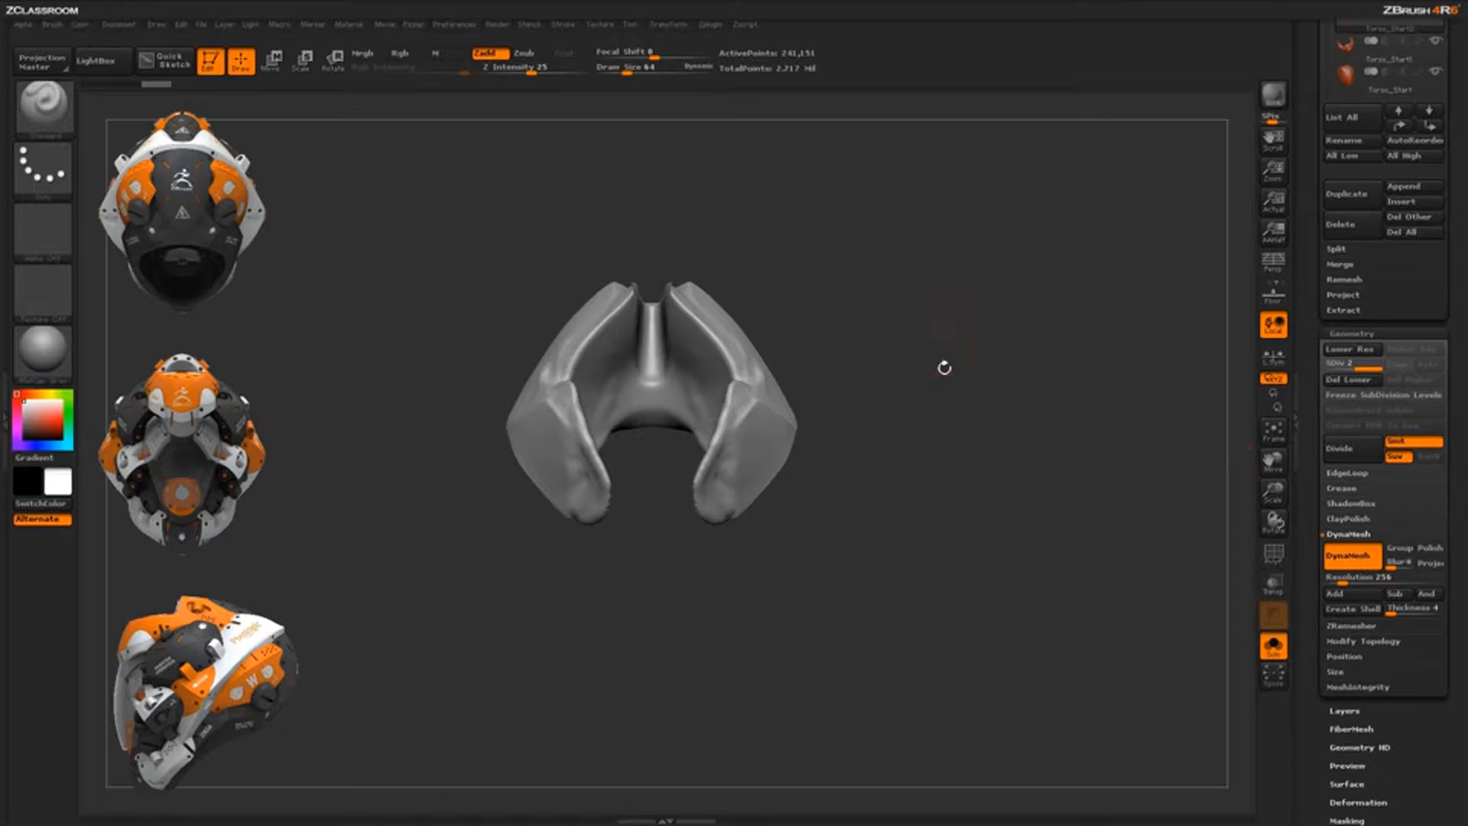
pyautogui.click(1340, 383)
pyautogui.click(1351, 334)
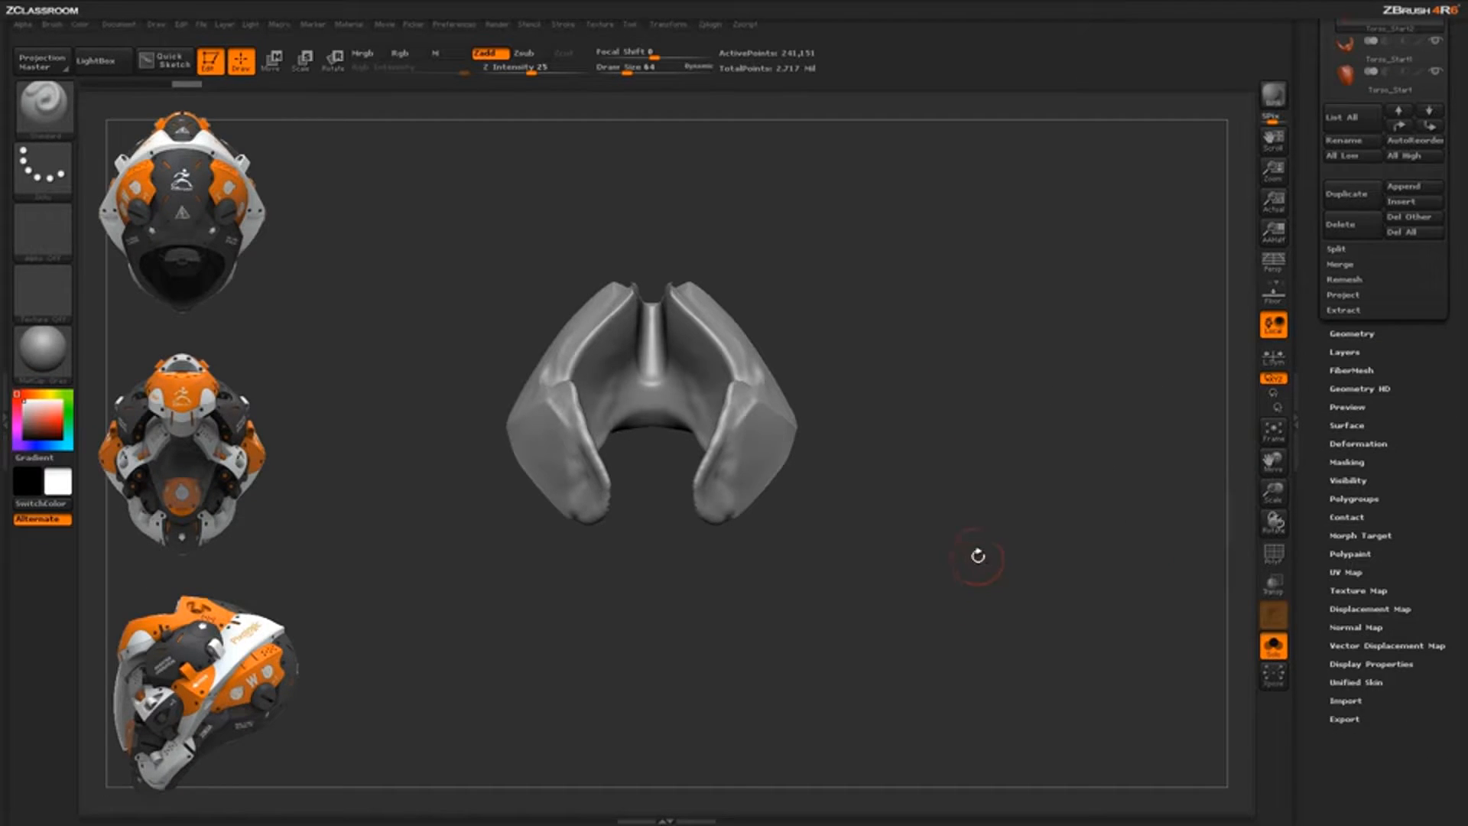
# Slice the chest piece's left side flat with a vertical ClipCurve line and inspect it
pyautogui.moveTo(978, 555); pyautogui.dragTo(789, 482)
pyautogui.keyDown('ctrl'); pyautogui.keyDown('shift'); pyautogui.moveTo(541, 608); pyautogui.dragTo(508, 229); pyautogui.keyUp('shift'); pyautogui.keyUp('ctrl')
pyautogui.moveTo(909, 649); pyautogui.dragTo(923, 603)
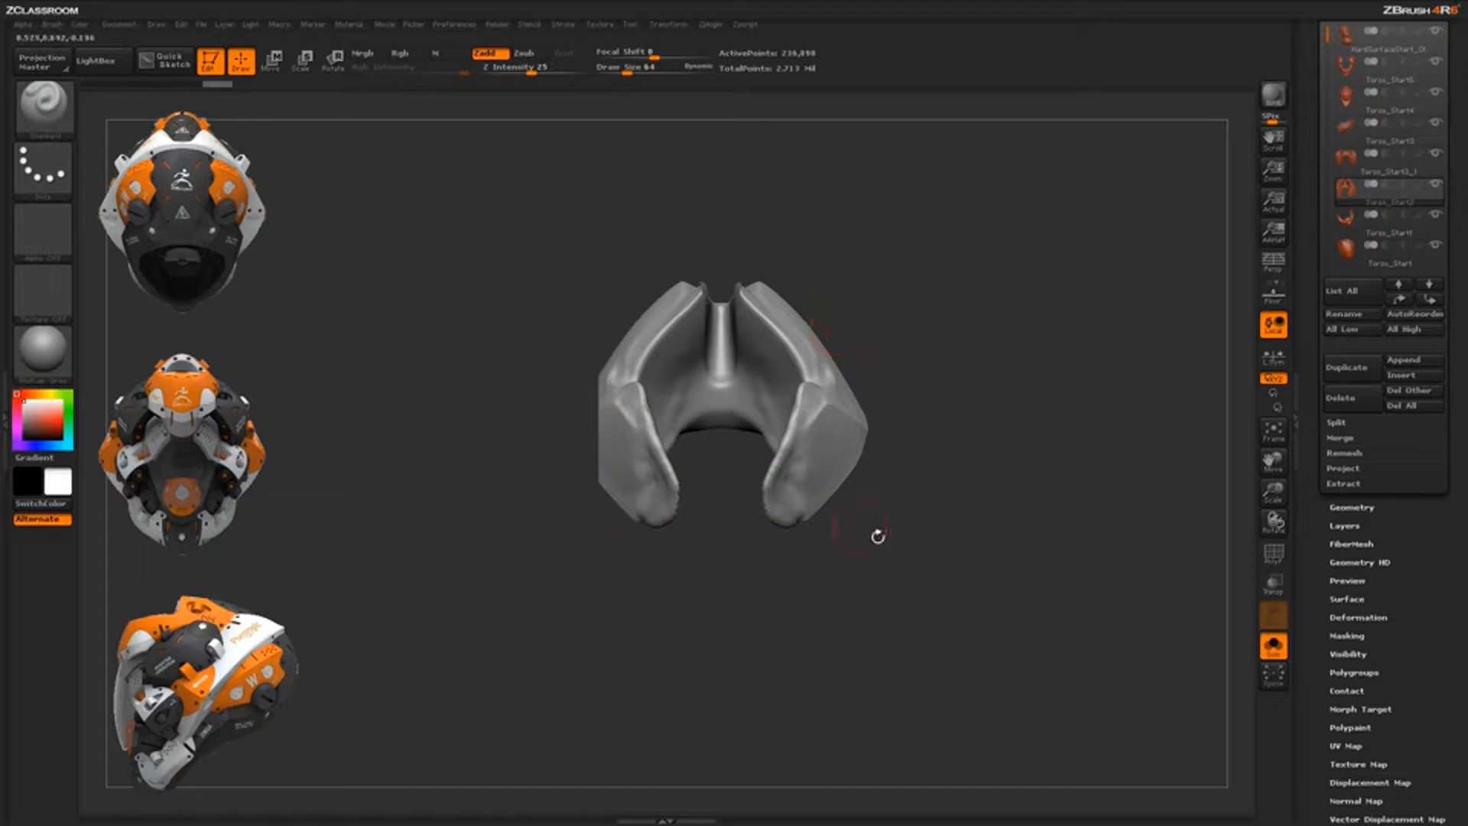
pyautogui.moveTo(942, 552)
pyautogui.mouseDown()
pyautogui.moveTo(902, 557)
pyautogui.moveTo(942, 556)
pyautogui.mouseUp()
pyautogui.moveTo(780, 600); pyautogui.dragTo(789, 612)
# Expand the Geometry > Modify Topology options for the chest piece
pyautogui.click(1351, 507)
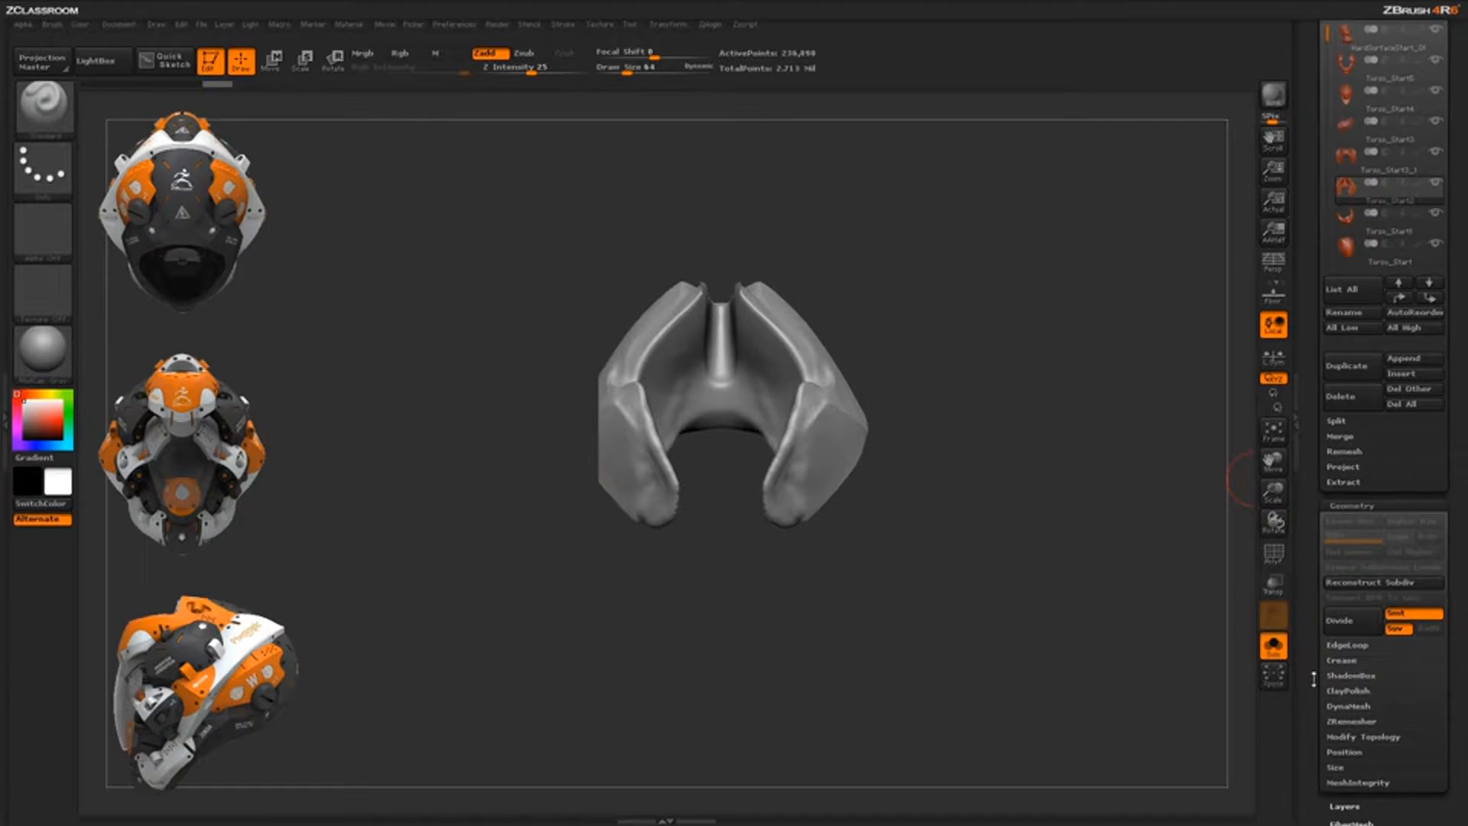
pyautogui.moveTo(1313, 679); pyautogui.dragTo(1315, 576)
pyautogui.click(1384, 635)
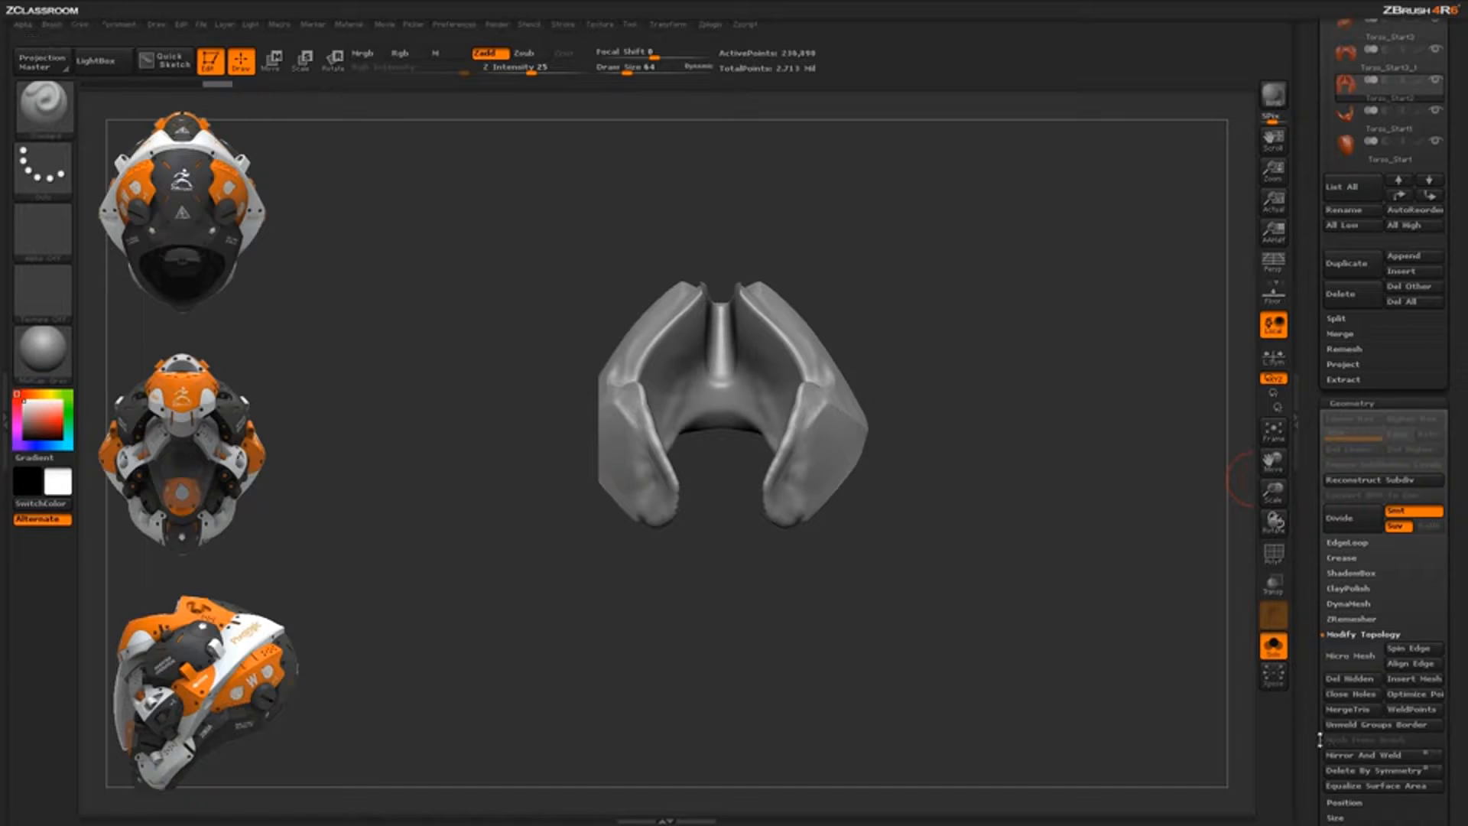
pyautogui.moveTo(1319, 739); pyautogui.dragTo(1320, 626)
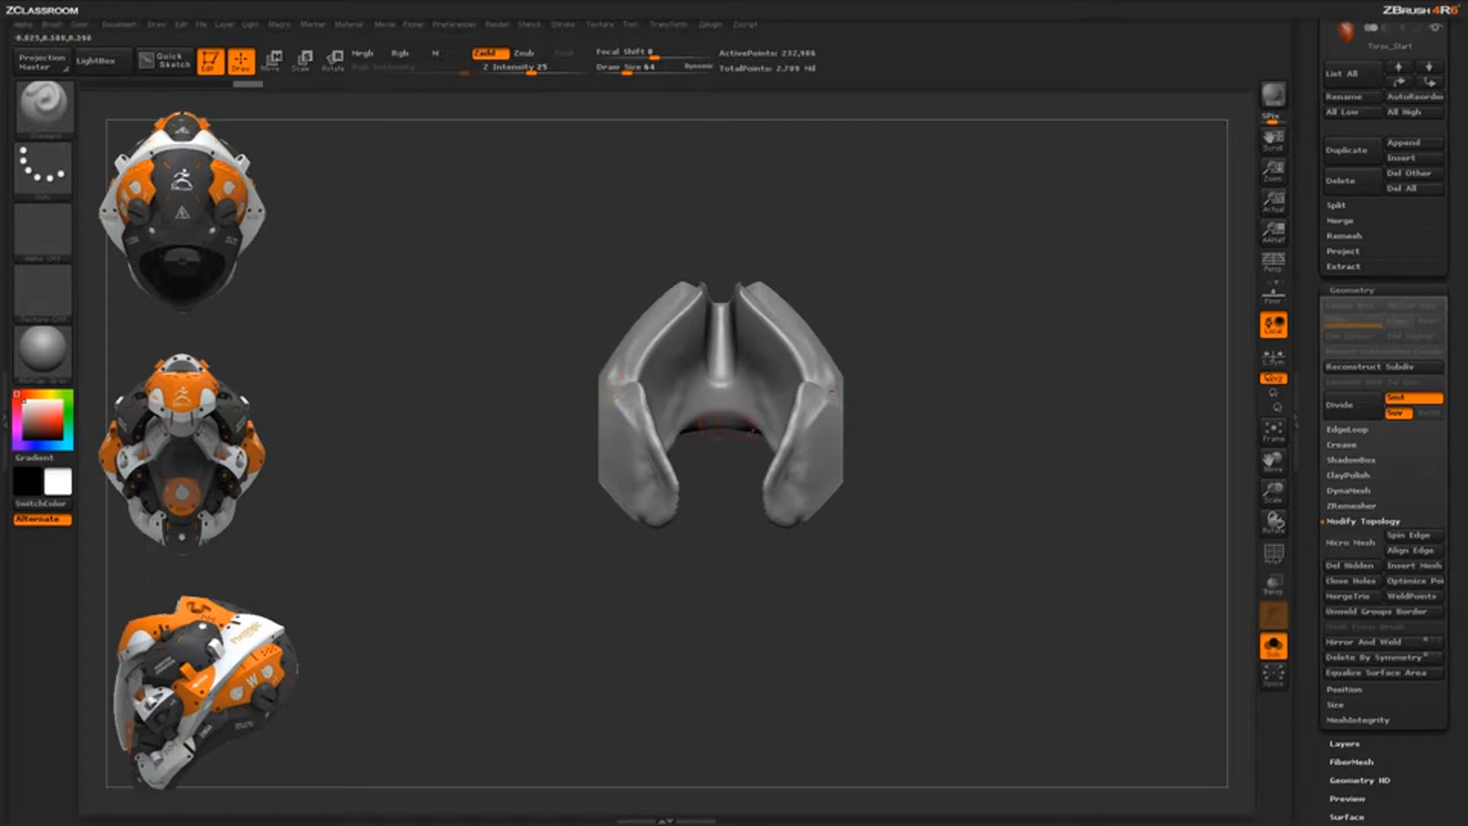
# Trim the chest piece's left side along a curve and inspect the mirrored result
pyautogui.moveTo(905, 509); pyautogui.dragTo(761, 565)
pyautogui.moveTo(915, 358)
pyautogui.mouseDown()
pyautogui.moveTo(869, 406)
pyautogui.moveTo(948, 386)
pyautogui.mouseUp()
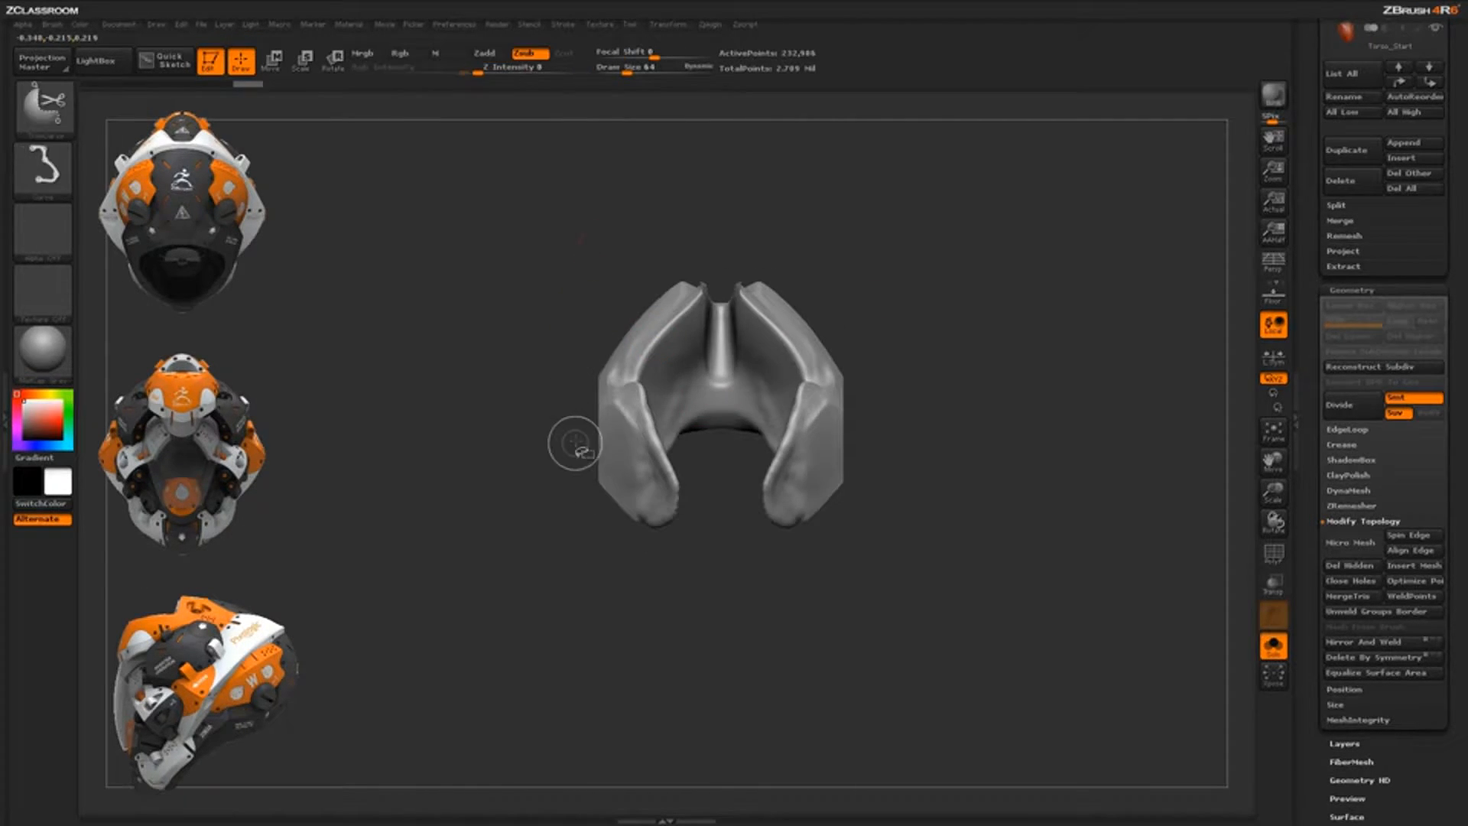
pyautogui.moveTo(608, 569)
pyautogui.keyDown('ctrl'); pyautogui.keyDown('shift'); pyautogui.mouseDown()
pyautogui.moveTo(606, 489)
pyautogui.moveTo(561, 392)
pyautogui.mouseUp(); pyautogui.keyUp('shift'); pyautogui.keyUp('ctrl')
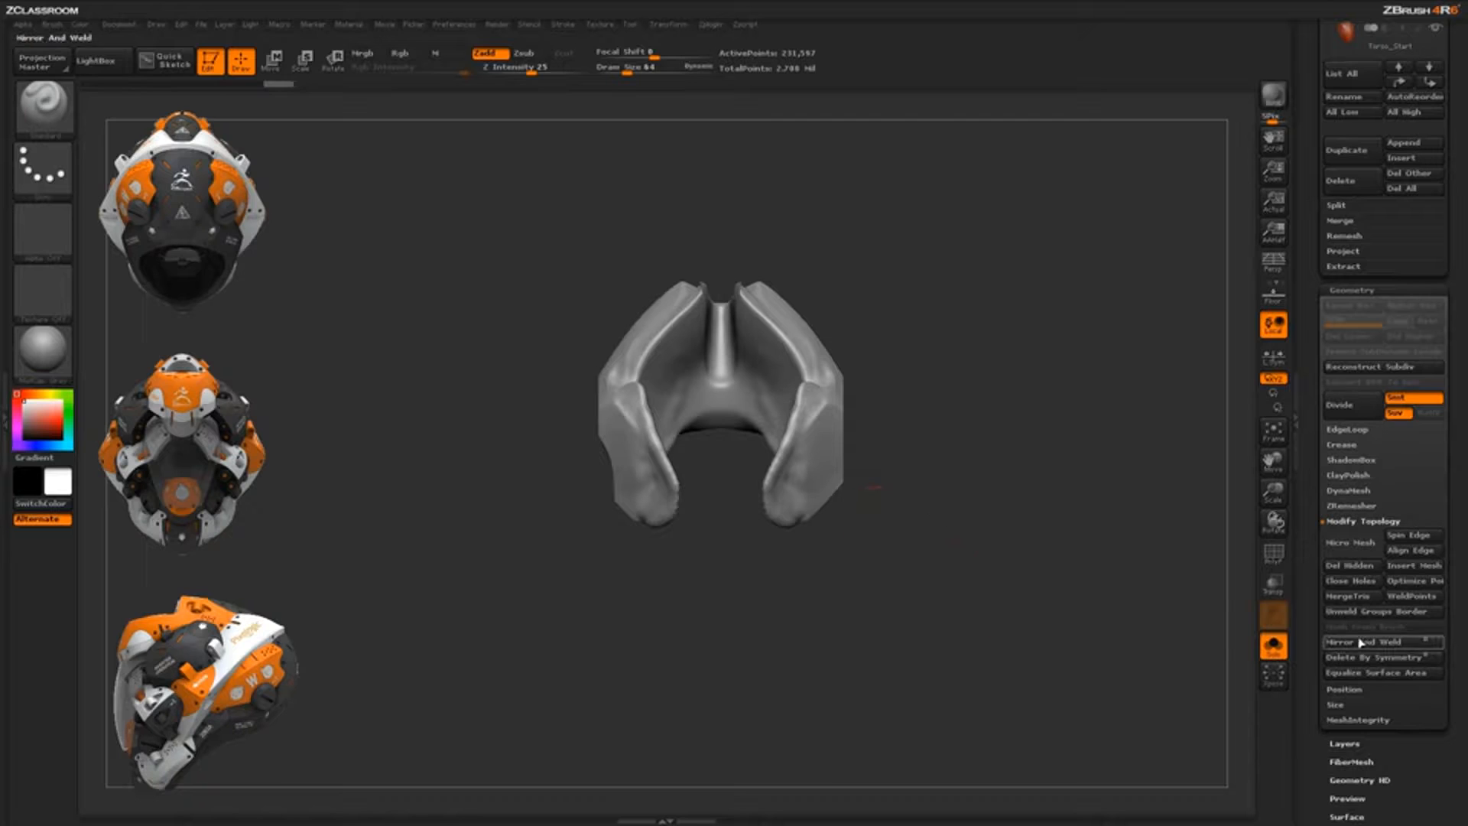
pyautogui.moveTo(986, 596); pyautogui.dragTo(955, 612)
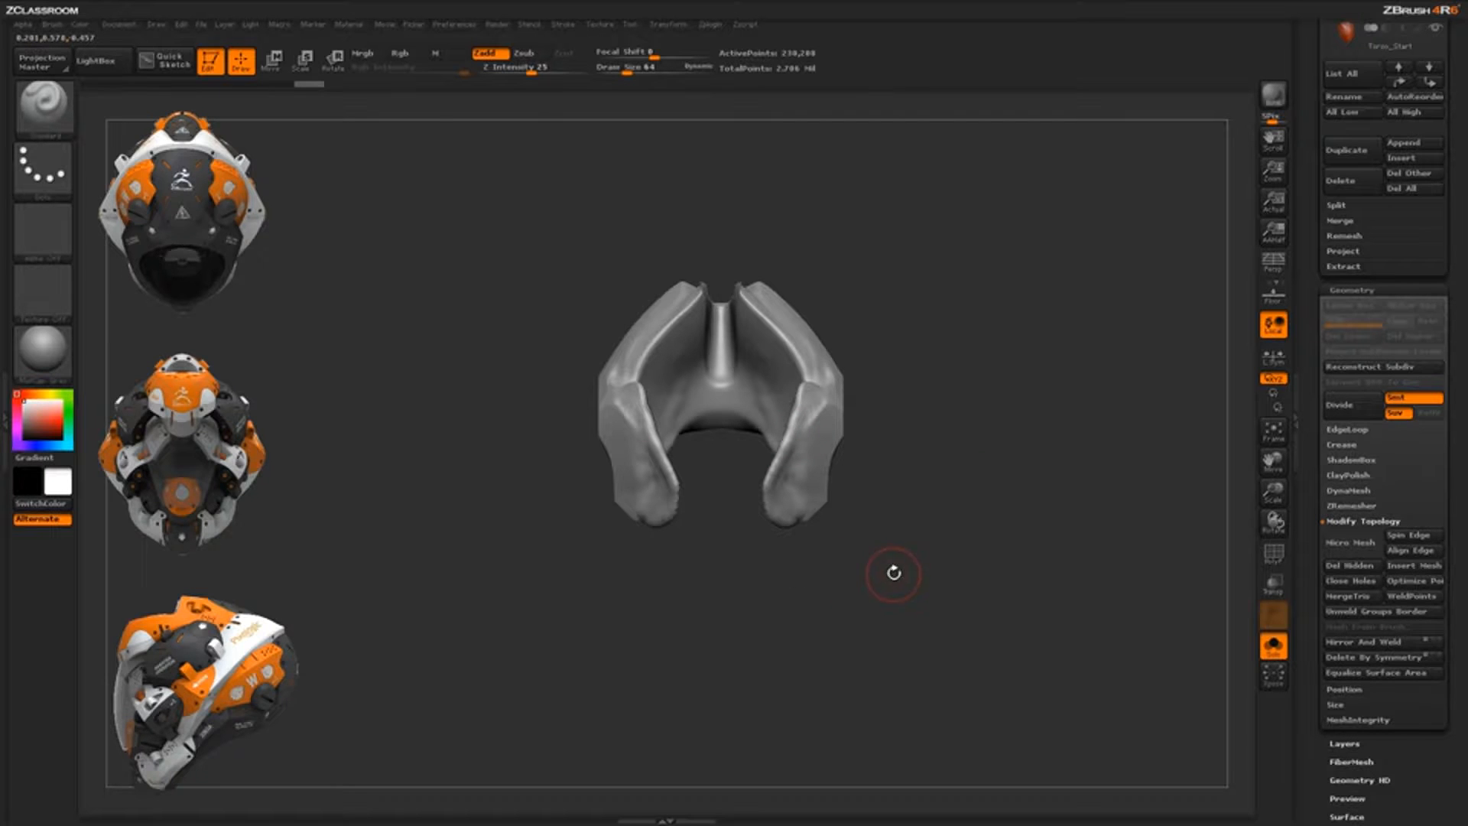
# Pick TrimCircle from the T-filtered brush picker and confirm the selection-brush note
pyautogui.press('b')
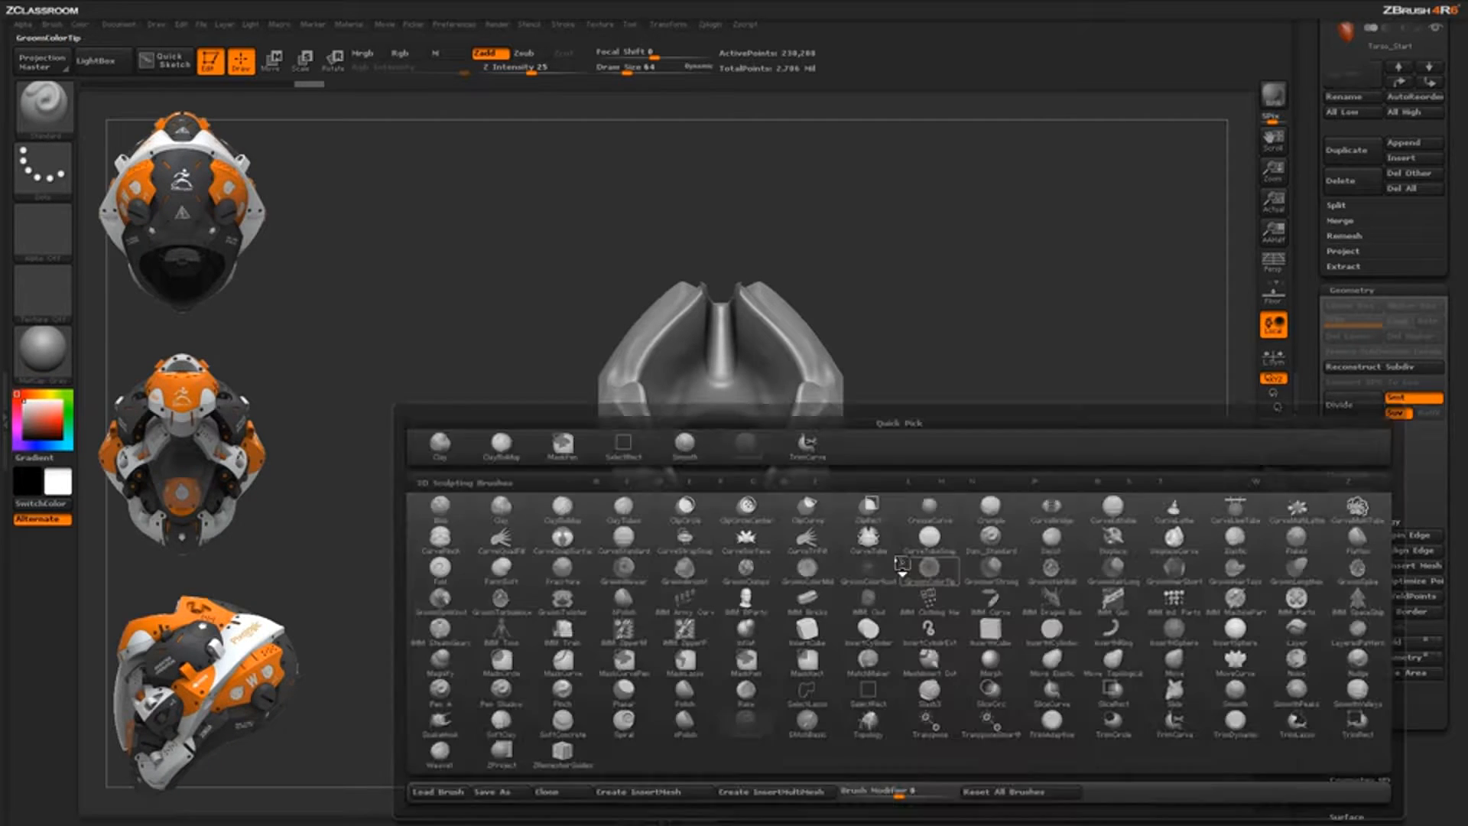
pyautogui.press('t')
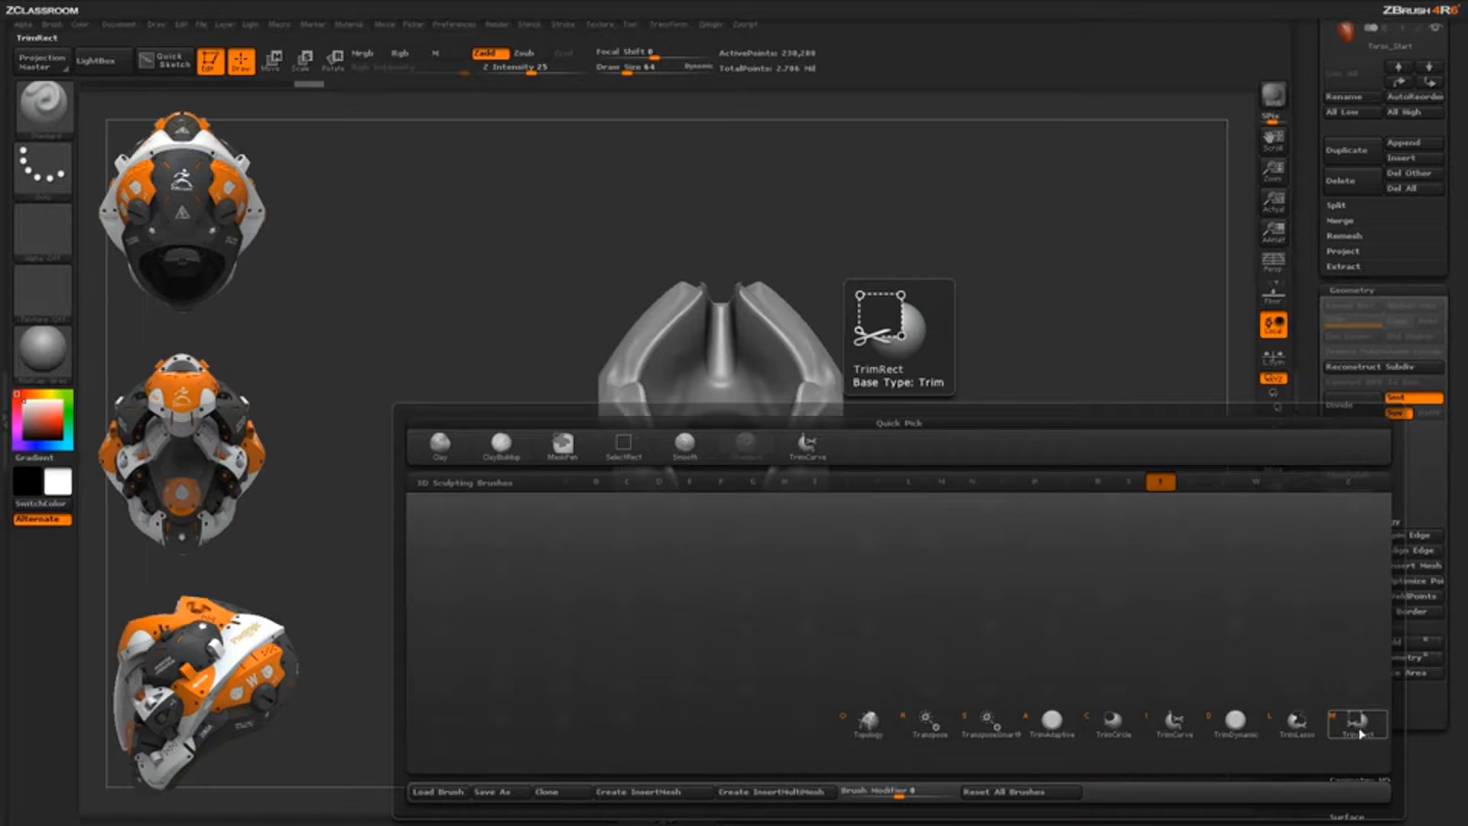
pyautogui.click(1112, 722)
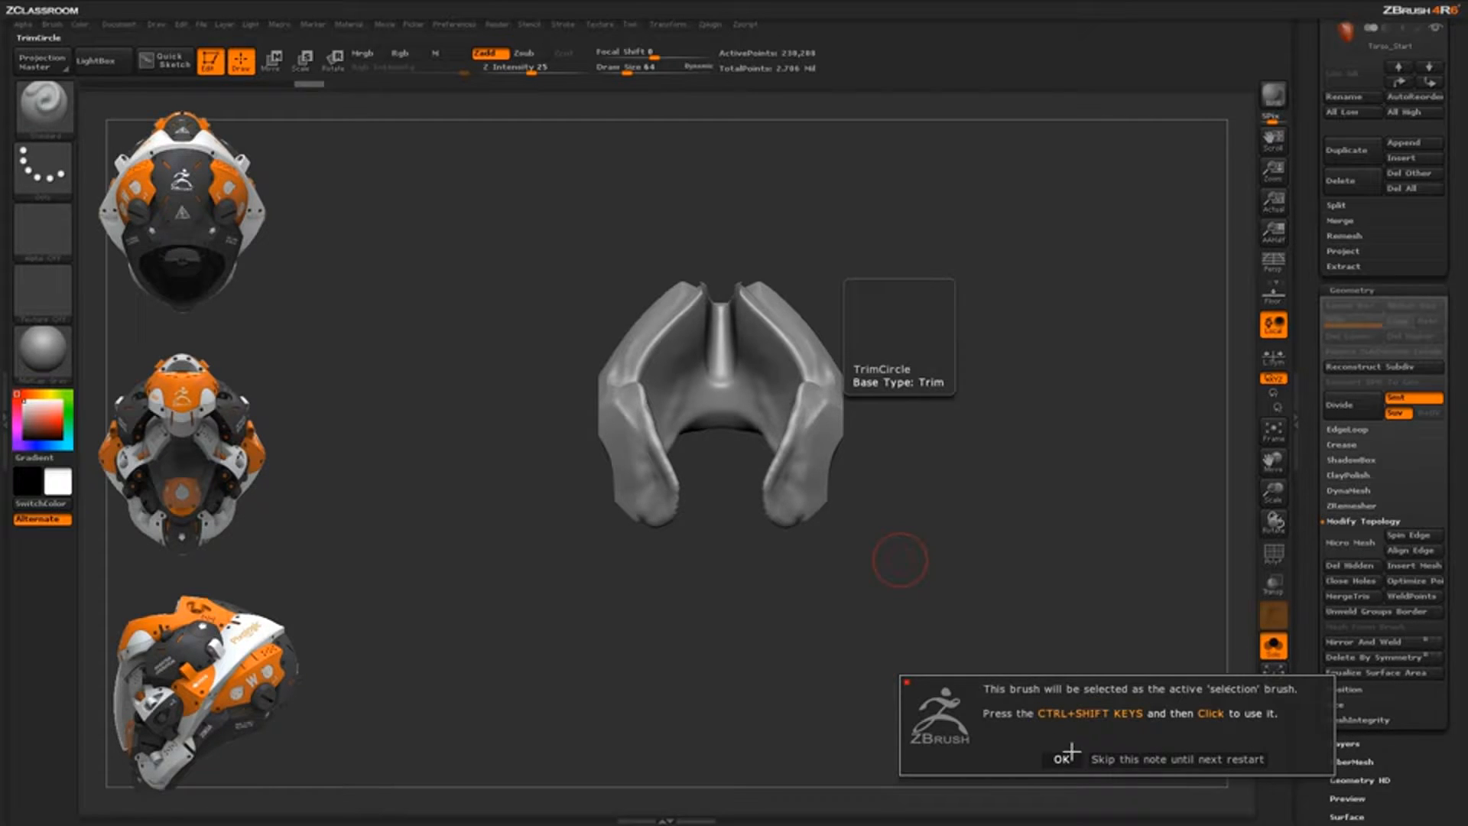
pyautogui.click(1065, 759)
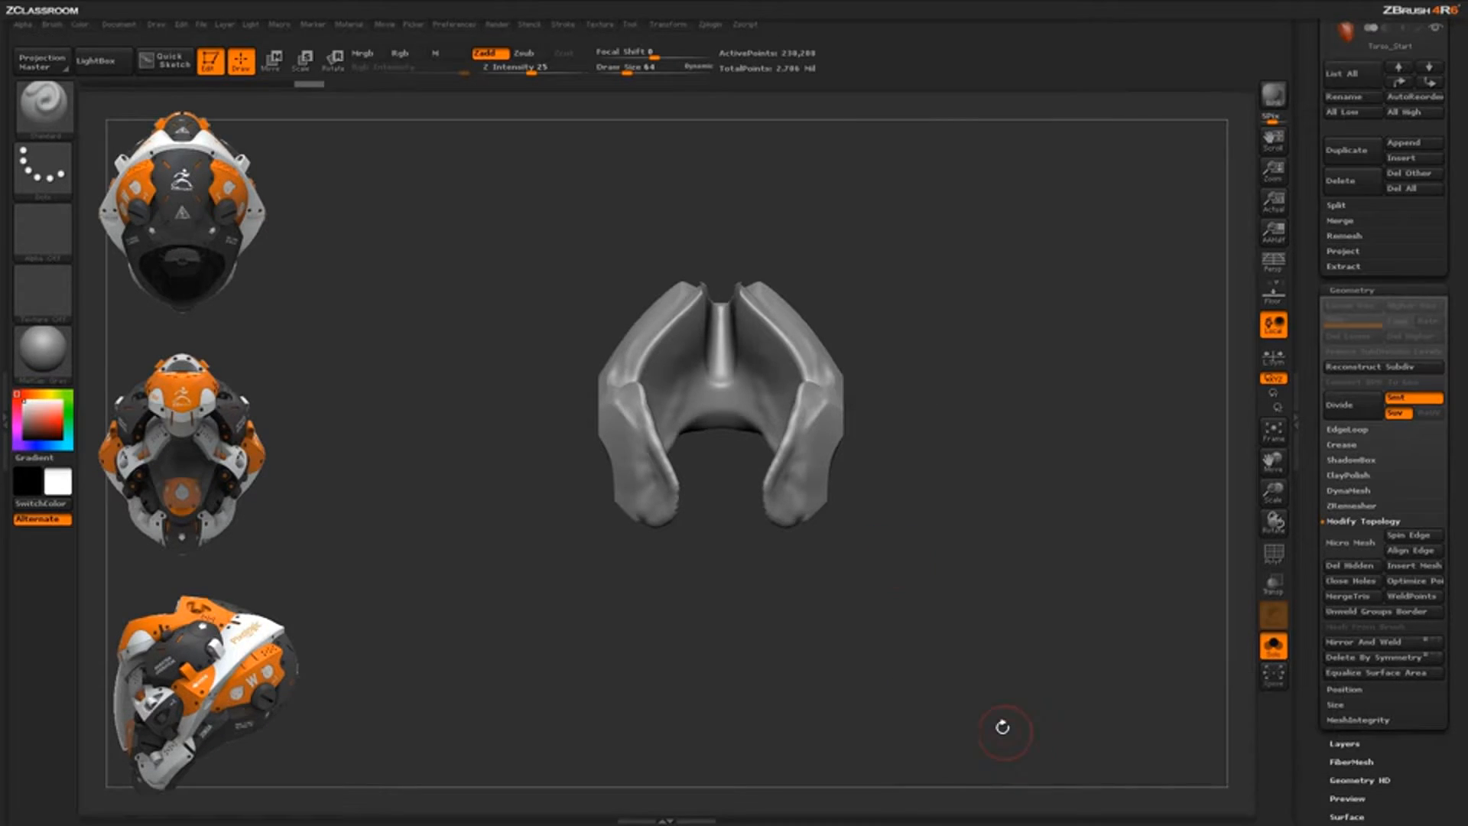
# Cut a circular chunk out of the isolated chest plate with TrimCircle
pyautogui.moveTo(994, 558)
pyautogui.mouseDown()
pyautogui.moveTo(992, 524)
pyautogui.moveTo(1055, 501)
pyautogui.moveTo(995, 509)
pyautogui.moveTo(976, 478)
pyautogui.moveTo(1005, 324)
pyautogui.moveTo(1068, 328)
pyautogui.moveTo(1005, 263)
pyautogui.mouseUp()
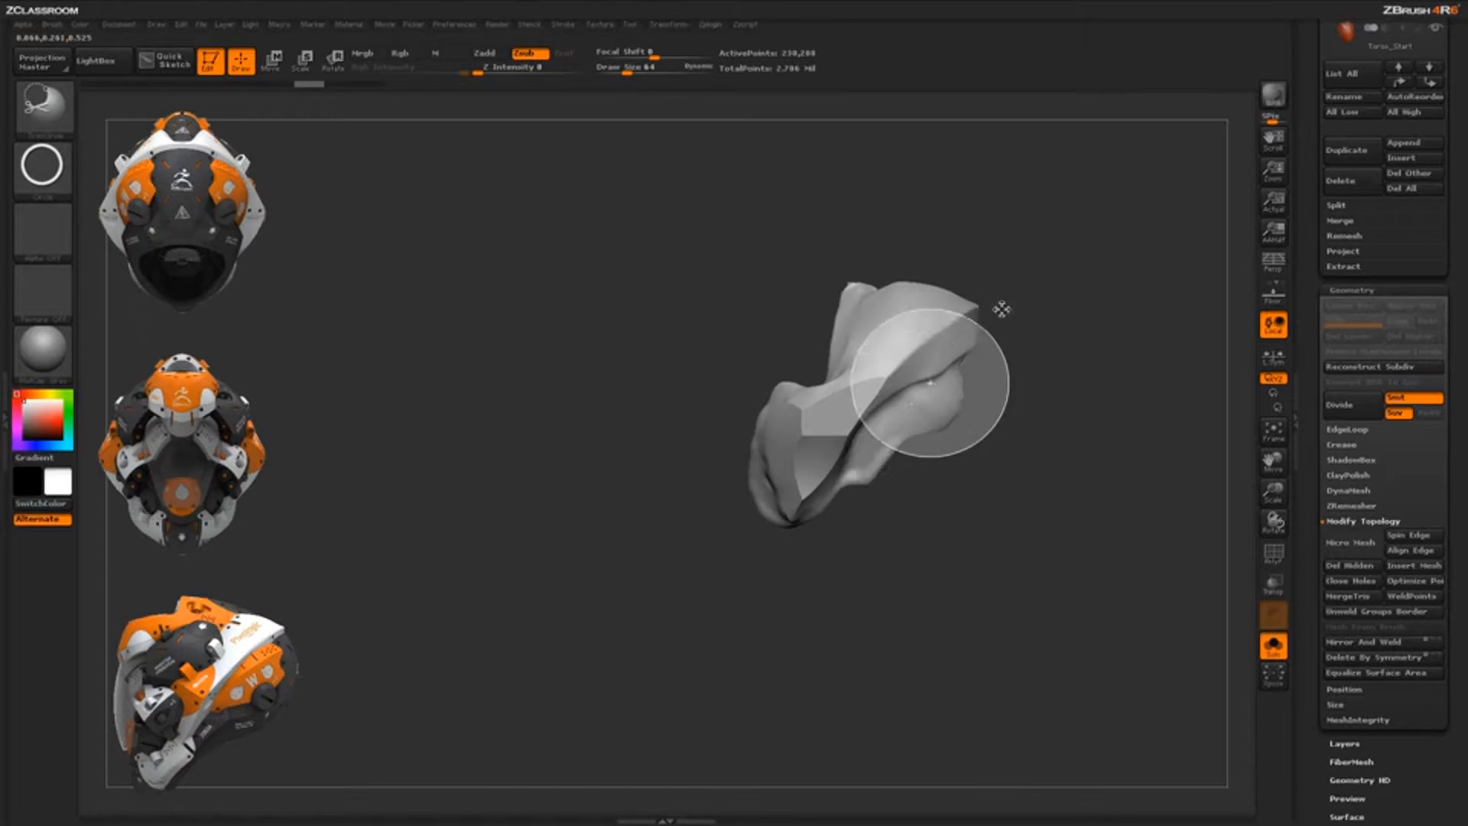
pyautogui.keyDown('ctrl'); pyautogui.keyDown('shift'); pyautogui.moveTo(1059, 325); pyautogui.dragTo(1057, 325); pyautogui.keyUp('shift'); pyautogui.keyUp('ctrl')
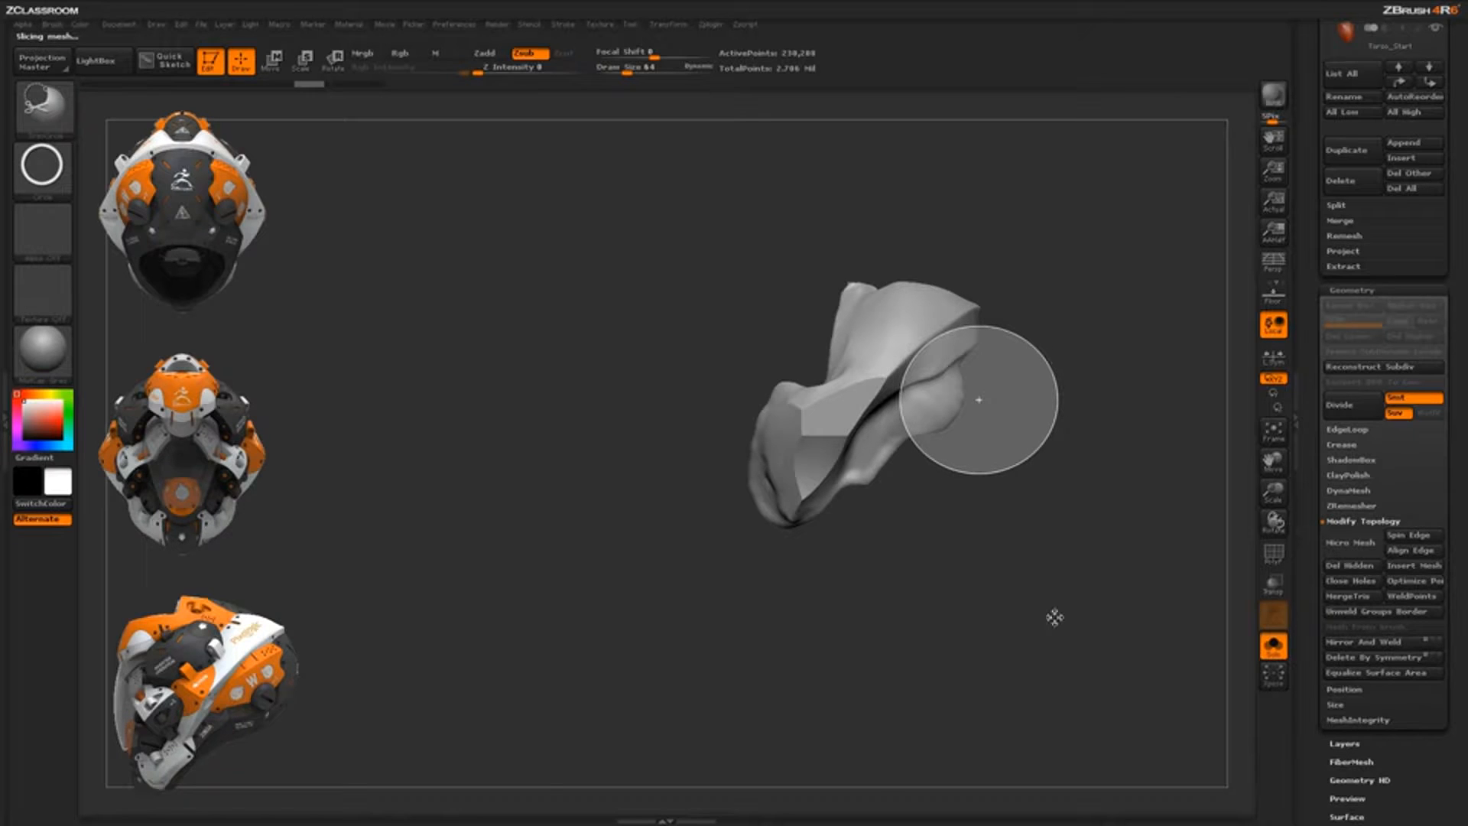
pyautogui.moveTo(1052, 610)
pyautogui.mouseDown()
pyautogui.moveTo(1047, 581)
pyautogui.moveTo(1002, 547)
pyautogui.moveTo(1074, 550)
pyautogui.moveTo(1032, 588)
pyautogui.mouseUp()
# Turn Solo off, select the torso subtool, try a shoulder trim, then undo it
pyautogui.click(1275, 655)
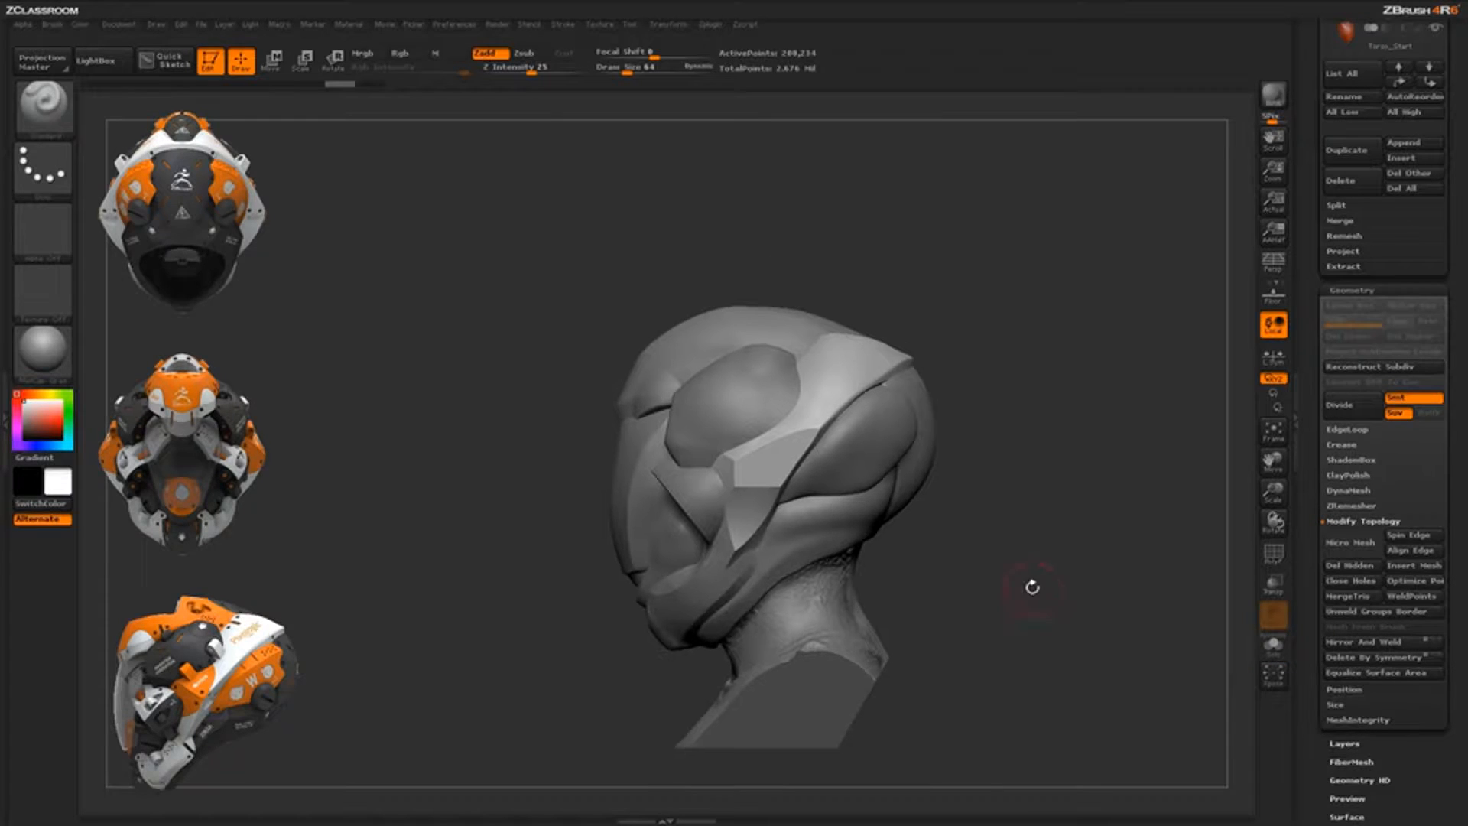
pyautogui.keyDown('alt'); pyautogui.click(872, 472); pyautogui.keyUp('alt')
pyautogui.moveTo(958, 551)
pyautogui.keyDown('ctrl'); pyautogui.keyDown('shift'); pyautogui.mouseDown()
pyautogui.moveTo(1017, 401)
pyautogui.moveTo(1098, 407)
pyautogui.moveTo(992, 407)
pyautogui.moveTo(962, 428)
pyautogui.mouseUp(); pyautogui.keyUp('shift'); pyautogui.keyUp('ctrl')
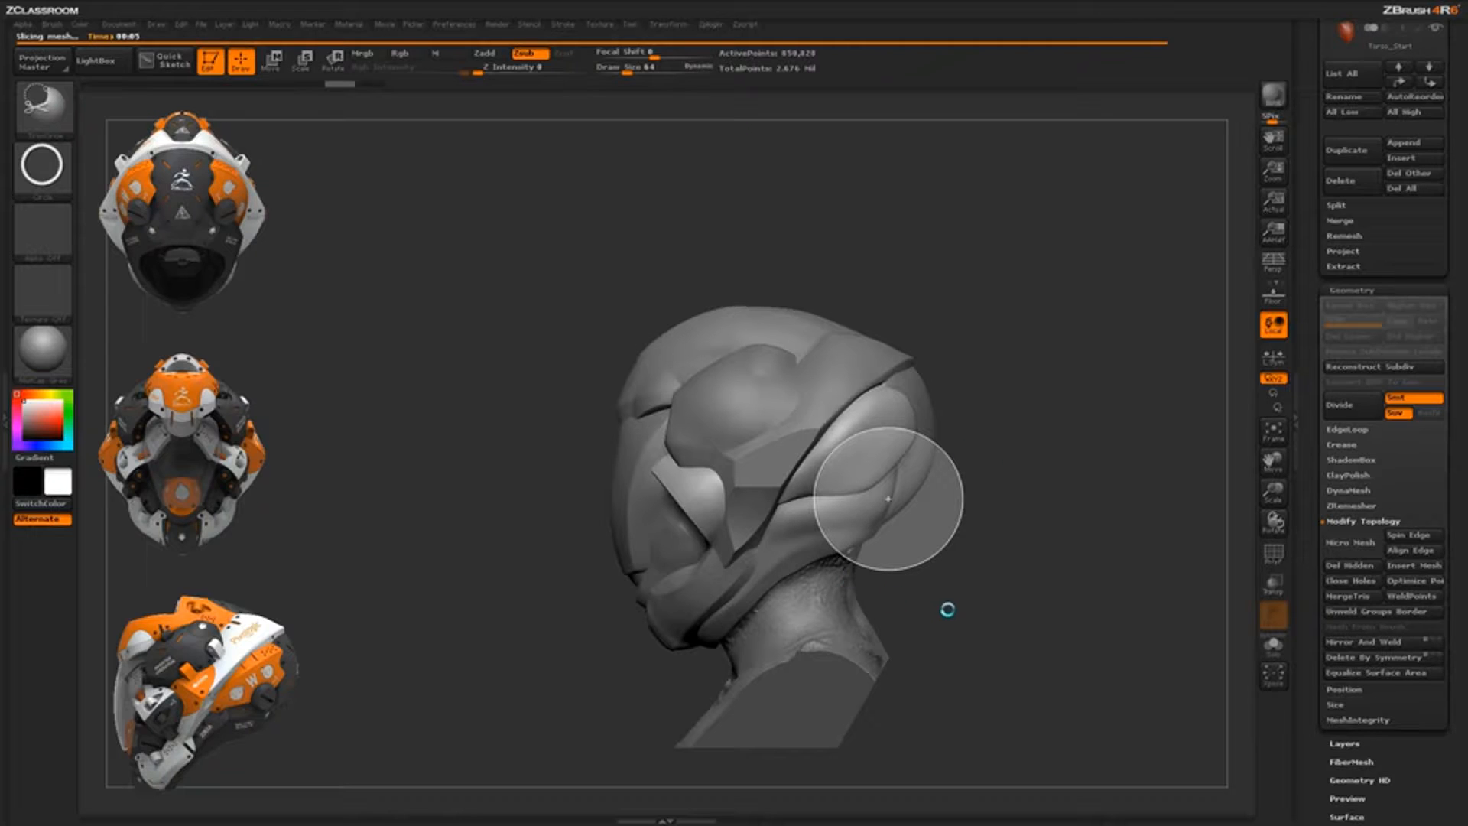
pyautogui.moveTo(1015, 575)
pyautogui.mouseDown()
pyautogui.moveTo(1119, 512)
pyautogui.moveTo(994, 306)
pyautogui.mouseUp()
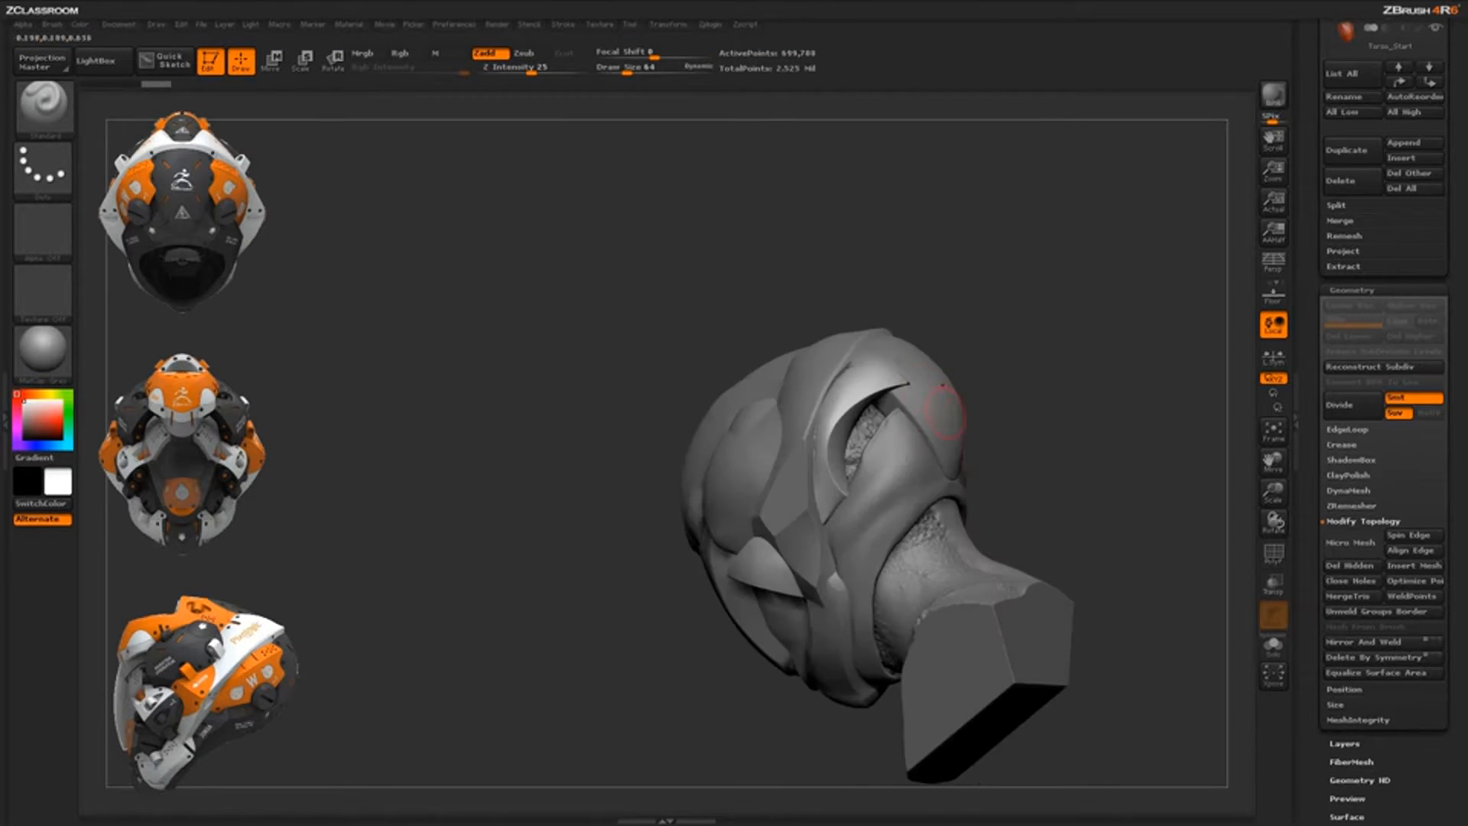
pyautogui.moveTo(1035, 442); pyautogui.dragTo(1068, 476)
pyautogui.moveTo(1040, 526)
pyautogui.mouseDown()
pyautogui.moveTo(1065, 531)
pyautogui.moveTo(1036, 554)
pyautogui.mouseUp()
pyautogui.hotkey('ctrl', 'z')
pyautogui.moveTo(1022, 617)
pyautogui.mouseDown()
pyautogui.moveTo(976, 563)
pyautogui.moveTo(1006, 584)
pyautogui.moveTo(1083, 571)
pyautogui.moveTo(1016, 540)
pyautogui.moveTo(981, 608)
pyautogui.mouseUp()
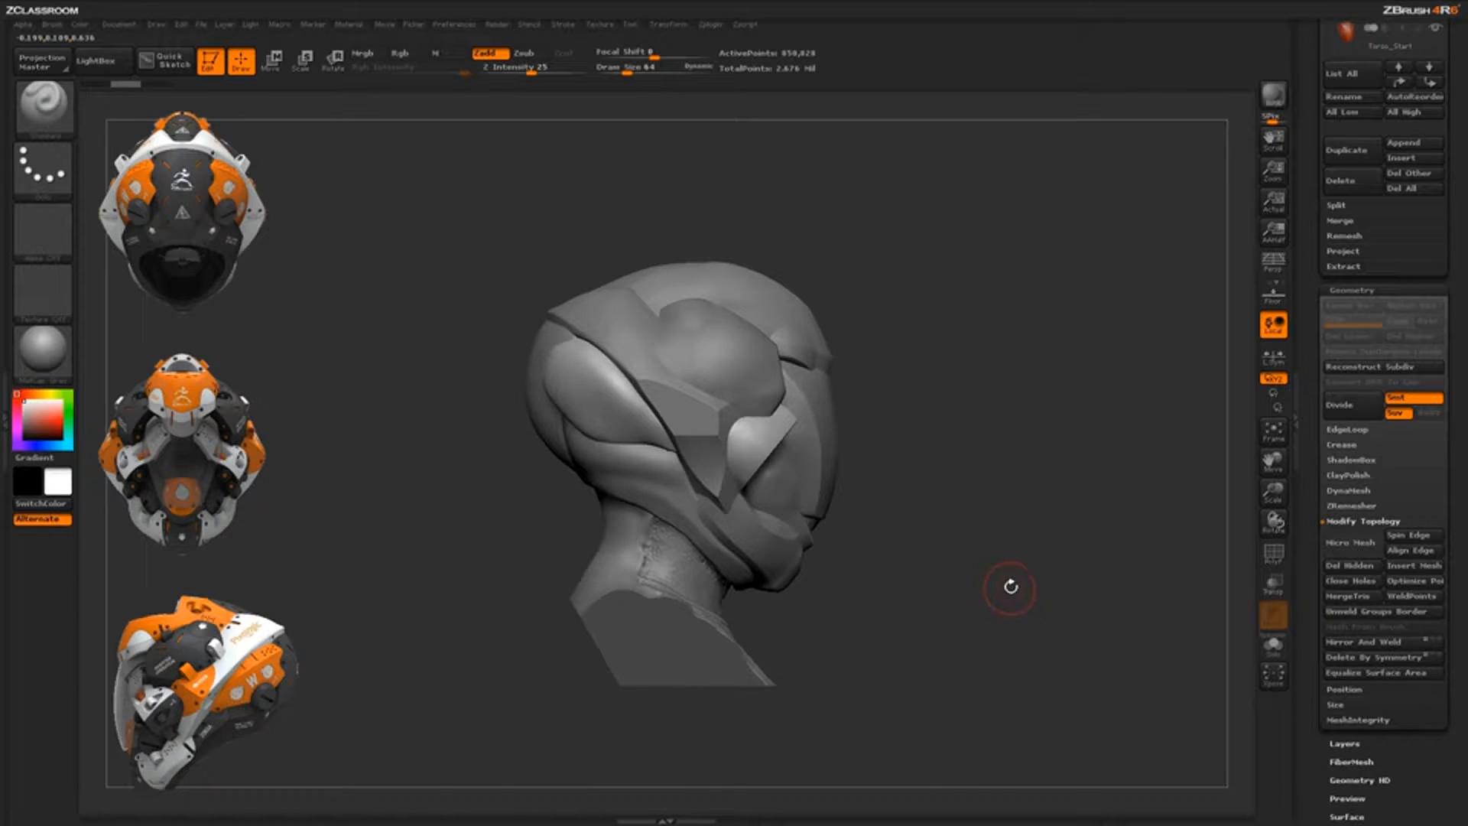
pyautogui.moveTo(1049, 609); pyautogui.dragTo(1014, 527)
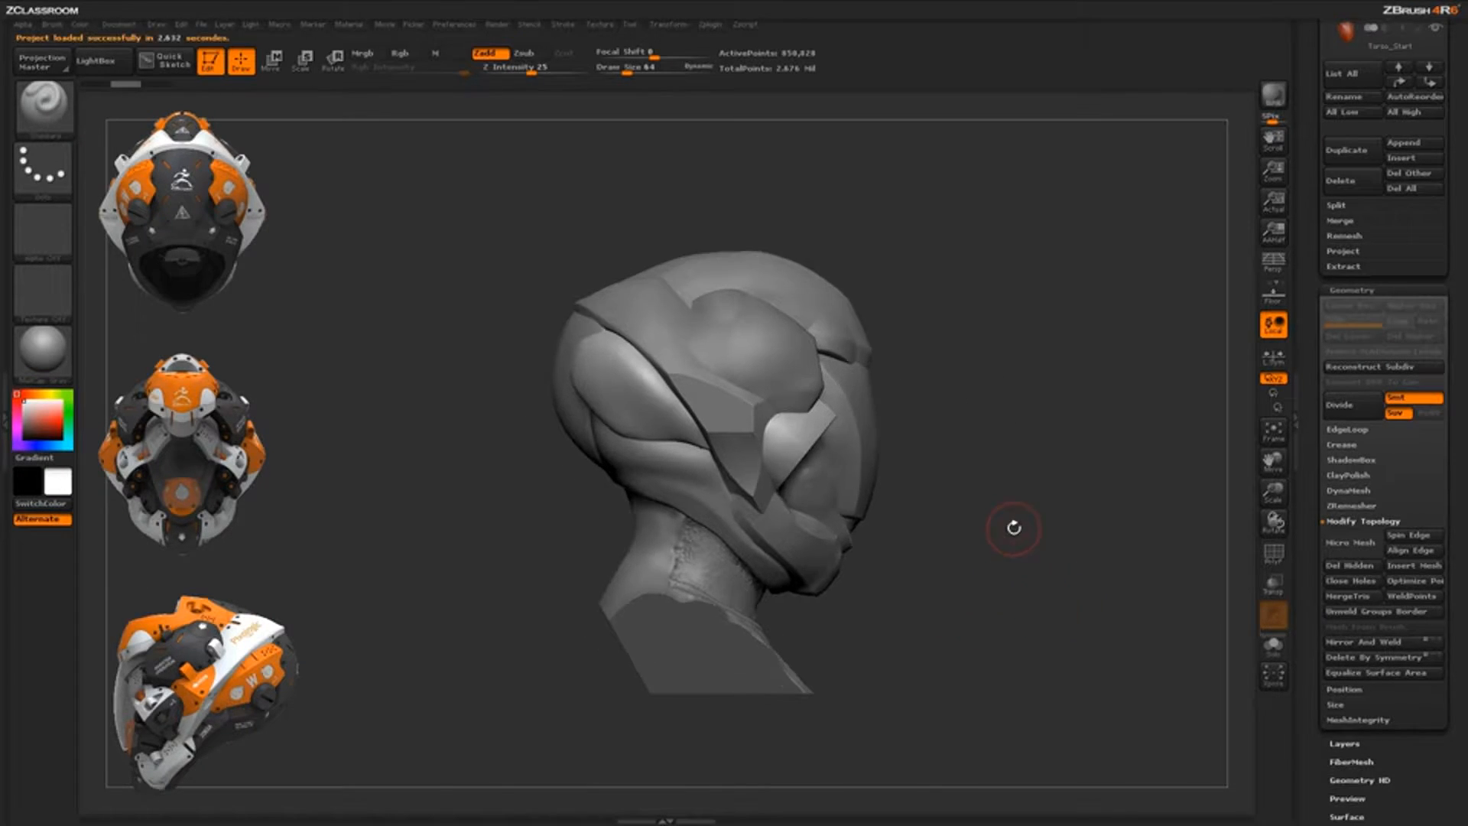
# Choose ClipCurve from the C brushes, confirm the note, and solo the neck collar piece
pyautogui.press('b')
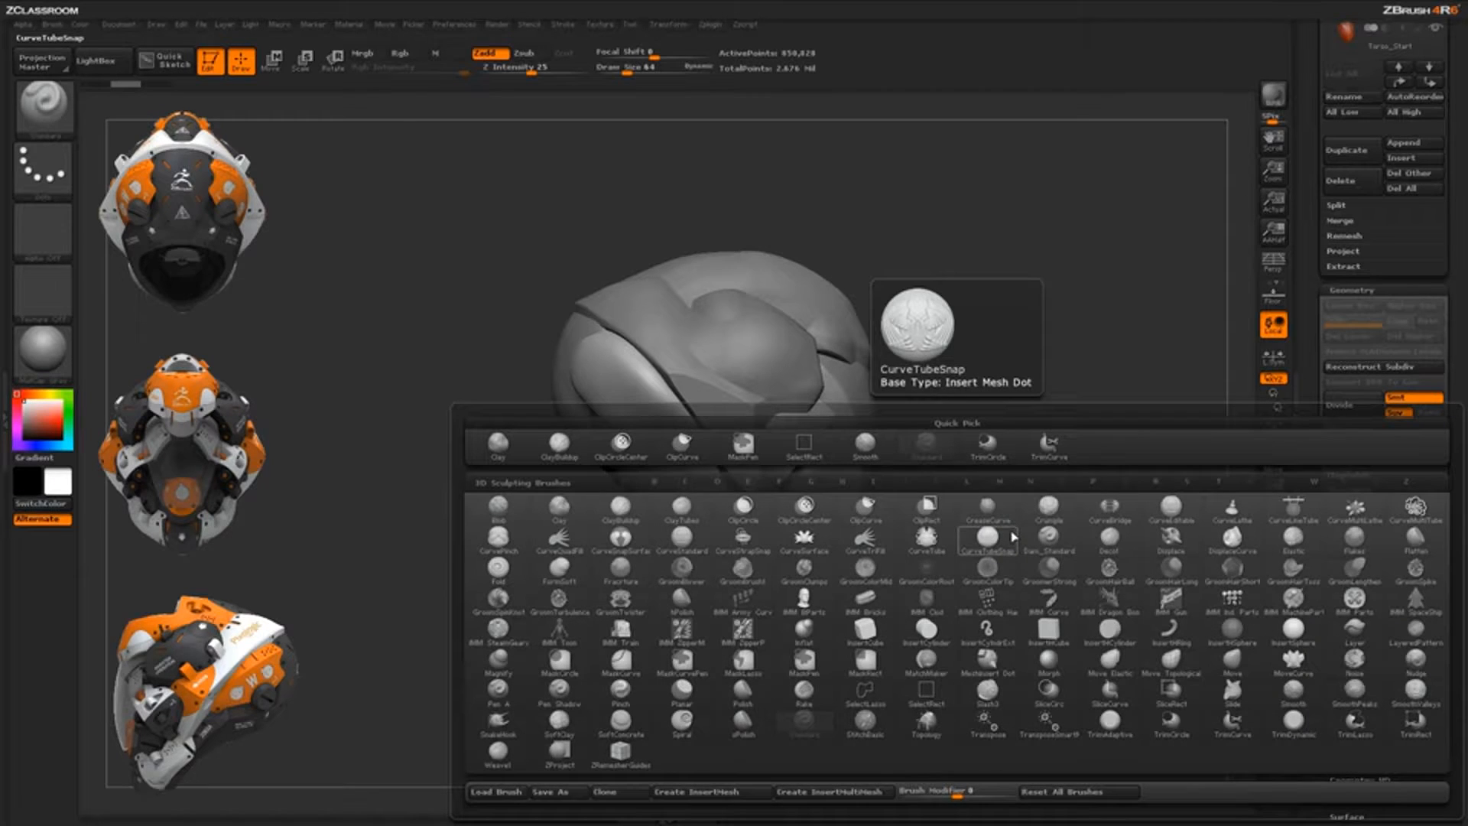
pyautogui.press('c')
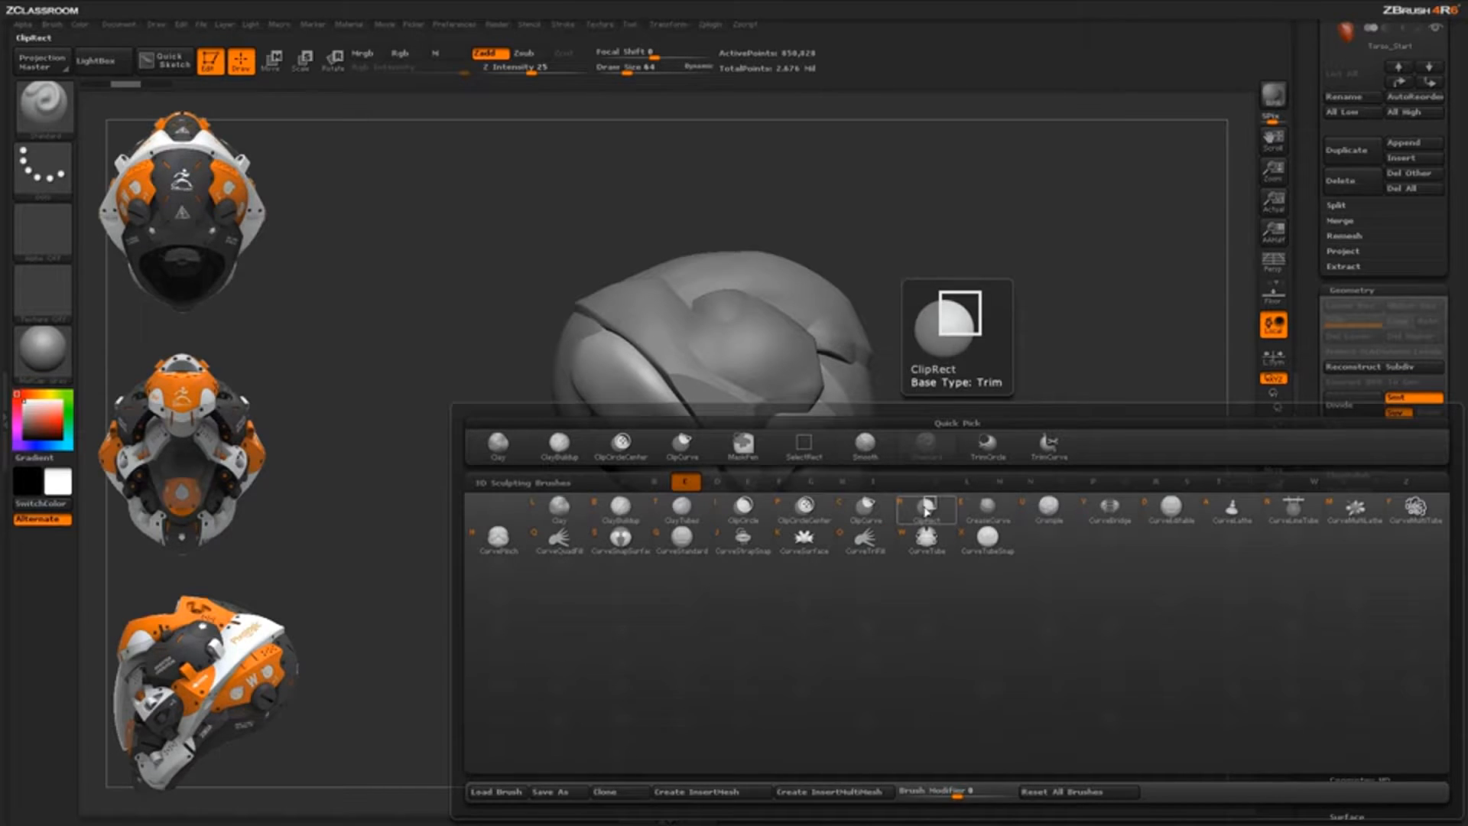
pyautogui.click(867, 511)
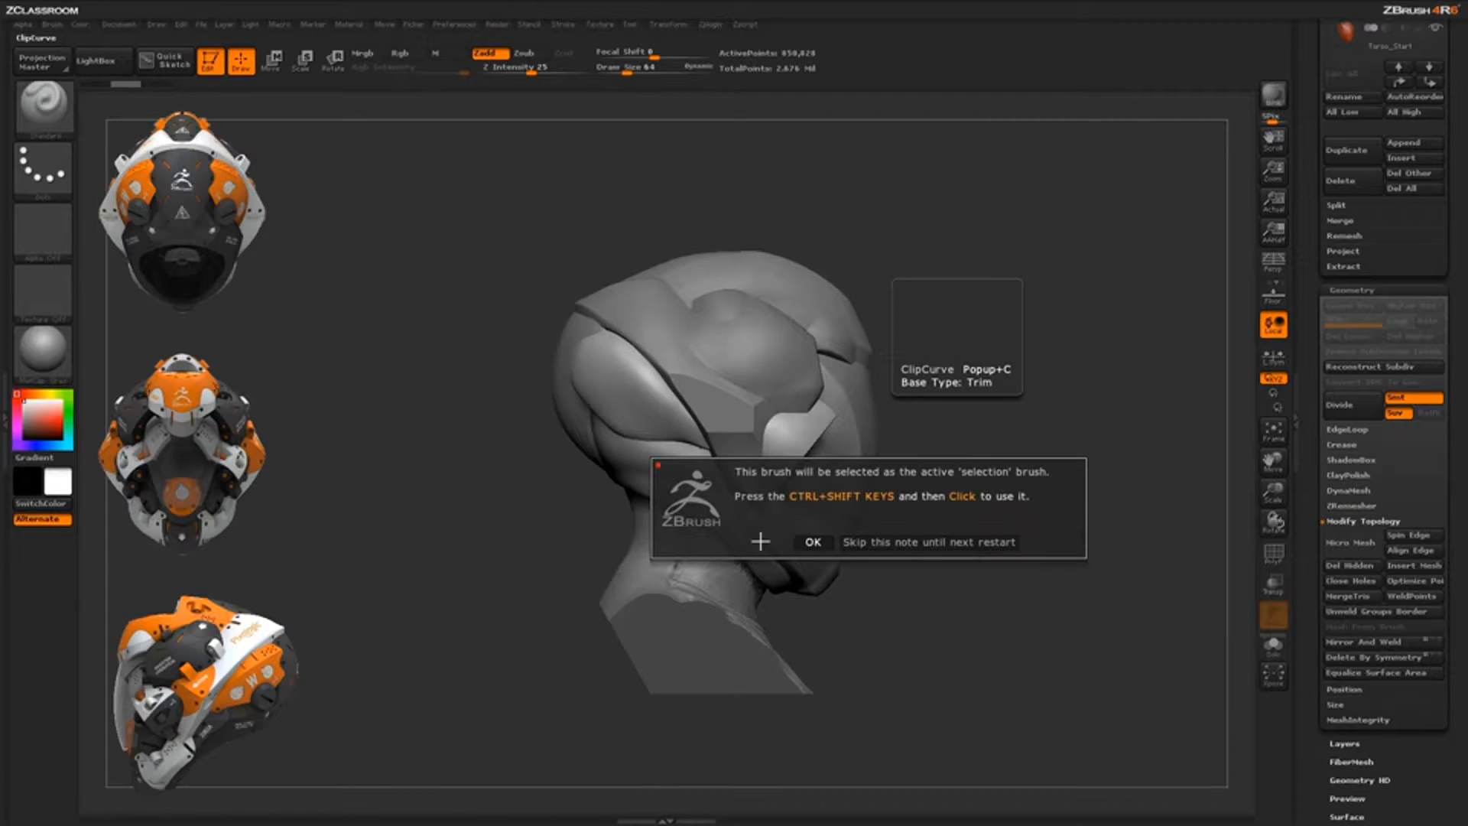
pyautogui.click(815, 542)
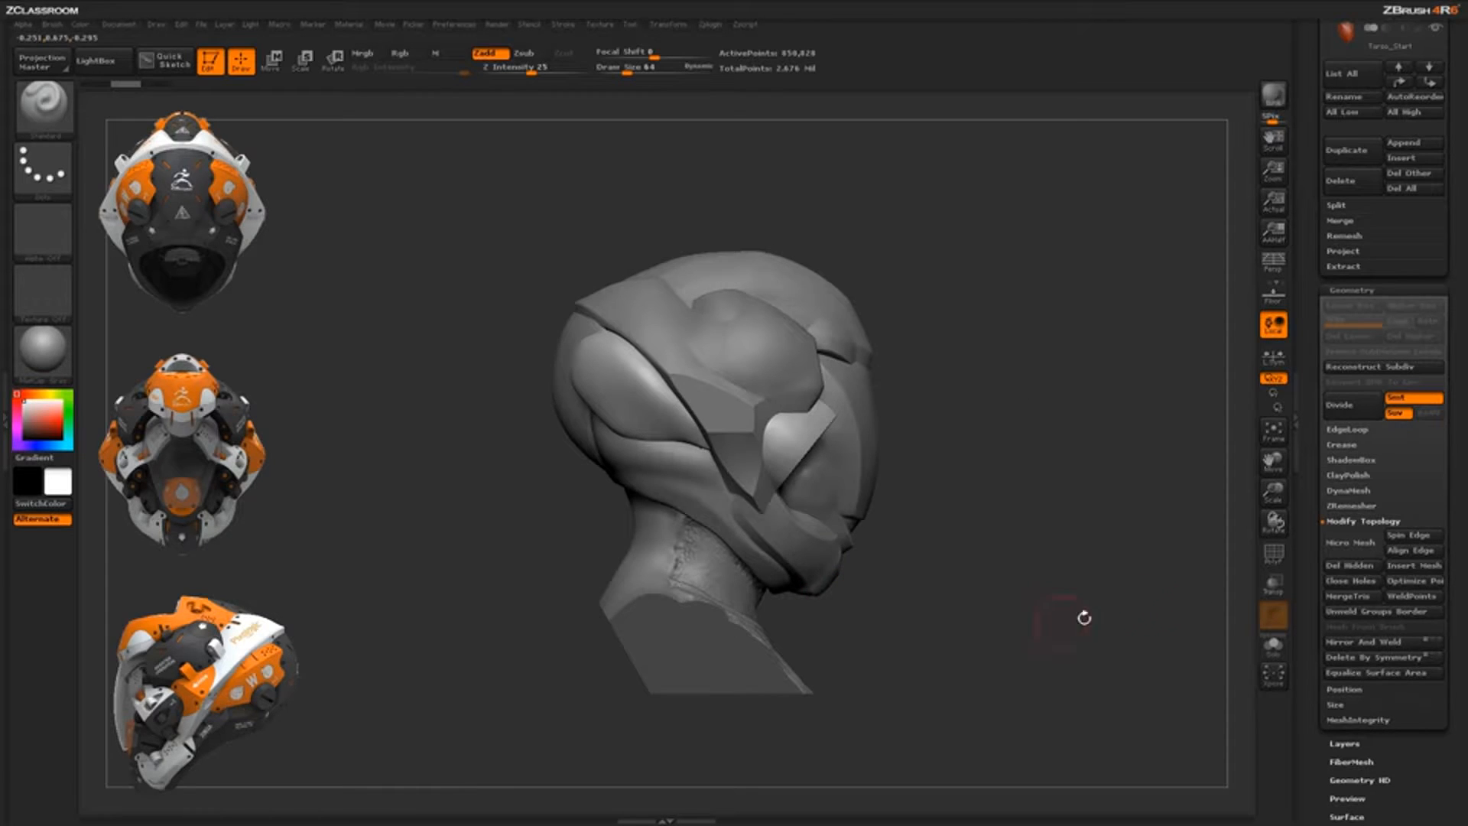
pyautogui.click(1274, 656)
# From top view, slice the collar with a ClipCurve line down its centre, removing the right half
pyautogui.moveTo(1058, 618); pyautogui.dragTo(938, 543)
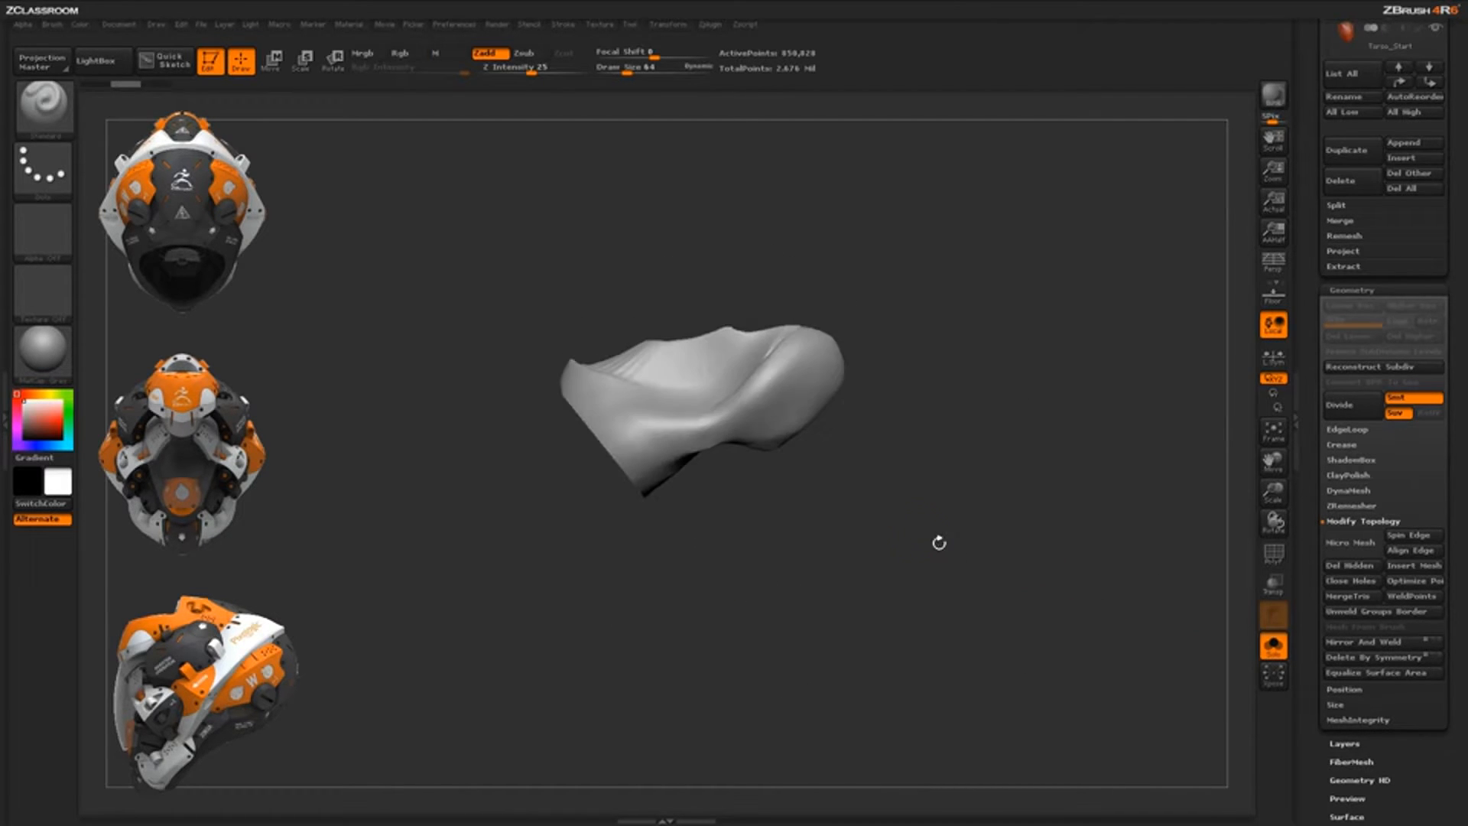
pyautogui.moveTo(925, 416); pyautogui.dragTo(924, 550)
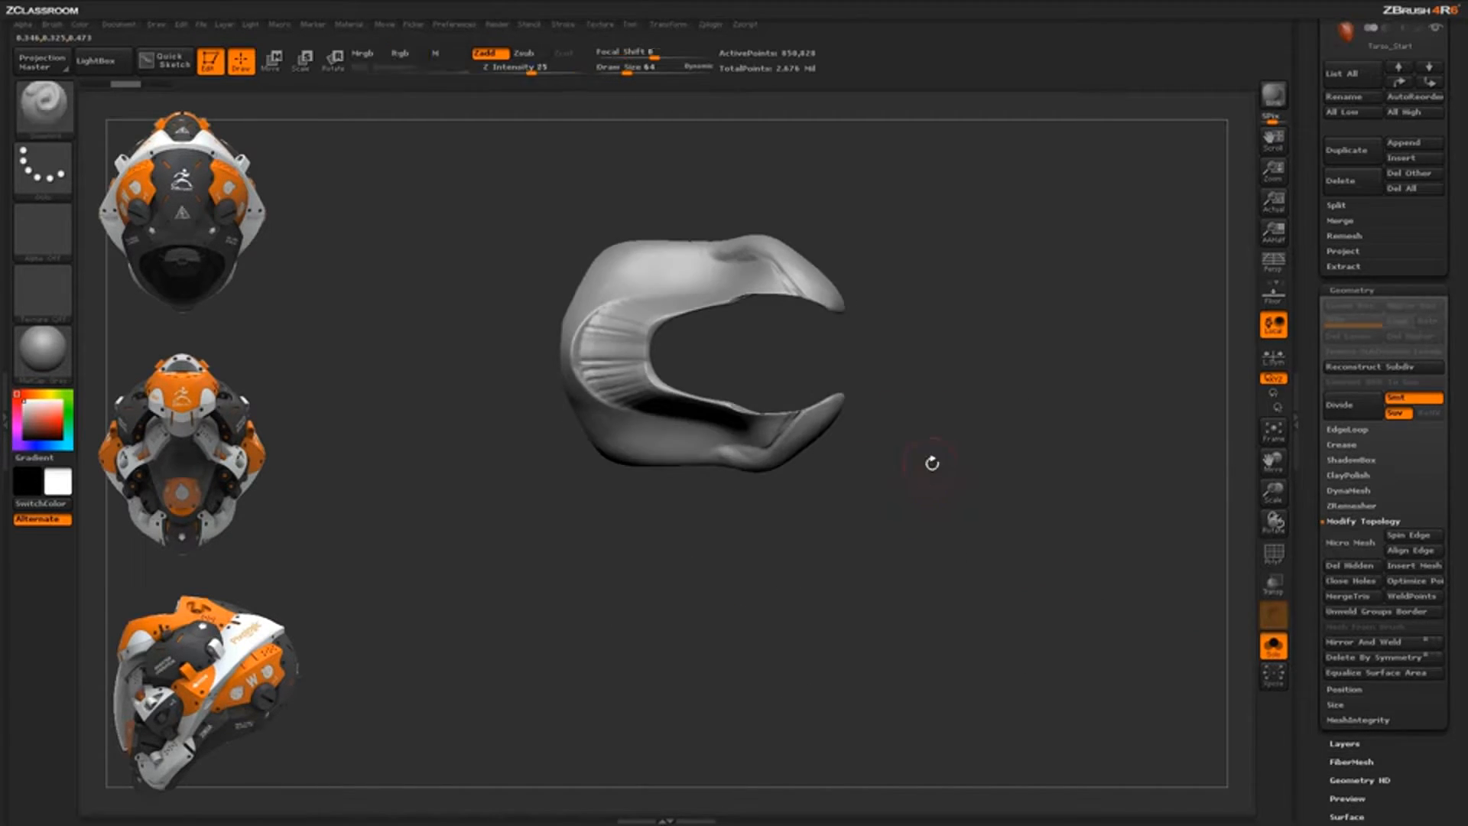
pyautogui.keyDown('alt'); pyautogui.moveTo(931, 462); pyautogui.dragTo(948, 500); pyautogui.keyUp('alt')
pyautogui.hotkey('ctrl', 'shift')
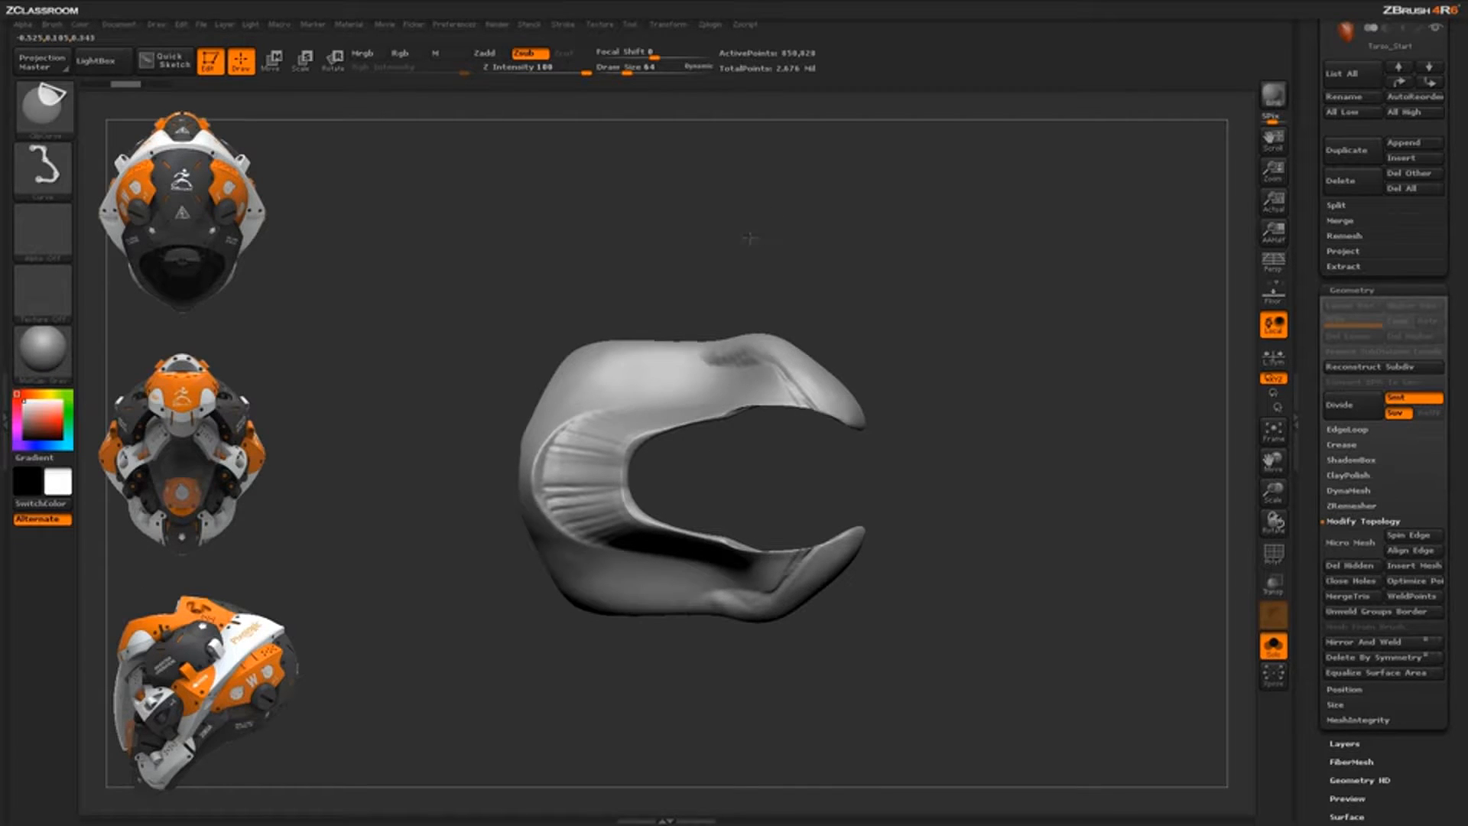
pyautogui.moveTo(751, 527)
pyautogui.mouseDown()
pyautogui.moveTo(757, 718)
pyautogui.moveTo(772, 725)
pyautogui.mouseUp()
pyautogui.press('space')
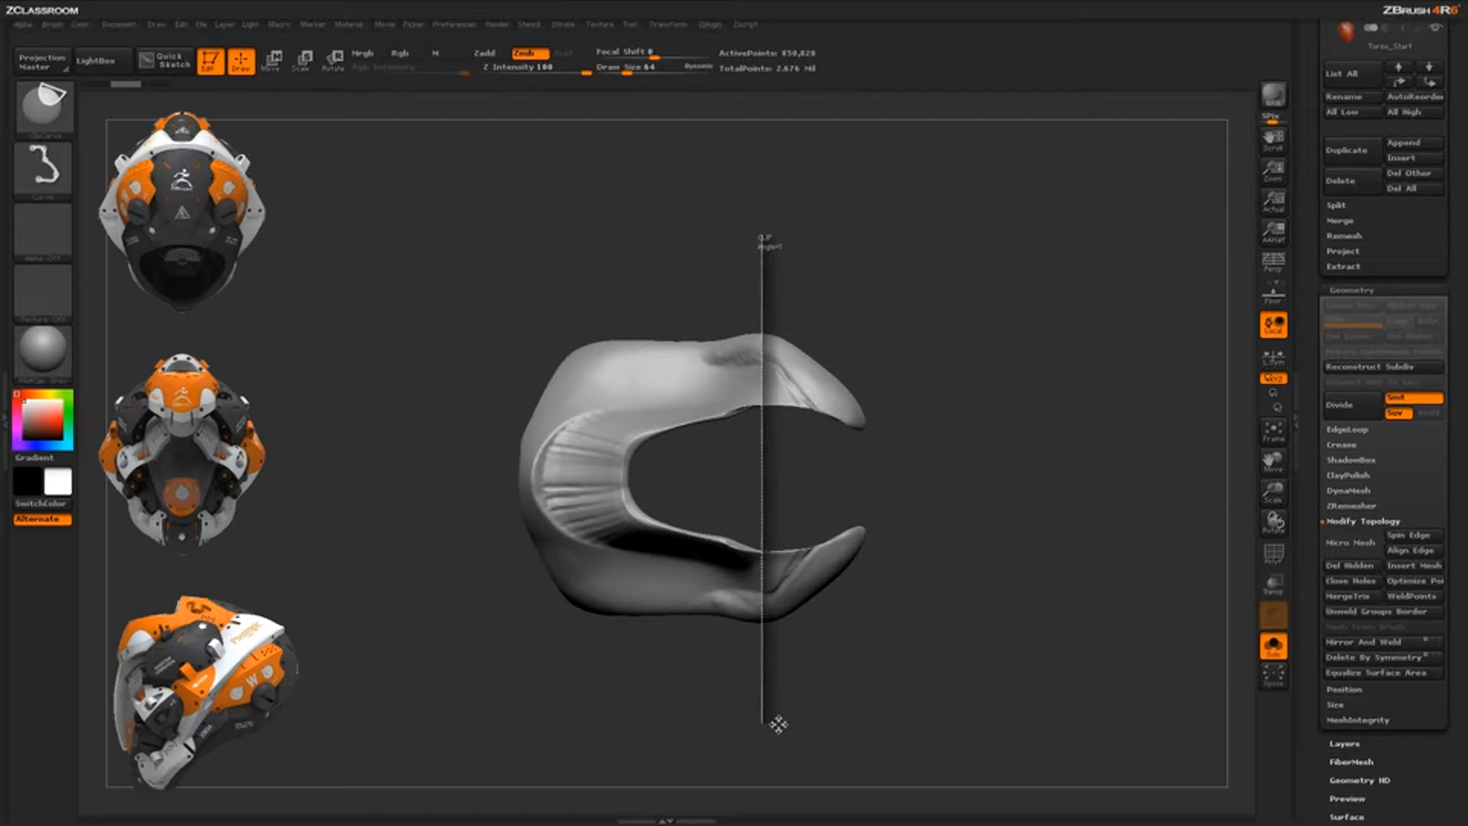
pyautogui.moveTo(779, 724)
pyautogui.keyDown('ctrl'); pyautogui.keyDown('shift'); pyautogui.mouseDown()
pyautogui.moveTo(770, 715)
pyautogui.moveTo(779, 722)
pyautogui.mouseUp(); pyautogui.keyUp('shift'); pyautogui.keyUp('ctrl')
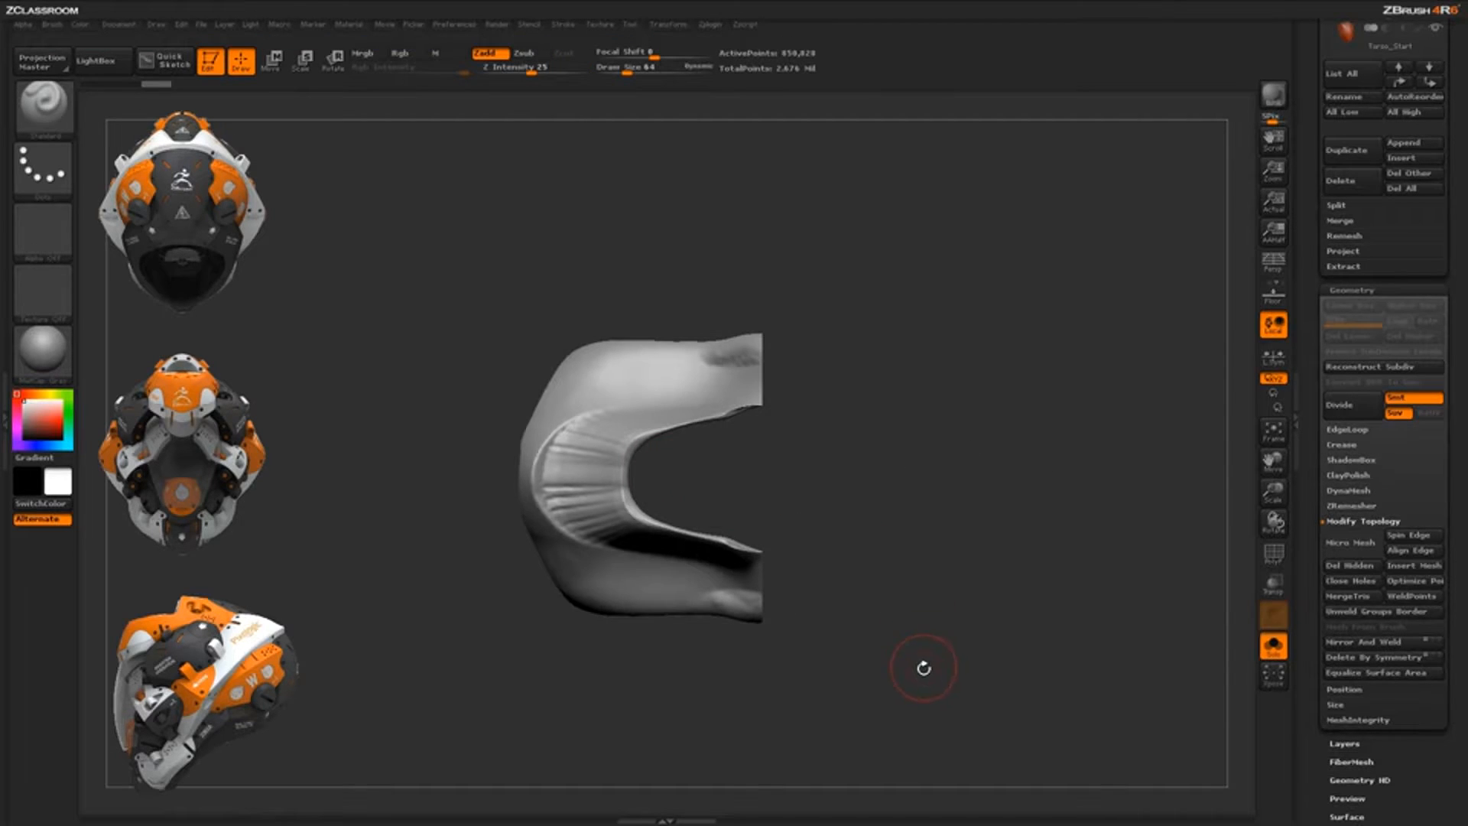
pyautogui.moveTo(923, 668); pyautogui.dragTo(686, 301)
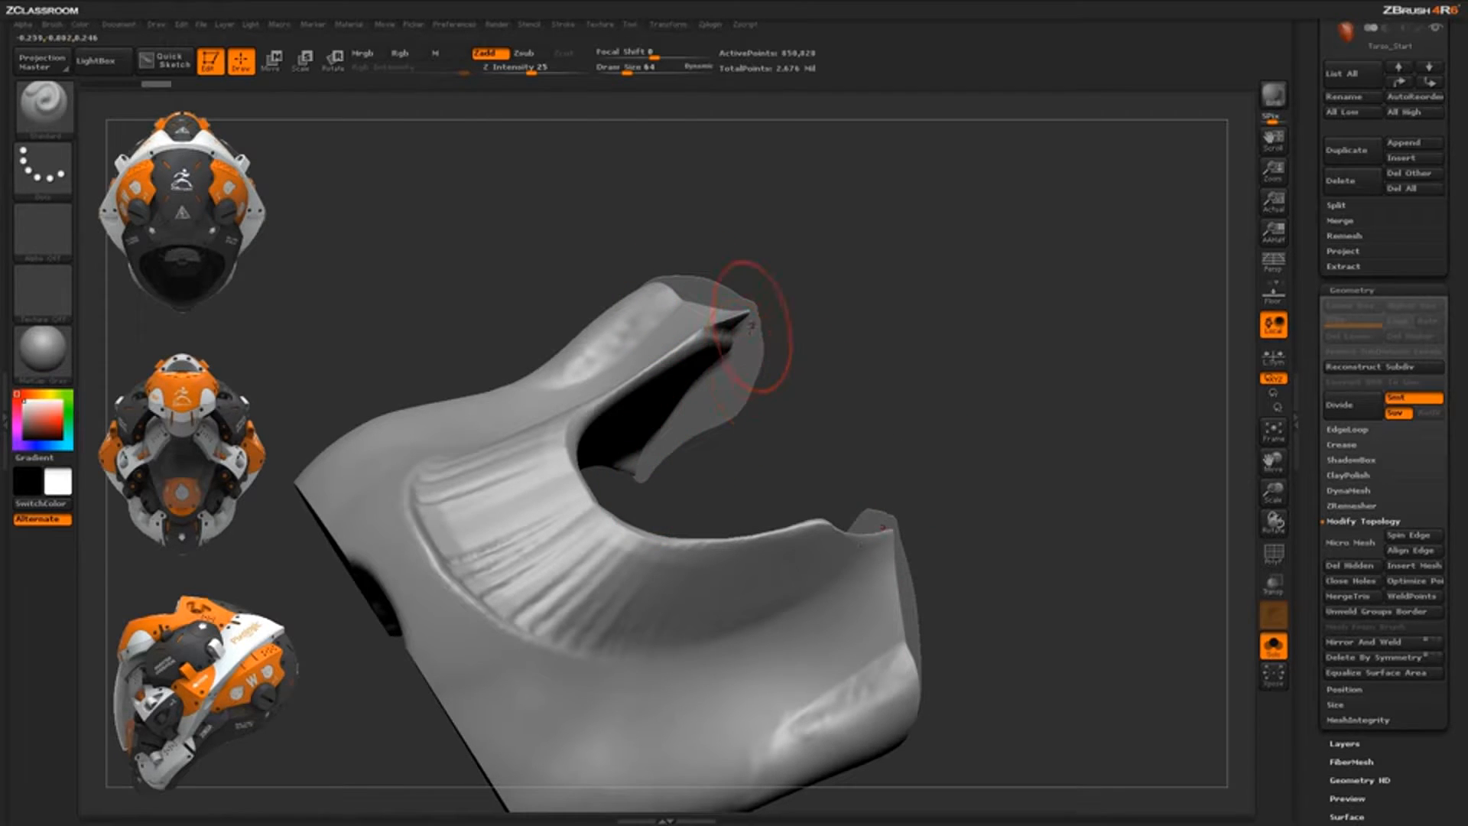
pyautogui.moveTo(857, 428); pyautogui.dragTo(908, 410)
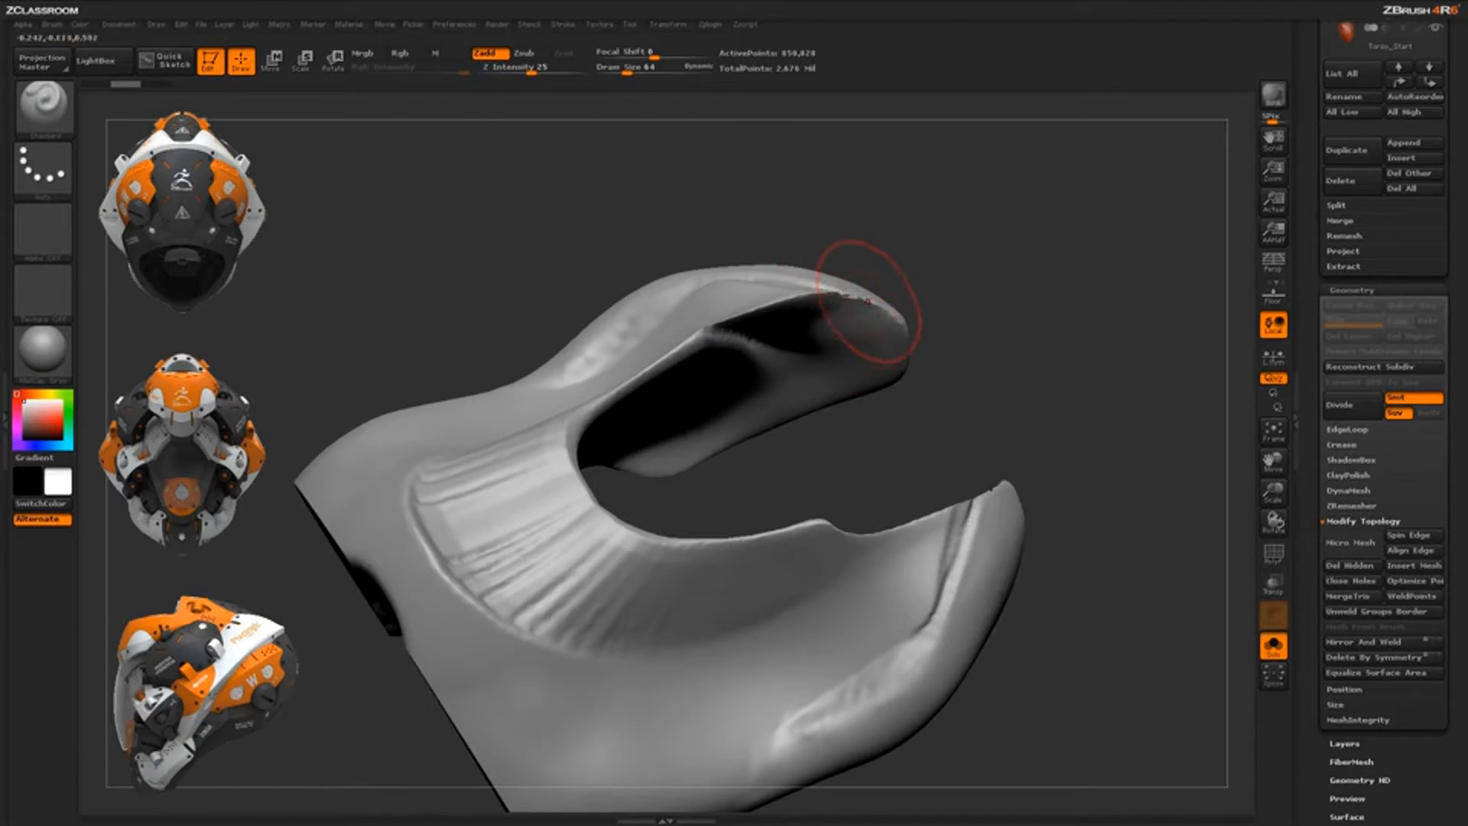
pyautogui.hotkey('ctrl', 'shift', 'z')
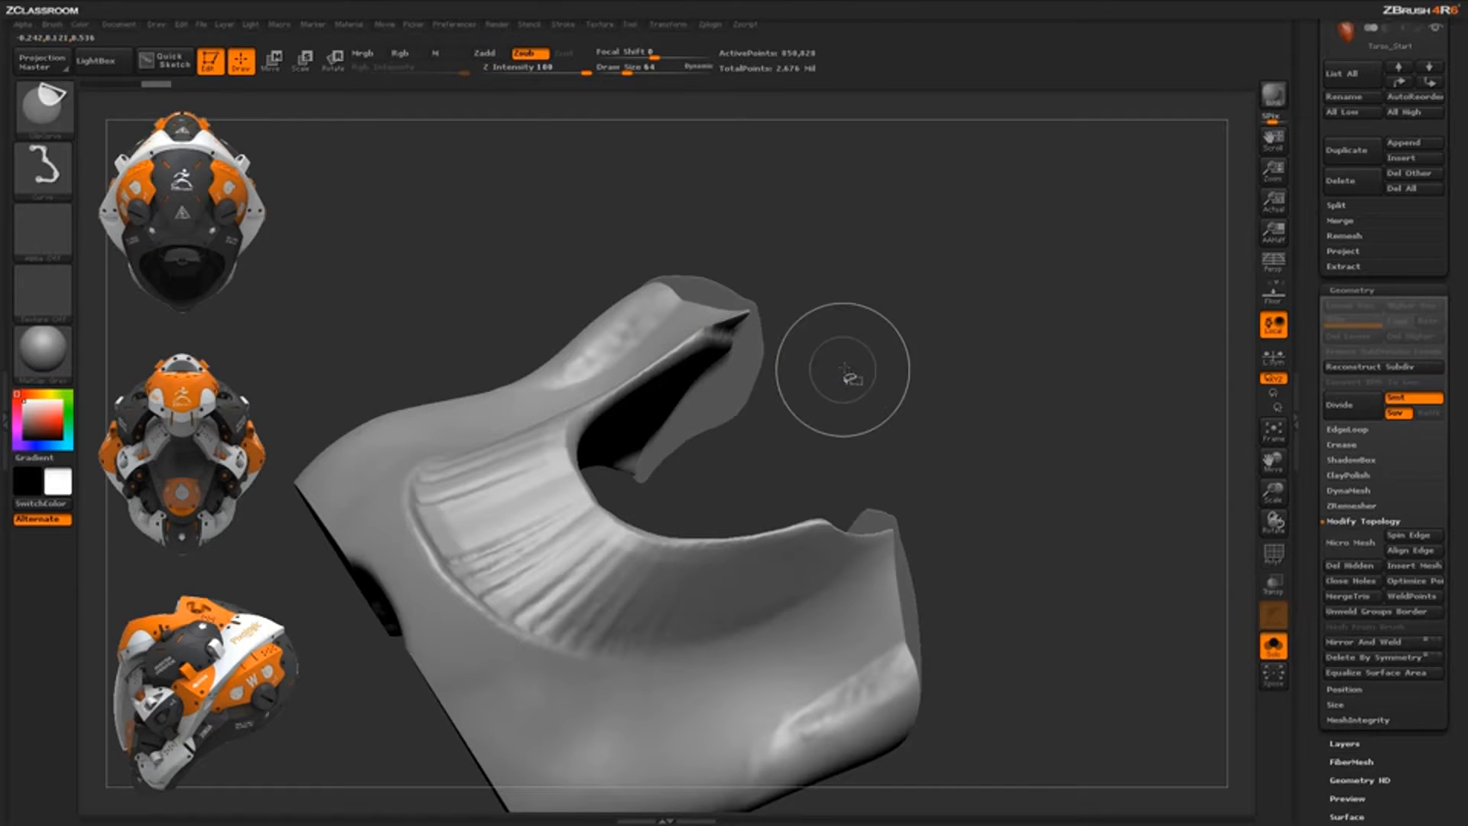
pyautogui.moveTo(864, 387); pyautogui.dragTo(858, 385)
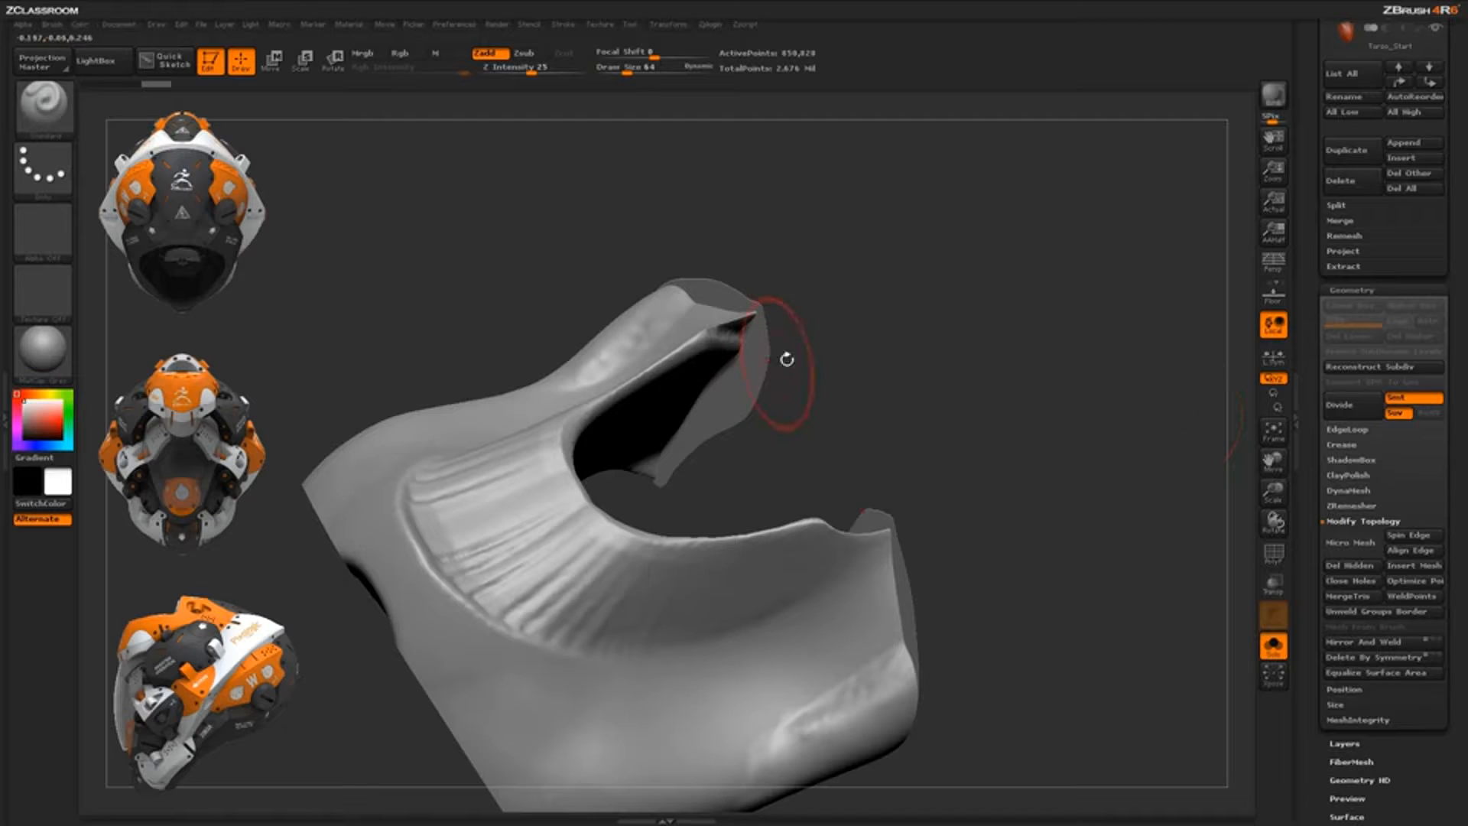
pyautogui.moveTo(787, 354); pyautogui.dragTo(789, 295)
pyautogui.moveTo(879, 369); pyautogui.dragTo(879, 430)
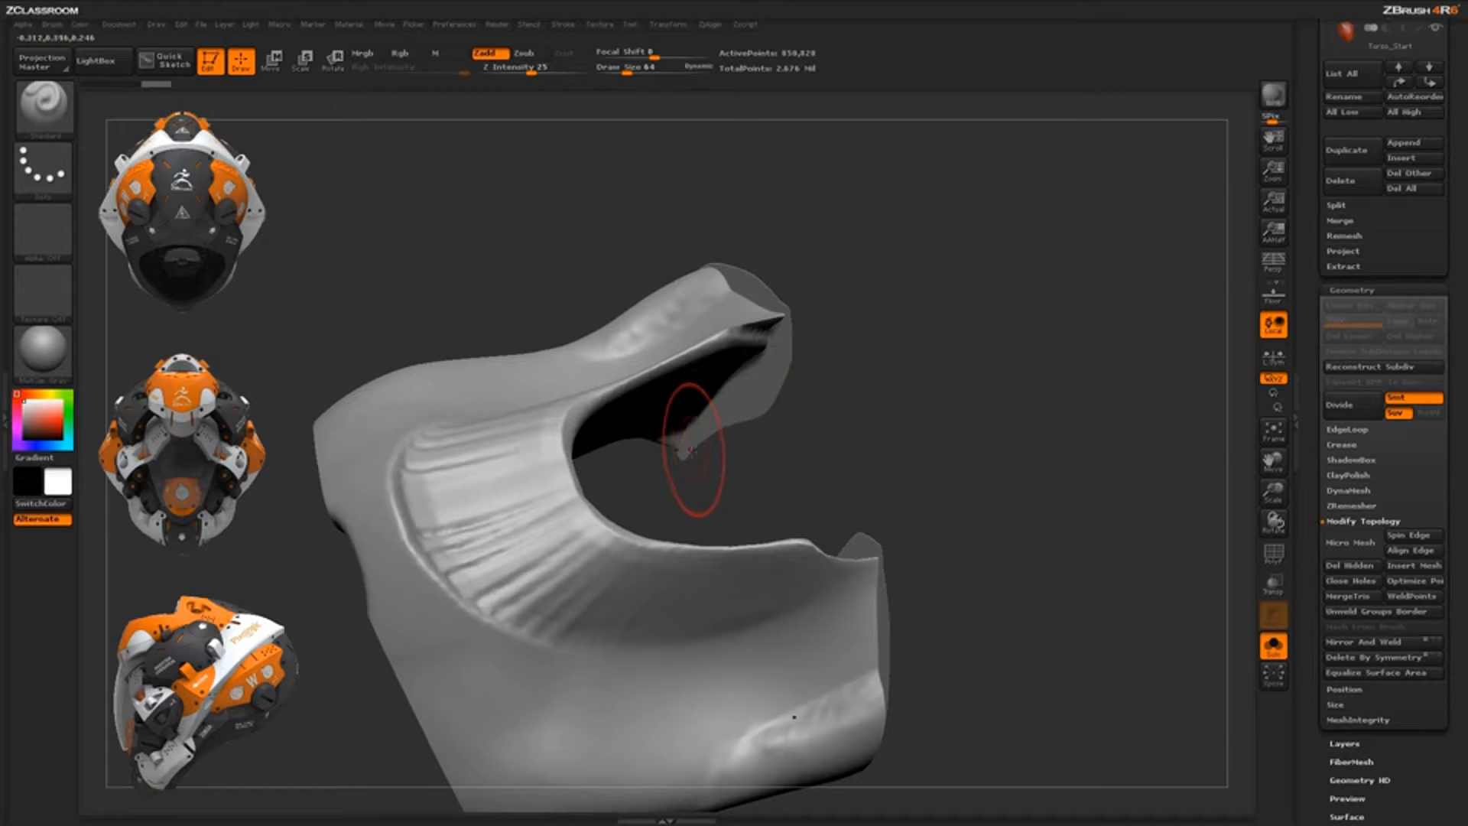
pyautogui.press('shift')
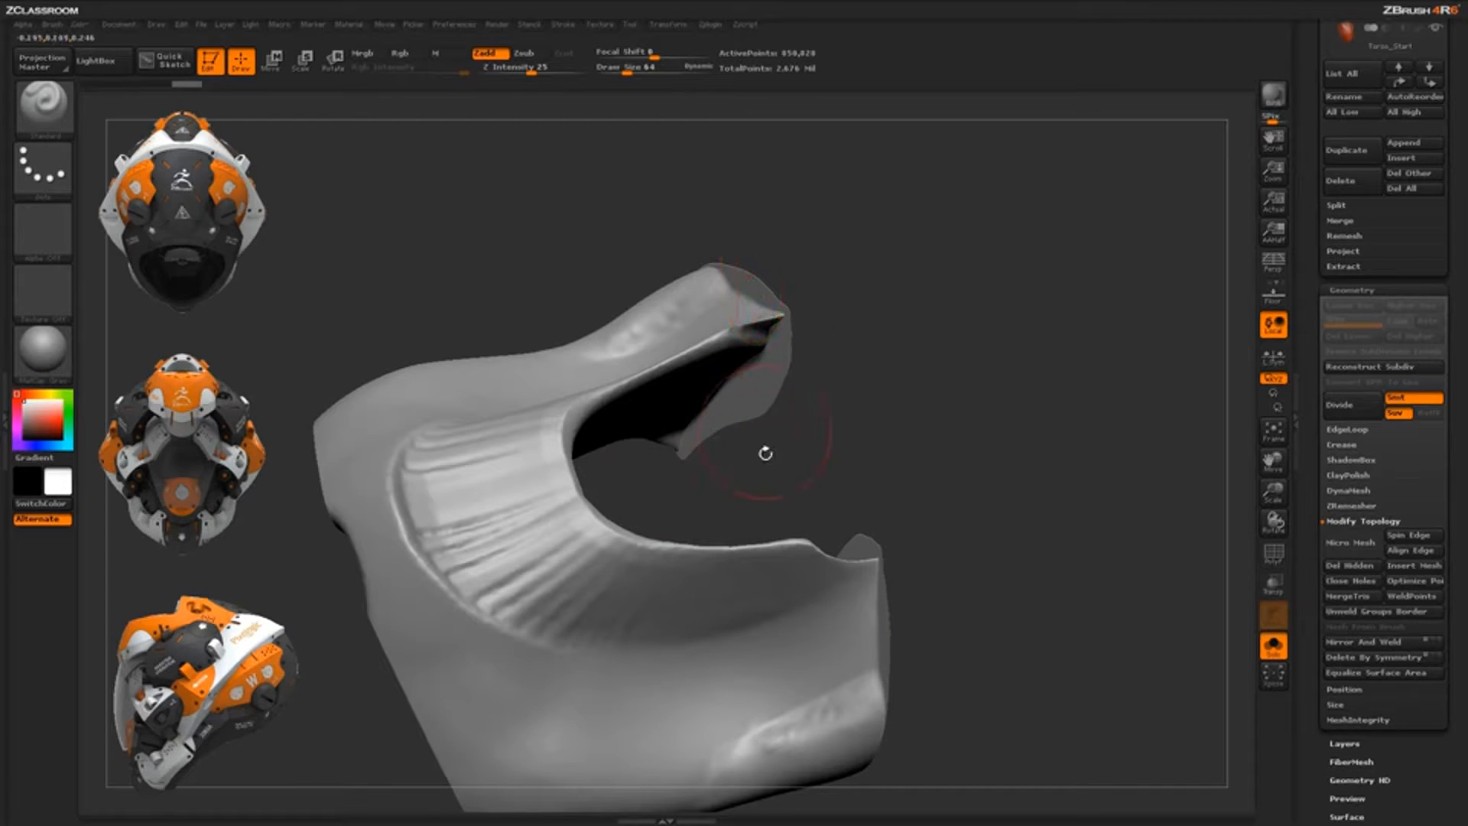
pyautogui.moveTo(842, 387)
pyautogui.mouseDown()
pyautogui.moveTo(894, 421)
pyautogui.moveTo(557, 442)
pyautogui.moveTo(811, 503)
pyautogui.moveTo(740, 467)
pyautogui.moveTo(767, 435)
pyautogui.mouseUp()
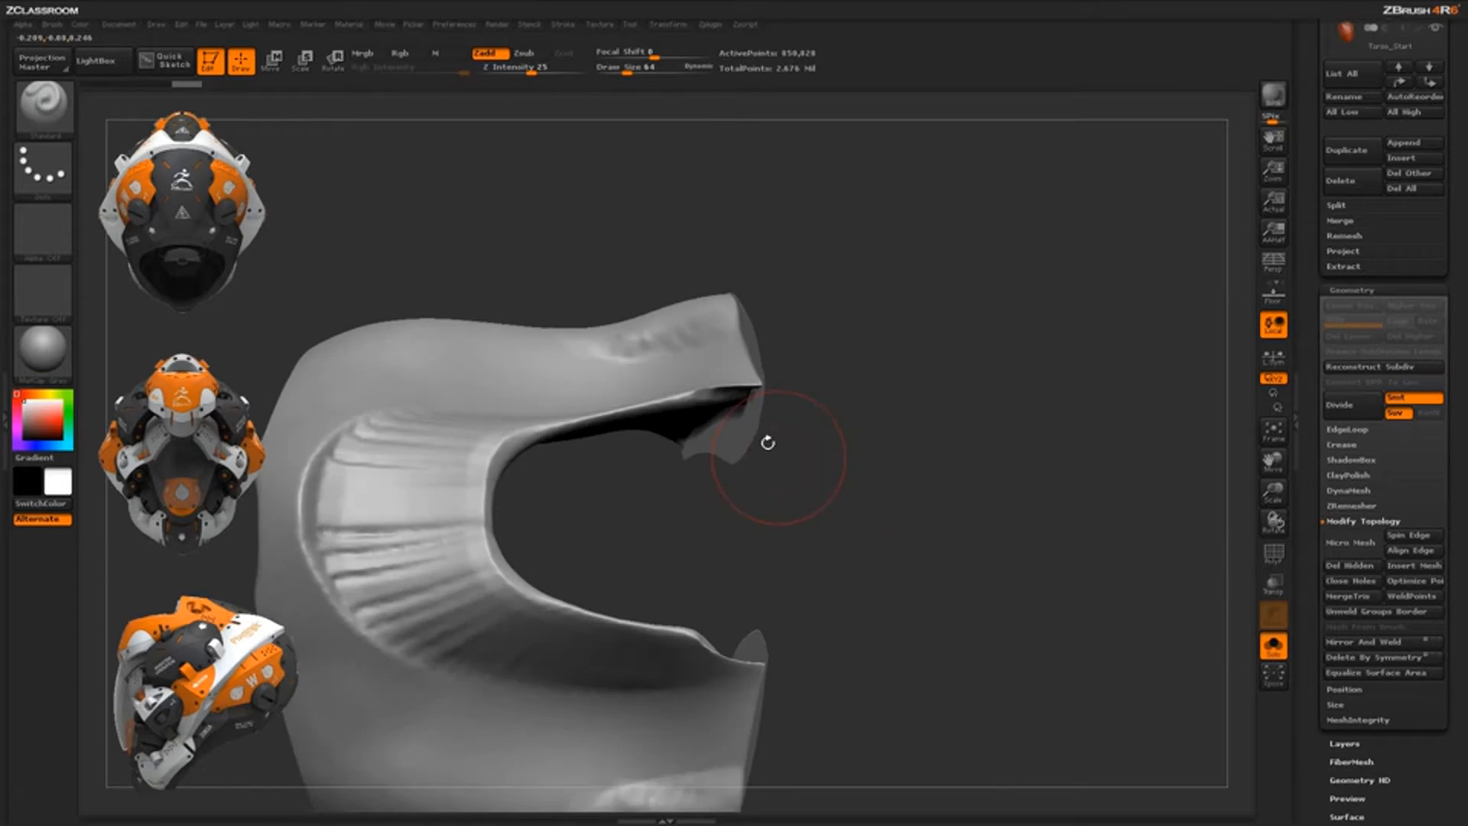
pyautogui.moveTo(803, 504)
pyautogui.mouseDown()
pyautogui.moveTo(591, 416)
pyautogui.moveTo(825, 452)
pyautogui.moveTo(819, 478)
pyautogui.moveTo(837, 480)
pyautogui.moveTo(826, 454)
pyautogui.moveTo(855, 483)
pyautogui.moveTo(847, 451)
pyautogui.mouseUp()
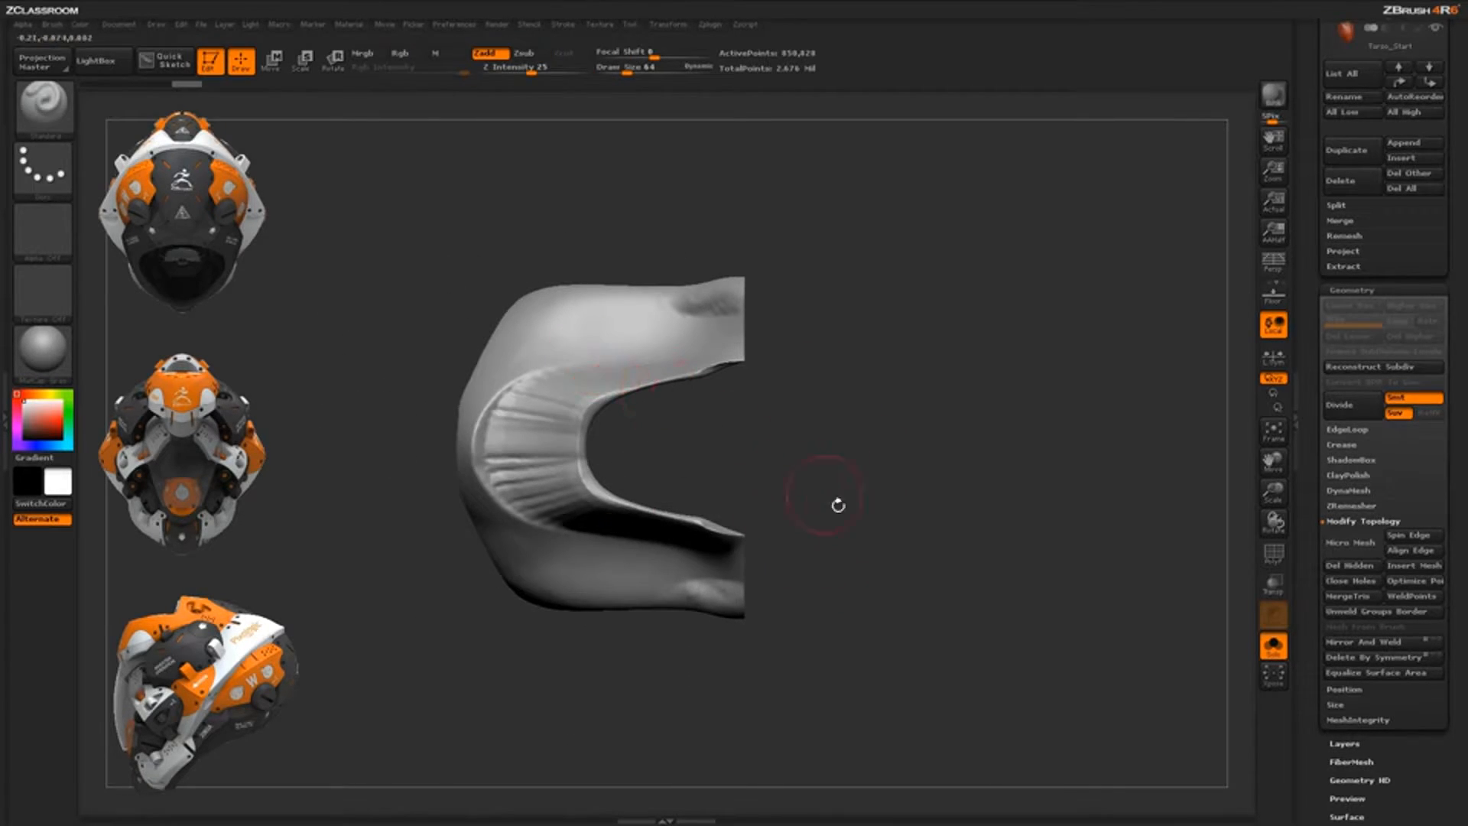
# Undo a trial corner clip, then cut a V-shaped notch into the collar with a bent ClipCurve line
pyautogui.moveTo(488, 396)
pyautogui.keyDown('ctrl'); pyautogui.keyDown('shift'); pyautogui.mouseDown()
pyautogui.moveTo(715, 288)
pyautogui.moveTo(696, 298)
pyautogui.mouseUp(); pyautogui.keyUp('shift'); pyautogui.keyUp('ctrl')
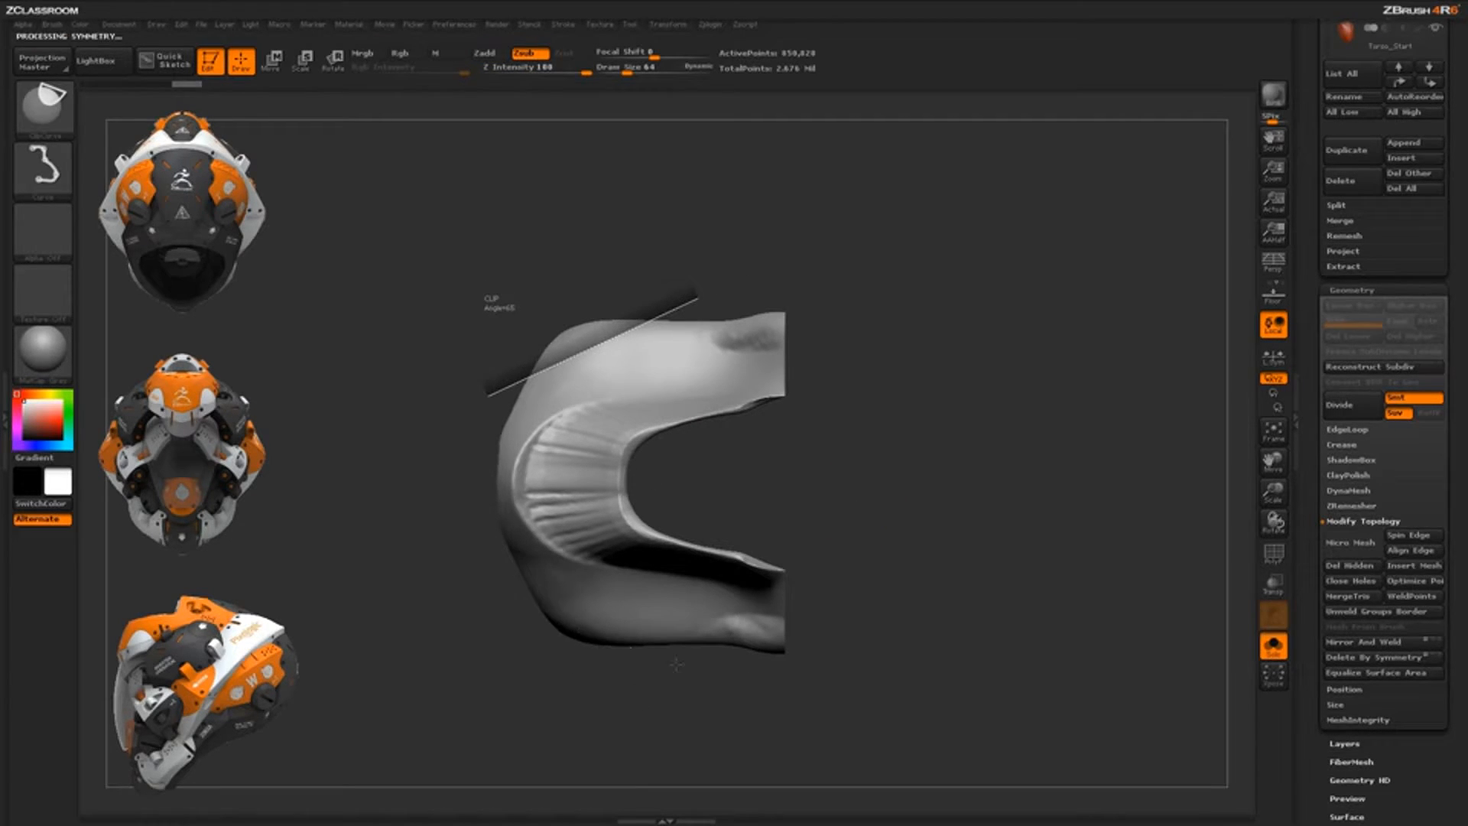
pyautogui.moveTo(796, 695)
pyautogui.mouseDown()
pyautogui.moveTo(830, 688)
pyautogui.moveTo(852, 600)
pyautogui.moveTo(838, 729)
pyautogui.mouseUp()
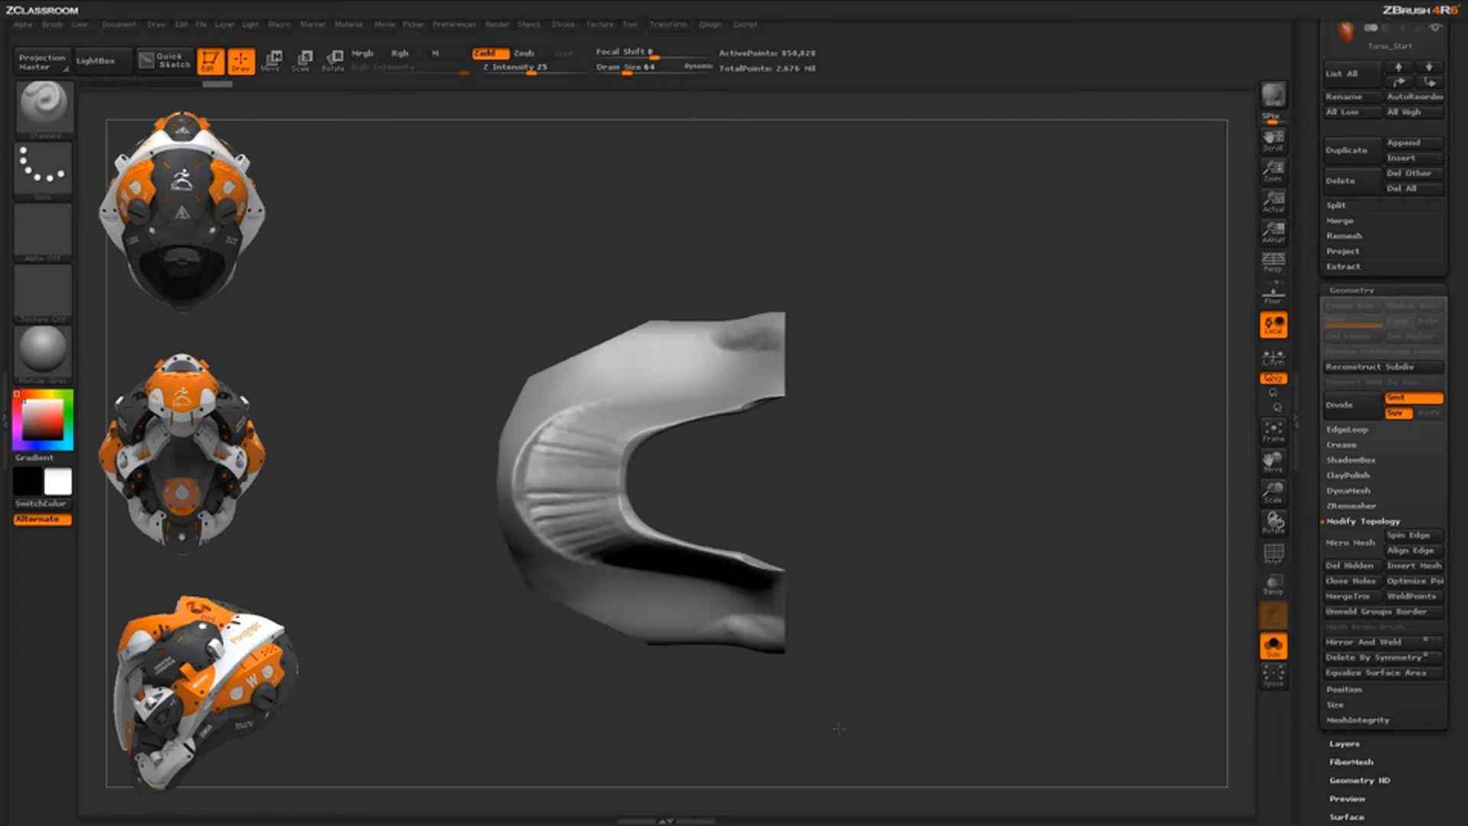
pyautogui.hotkey('ctrl', 'z')
pyautogui.moveTo(549, 277)
pyautogui.keyDown('ctrl'); pyautogui.keyDown('shift'); pyautogui.mouseDown()
pyautogui.moveTo(606, 361)
pyautogui.moveTo(700, 277)
pyautogui.moveTo(740, 202)
pyautogui.mouseUp(); pyautogui.keyUp('shift'); pyautogui.keyUp('ctrl')
pyautogui.press('alt')
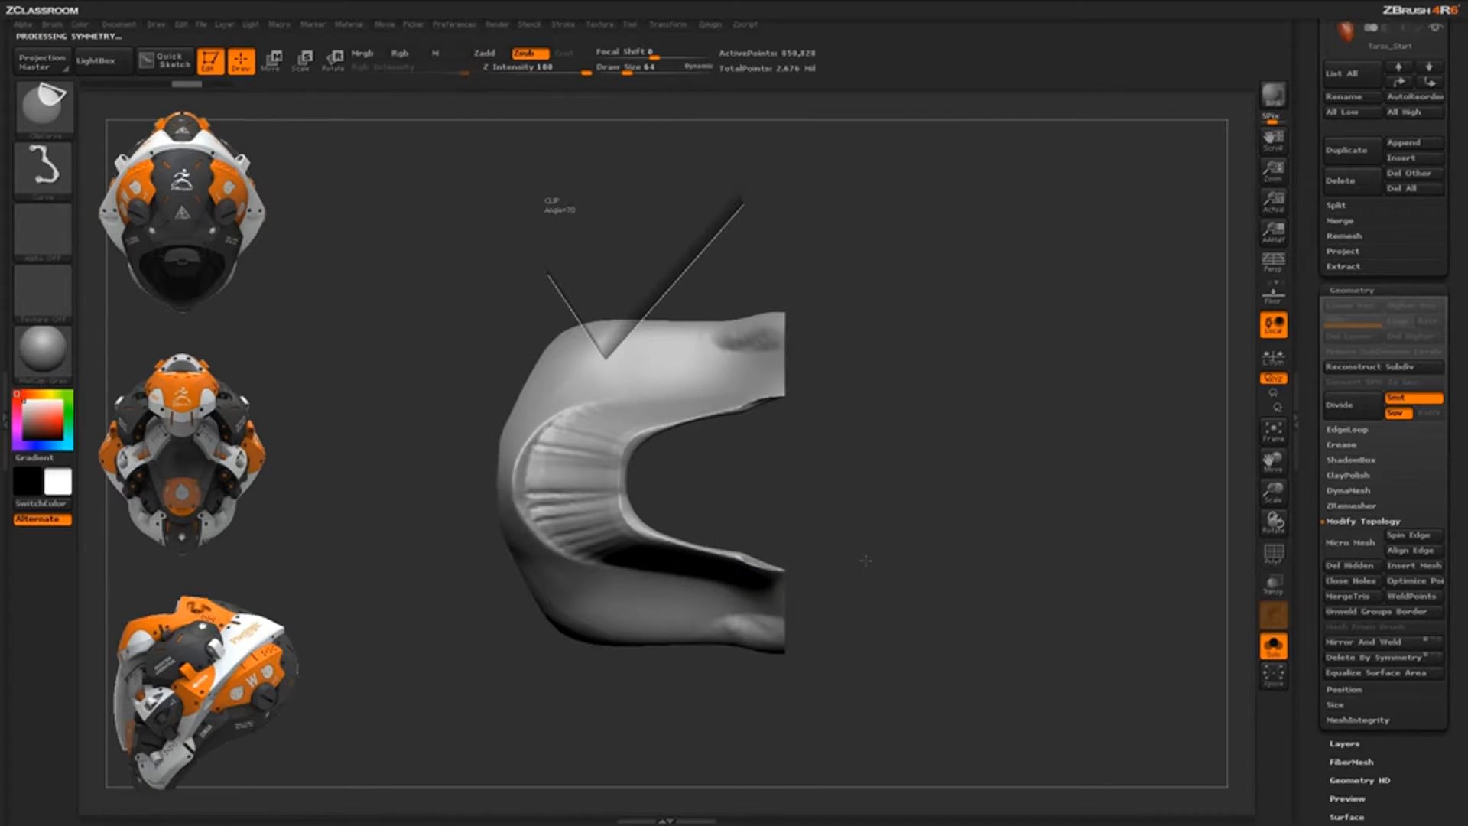
pyautogui.moveTo(801, 659)
pyautogui.mouseDown()
pyautogui.moveTo(858, 517)
pyautogui.moveTo(868, 574)
pyautogui.moveTo(908, 608)
pyautogui.moveTo(917, 498)
pyautogui.moveTo(870, 377)
pyautogui.moveTo(835, 387)
pyautogui.moveTo(879, 391)
pyautogui.mouseUp()
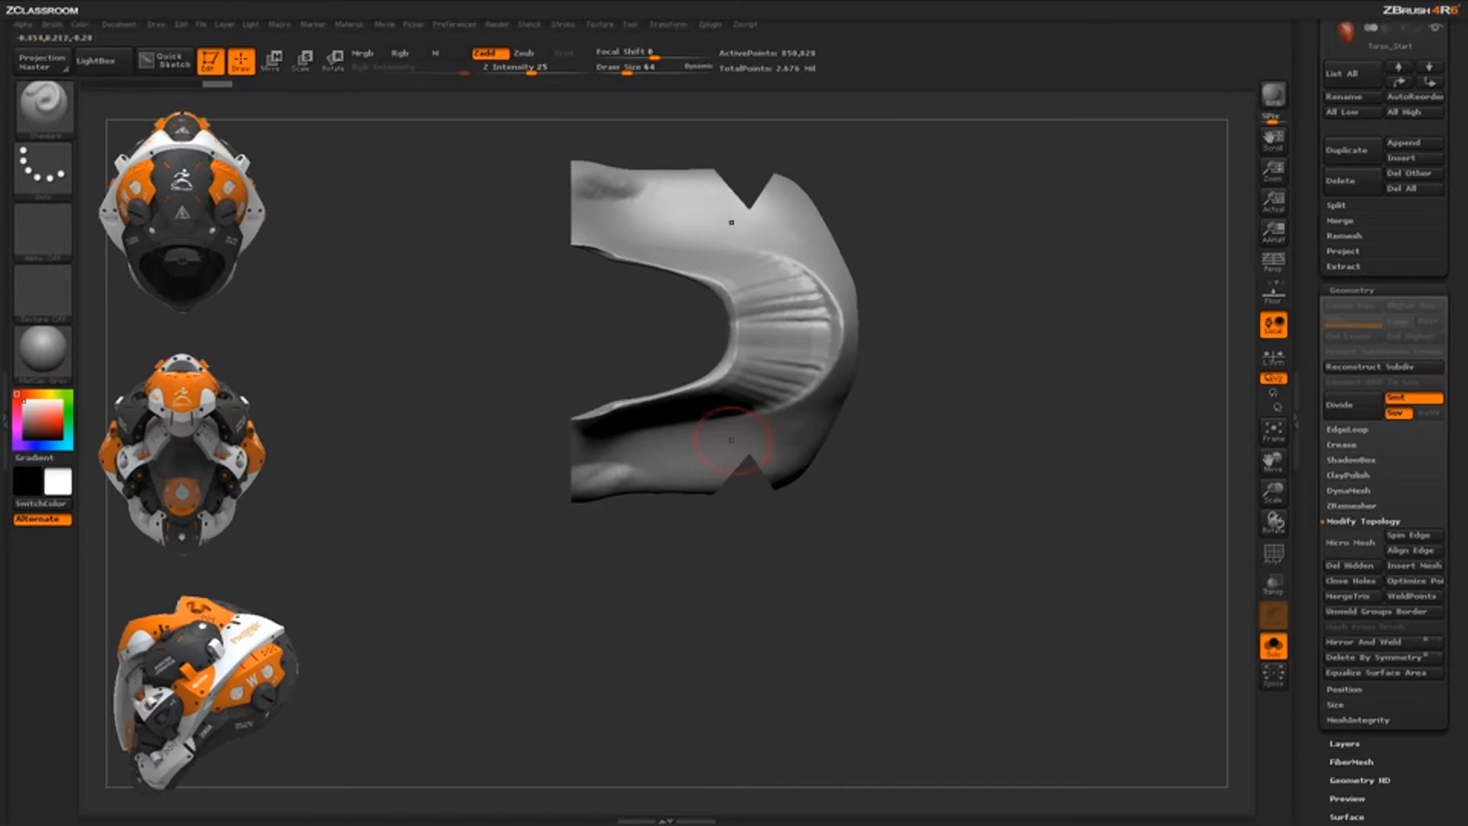
pyautogui.moveTo(777, 435); pyautogui.dragTo(757, 354)
pyautogui.moveTo(765, 551); pyautogui.dragTo(809, 411)
pyautogui.moveTo(747, 628); pyautogui.dragTo(753, 562)
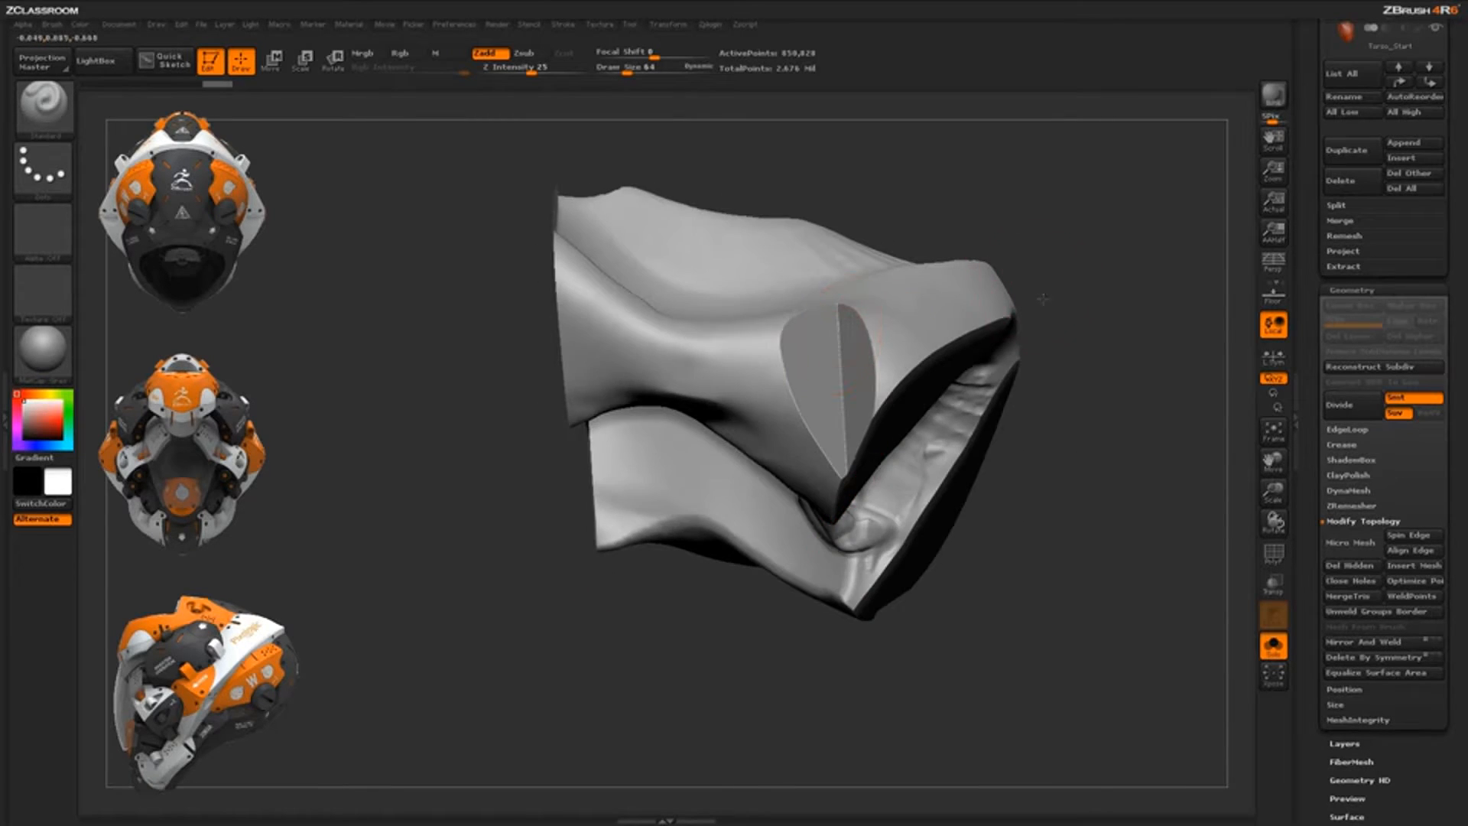
pyautogui.moveTo(1038, 302); pyautogui.dragTo(844, 584)
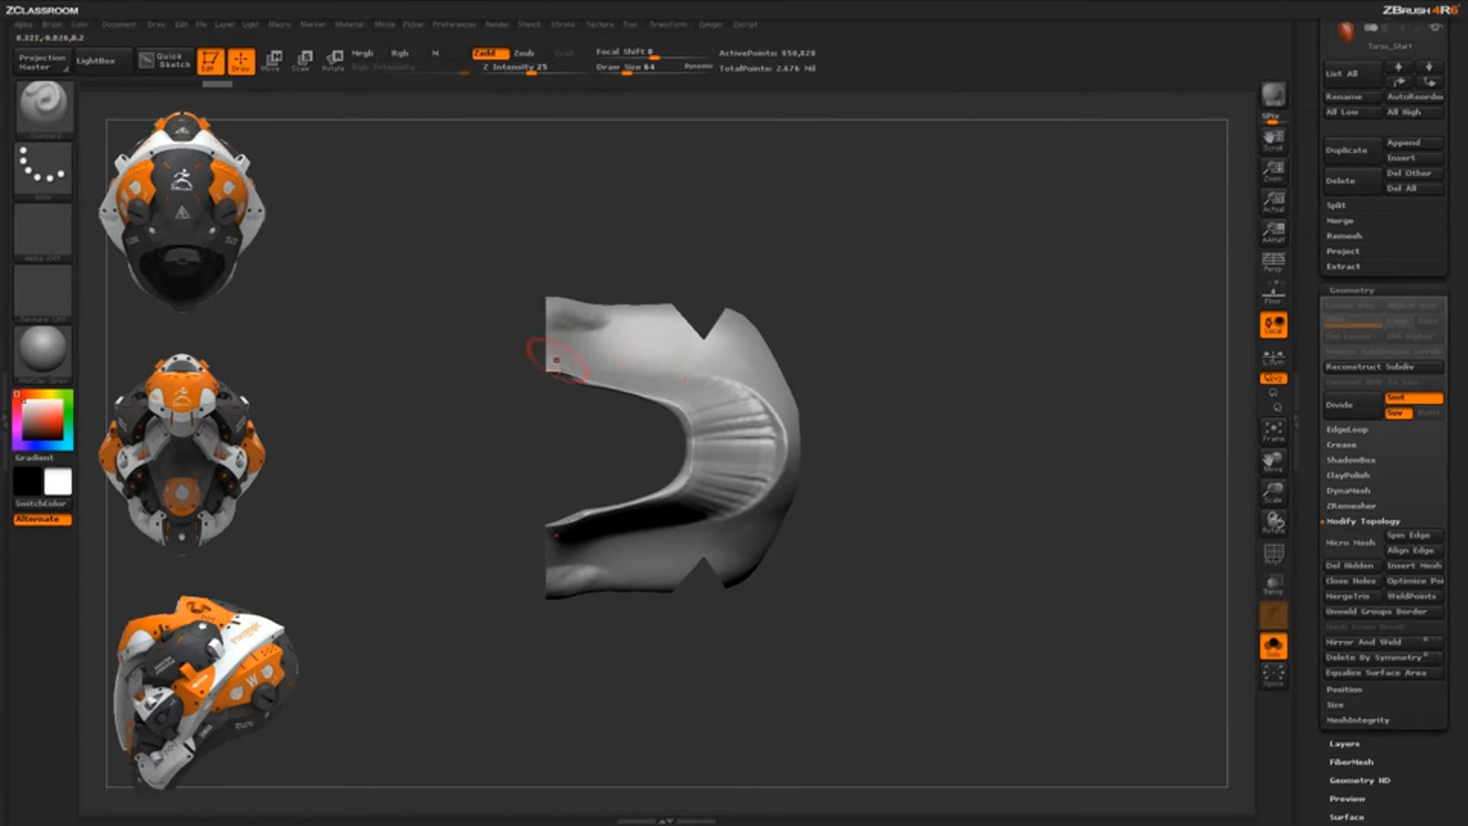
pyautogui.moveTo(884, 393); pyautogui.dragTo(1014, 413)
# Show all subtools, shrink the bust to fit, and orbit to a side profile
pyautogui.click(1271, 647)
pyautogui.keyDown('alt'); pyautogui.moveTo(959, 591); pyautogui.dragTo(956, 569); pyautogui.keyUp('alt')
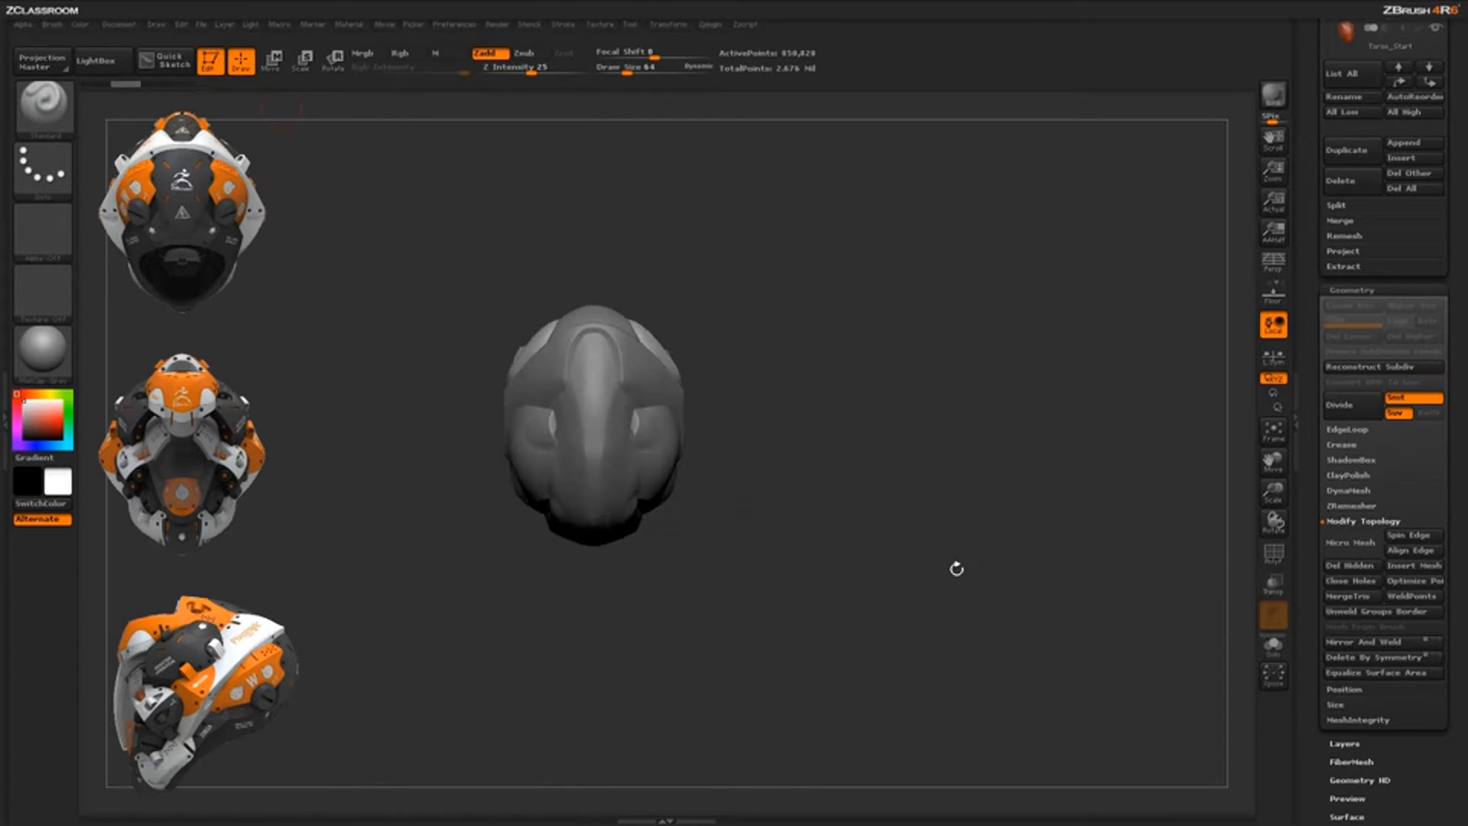
pyautogui.moveTo(936, 506); pyautogui.dragTo(900, 427)
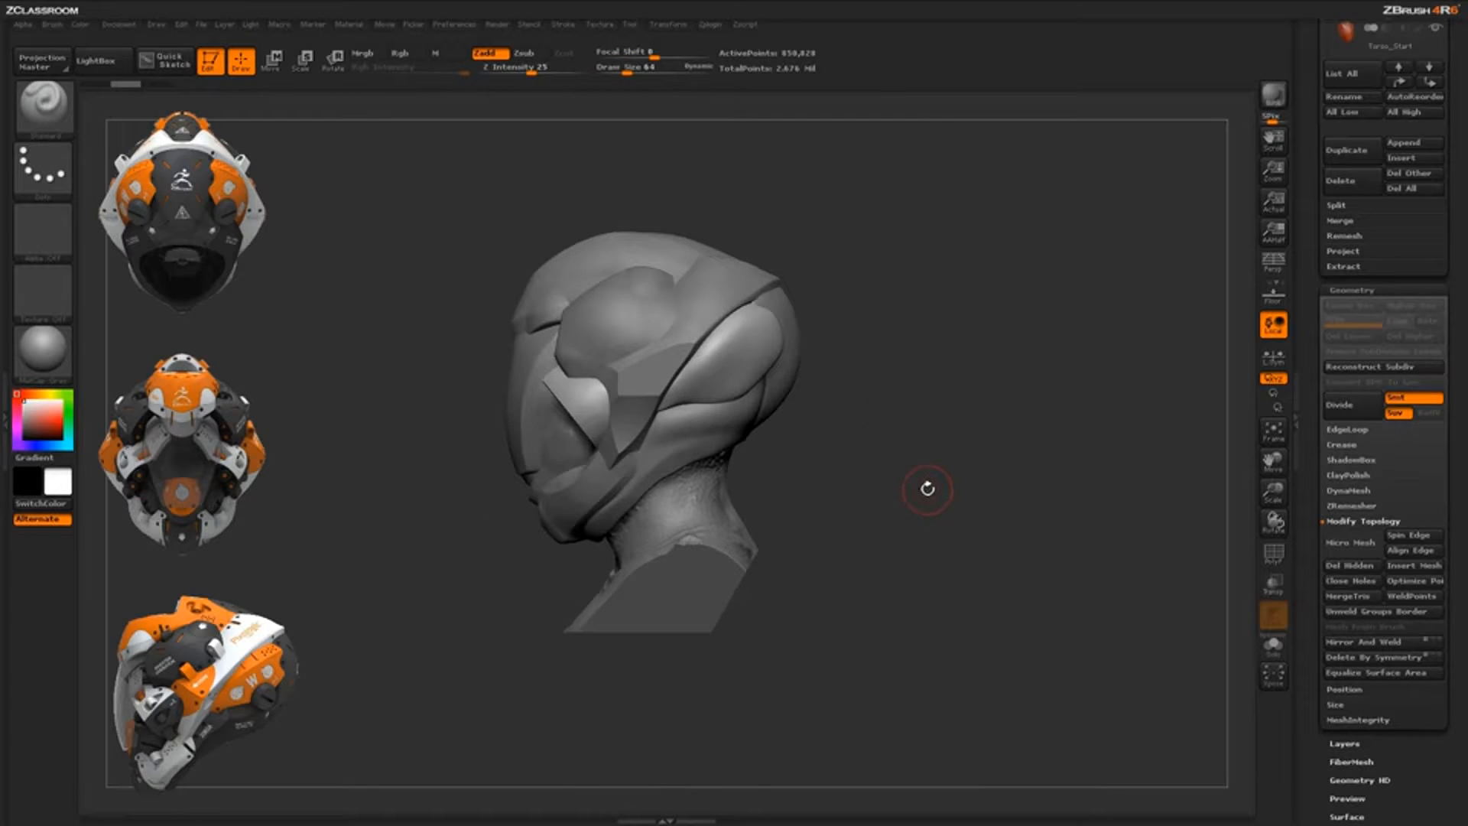
# Pick ClipCircleCenter from the C brushes, confirm the note, and hold Ctrl+Shift to ready it
pyautogui.press('b')
pyautogui.press('c')
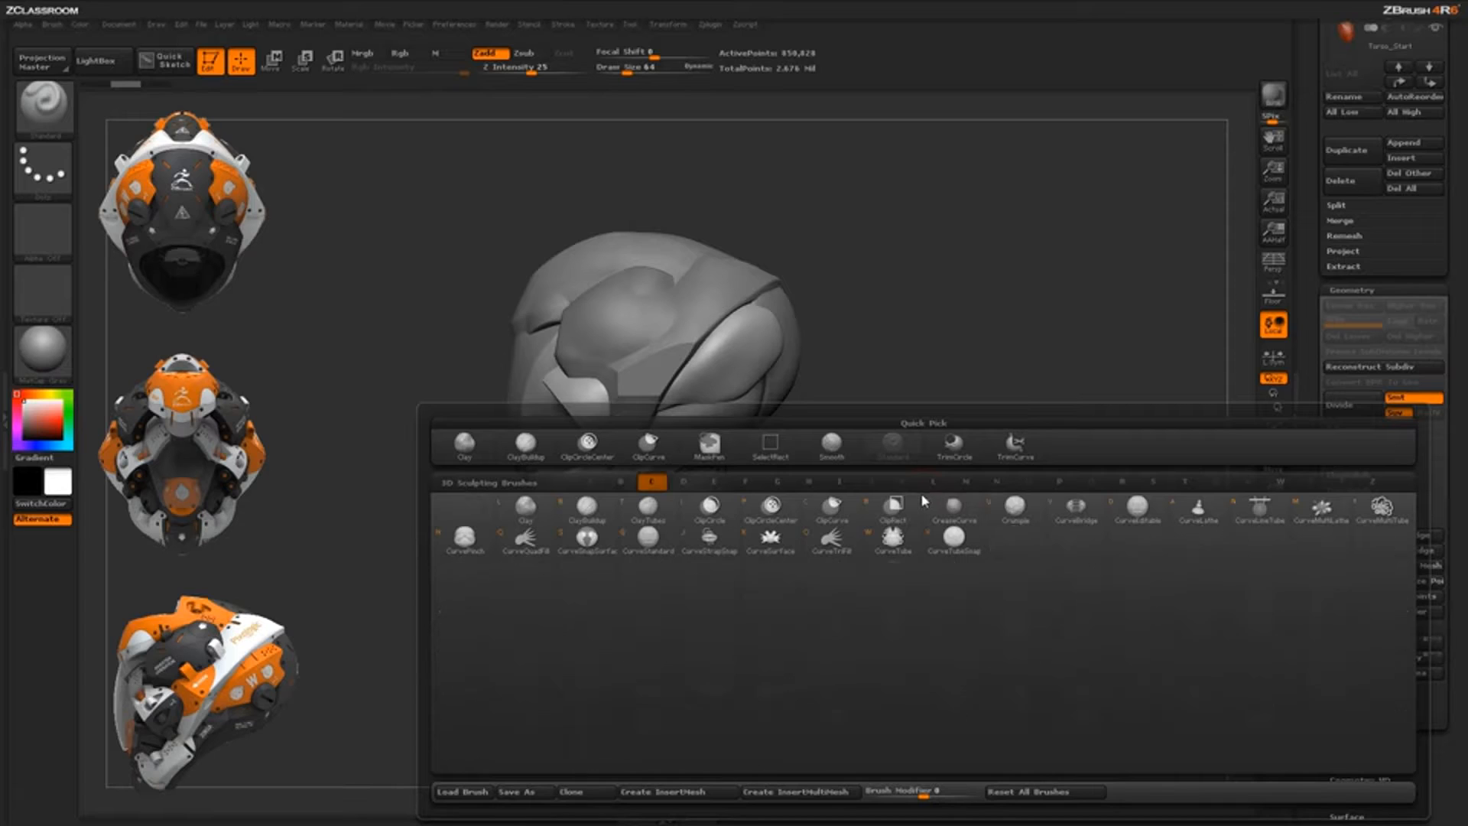
pyautogui.click(776, 513)
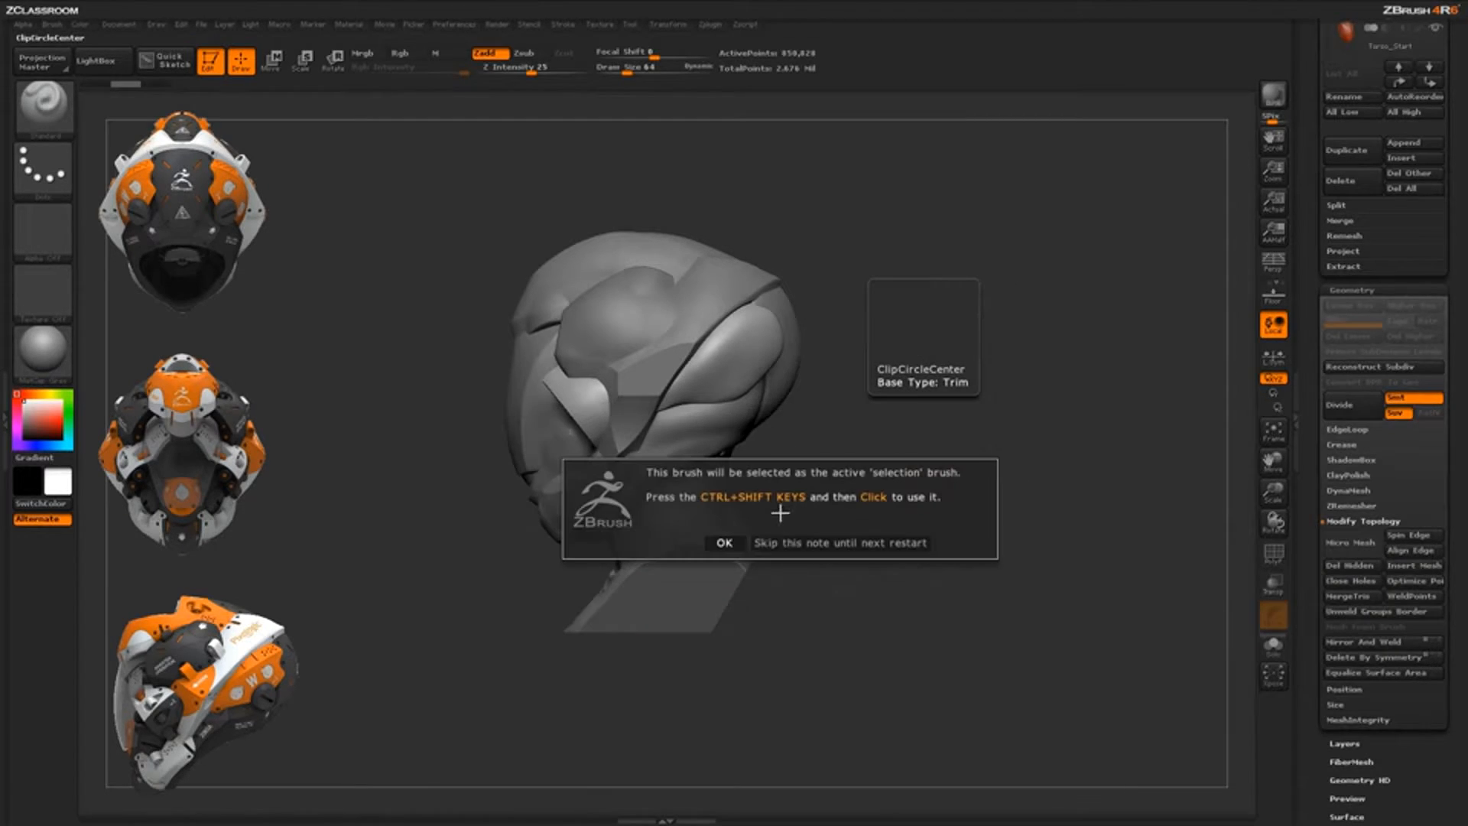
pyautogui.click(726, 543)
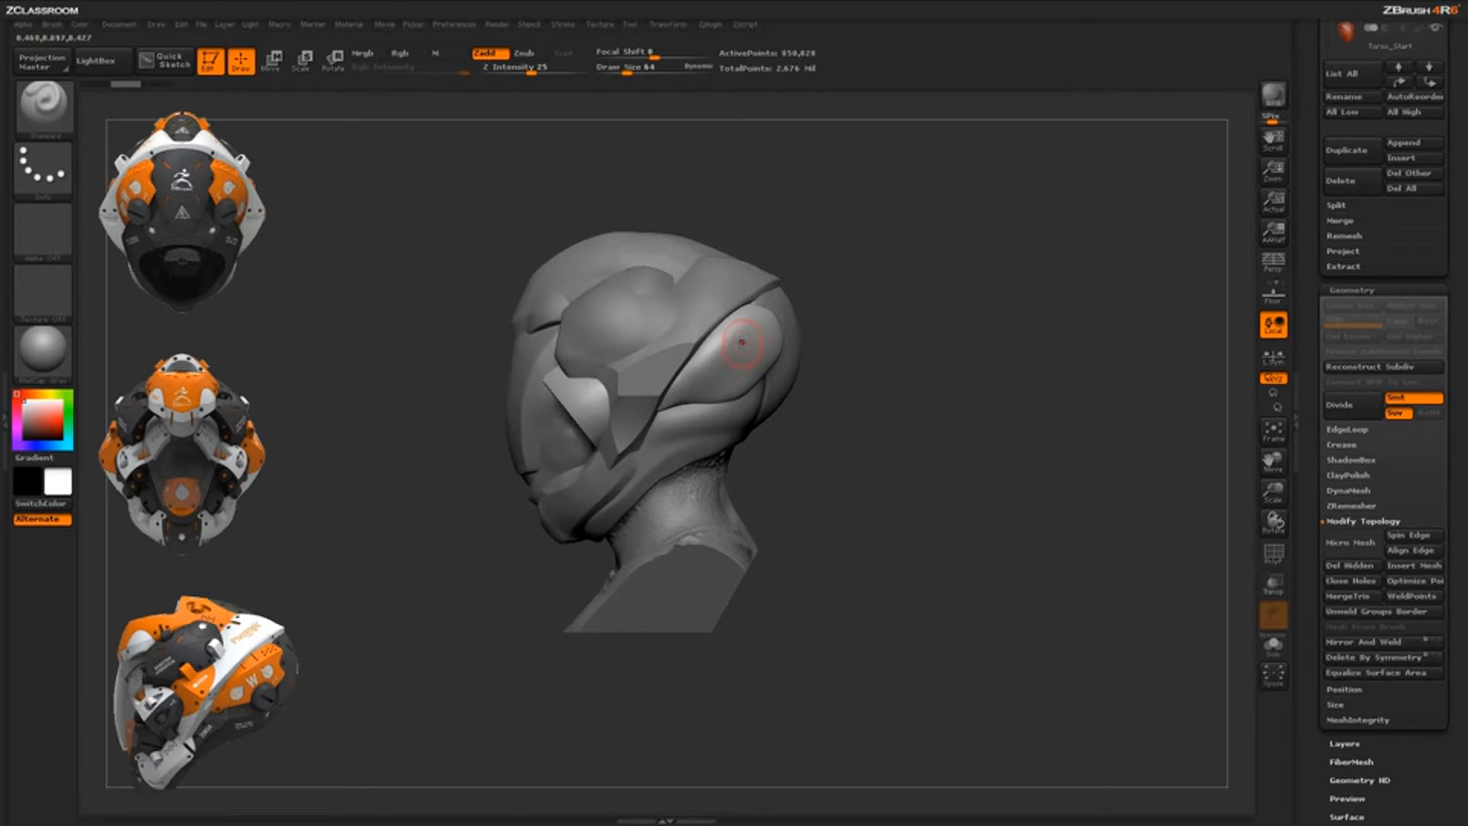
pyautogui.hotkey('ctrl', 'shift')
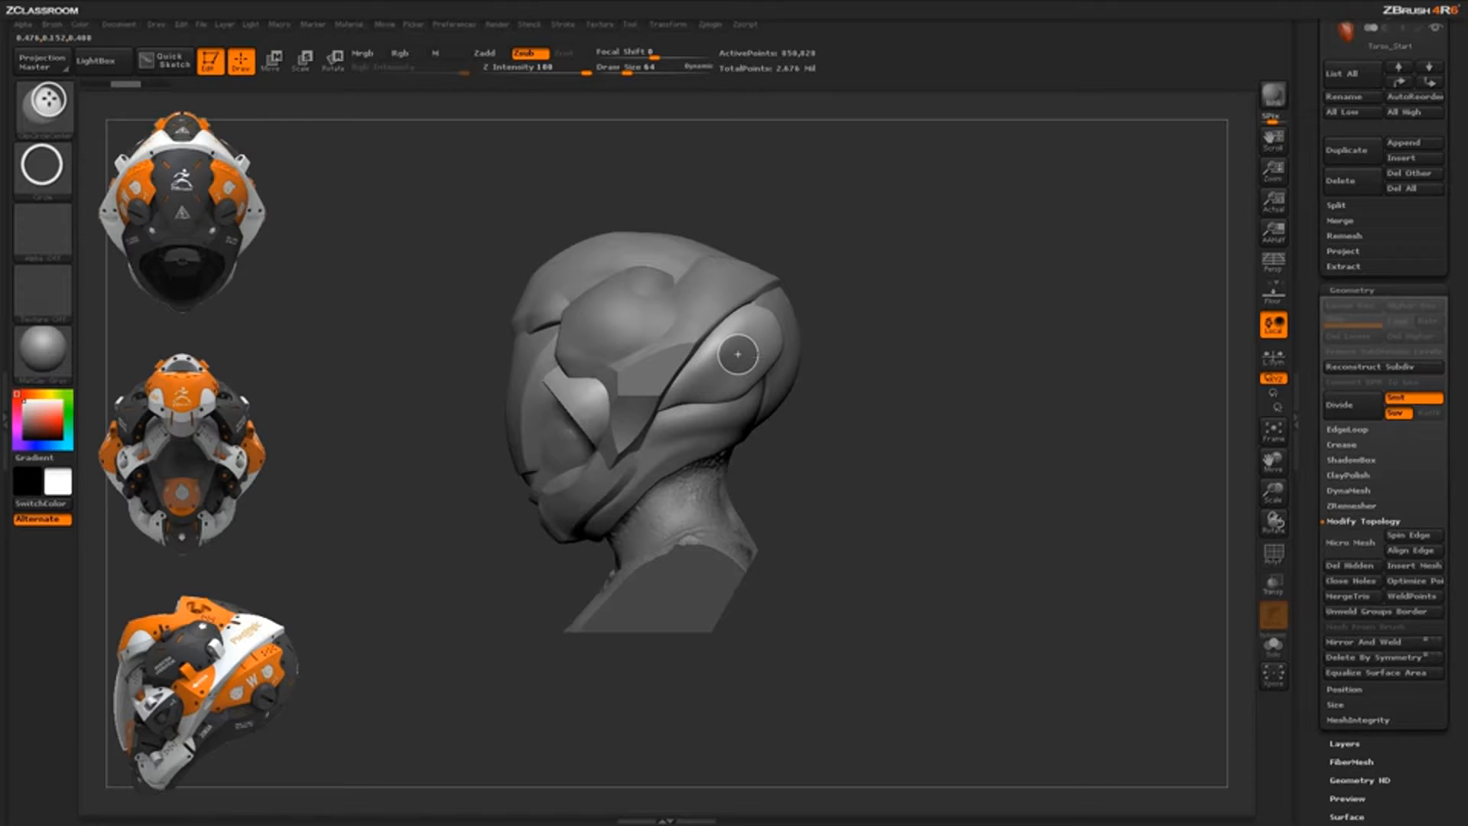
# Clip a flat disc into the ear piece and check it from behind and below
pyautogui.keyDown('ctrl'); pyautogui.keyDown('shift'); pyautogui.moveTo(758, 355); pyautogui.dragTo(758, 355); pyautogui.keyUp('shift'); pyautogui.keyUp('ctrl')
pyautogui.moveTo(889, 466); pyautogui.dragTo(856, 462)
pyautogui.moveTo(910, 466)
pyautogui.mouseDown()
pyautogui.moveTo(915, 451)
pyautogui.moveTo(911, 476)
pyautogui.moveTo(867, 440)
pyautogui.mouseUp()
pyautogui.moveTo(891, 510)
pyautogui.mouseDown()
pyautogui.moveTo(812, 506)
pyautogui.moveTo(895, 497)
pyautogui.moveTo(610, 397)
pyautogui.mouseUp()
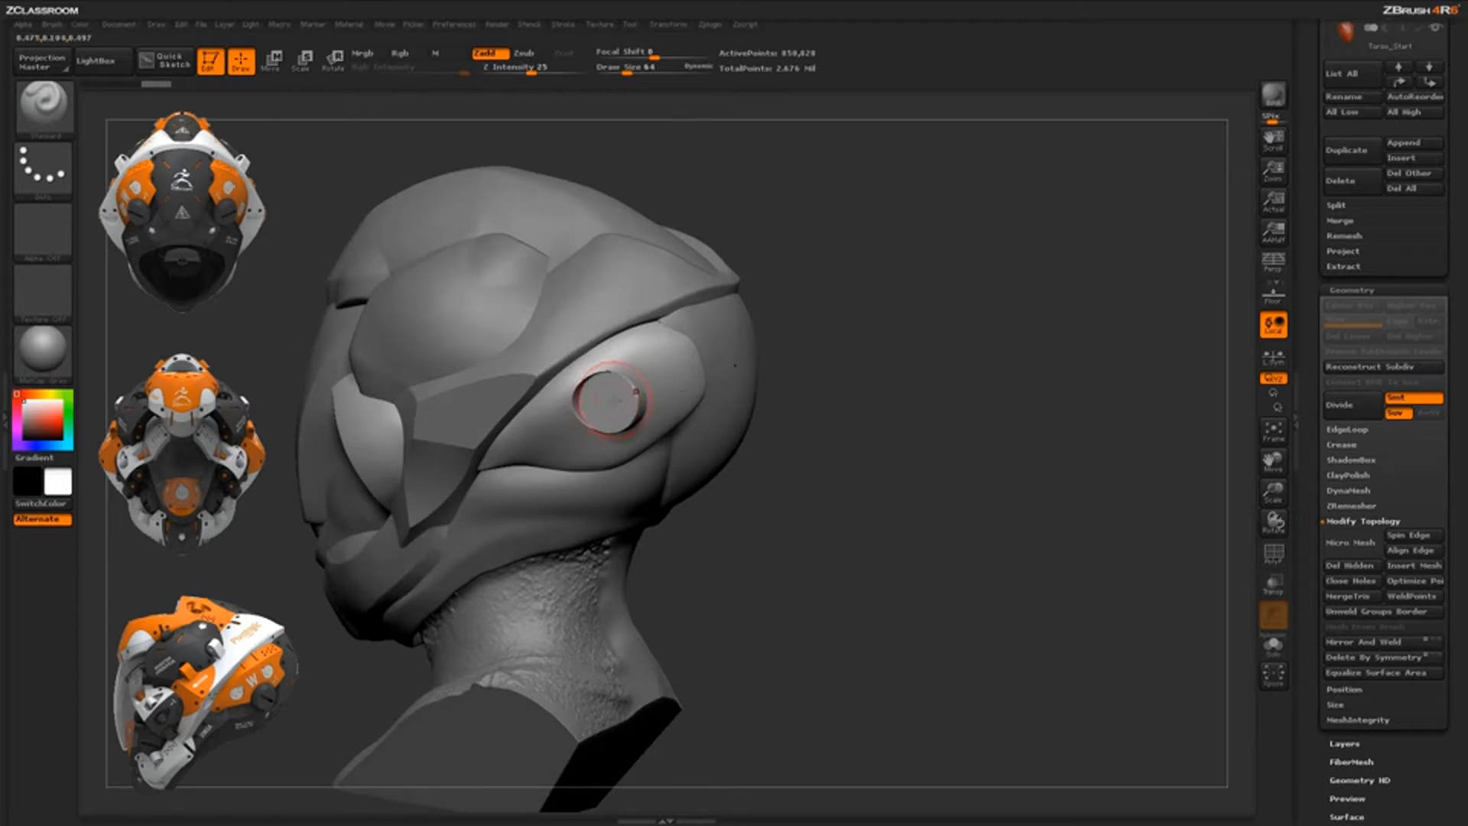
pyautogui.moveTo(823, 501); pyautogui.dragTo(627, 399)
pyautogui.moveTo(935, 536)
pyautogui.mouseDown()
pyautogui.moveTo(803, 536)
pyautogui.moveTo(643, 505)
pyautogui.moveTo(1070, 504)
pyautogui.mouseUp()
pyautogui.moveTo(834, 578)
pyautogui.mouseDown()
pyautogui.moveTo(827, 497)
pyautogui.moveTo(844, 557)
pyautogui.moveTo(861, 540)
pyautogui.moveTo(828, 550)
pyautogui.moveTo(871, 541)
pyautogui.moveTo(852, 511)
pyautogui.moveTo(864, 491)
pyautogui.moveTo(874, 551)
pyautogui.moveTo(970, 504)
pyautogui.moveTo(917, 472)
pyautogui.mouseUp()
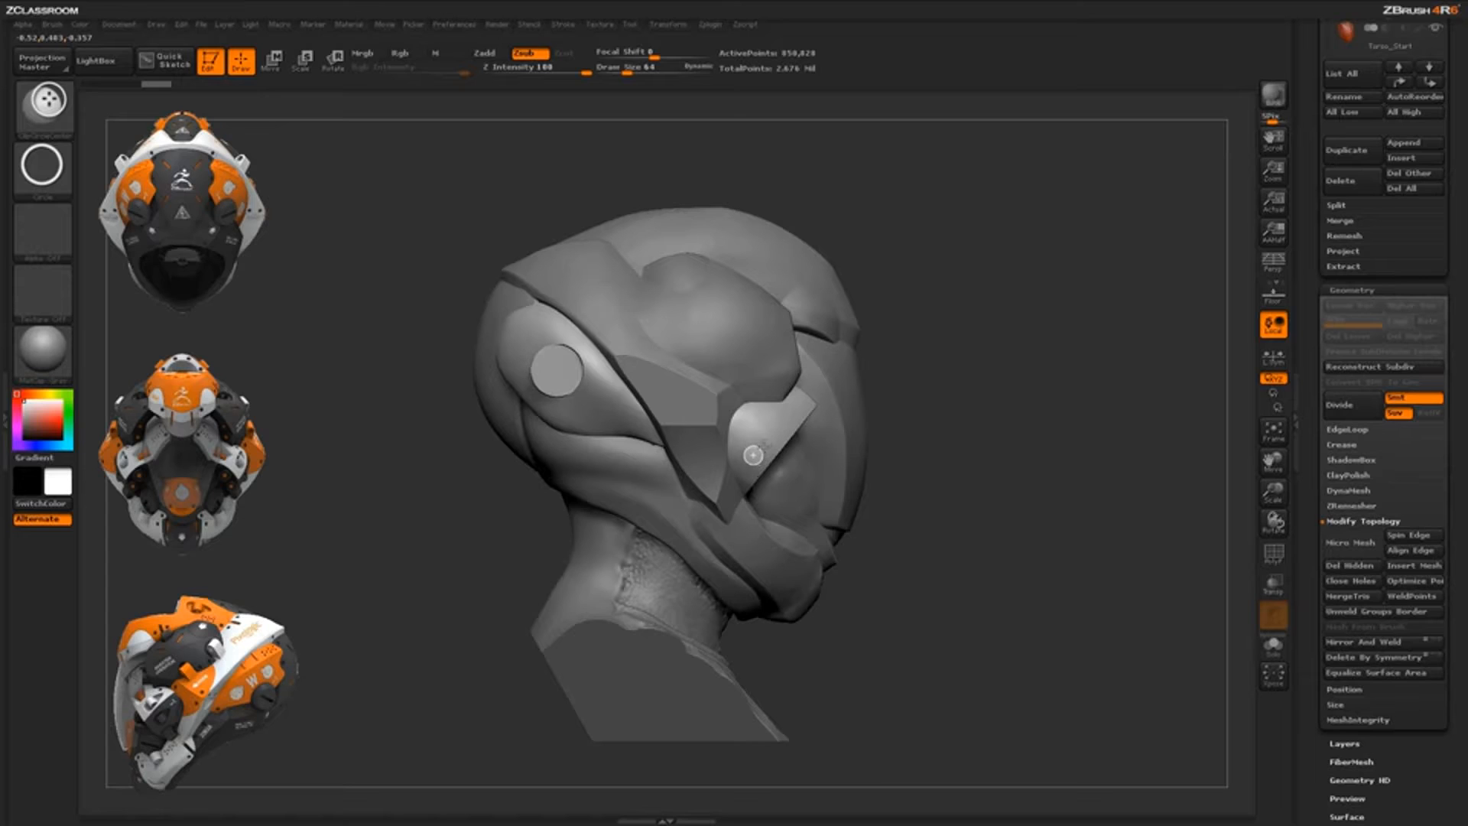
# Cut small circles into the cheek piece, squaring the view to exact side and front
pyautogui.keyDown('ctrl'); pyautogui.keyDown('shift'); pyautogui.moveTo(753, 454); pyautogui.dragTo(765, 445); pyautogui.keyUp('shift'); pyautogui.keyUp('ctrl')
pyautogui.moveTo(967, 515)
pyautogui.mouseDown()
pyautogui.moveTo(944, 479)
pyautogui.moveTo(891, 452)
pyautogui.moveTo(942, 476)
pyautogui.mouseUp()
pyautogui.keyDown('ctrl'); pyautogui.keyDown('shift'); pyautogui.moveTo(795, 409); pyautogui.dragTo(807, 400); pyautogui.keyUp('shift'); pyautogui.keyUp('ctrl')
pyautogui.moveTo(1009, 512); pyautogui.dragTo(938, 517)
pyautogui.moveTo(1058, 511)
pyautogui.keyDown('alt'); pyautogui.mouseDown()
pyautogui.moveTo(945, 490)
pyautogui.moveTo(999, 504)
pyautogui.moveTo(1029, 483)
pyautogui.moveTo(1017, 479)
pyautogui.mouseUp(); pyautogui.keyUp('alt')
pyautogui.keyDown('ctrl'); pyautogui.keyDown('shift'); pyautogui.moveTo(881, 415); pyautogui.dragTo(888, 420); pyautogui.keyUp('shift'); pyautogui.keyUp('ctrl')
# Clip a circle into the cheek plate and compare both sides of the bust
pyautogui.moveTo(1006, 507)
pyautogui.mouseDown()
pyautogui.moveTo(969, 493)
pyautogui.moveTo(1006, 501)
pyautogui.mouseUp()
pyautogui.moveTo(1014, 363); pyautogui.dragTo(963, 402)
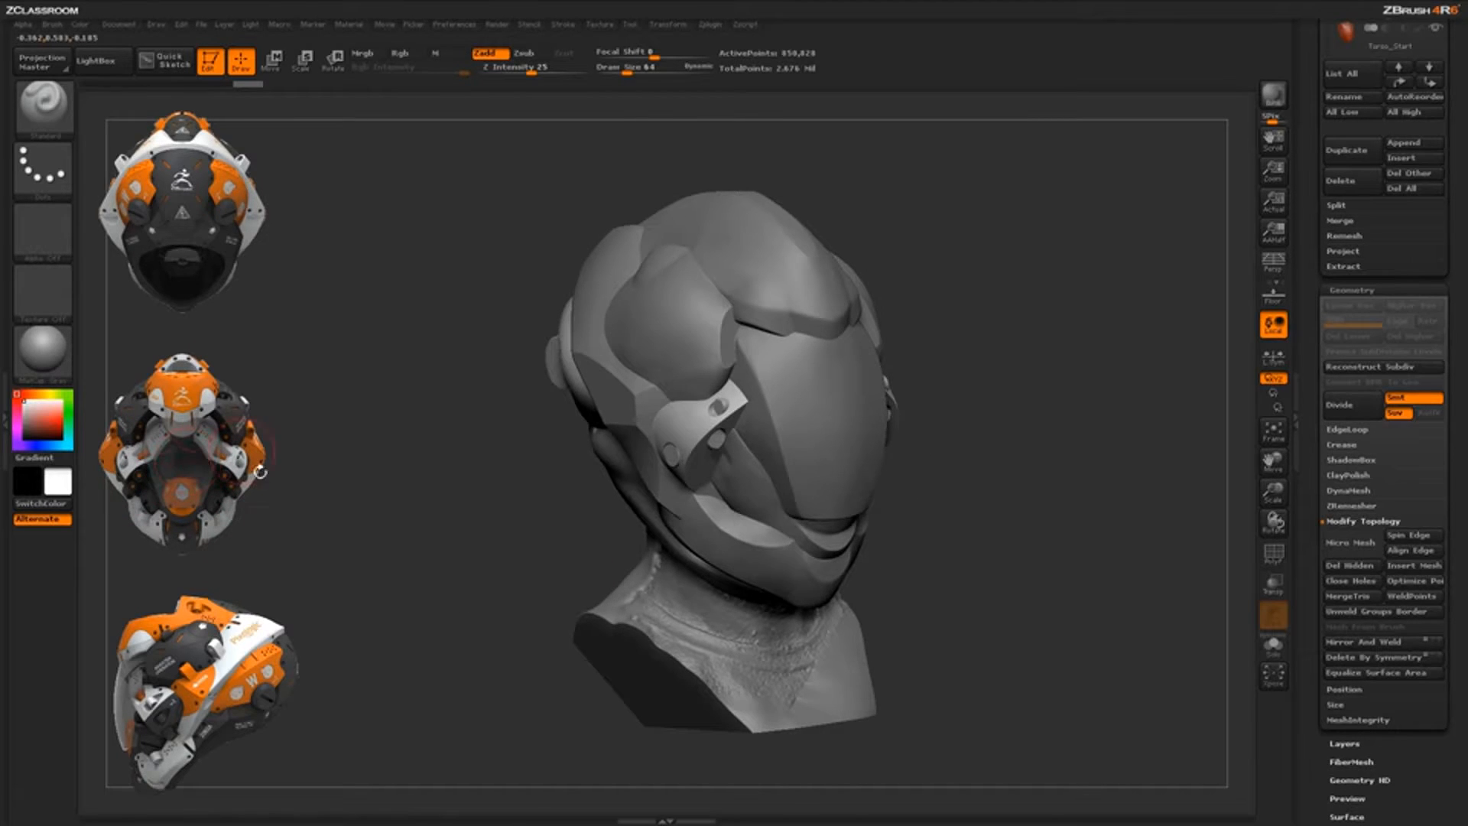
pyautogui.moveTo(919, 563); pyautogui.dragTo(913, 432)
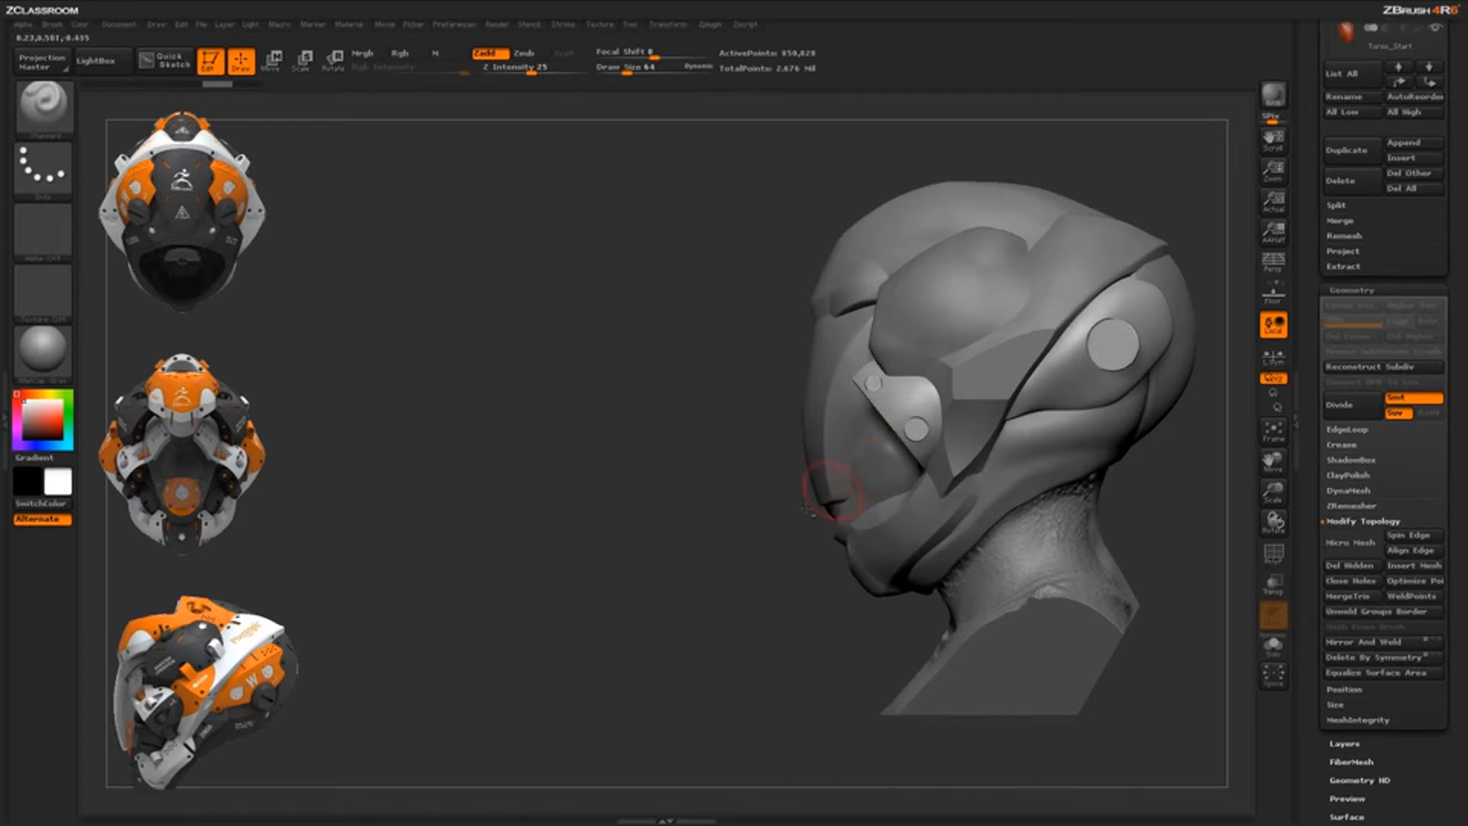
pyautogui.keyDown('alt'); pyautogui.moveTo(799, 516); pyautogui.dragTo(619, 556); pyautogui.keyUp('alt')
pyautogui.moveTo(1008, 464)
pyautogui.mouseDown()
pyautogui.moveTo(1044, 464)
pyautogui.moveTo(761, 289)
pyautogui.mouseUp()
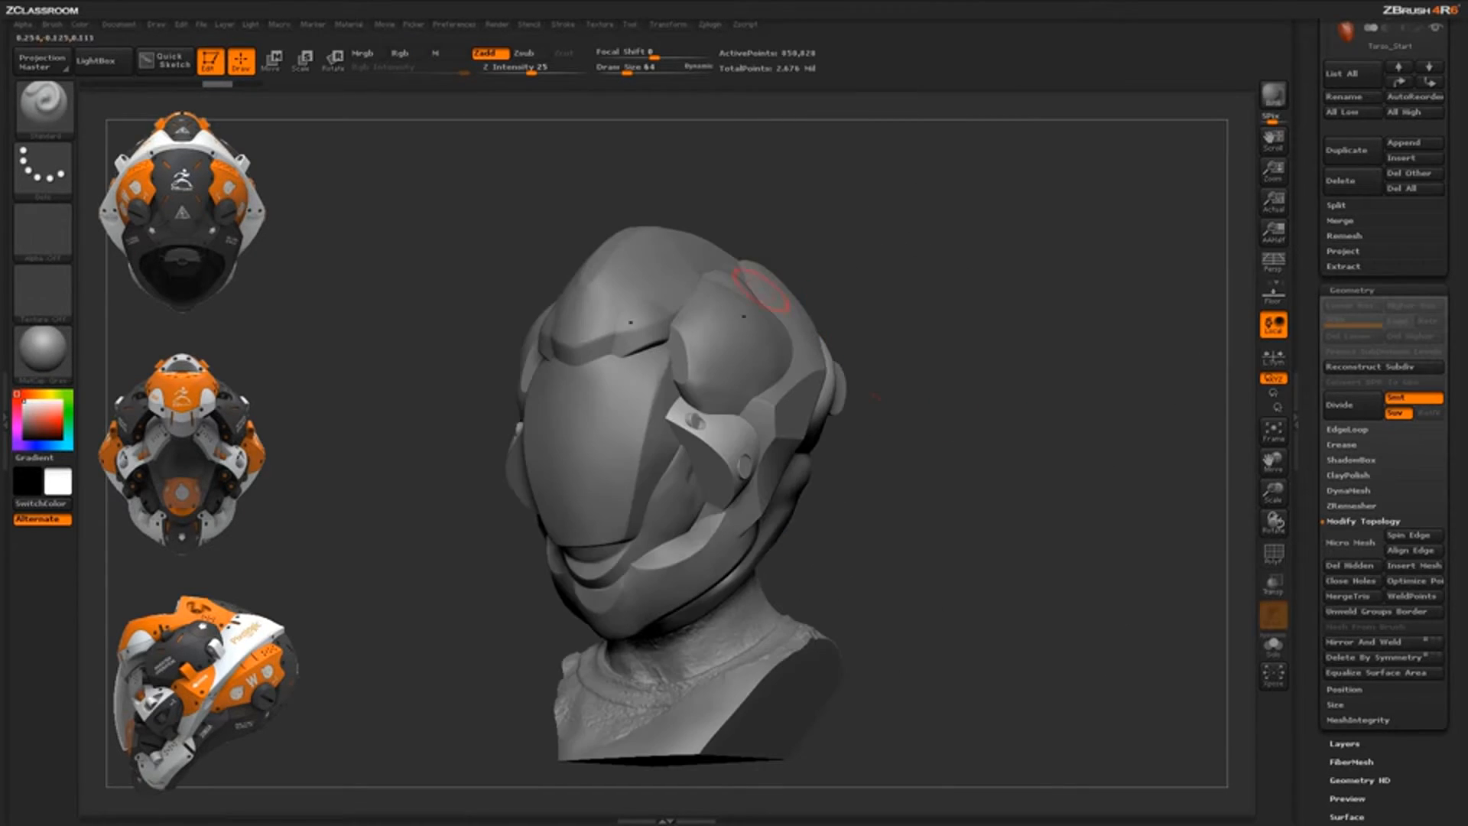
pyautogui.moveTo(856, 433); pyautogui.dragTo(947, 495)
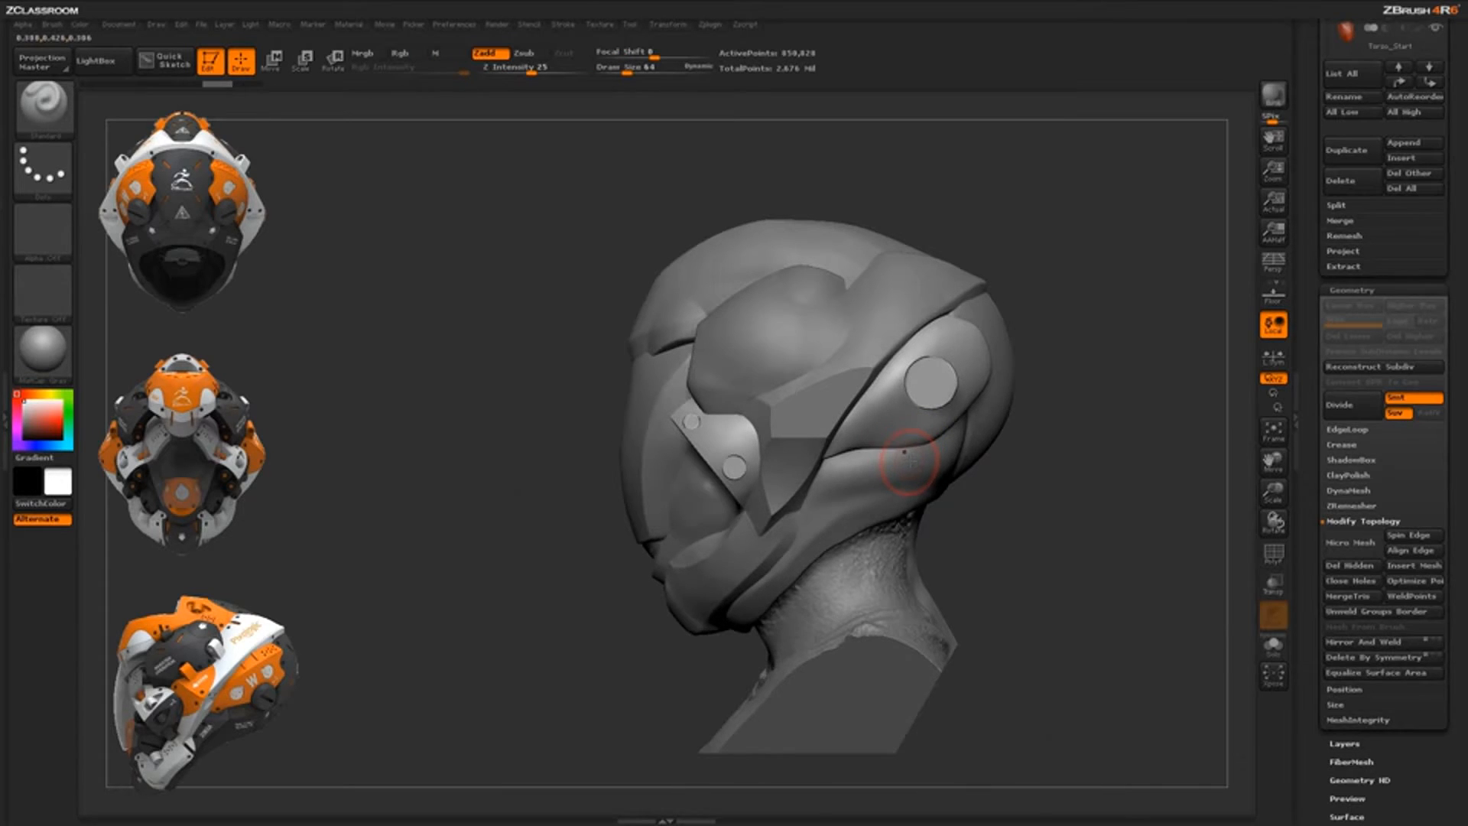
# Switch the selection brush to ClipRect and hold Ctrl+Shift to activate it
pyautogui.press('b')
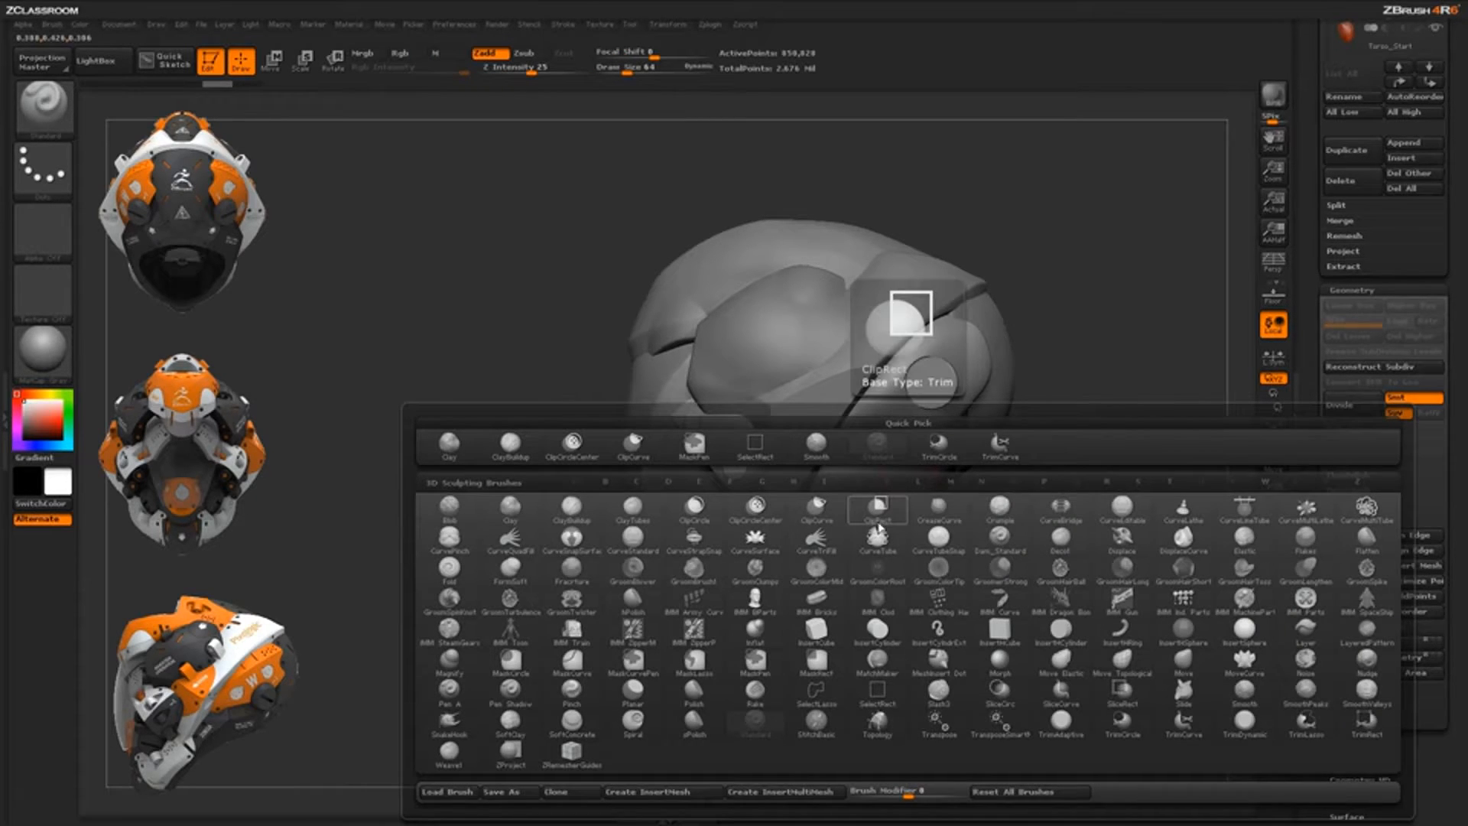
pyautogui.press('c')
pyautogui.click(894, 521)
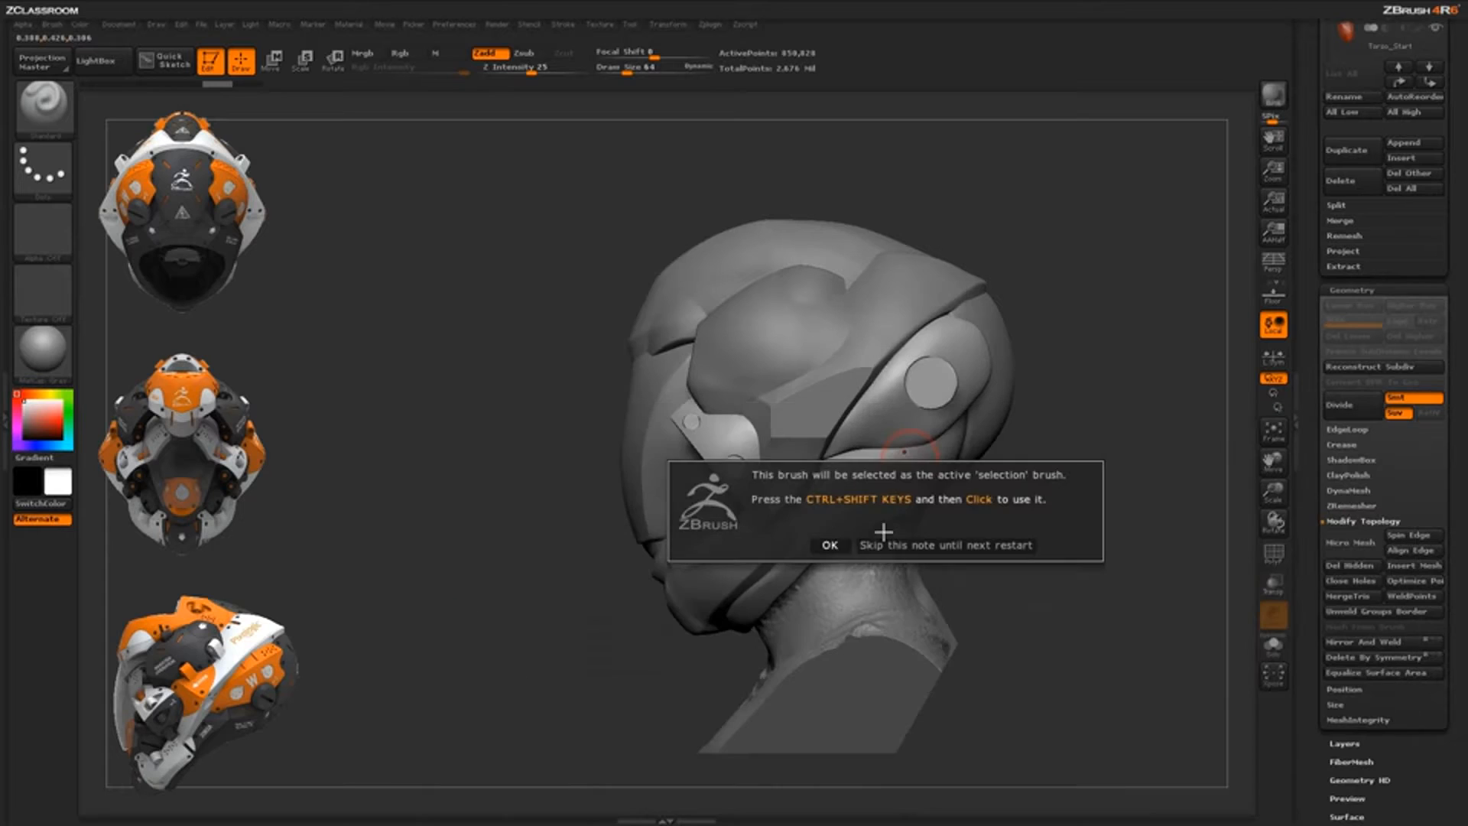
pyautogui.click(829, 545)
pyautogui.hotkey('ctrl', 'shift')
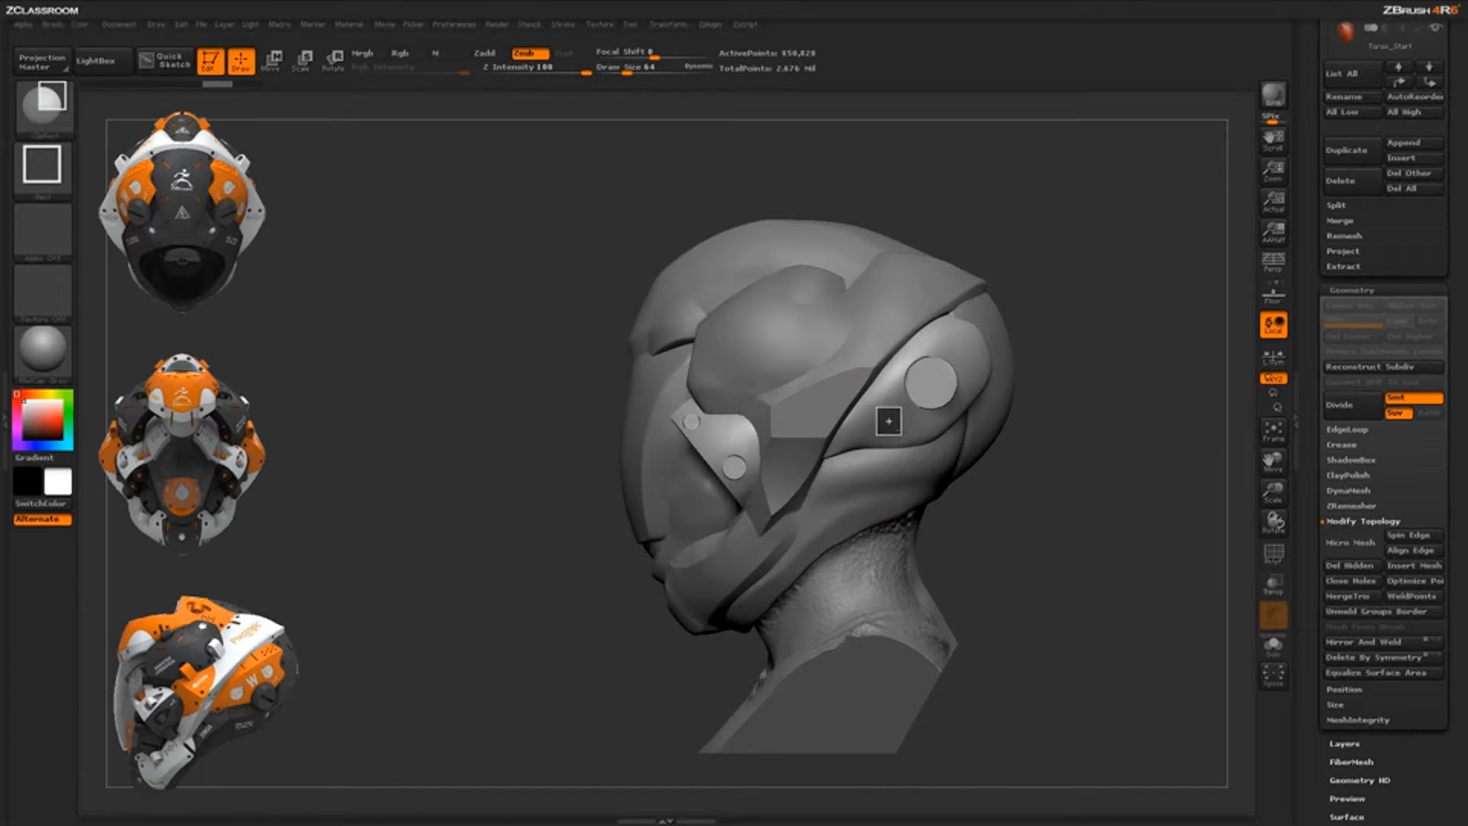
# Clip a small flat square beside the ear disc and review it from several angles
pyautogui.keyDown('ctrl'); pyautogui.keyDown('shift'); pyautogui.moveTo(901, 434); pyautogui.dragTo(901, 436); pyautogui.keyUp('shift'); pyautogui.keyUp('ctrl')
pyautogui.moveTo(1048, 527)
pyautogui.mouseDown()
pyautogui.moveTo(891, 501)
pyautogui.moveTo(1058, 493)
pyautogui.moveTo(1042, 544)
pyautogui.moveTo(1001, 429)
pyautogui.mouseUp()
pyautogui.moveTo(1059, 497); pyautogui.dragTo(956, 460)
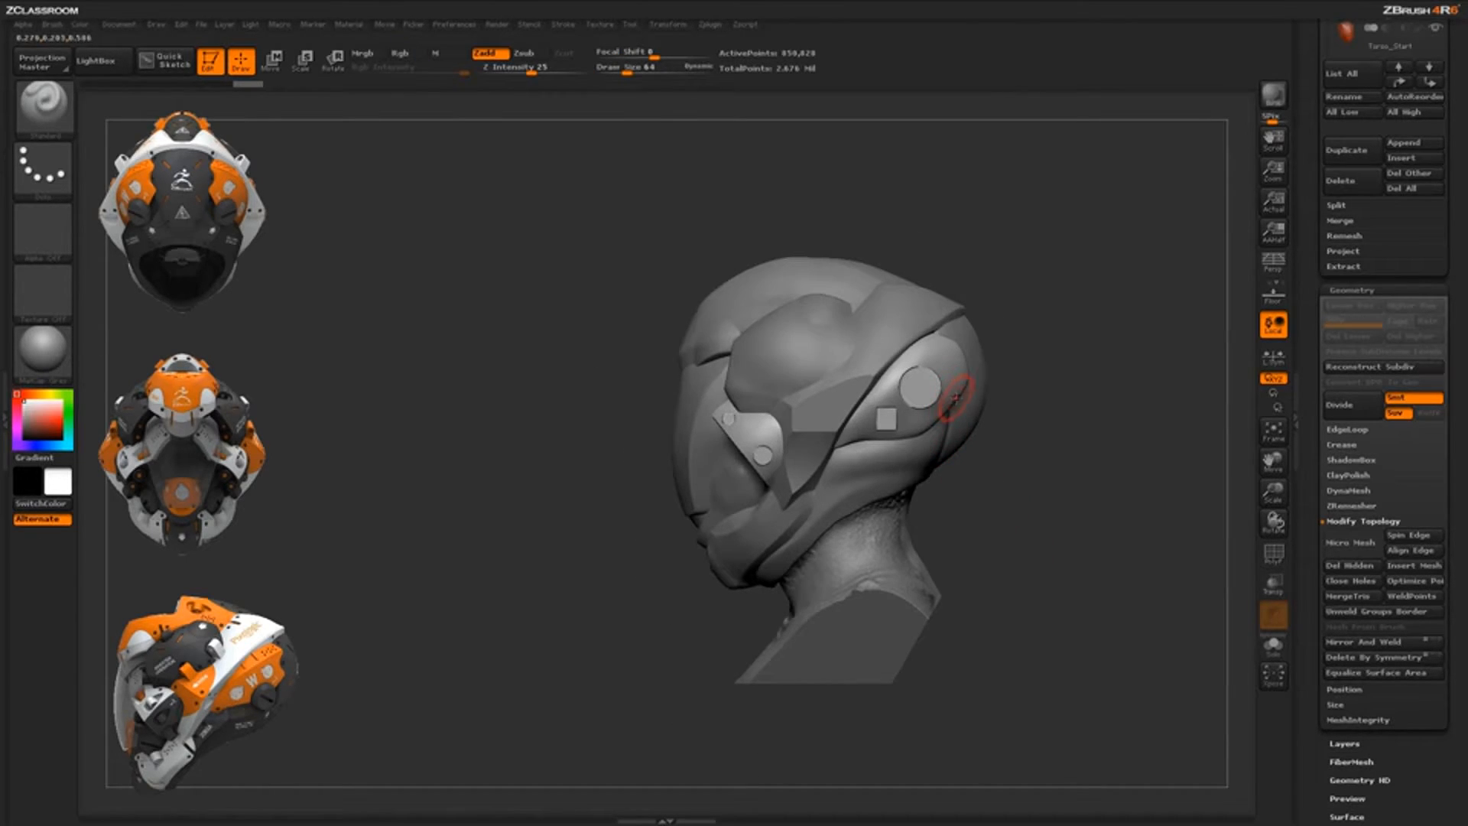
pyautogui.keyDown('alt'); pyautogui.moveTo(1029, 525); pyautogui.dragTo(905, 555); pyautogui.keyUp('alt')
pyautogui.keyDown('shift'); pyautogui.moveTo(869, 269); pyautogui.dragTo(801, 301); pyautogui.keyUp('shift')
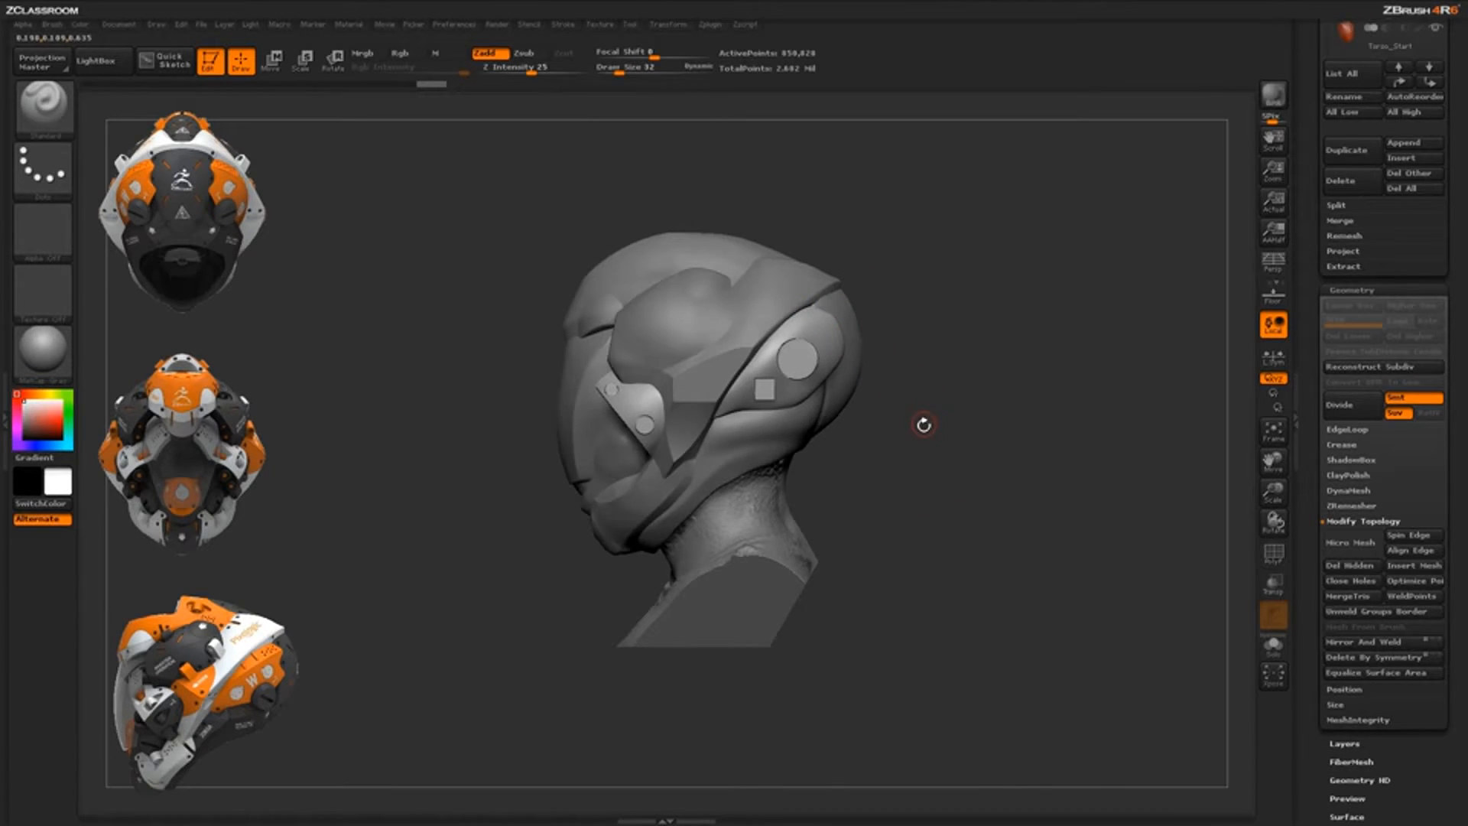
pyautogui.moveTo(923, 425); pyautogui.dragTo(844, 444)
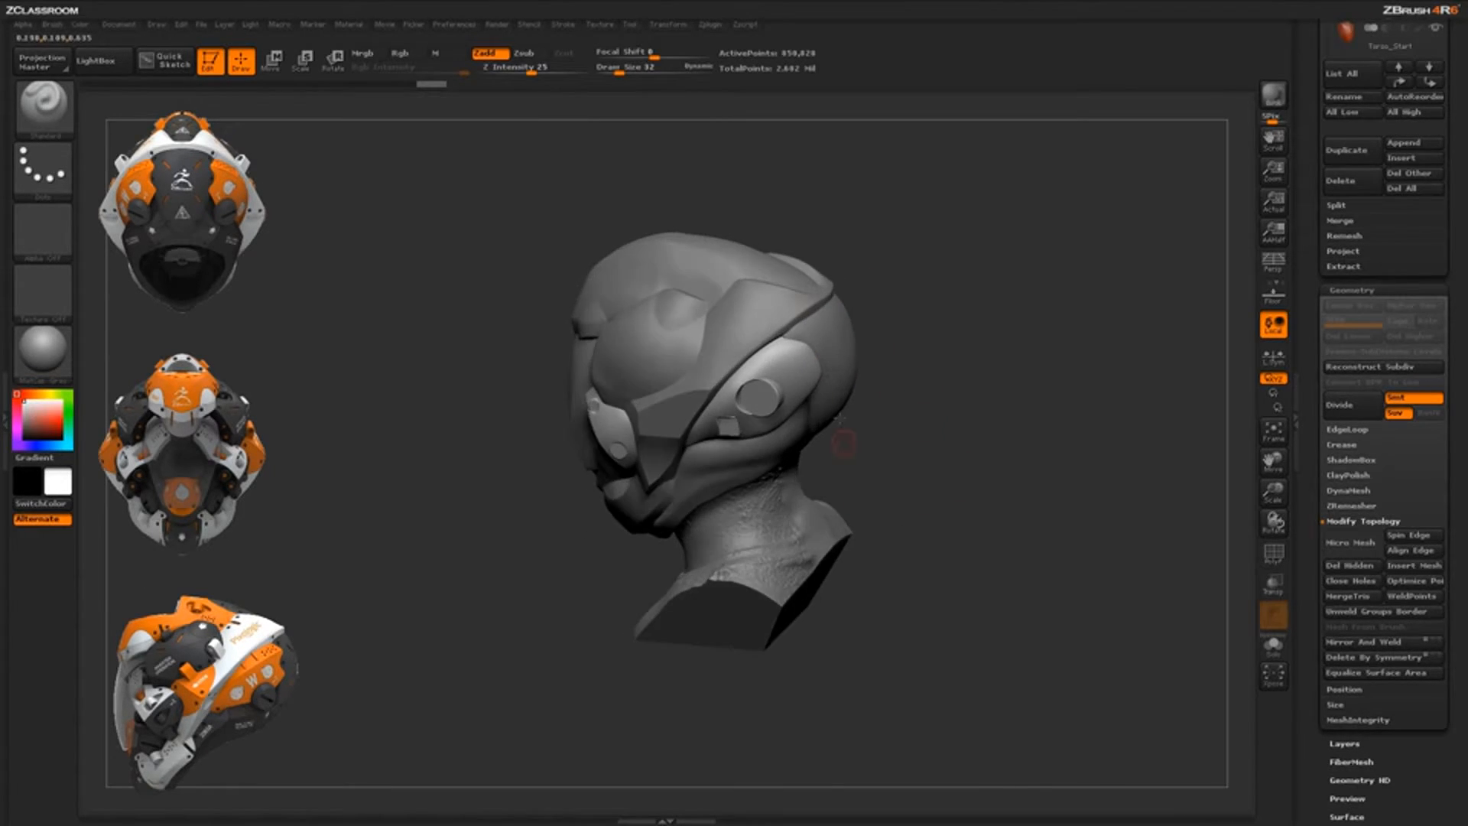
# Select the Torso_Start4 helmet shell, solo it, and zoom in on its hole
pyautogui.keyDown('alt'); pyautogui.click(841, 362); pyautogui.keyUp('alt')
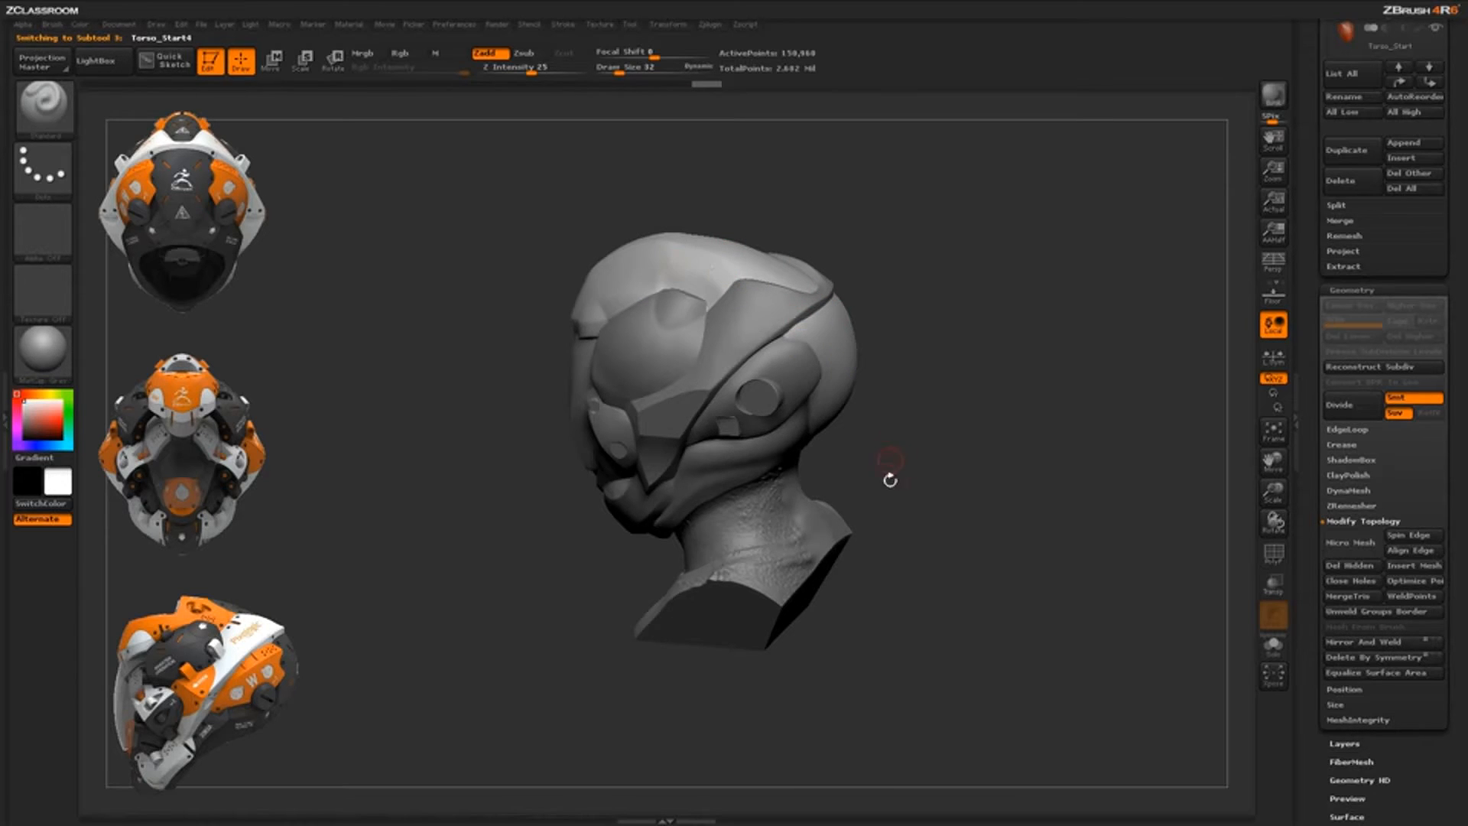
pyautogui.click(1270, 651)
pyautogui.moveTo(944, 465); pyautogui.dragTo(744, 449)
pyautogui.moveTo(937, 354)
pyautogui.mouseDown()
pyautogui.moveTo(943, 412)
pyautogui.moveTo(923, 295)
pyautogui.mouseUp()
pyautogui.moveTo(923, 295)
pyautogui.keyDown('alt'); pyautogui.mouseDown()
pyautogui.moveTo(880, 321)
pyautogui.moveTo(880, 283)
pyautogui.moveTo(829, 260)
pyautogui.moveTo(872, 298)
pyautogui.moveTo(833, 291)
pyautogui.mouseUp(); pyautogui.keyUp('alt')
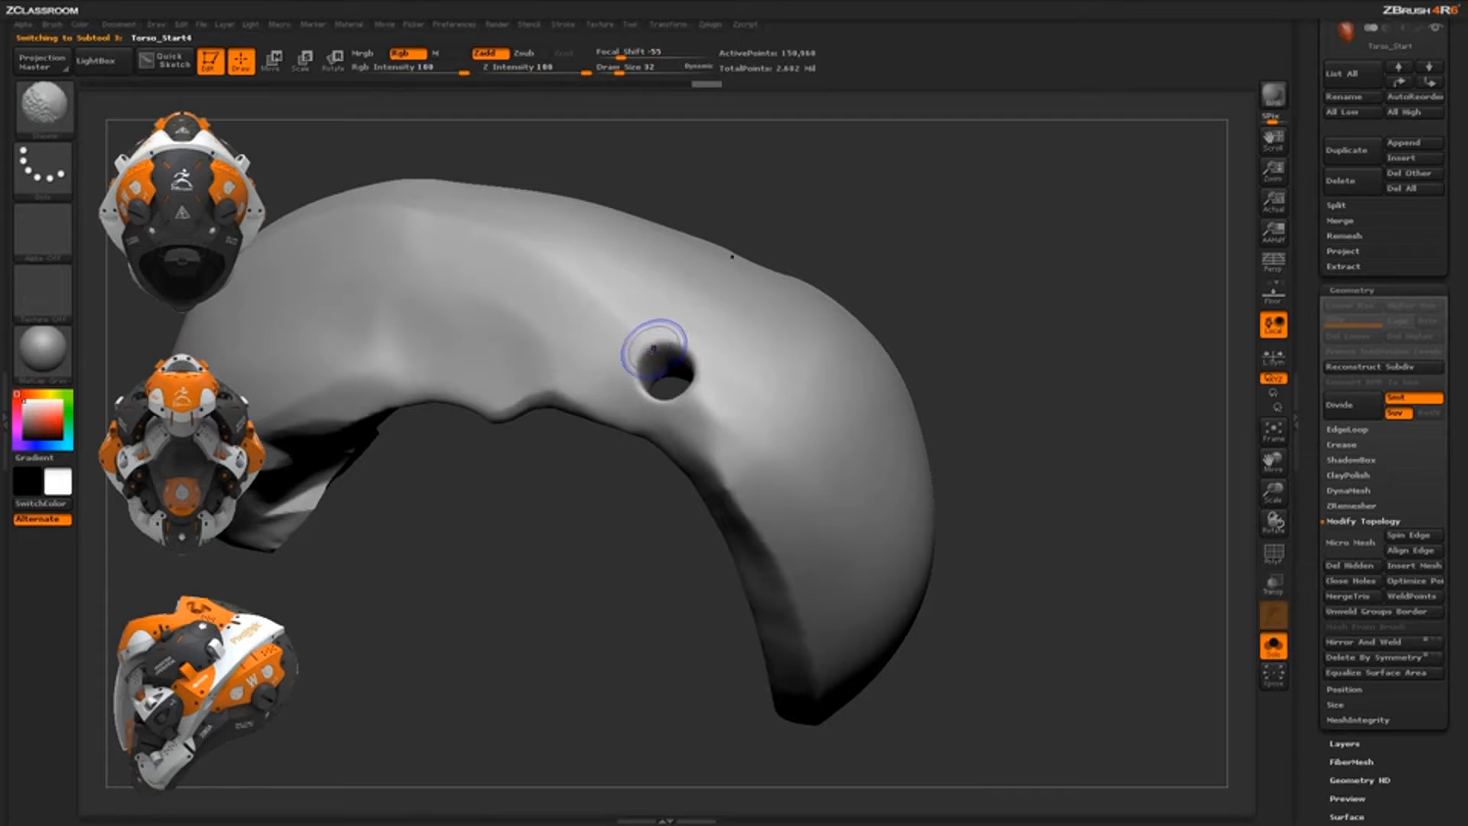
# Smooth the rough rims of both holes on the shell's outer and inner faces
pyautogui.moveTo(655, 347)
pyautogui.keyDown('shift'); pyautogui.mouseDown()
pyautogui.moveTo(685, 379)
pyautogui.moveTo(670, 370)
pyautogui.mouseUp(); pyautogui.keyUp('shift')
pyautogui.moveTo(862, 249); pyautogui.dragTo(838, 340)
pyautogui.keyDown('shift'); pyautogui.moveTo(818, 235); pyautogui.dragTo(830, 214); pyautogui.keyUp('shift')
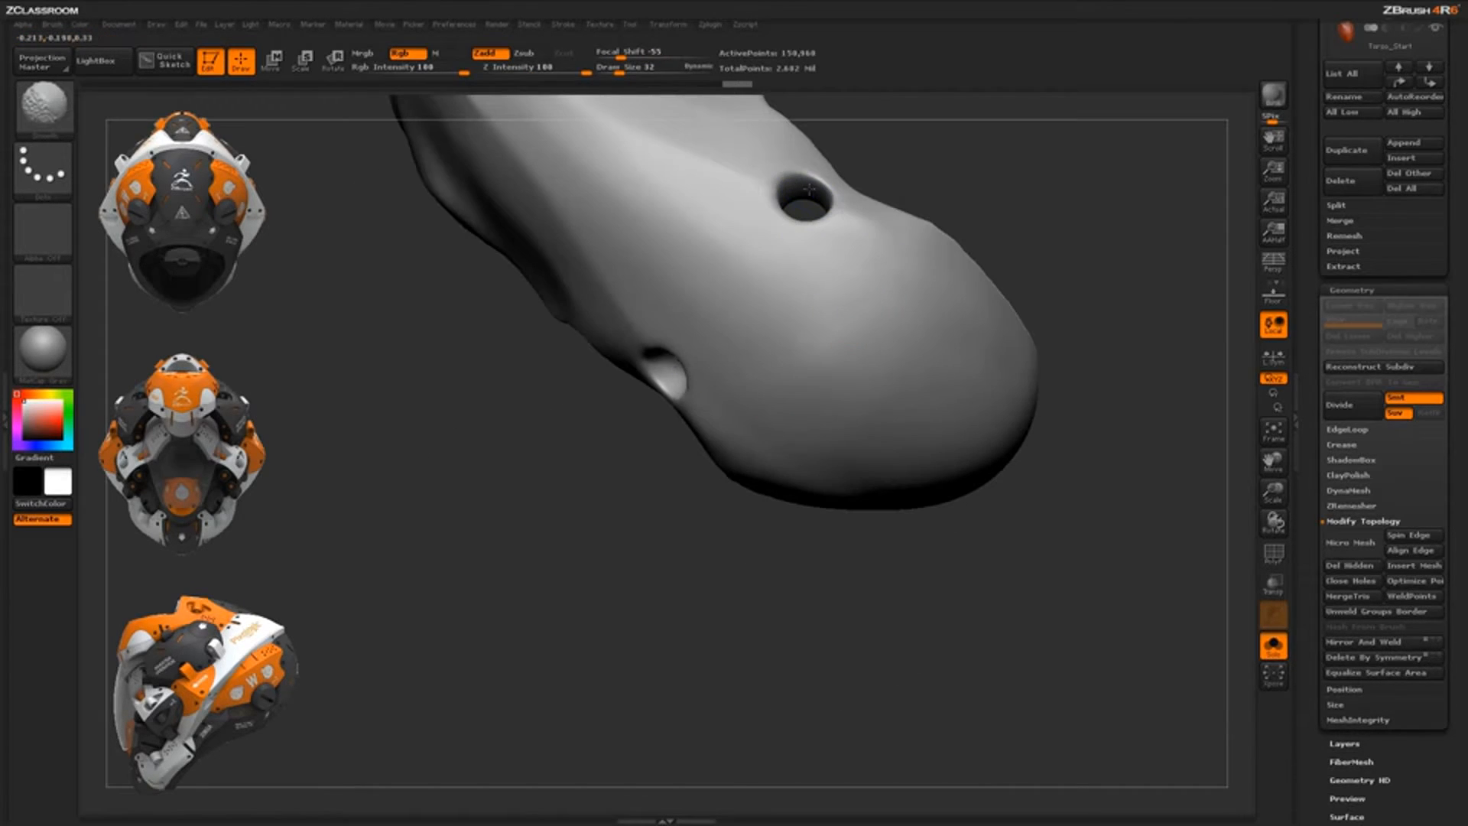
pyautogui.moveTo(1071, 224); pyautogui.dragTo(986, 204)
pyautogui.keyDown('shift'); pyautogui.moveTo(847, 228); pyautogui.dragTo(850, 243); pyautogui.keyUp('shift')
pyautogui.moveTo(1018, 156)
pyautogui.keyDown('alt'); pyautogui.mouseDown()
pyautogui.moveTo(921, 306)
pyautogui.moveTo(855, 279)
pyautogui.mouseUp(); pyautogui.keyUp('alt')
pyautogui.keyDown('shift'); pyautogui.moveTo(705, 388); pyautogui.dragTo(711, 409); pyautogui.keyUp('shift')
pyautogui.keyDown('shift'); pyautogui.moveTo(553, 438); pyautogui.dragTo(555, 458); pyautogui.keyUp('shift')
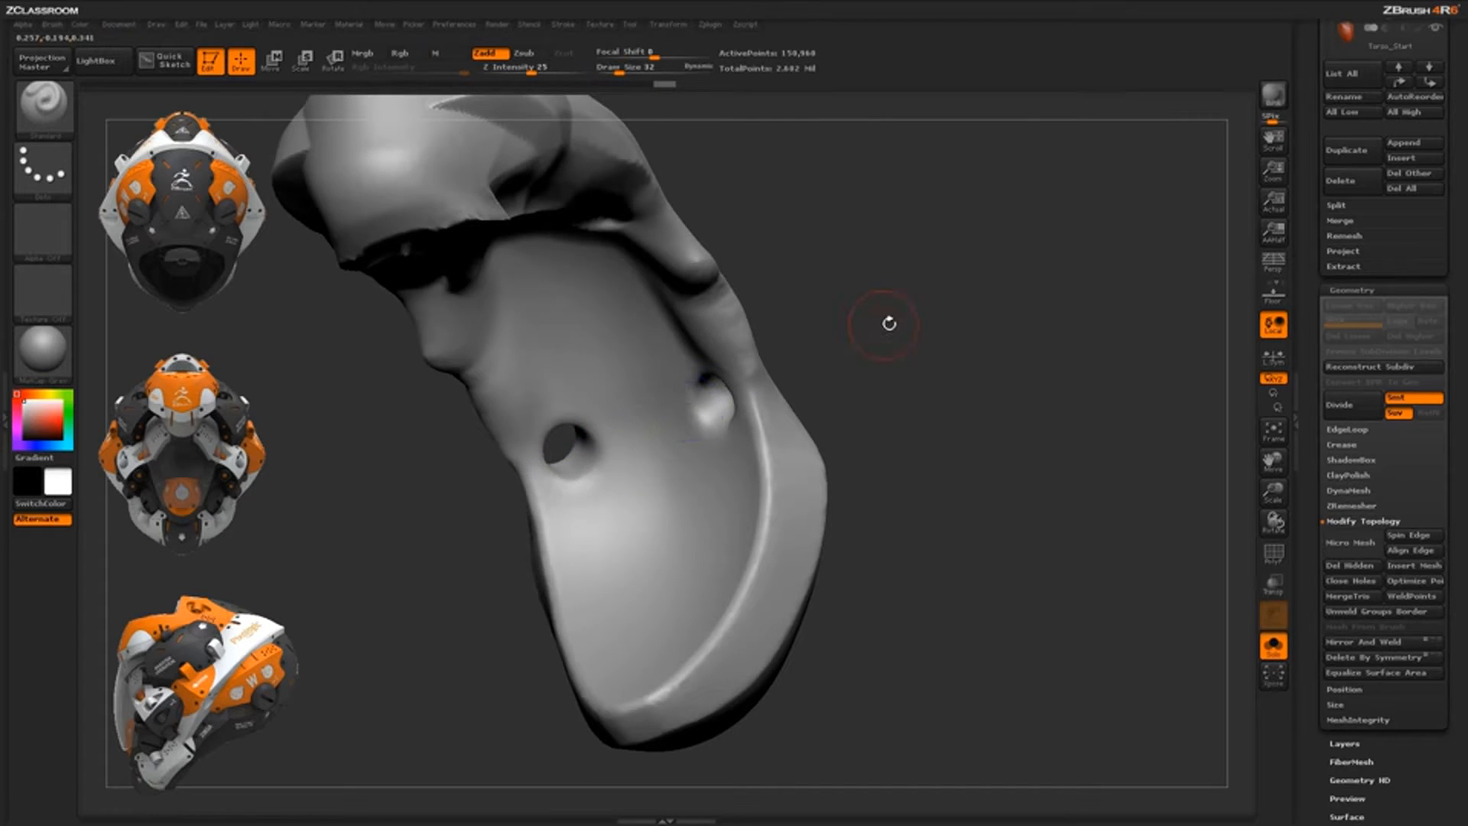
pyautogui.moveTo(885, 318)
pyautogui.mouseDown()
pyautogui.moveTo(934, 360)
pyautogui.moveTo(965, 361)
pyautogui.mouseUp()
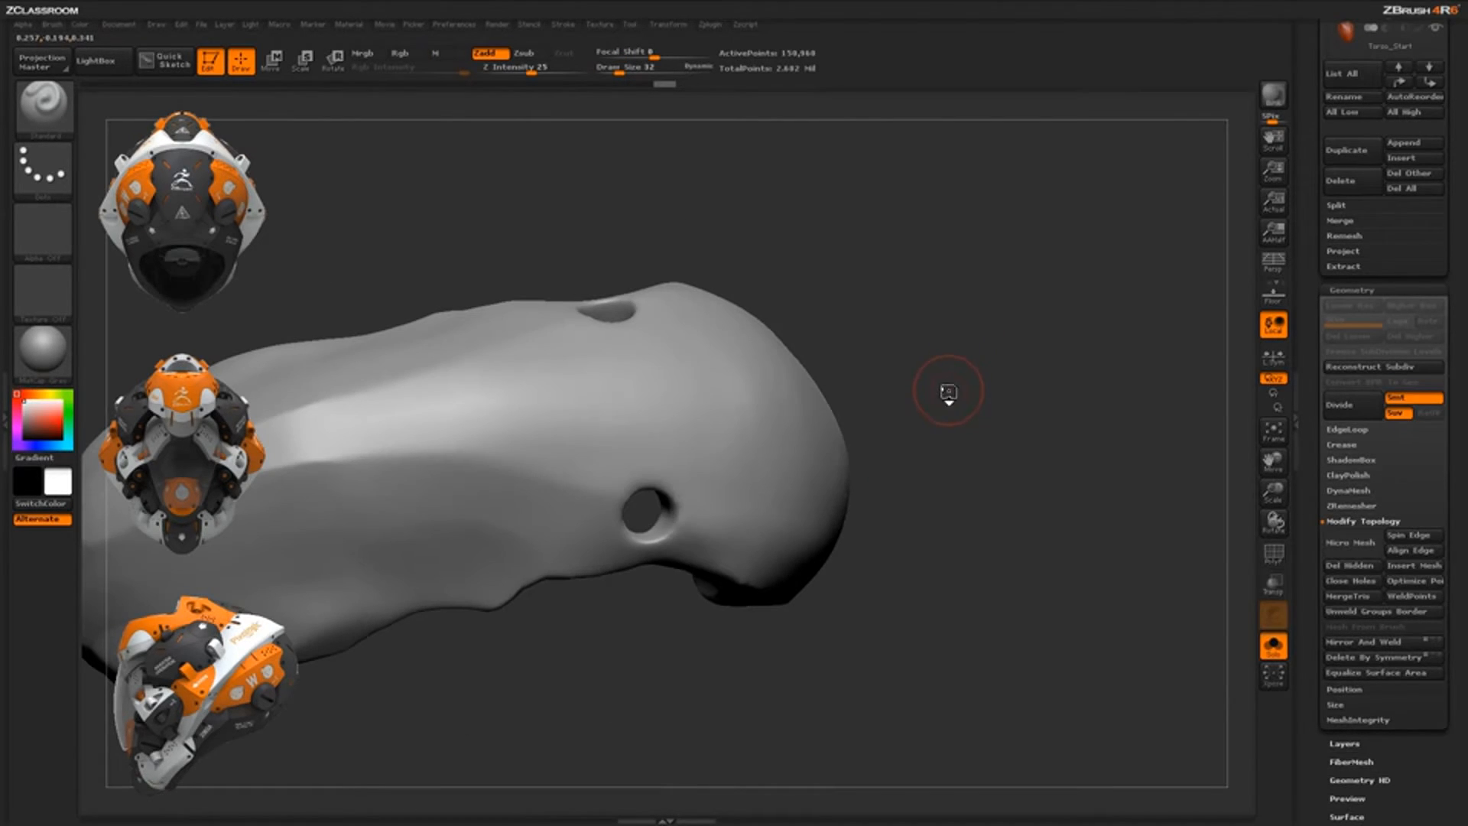
# Switch the selection brush to ClipCircleCenter and confirm the note
pyautogui.press('b')
pyautogui.press('c')
pyautogui.click(801, 480)
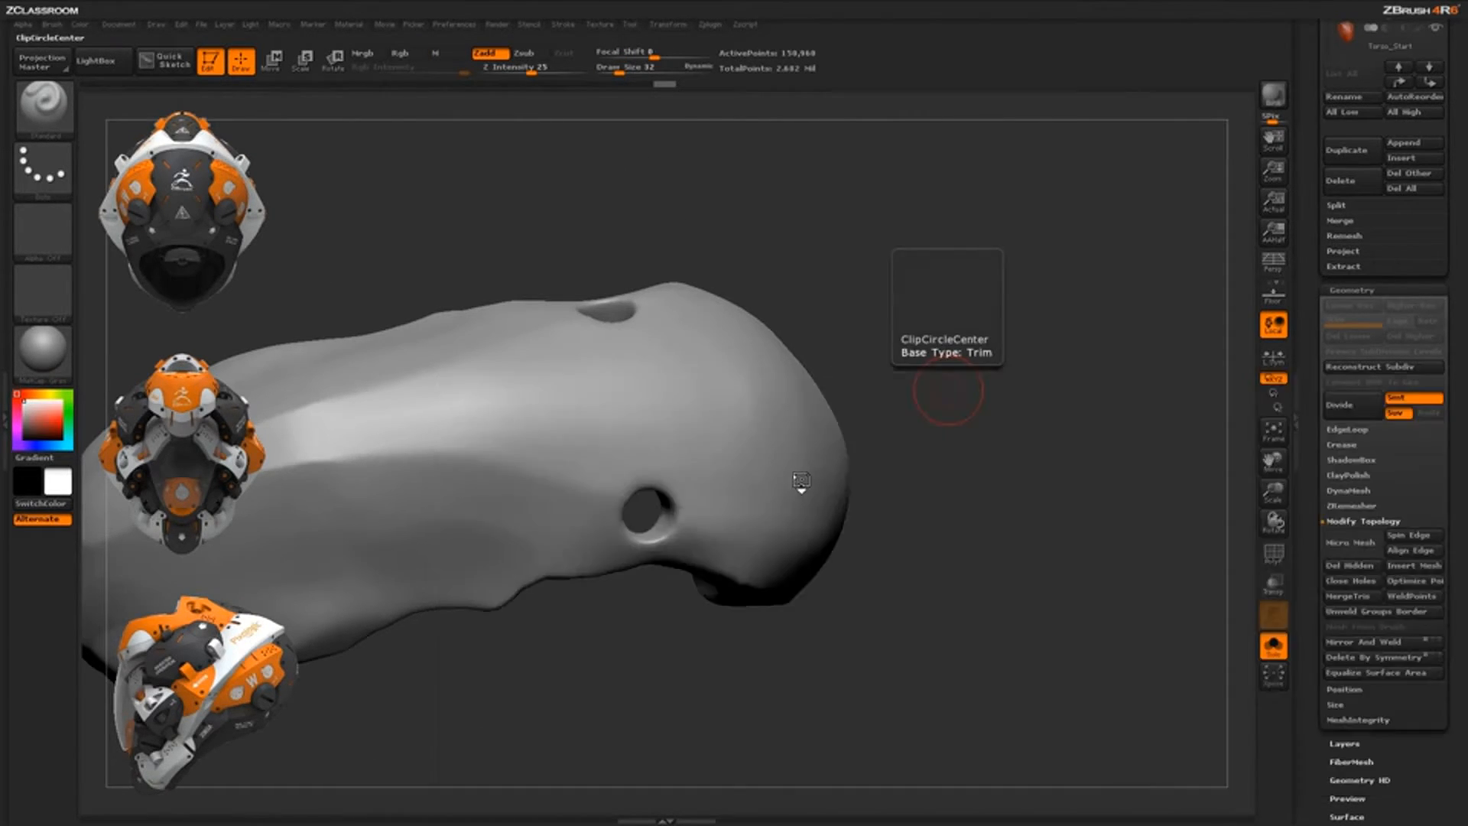
pyautogui.click(747, 512)
# Clip a larger clean round hole over the shell's side hole and rotate to check it
pyautogui.moveTo(907, 413)
pyautogui.mouseDown()
pyautogui.moveTo(1000, 370)
pyautogui.moveTo(958, 378)
pyautogui.moveTo(929, 332)
pyautogui.moveTo(932, 300)
pyautogui.mouseUp()
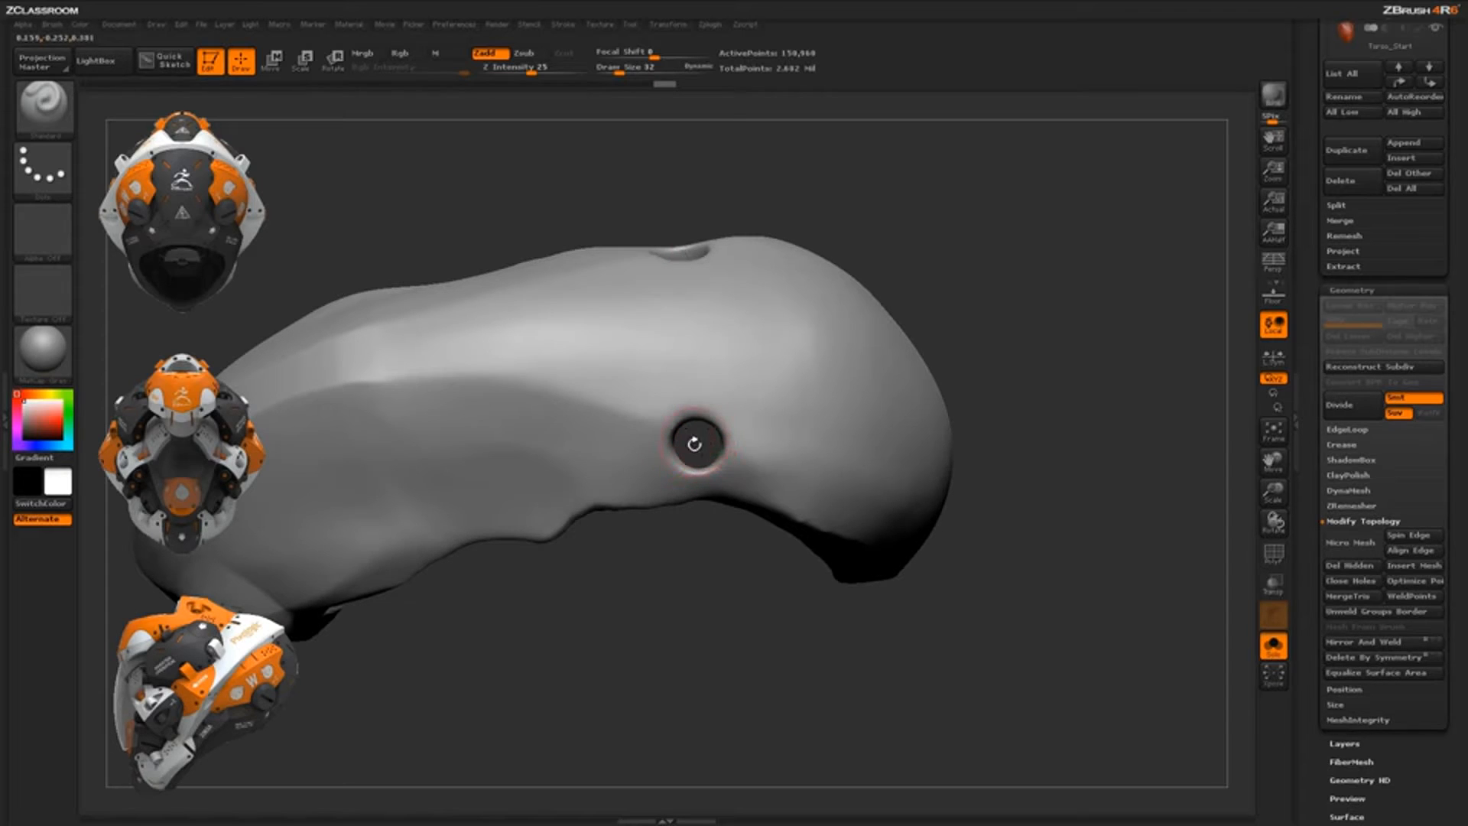
pyautogui.hotkey('ctrl', 'shift')
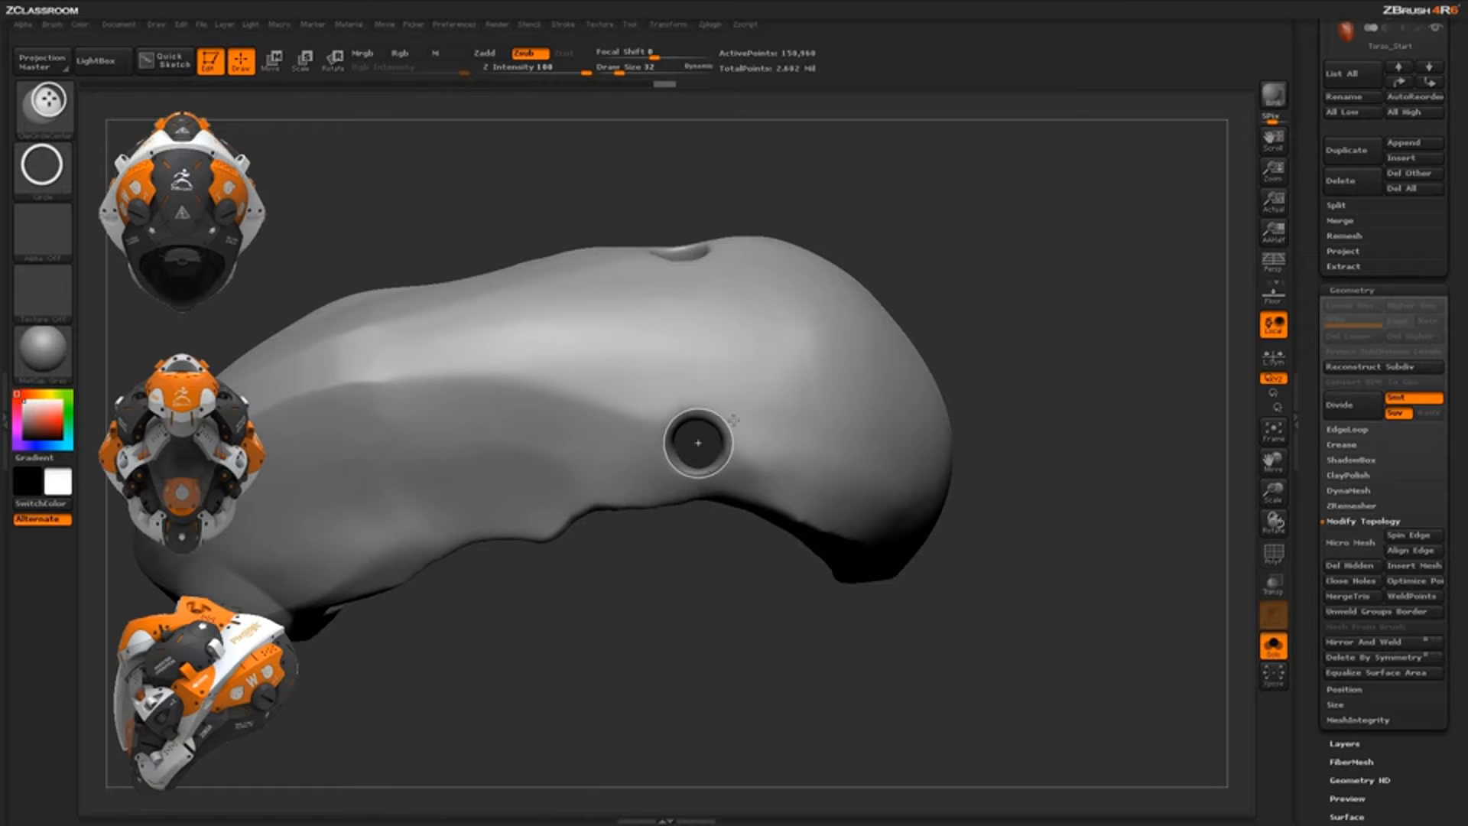
pyautogui.keyDown('ctrl'); pyautogui.keyDown('alt'); pyautogui.keyDown('shift'); pyautogui.moveTo(734, 420); pyautogui.dragTo(733, 420); pyautogui.keyUp('shift'); pyautogui.keyUp('alt'); pyautogui.keyUp('ctrl')
pyautogui.moveTo(790, 638)
pyautogui.mouseDown()
pyautogui.moveTo(793, 547)
pyautogui.moveTo(956, 502)
pyautogui.moveTo(983, 520)
pyautogui.moveTo(948, 616)
pyautogui.moveTo(953, 568)
pyautogui.moveTo(734, 383)
pyautogui.mouseUp()
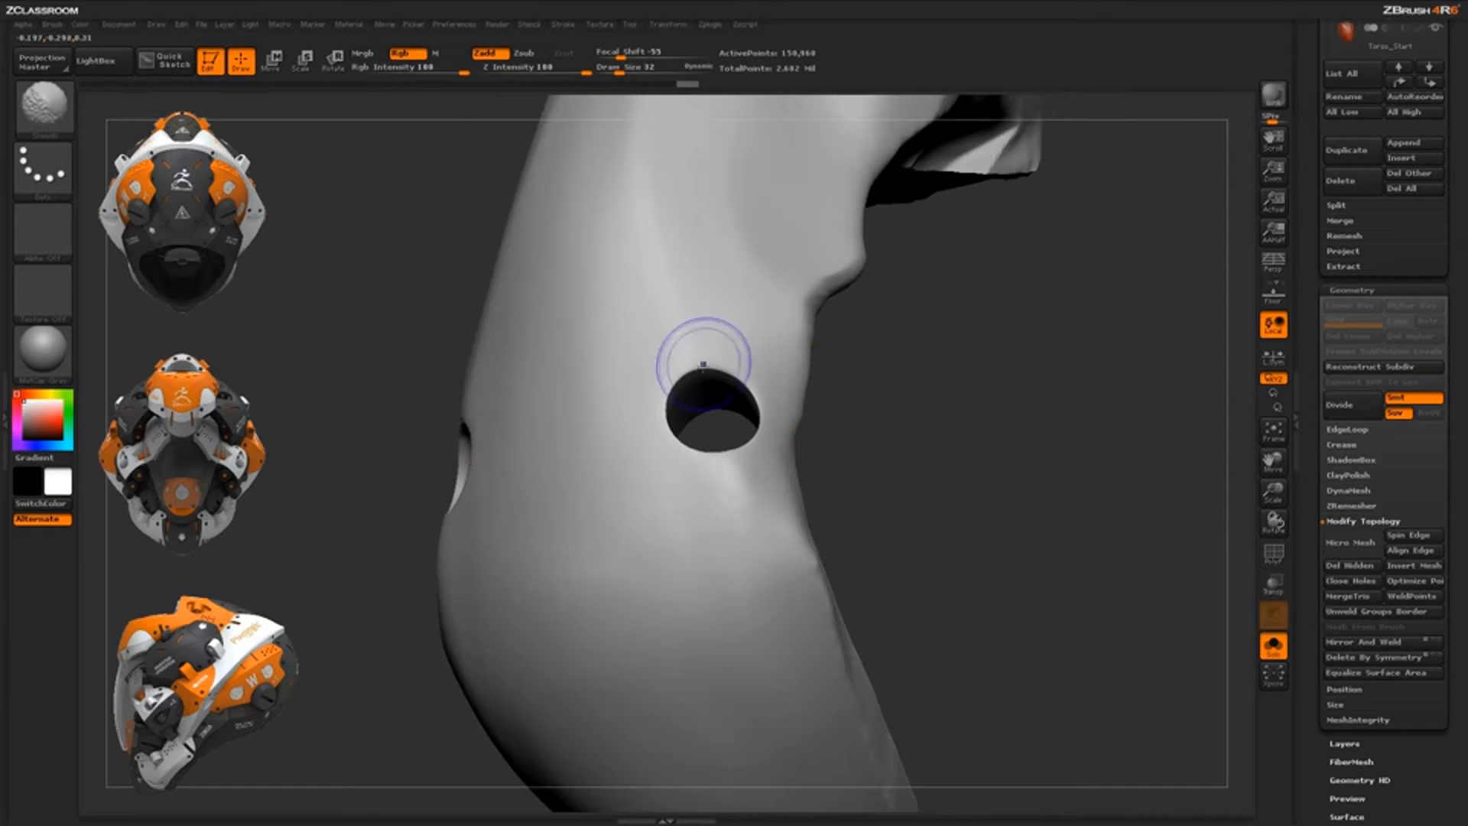
# Smooth the hole's rim and orbit the shell to a side view showing both holes
pyautogui.moveTo(894, 400)
pyautogui.mouseDown()
pyautogui.moveTo(905, 477)
pyautogui.moveTo(878, 439)
pyautogui.moveTo(802, 450)
pyautogui.mouseUp()
pyautogui.keyDown('shift'); pyautogui.moveTo(687, 430); pyautogui.dragTo(673, 359); pyautogui.keyUp('shift')
pyautogui.moveTo(859, 421); pyautogui.dragTo(910, 306)
pyautogui.moveTo(864, 436)
pyautogui.keyDown('alt'); pyautogui.mouseDown()
pyautogui.moveTo(869, 395)
pyautogui.moveTo(928, 389)
pyautogui.moveTo(924, 429)
pyautogui.moveTo(937, 370)
pyautogui.moveTo(652, 514)
pyautogui.mouseUp(); pyautogui.keyUp('alt')
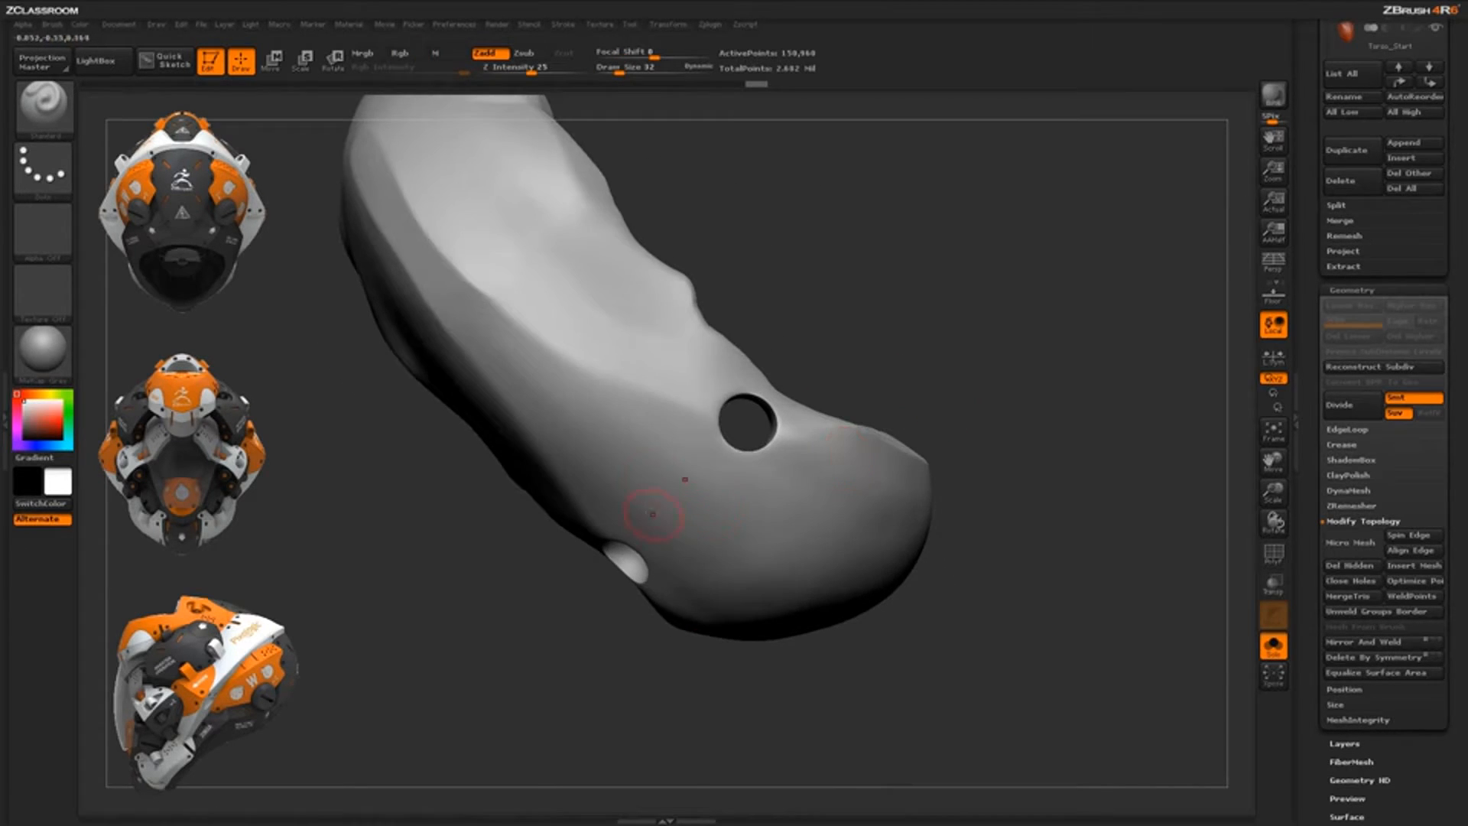
pyautogui.moveTo(892, 363); pyautogui.dragTo(918, 318)
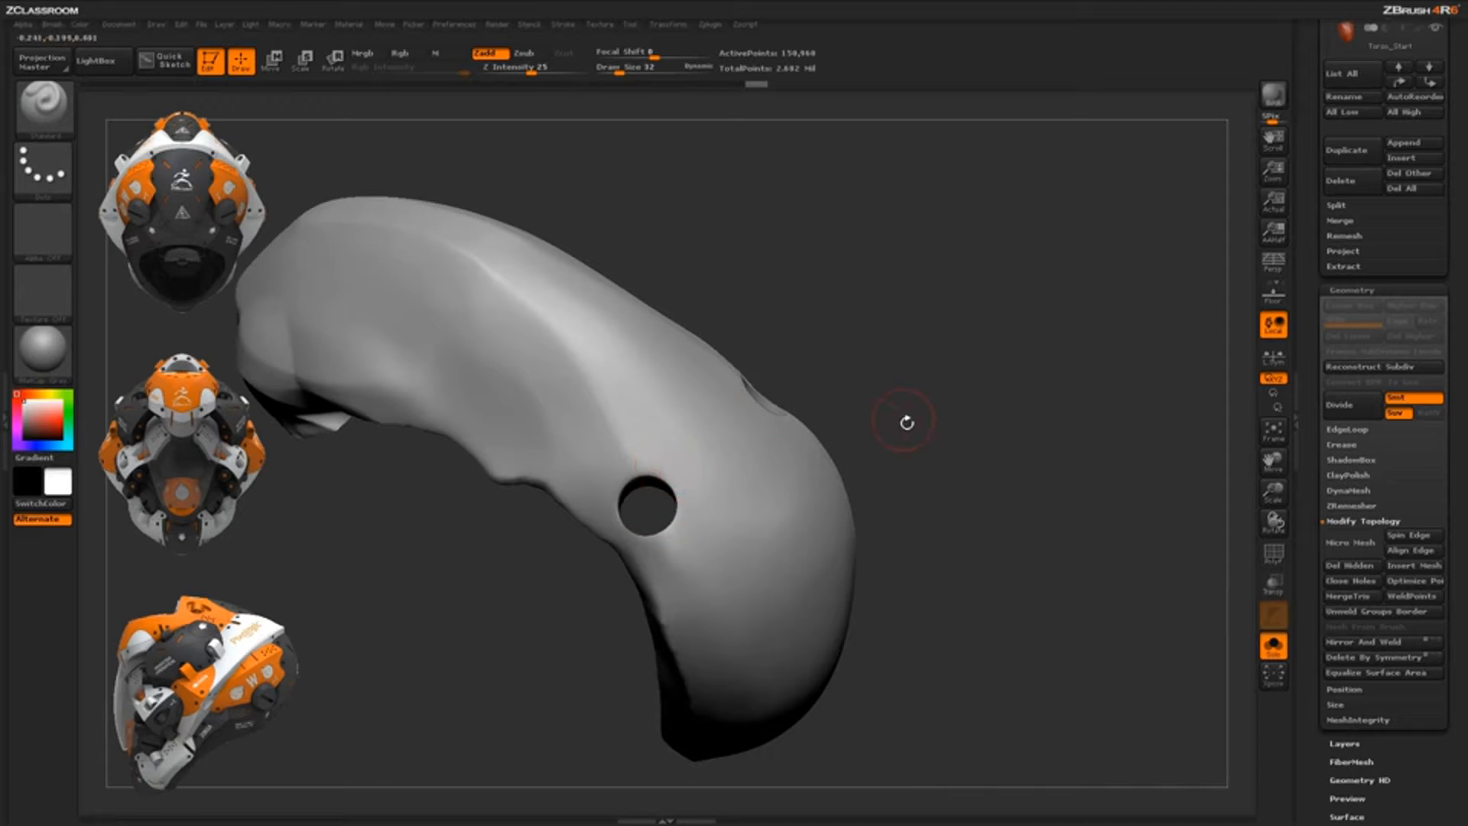
pyautogui.moveTo(904, 419)
pyautogui.mouseDown()
pyautogui.moveTo(868, 451)
pyautogui.moveTo(943, 498)
pyautogui.moveTo(985, 606)
pyautogui.moveTo(745, 604)
pyautogui.moveTo(757, 552)
pyautogui.mouseUp()
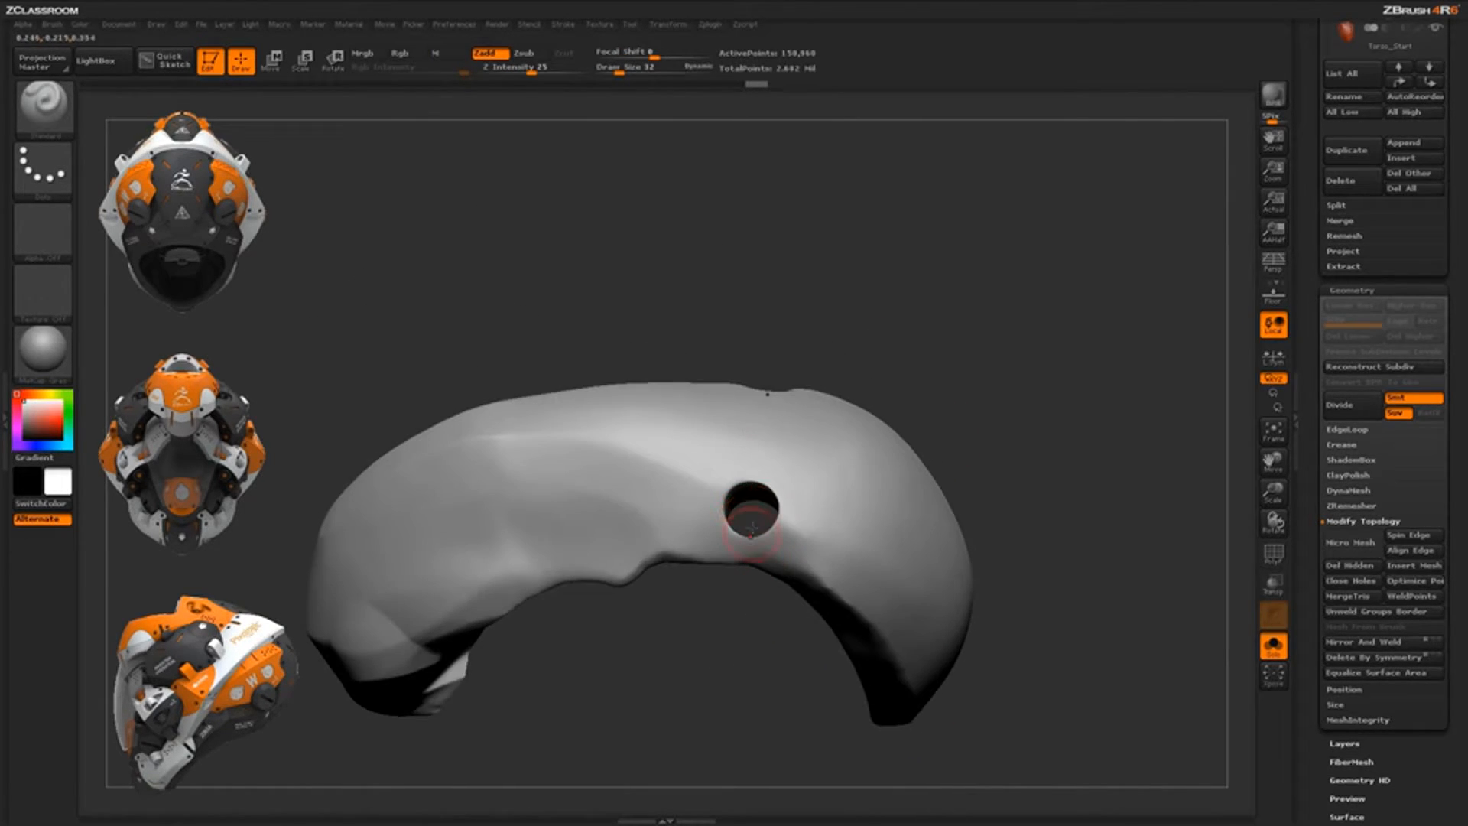
pyautogui.moveTo(735, 640); pyautogui.dragTo(741, 652)
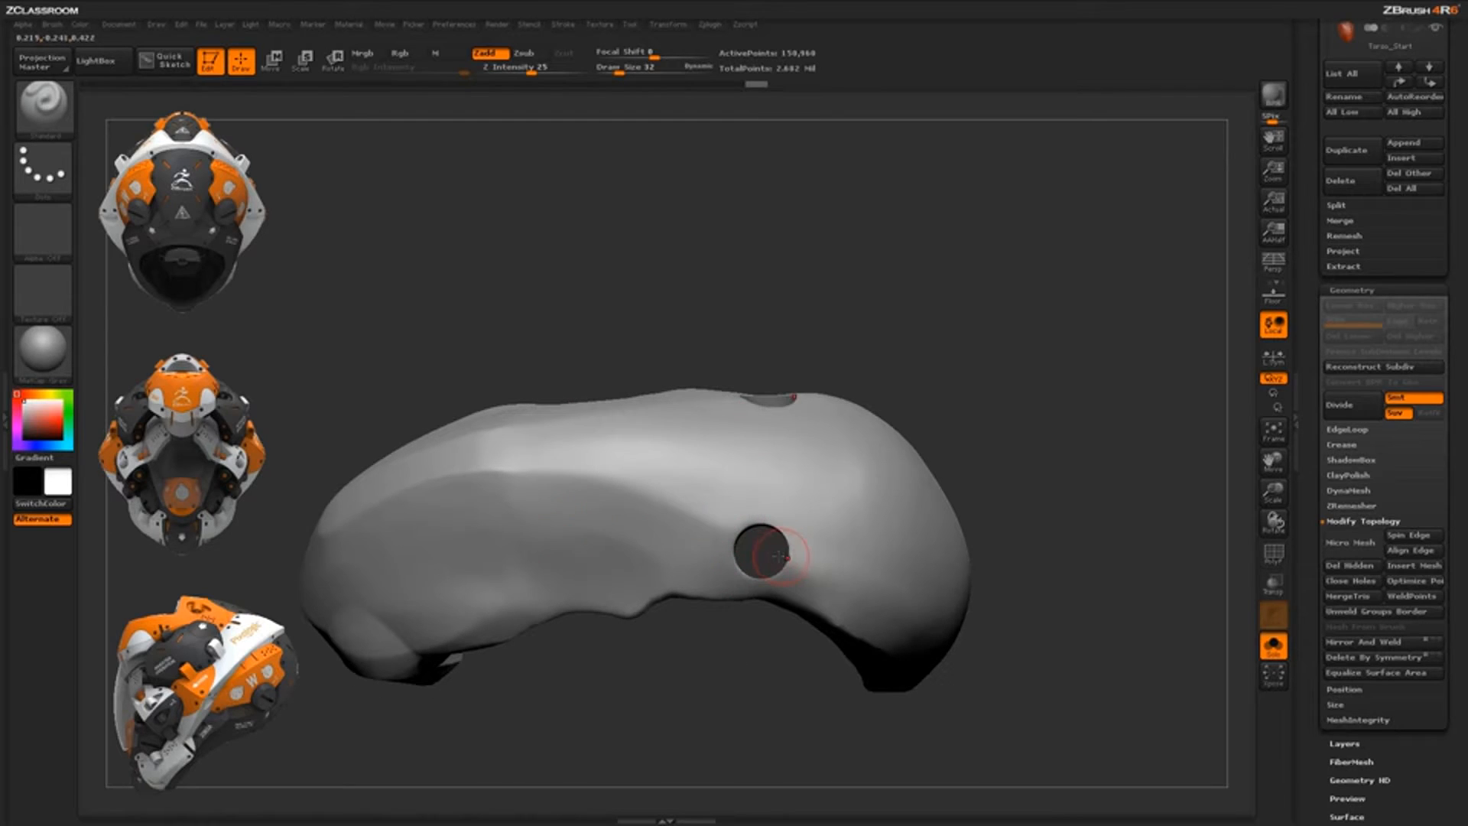
# Widen the round hole with a ClipCircle cut and orbit to inspect it
pyautogui.hotkey('ctrl', 'shift')
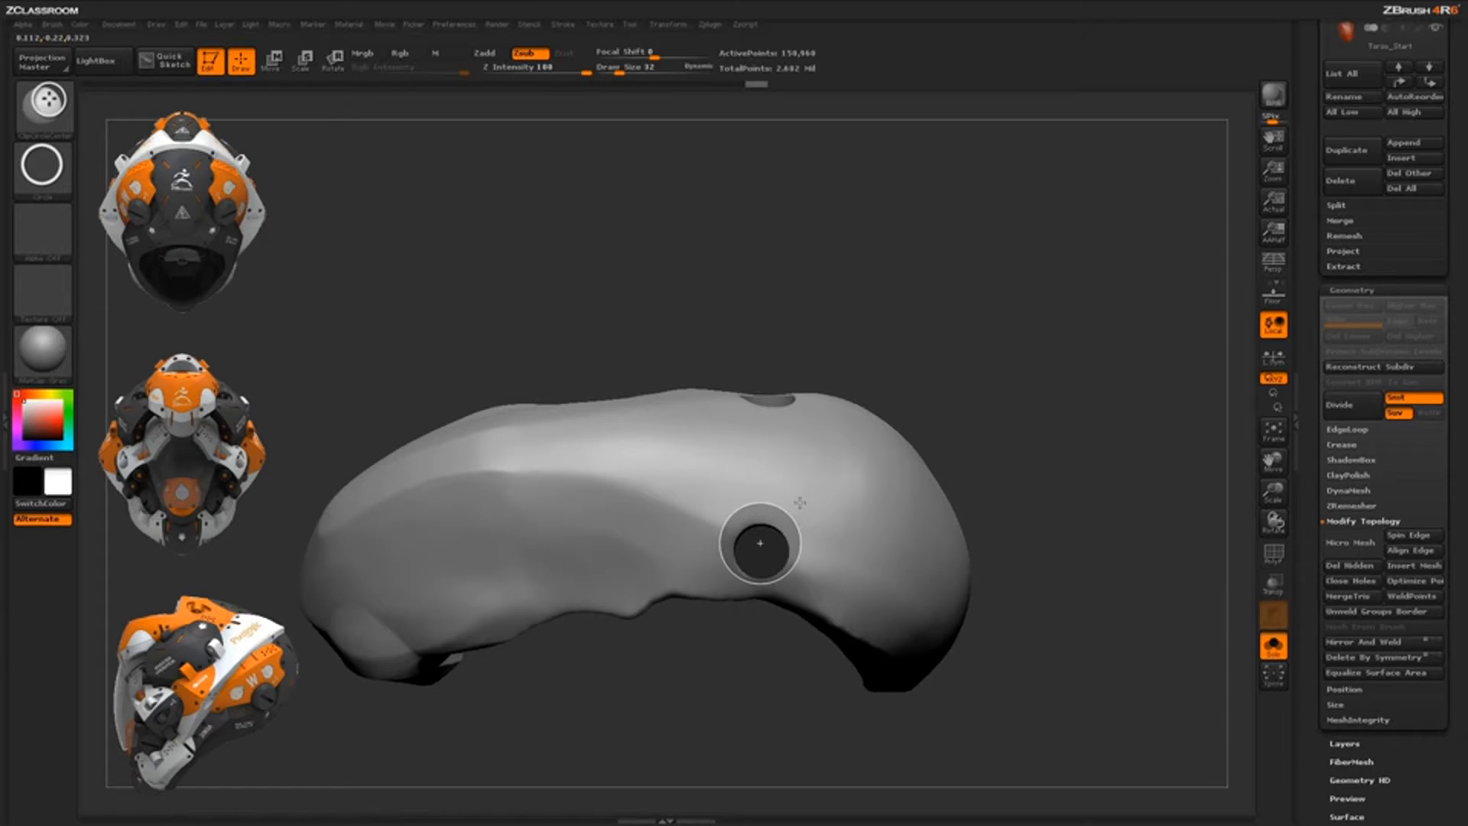
pyautogui.keyDown('ctrl'); pyautogui.keyDown('shift'); pyautogui.moveTo(800, 501); pyautogui.dragTo(800, 501); pyautogui.keyUp('shift'); pyautogui.keyUp('ctrl')
pyautogui.moveTo(984, 511)
pyautogui.mouseDown()
pyautogui.moveTo(993, 427)
pyautogui.moveTo(974, 541)
pyautogui.moveTo(948, 504)
pyautogui.moveTo(880, 475)
pyautogui.moveTo(926, 464)
pyautogui.moveTo(977, 505)
pyautogui.moveTo(964, 491)
pyautogui.moveTo(973, 547)
pyautogui.moveTo(847, 465)
pyautogui.mouseUp()
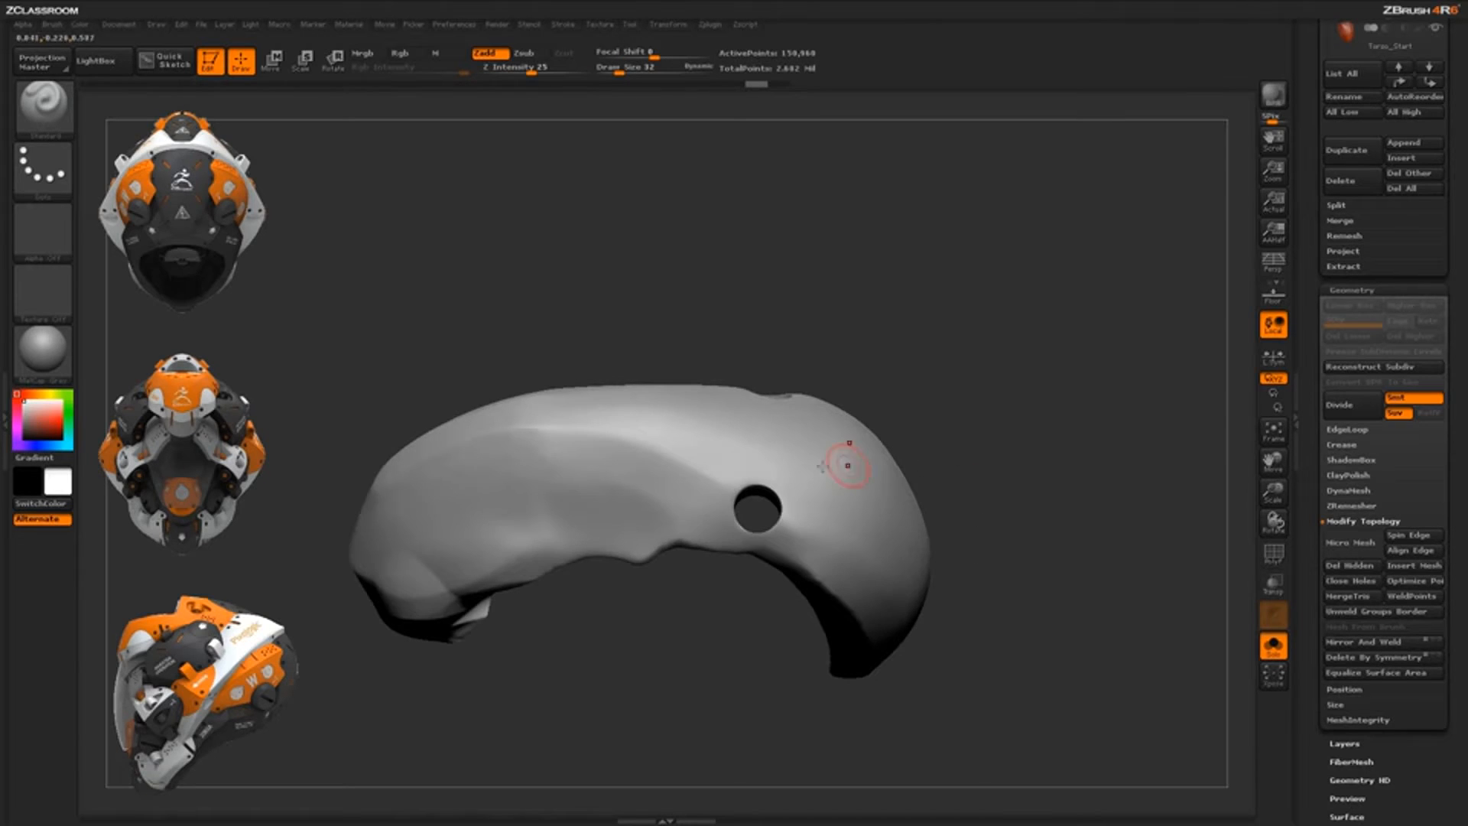
pyautogui.moveTo(971, 524)
pyautogui.mouseDown()
pyautogui.moveTo(954, 479)
pyautogui.moveTo(1002, 383)
pyautogui.moveTo(983, 514)
pyautogui.moveTo(941, 593)
pyautogui.moveTo(882, 563)
pyautogui.moveTo(907, 609)
pyautogui.moveTo(885, 563)
pyautogui.moveTo(810, 535)
pyautogui.moveTo(711, 455)
pyautogui.moveTo(787, 456)
pyautogui.moveTo(774, 465)
pyautogui.mouseUp()
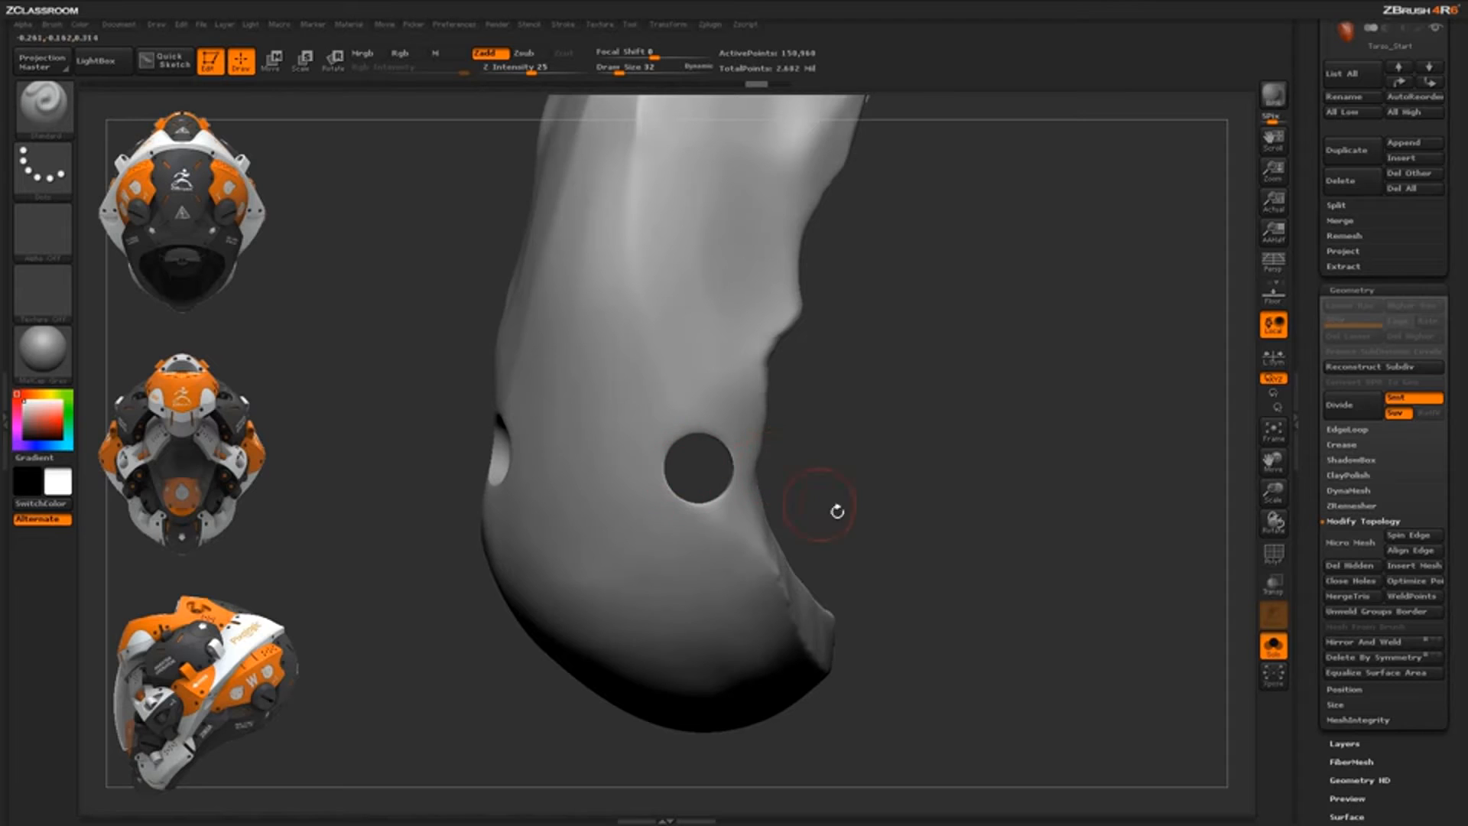
pyautogui.moveTo(837, 510)
pyautogui.mouseDown()
pyautogui.moveTo(931, 469)
pyautogui.moveTo(741, 459)
pyautogui.moveTo(850, 474)
pyautogui.moveTo(847, 528)
pyautogui.mouseUp()
pyautogui.moveTo(825, 440)
pyautogui.mouseDown()
pyautogui.moveTo(787, 449)
pyautogui.moveTo(718, 507)
pyautogui.mouseUp()
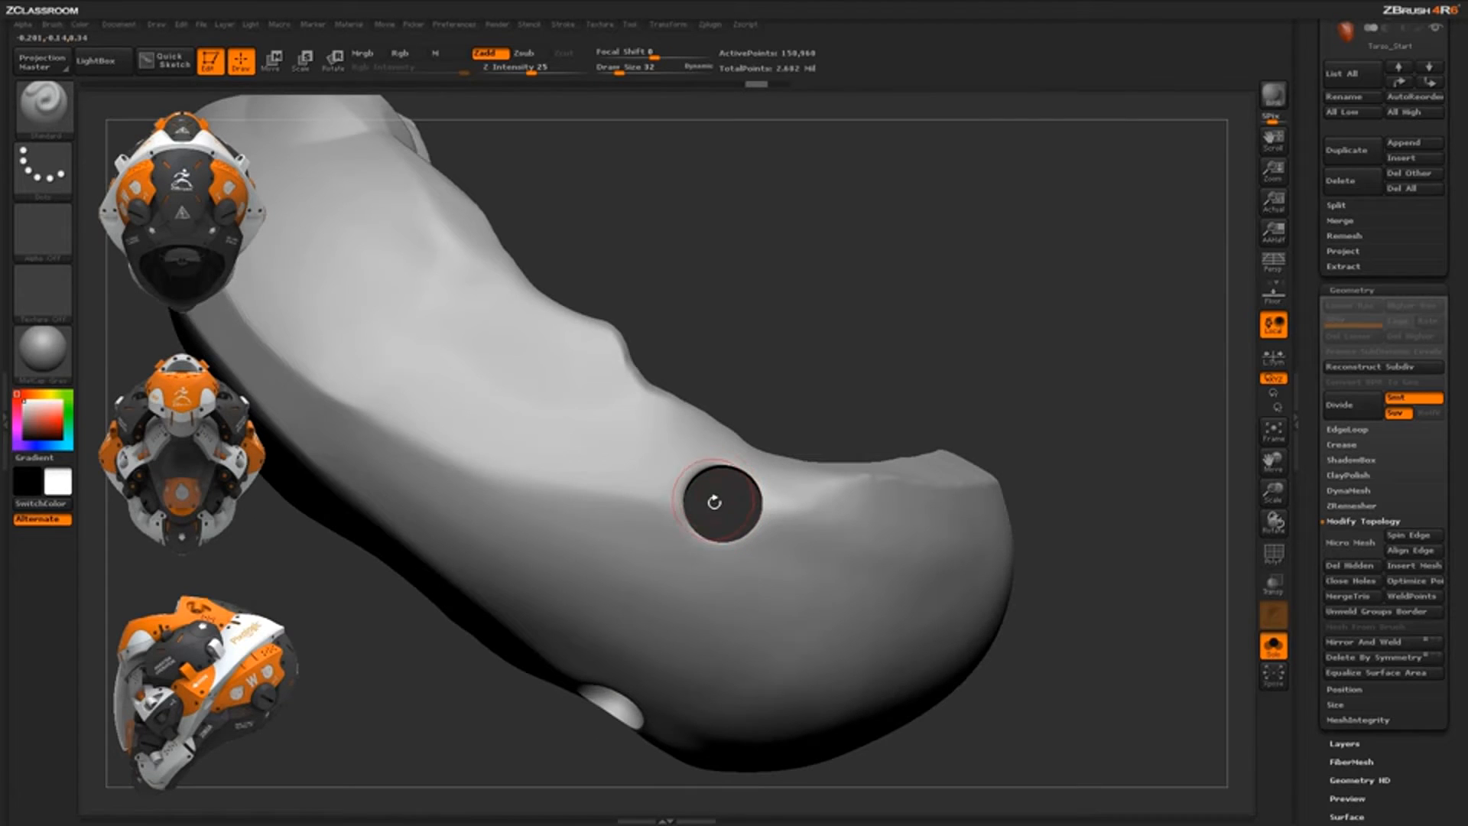
pyautogui.moveTo(964, 439)
pyautogui.keyDown('alt'); pyautogui.mouseDown()
pyautogui.moveTo(989, 459)
pyautogui.moveTo(983, 397)
pyautogui.moveTo(966, 426)
pyautogui.moveTo(976, 393)
pyautogui.moveTo(892, 627)
pyautogui.moveTo(878, 594)
pyautogui.moveTo(914, 655)
pyautogui.moveTo(907, 620)
pyautogui.mouseUp(); pyautogui.keyUp('alt')
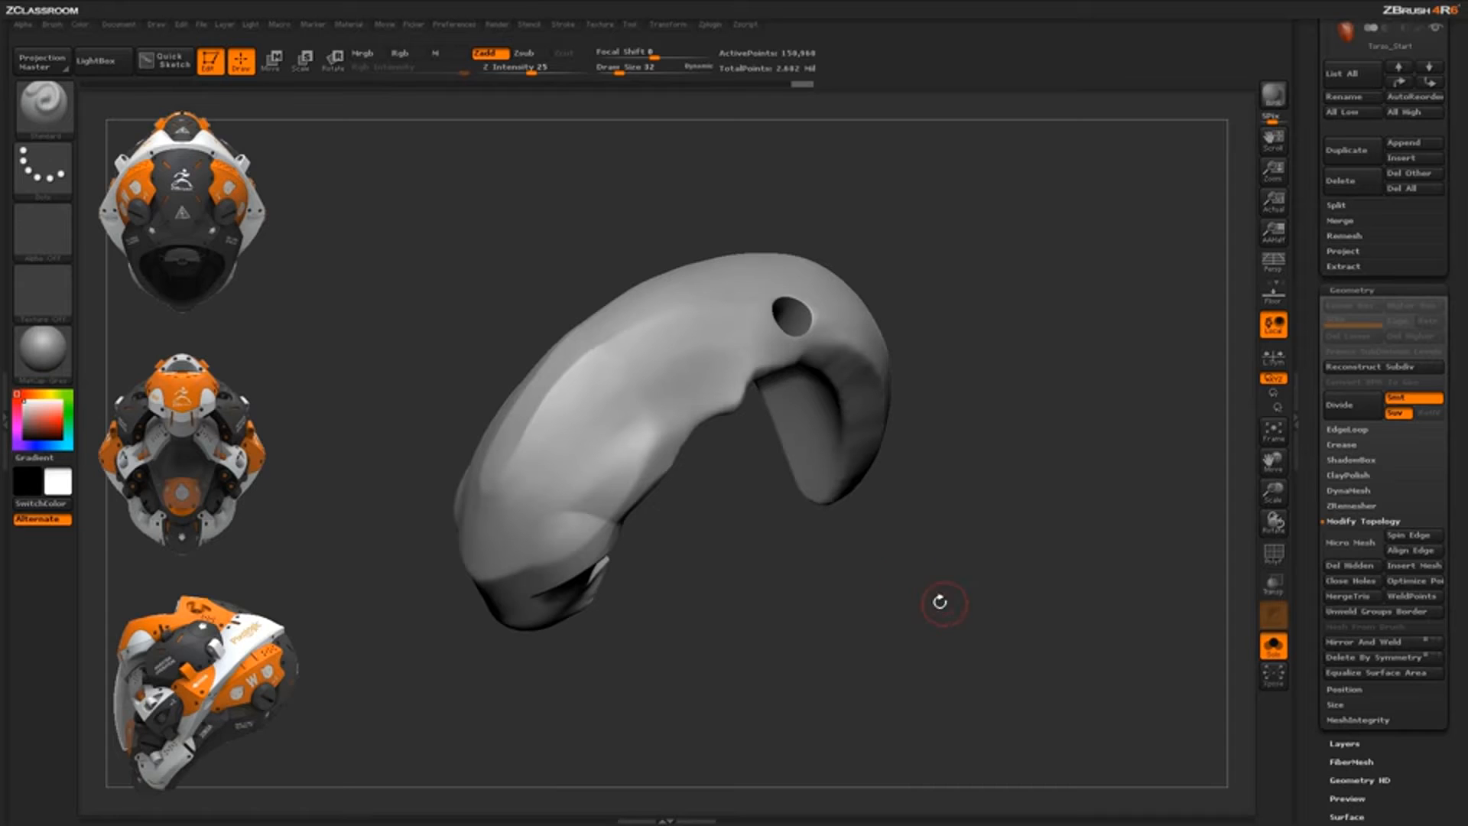
# Pick ClipCurve from the brush library's C brushes as the clipping brush
pyautogui.press('b')
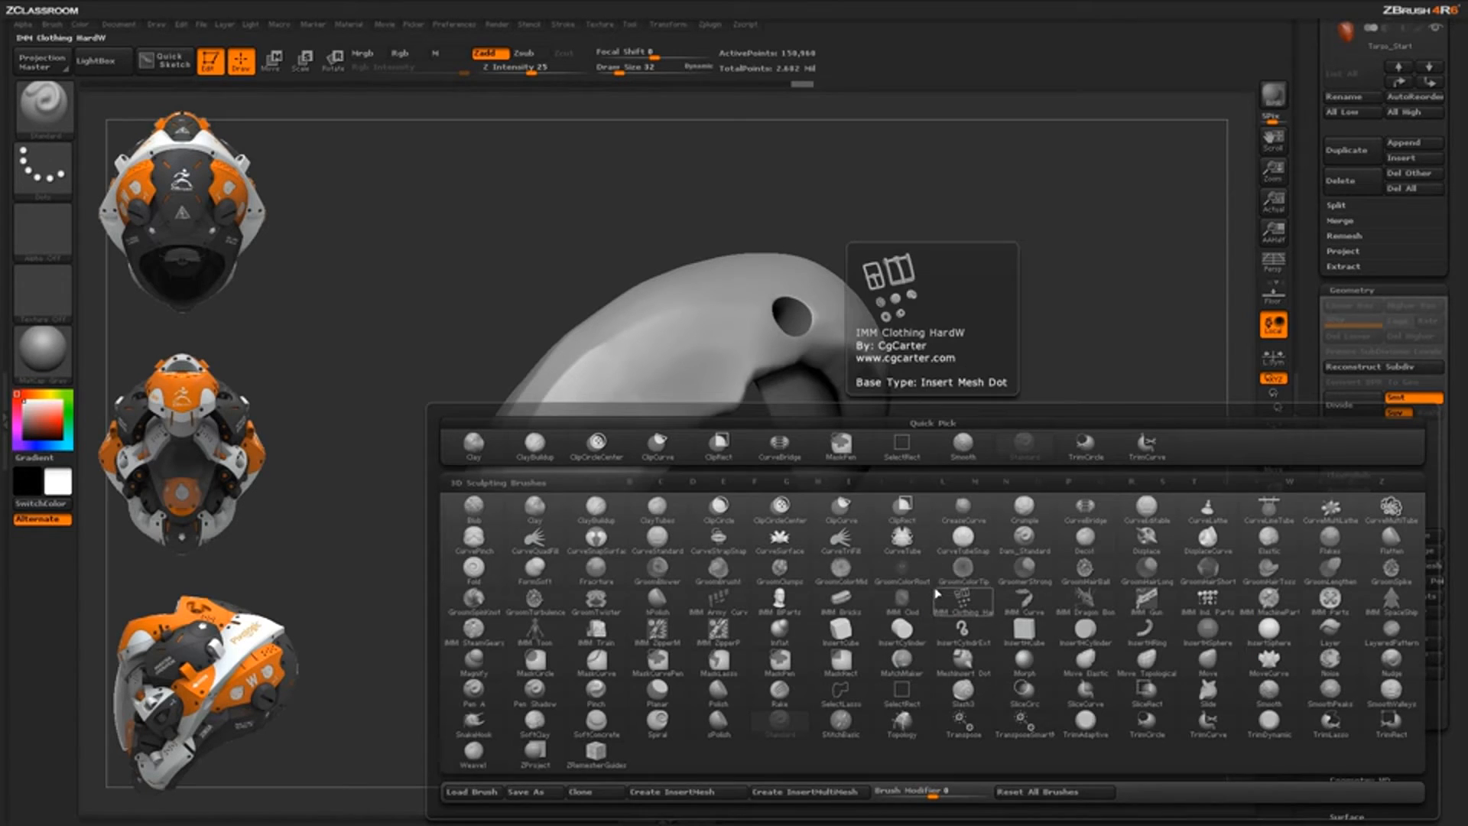
pyautogui.press('c')
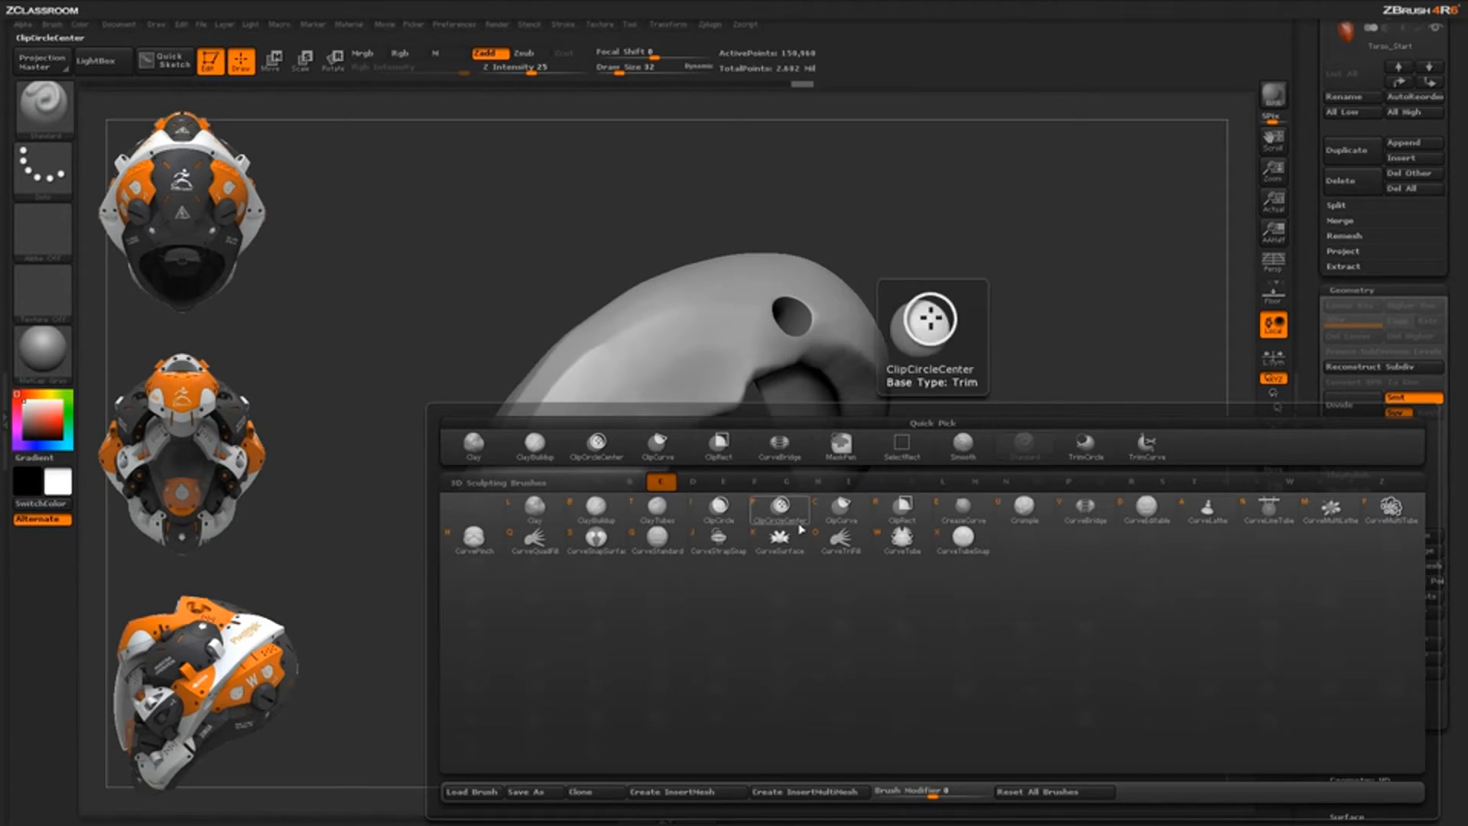
pyautogui.click(844, 508)
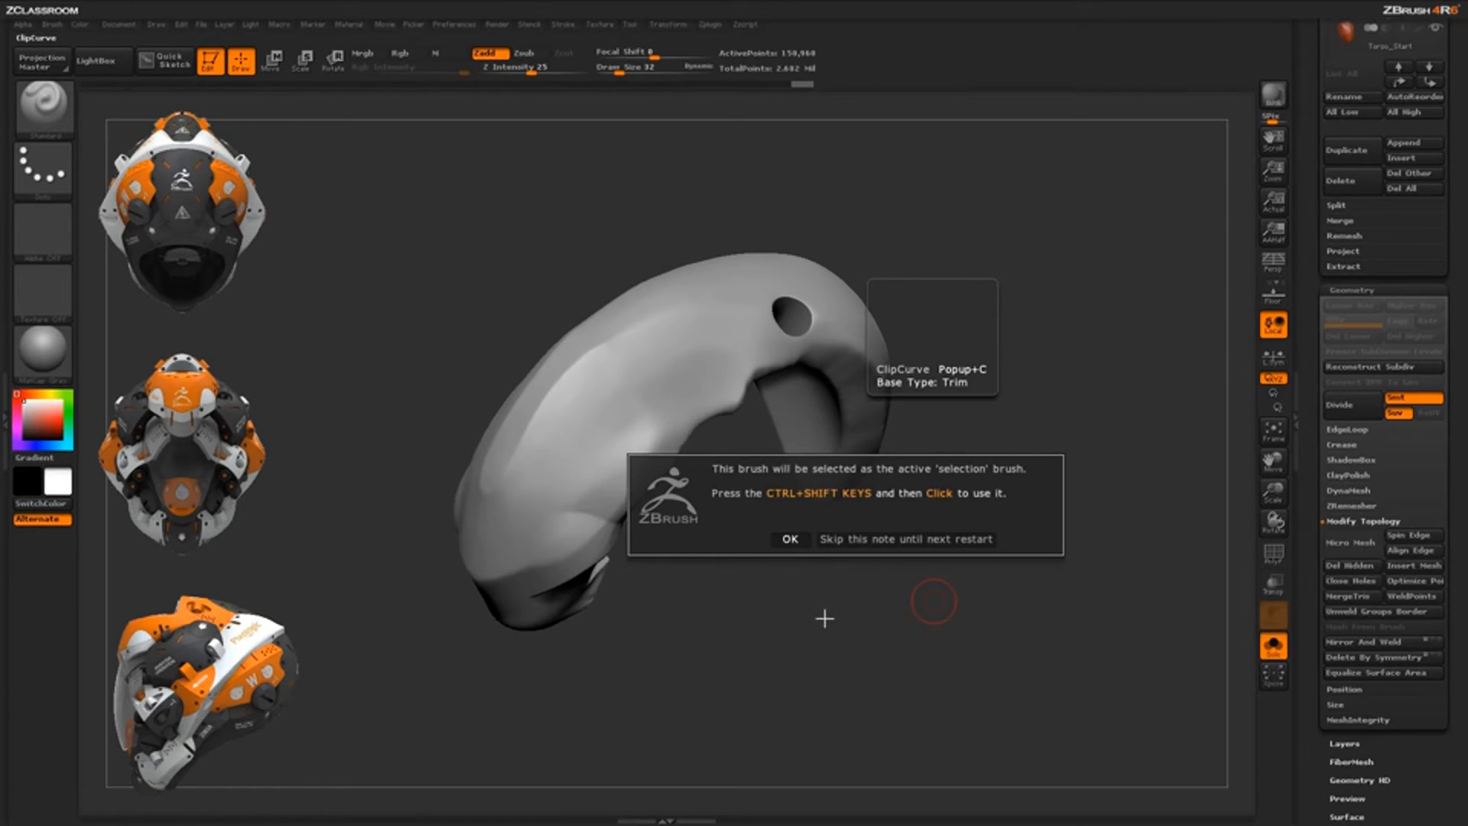
pyautogui.click(794, 539)
pyautogui.hotkey('ctrl', 'shift')
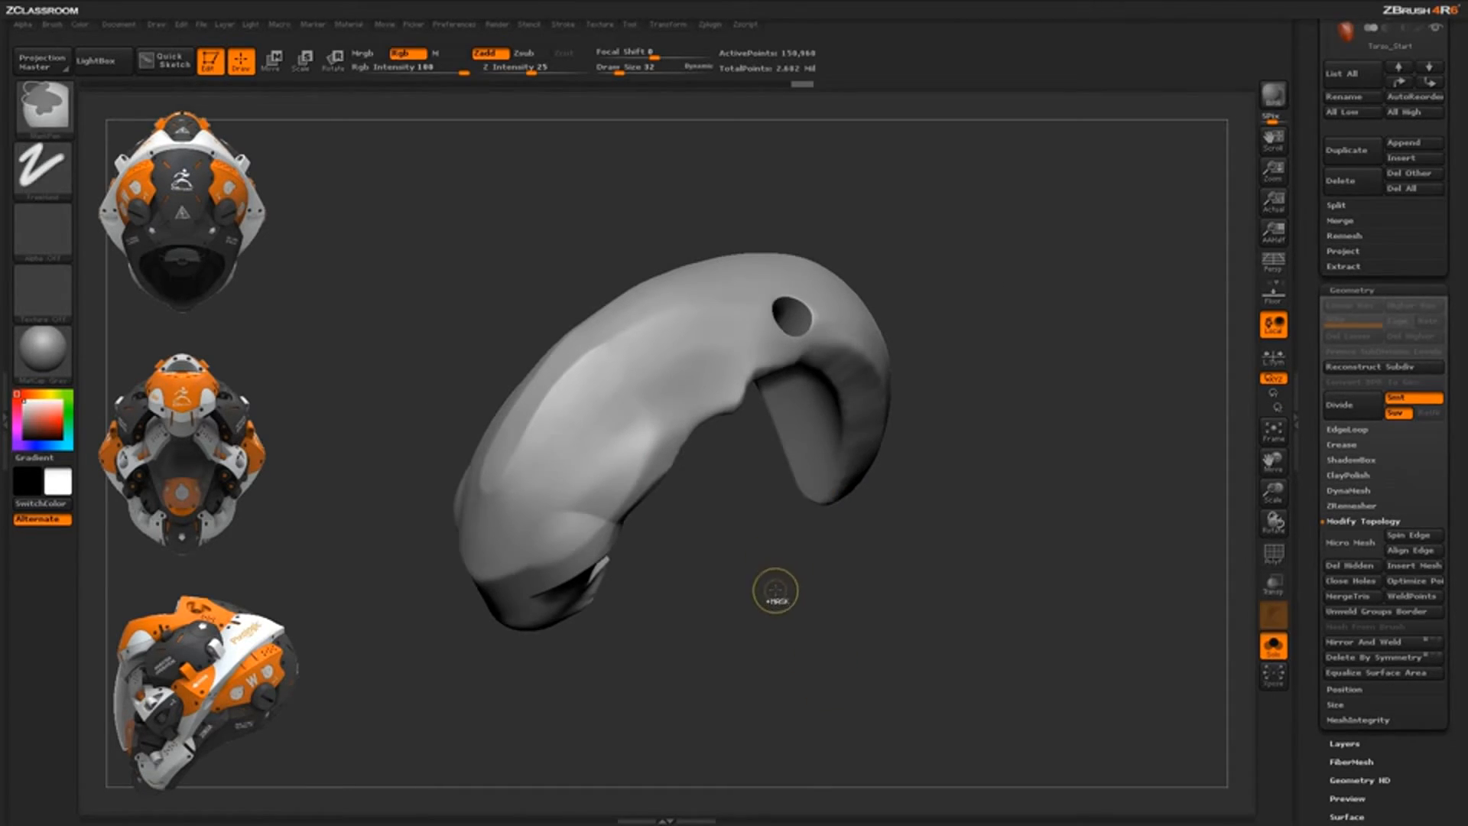
pyautogui.hotkey('ctrl', 'shift')
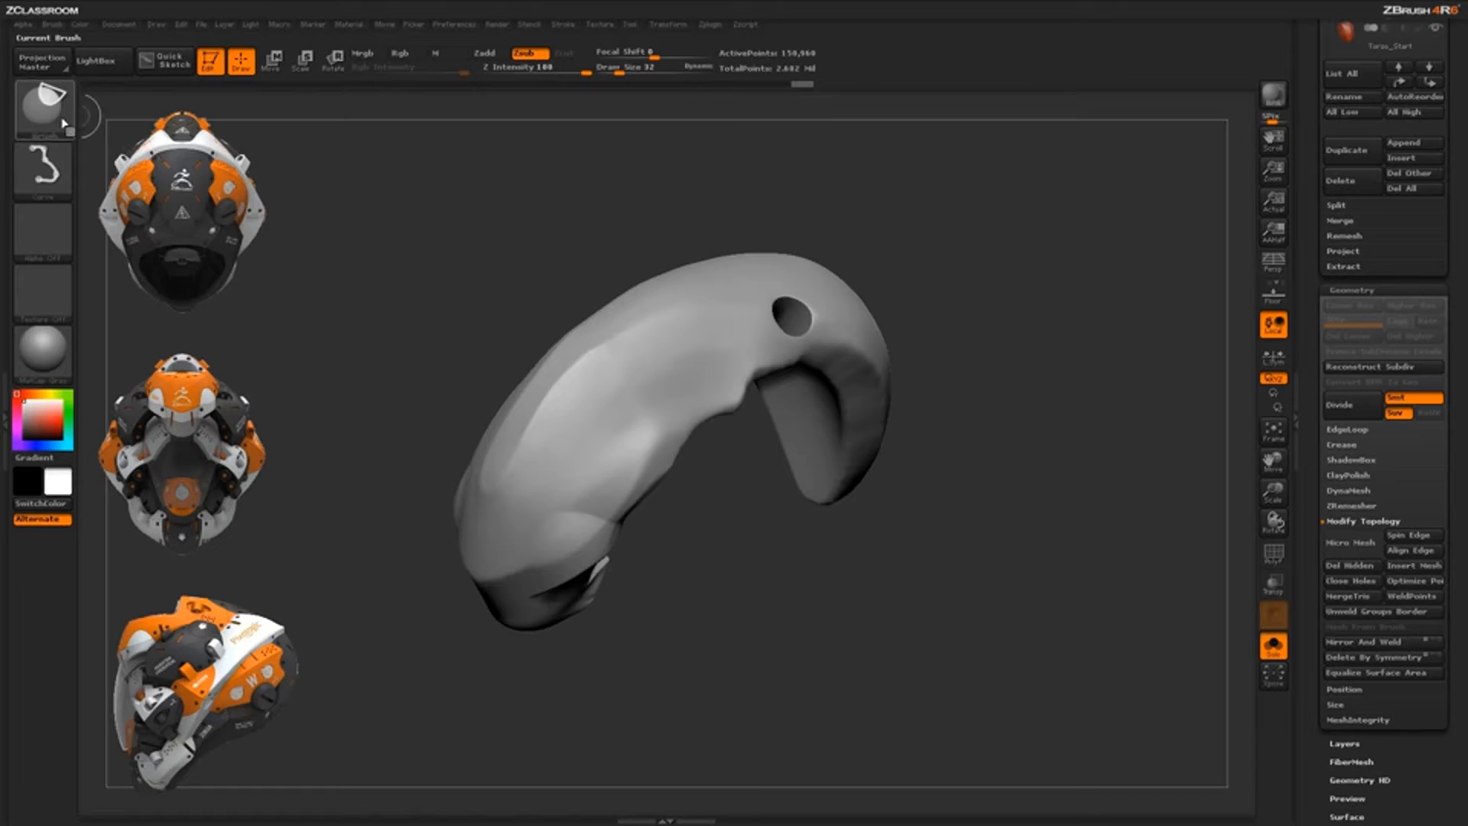
# Set the clip stroke type to Lasso and turn the model to a front view
pyautogui.click(60, 182)
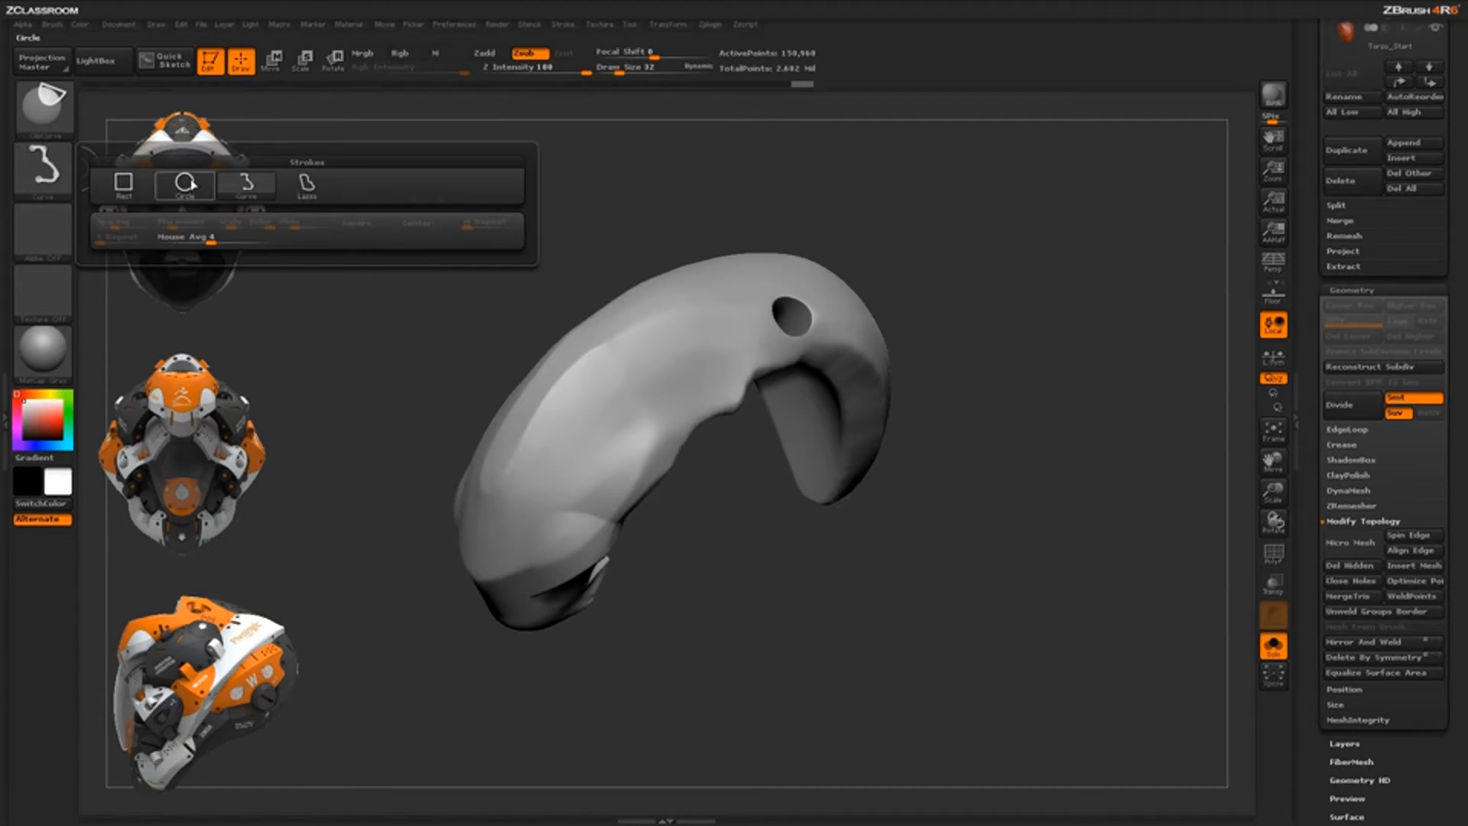
pyautogui.click(307, 184)
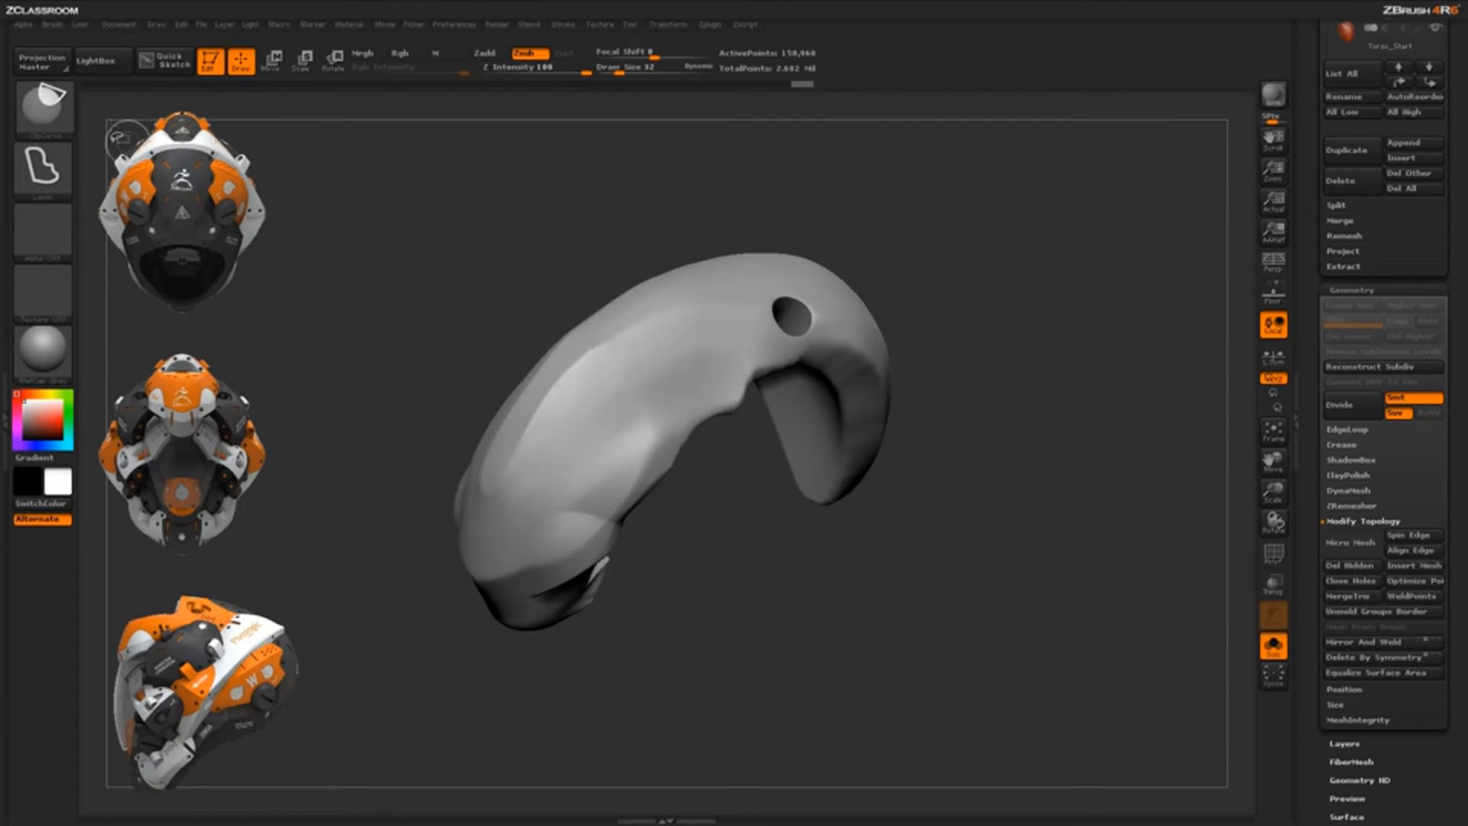
pyautogui.moveTo(55, 119)
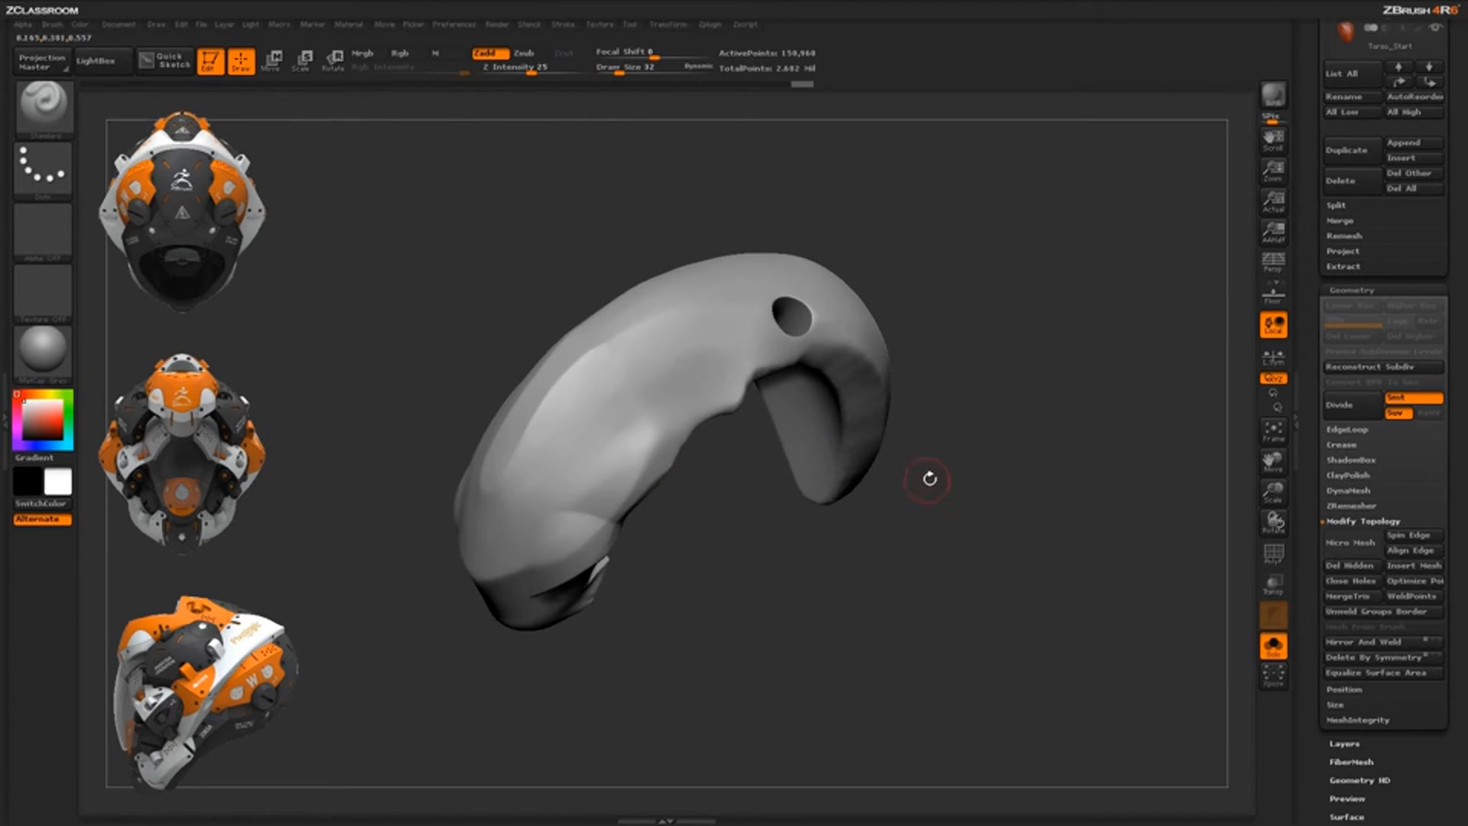
pyautogui.moveTo(931, 479)
pyautogui.mouseDown()
pyautogui.moveTo(966, 474)
pyautogui.moveTo(960, 530)
pyautogui.moveTo(851, 360)
pyautogui.moveTo(780, 430)
pyautogui.moveTo(795, 497)
pyautogui.moveTo(883, 600)
pyautogui.moveTo(719, 665)
pyautogui.moveTo(838, 360)
pyautogui.moveTo(955, 535)
pyautogui.moveTo(996, 672)
pyautogui.moveTo(1006, 642)
pyautogui.moveTo(983, 623)
pyautogui.moveTo(960, 632)
pyautogui.moveTo(986, 594)
pyautogui.mouseUp()
# Try lasso and notch clip cuts on the shell, undo them, and show the clip modifiers
pyautogui.hotkey('ctrl', 'shift')
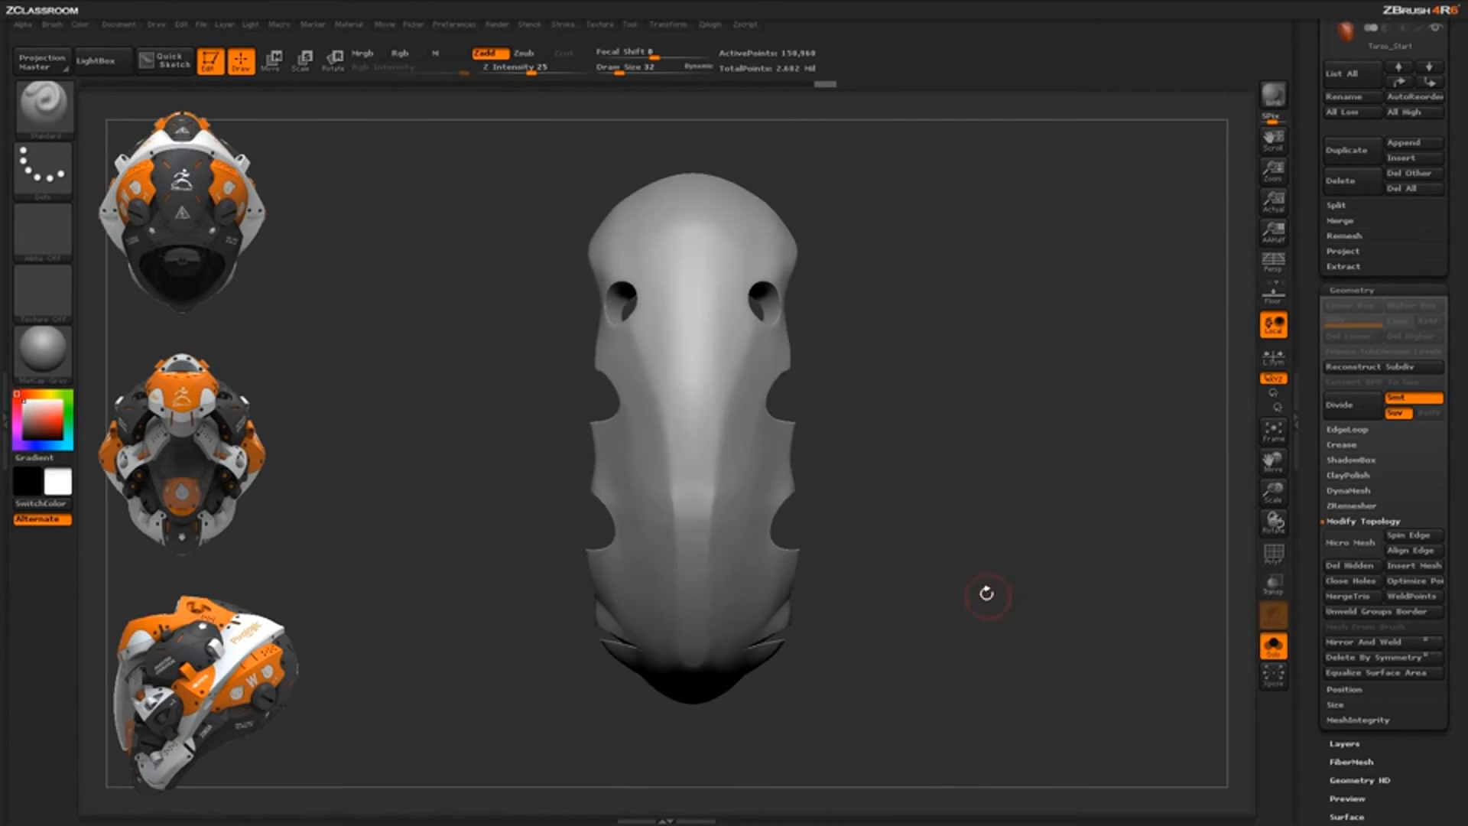
pyautogui.hotkey('ctrl', 'z')
pyautogui.moveTo(893, 301)
pyautogui.keyDown('ctrl'); pyautogui.keyDown('shift'); pyautogui.mouseDown()
pyautogui.moveTo(764, 387)
pyautogui.moveTo(783, 489)
pyautogui.moveTo(787, 699)
pyautogui.mouseUp(); pyautogui.keyUp('shift'); pyautogui.keyUp('ctrl')
pyautogui.moveTo(993, 623); pyautogui.dragTo(969, 563)
pyautogui.hotkey('ctrl', 'z')
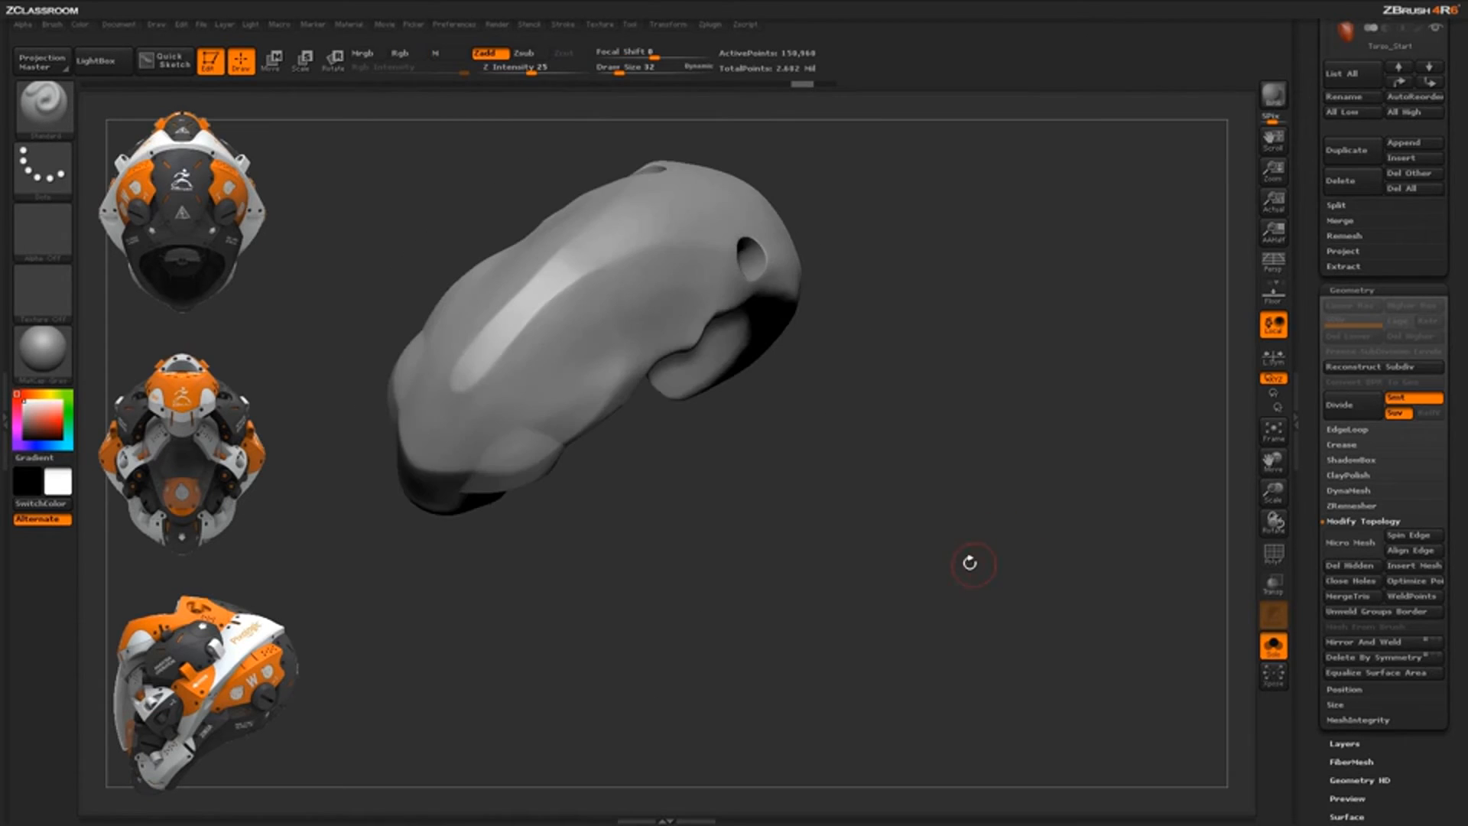
pyautogui.moveTo(714, 549); pyautogui.dragTo(771, 648)
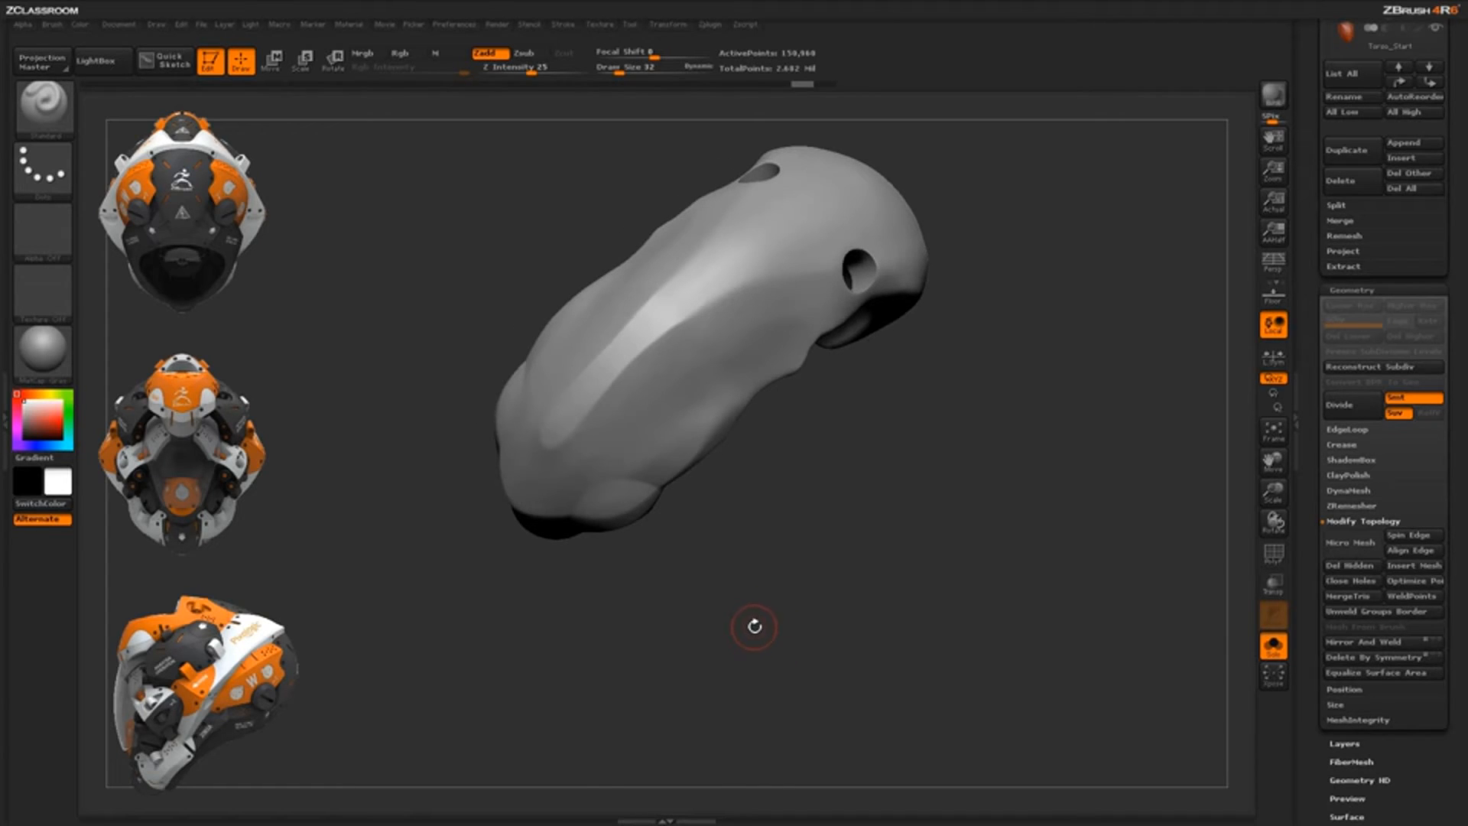
pyautogui.press('ctrl')
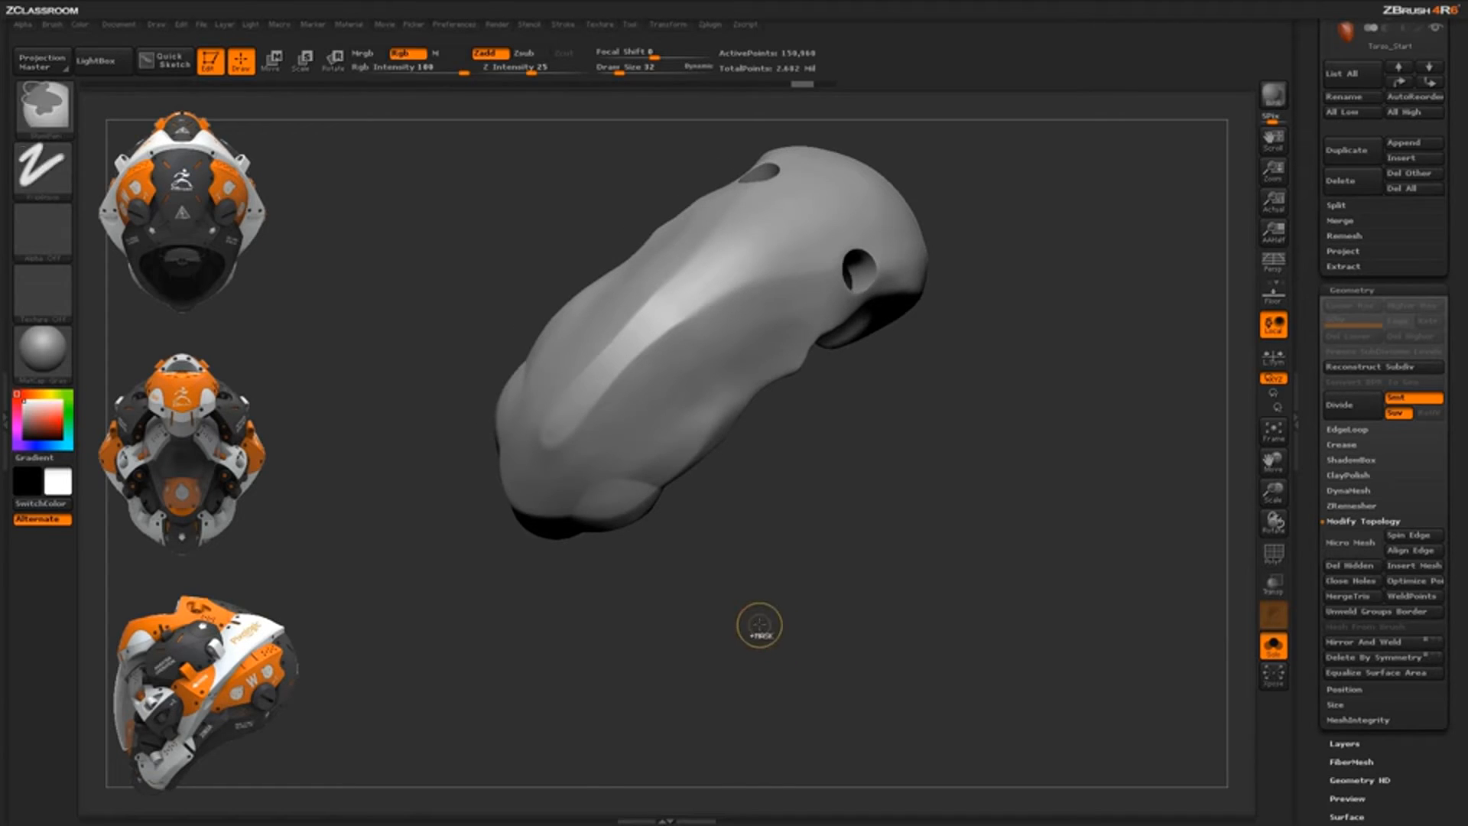
pyautogui.hotkey('ctrl', 'space')
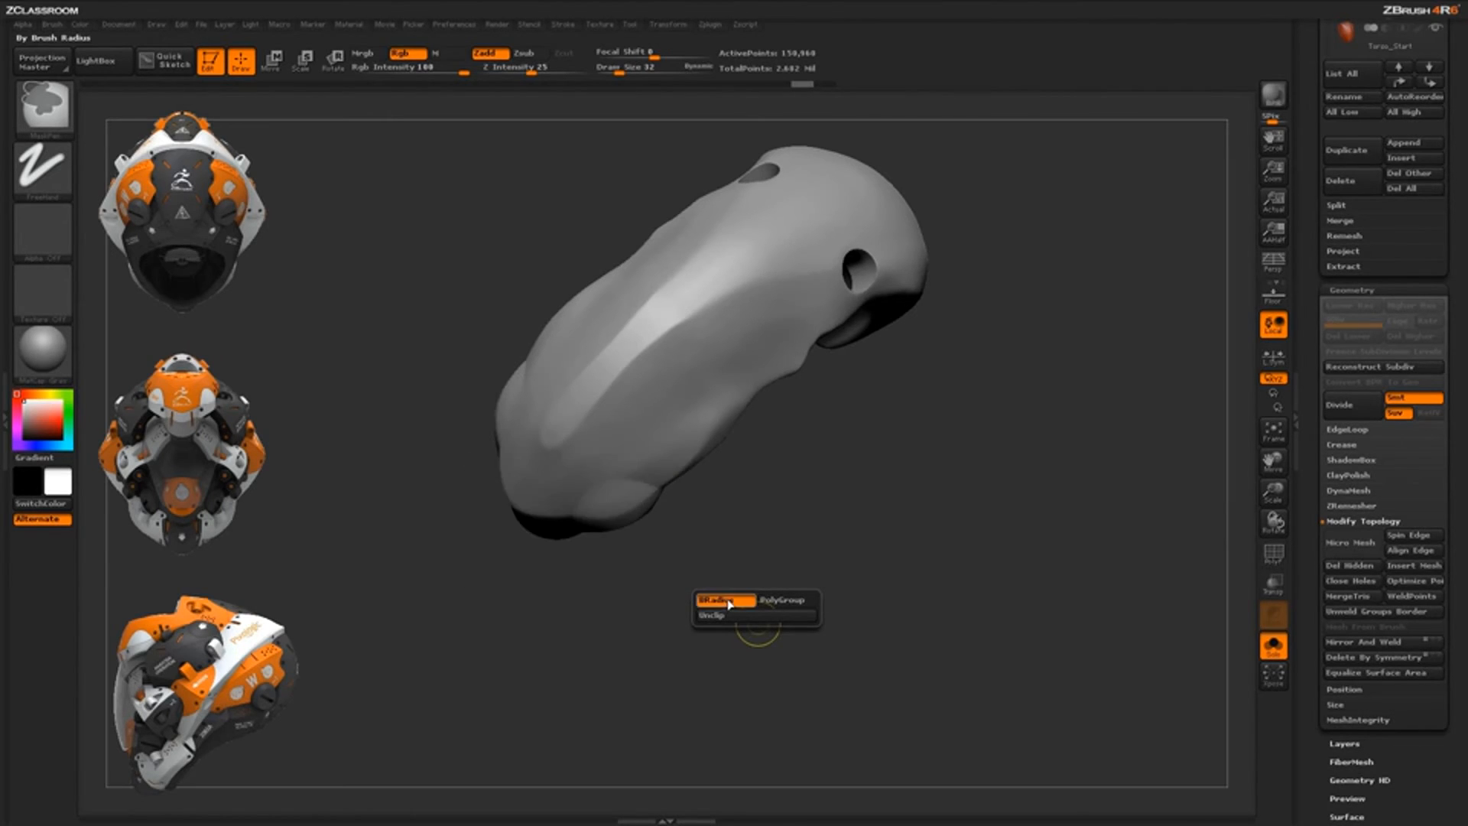
# From a back view, trim both lower sides of the shell, inspect the cavity, then undo
pyautogui.moveTo(816, 515)
pyautogui.mouseDown()
pyautogui.moveTo(816, 502)
pyautogui.moveTo(870, 511)
pyautogui.mouseUp()
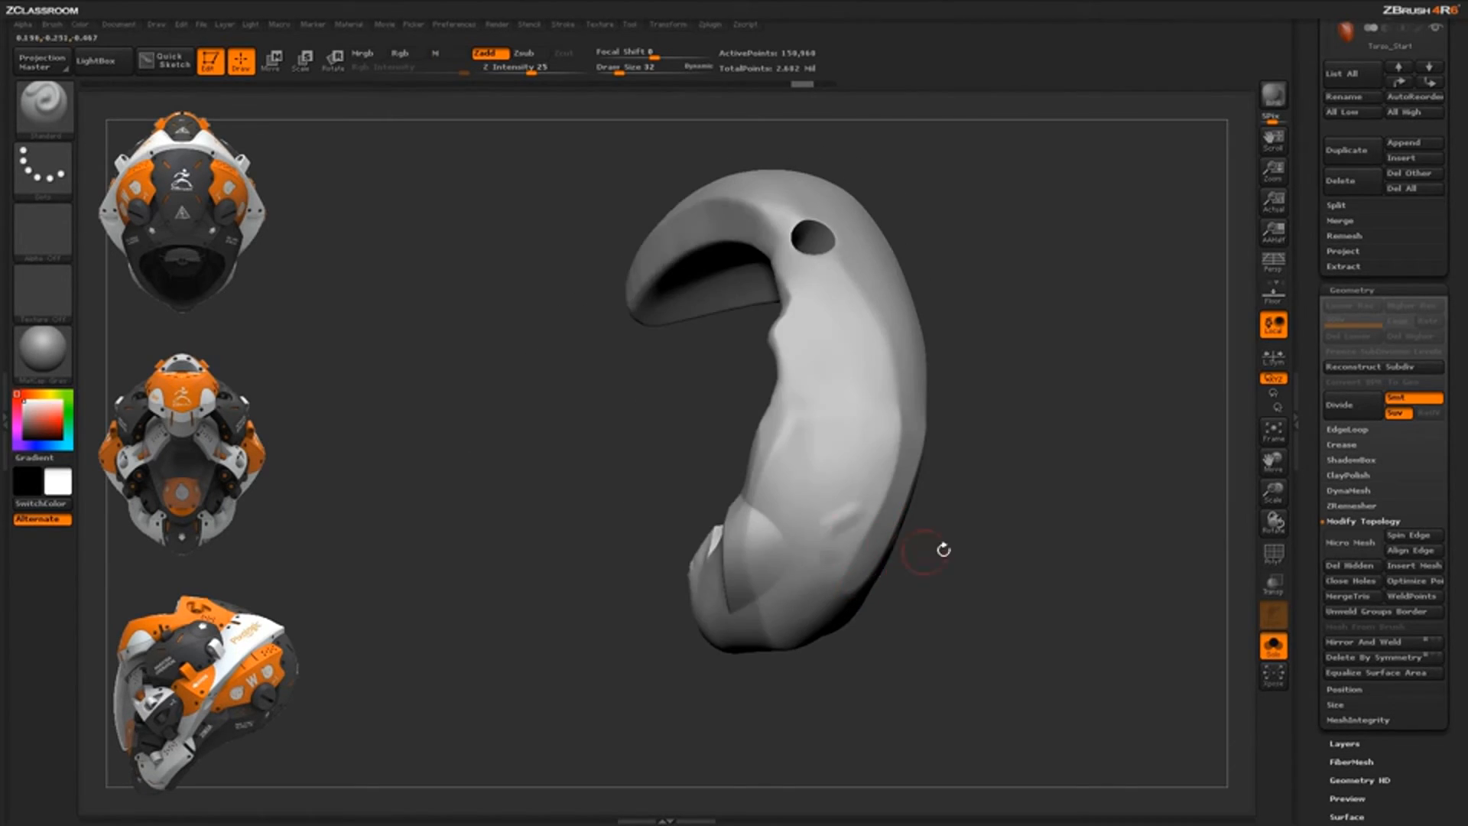
pyautogui.moveTo(943, 549); pyautogui.dragTo(1023, 556)
pyautogui.moveTo(1023, 557)
pyautogui.keyDown('alt'); pyautogui.mouseDown()
pyautogui.moveTo(787, 429)
pyautogui.moveTo(813, 419)
pyautogui.moveTo(823, 466)
pyautogui.moveTo(799, 479)
pyautogui.mouseUp(); pyautogui.keyUp('alt')
pyautogui.hotkey('ctrl', 'shift')
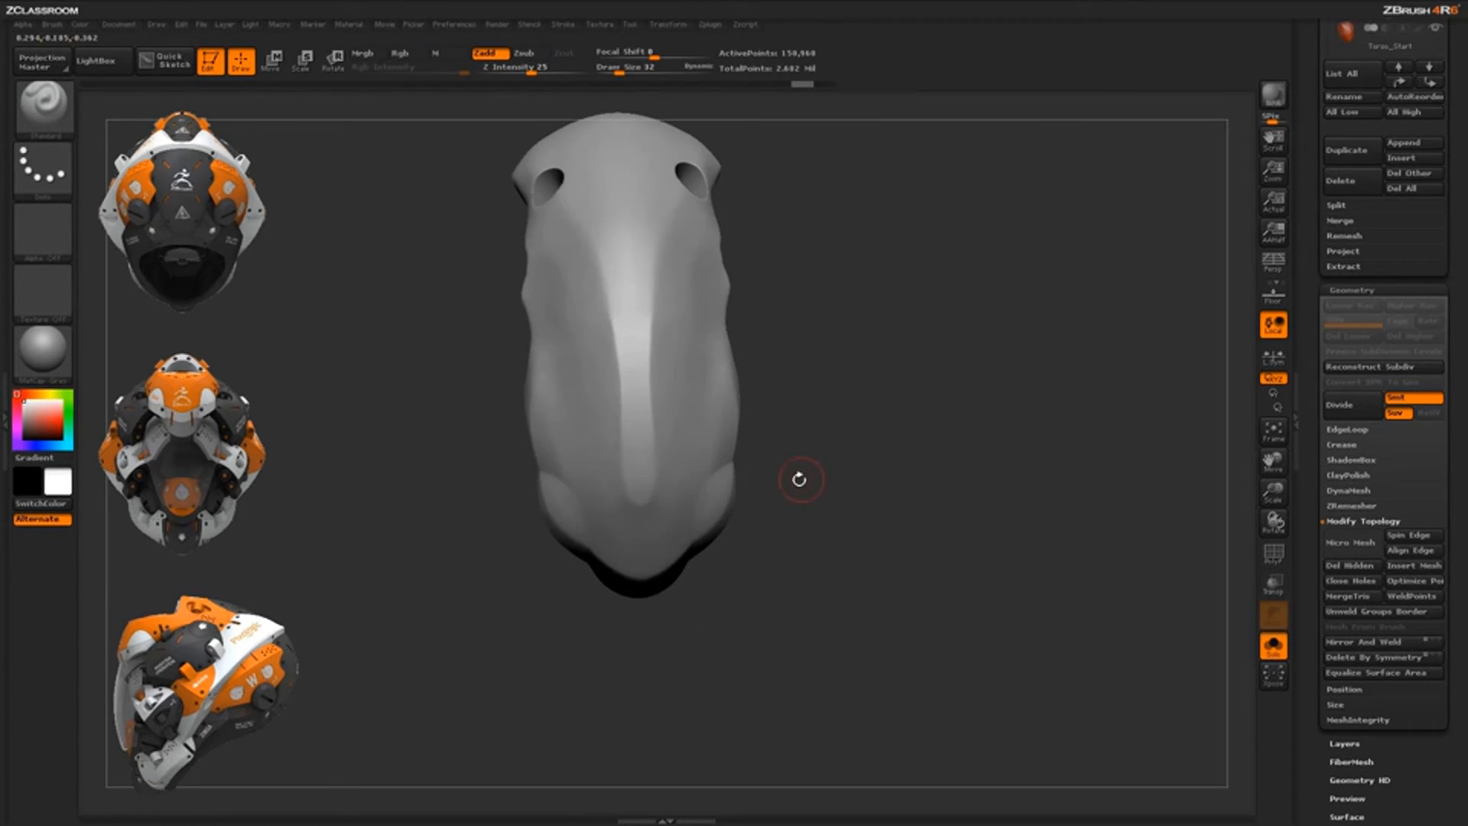
pyautogui.hotkey('ctrl', 'shift')
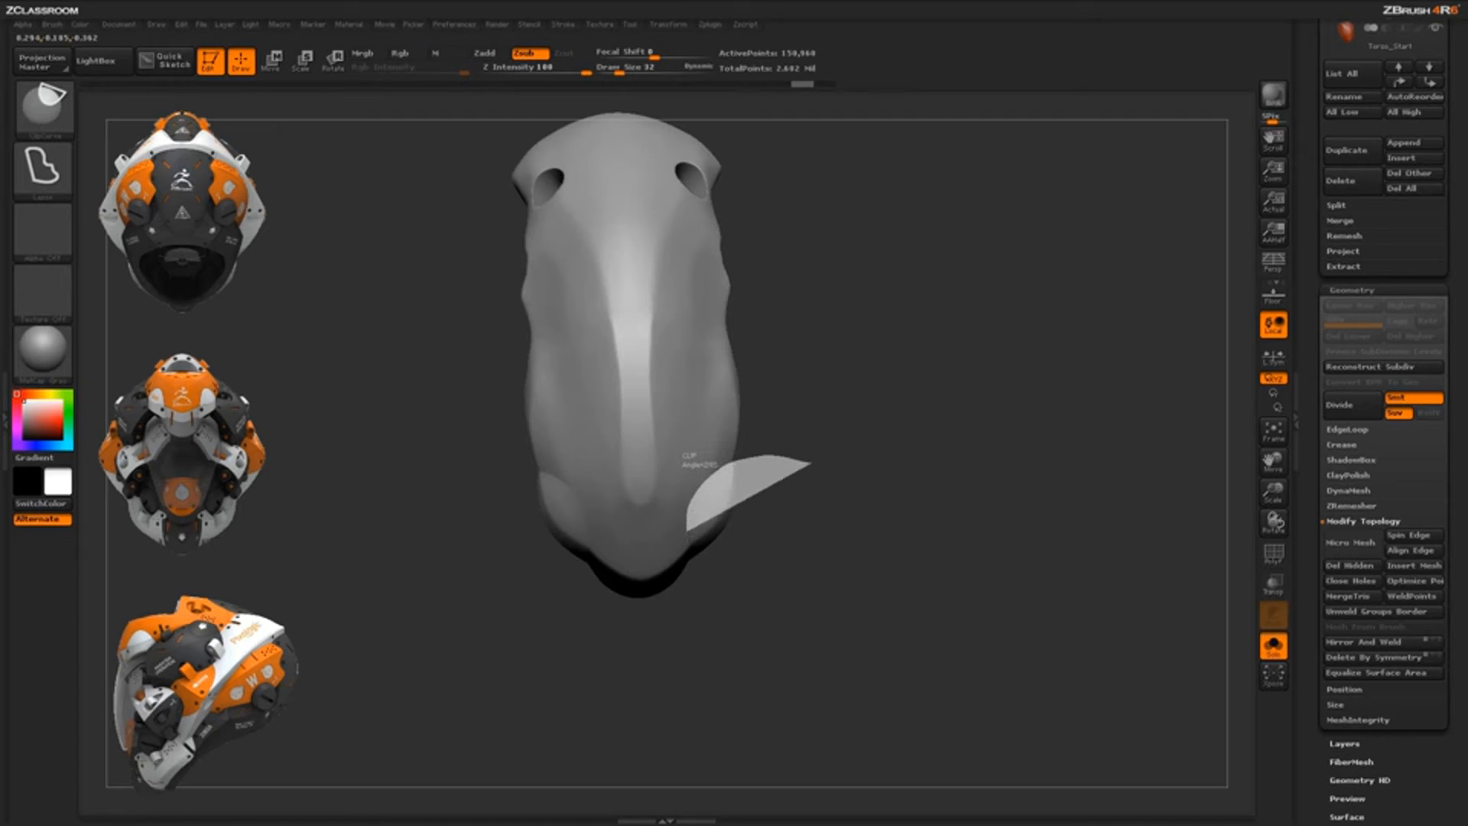
pyautogui.moveTo(686, 541)
pyautogui.keyDown('ctrl'); pyautogui.keyDown('shift'); pyautogui.mouseDown()
pyautogui.moveTo(711, 609)
pyautogui.moveTo(752, 647)
pyautogui.mouseUp(); pyautogui.keyUp('shift'); pyautogui.keyUp('ctrl')
pyautogui.moveTo(889, 649)
pyautogui.mouseDown()
pyautogui.moveTo(876, 546)
pyautogui.moveTo(912, 685)
pyautogui.moveTo(848, 555)
pyautogui.moveTo(650, 504)
pyautogui.moveTo(507, 444)
pyautogui.mouseUp()
pyautogui.moveTo(644, 530); pyautogui.dragTo(778, 549)
pyautogui.moveTo(728, 478)
pyautogui.mouseDown()
pyautogui.moveTo(797, 546)
pyautogui.moveTo(790, 485)
pyautogui.mouseUp()
pyautogui.hotkey('ctrl', 'z')
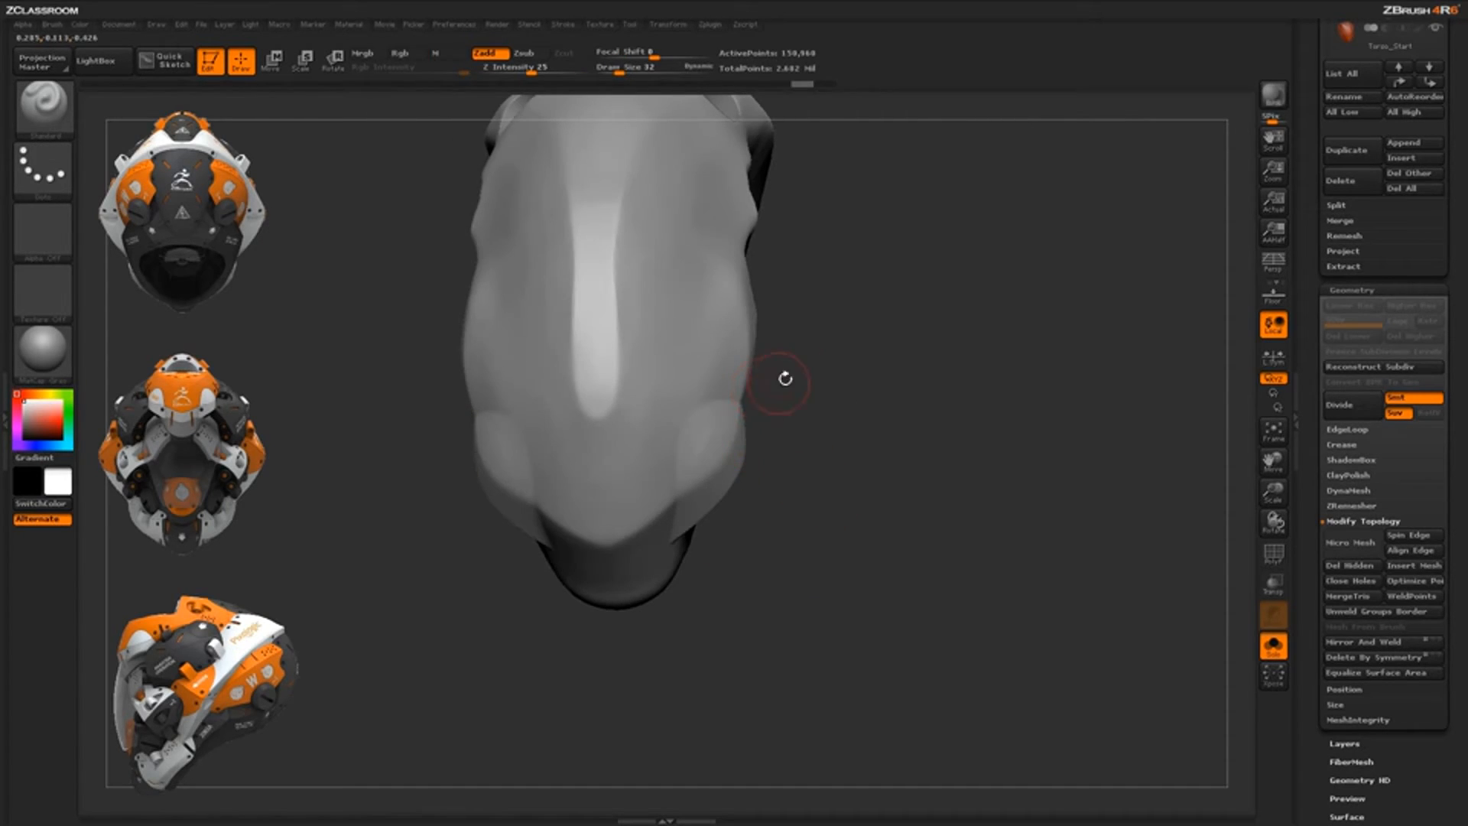
# Undo the trimmed hole and cut away along the shell's right side from a front view
pyautogui.press('ctrl')
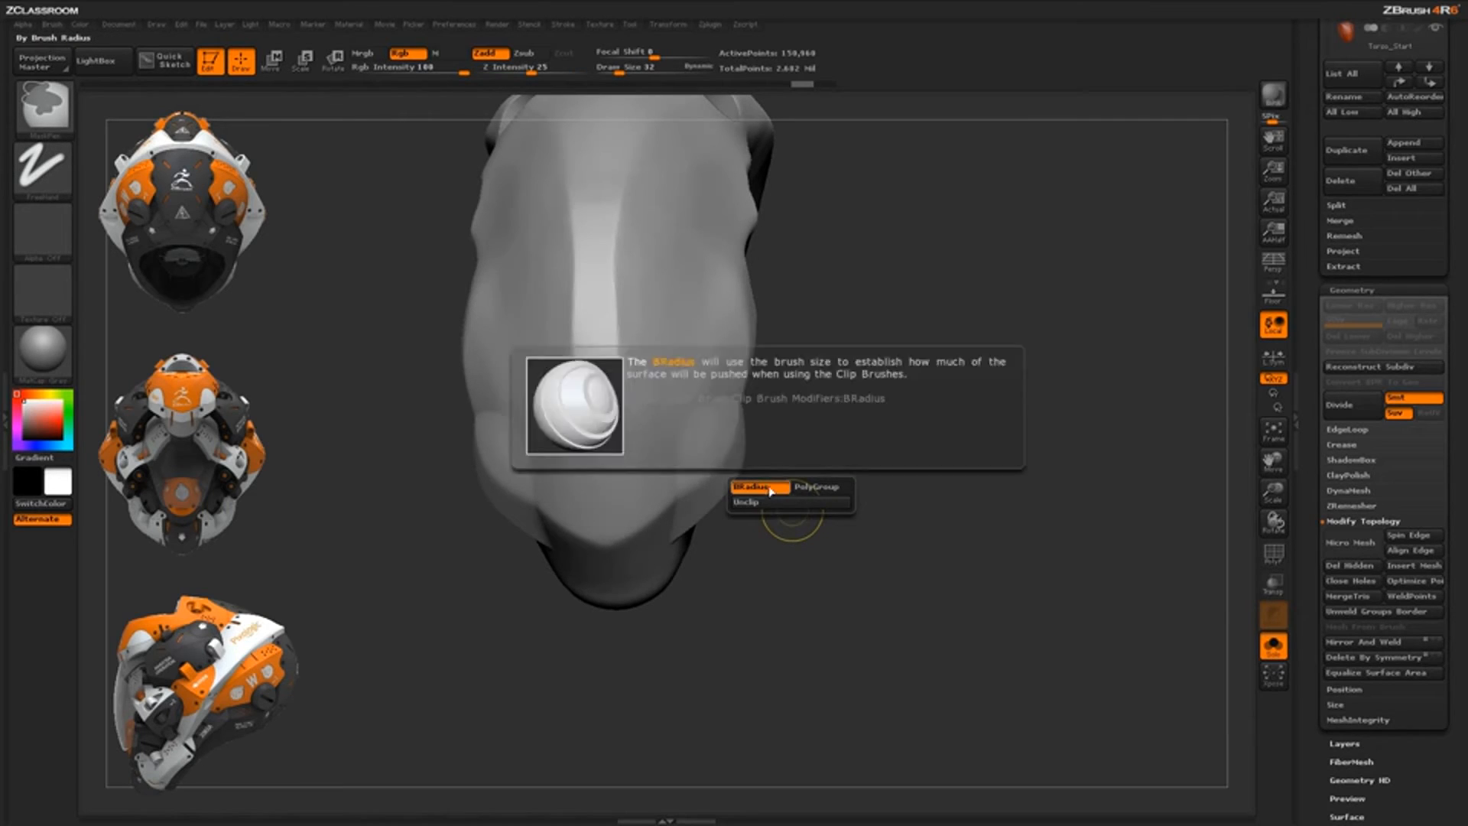
pyautogui.moveTo(787, 456)
pyautogui.mouseDown()
pyautogui.moveTo(738, 382)
pyautogui.moveTo(674, 428)
pyautogui.moveTo(768, 539)
pyautogui.moveTo(799, 604)
pyautogui.moveTo(826, 565)
pyautogui.moveTo(700, 496)
pyautogui.mouseUp()
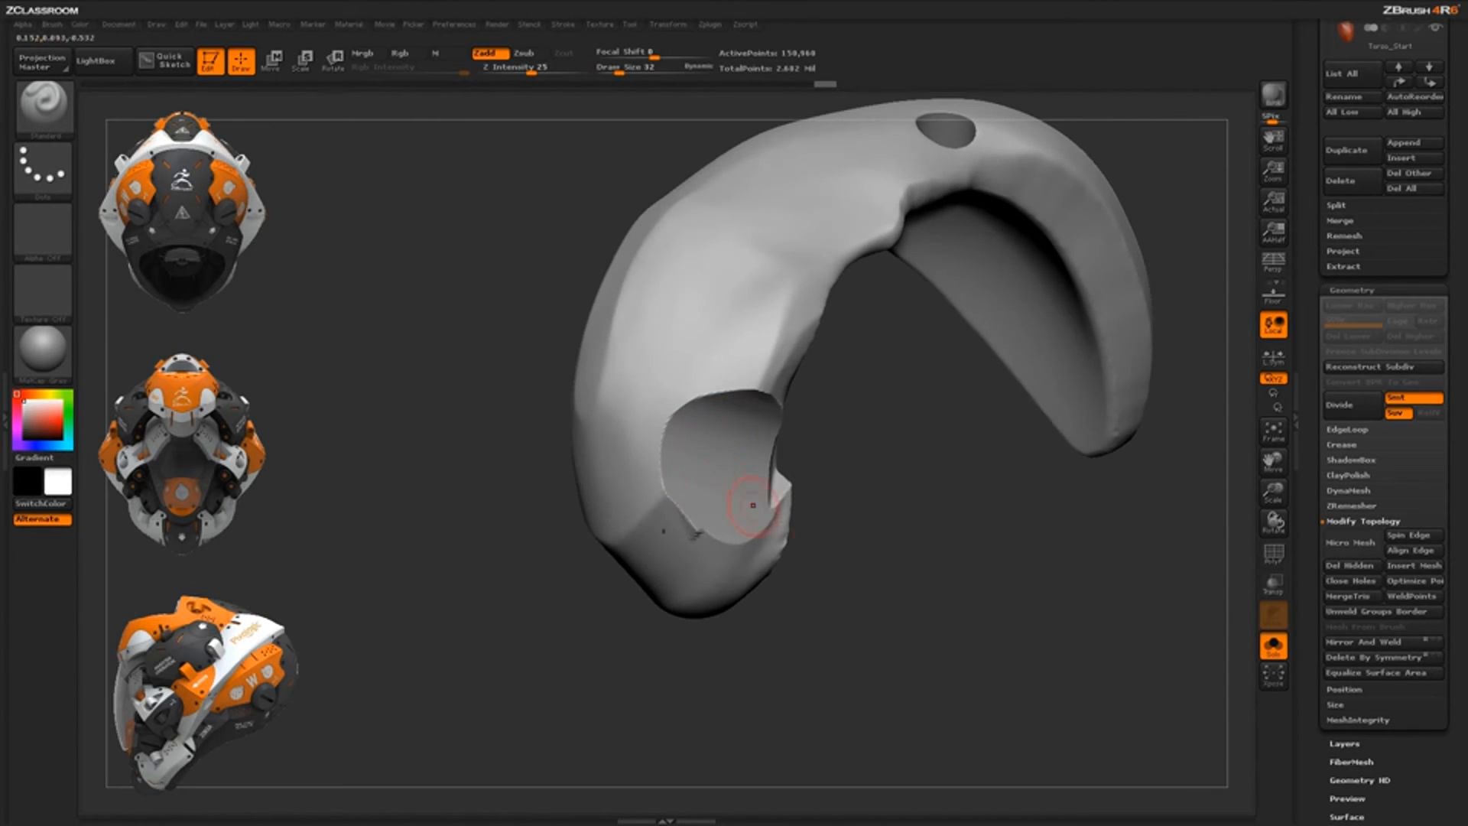
pyautogui.moveTo(812, 533); pyautogui.dragTo(896, 570)
pyautogui.hotkey('ctrl', 'z')
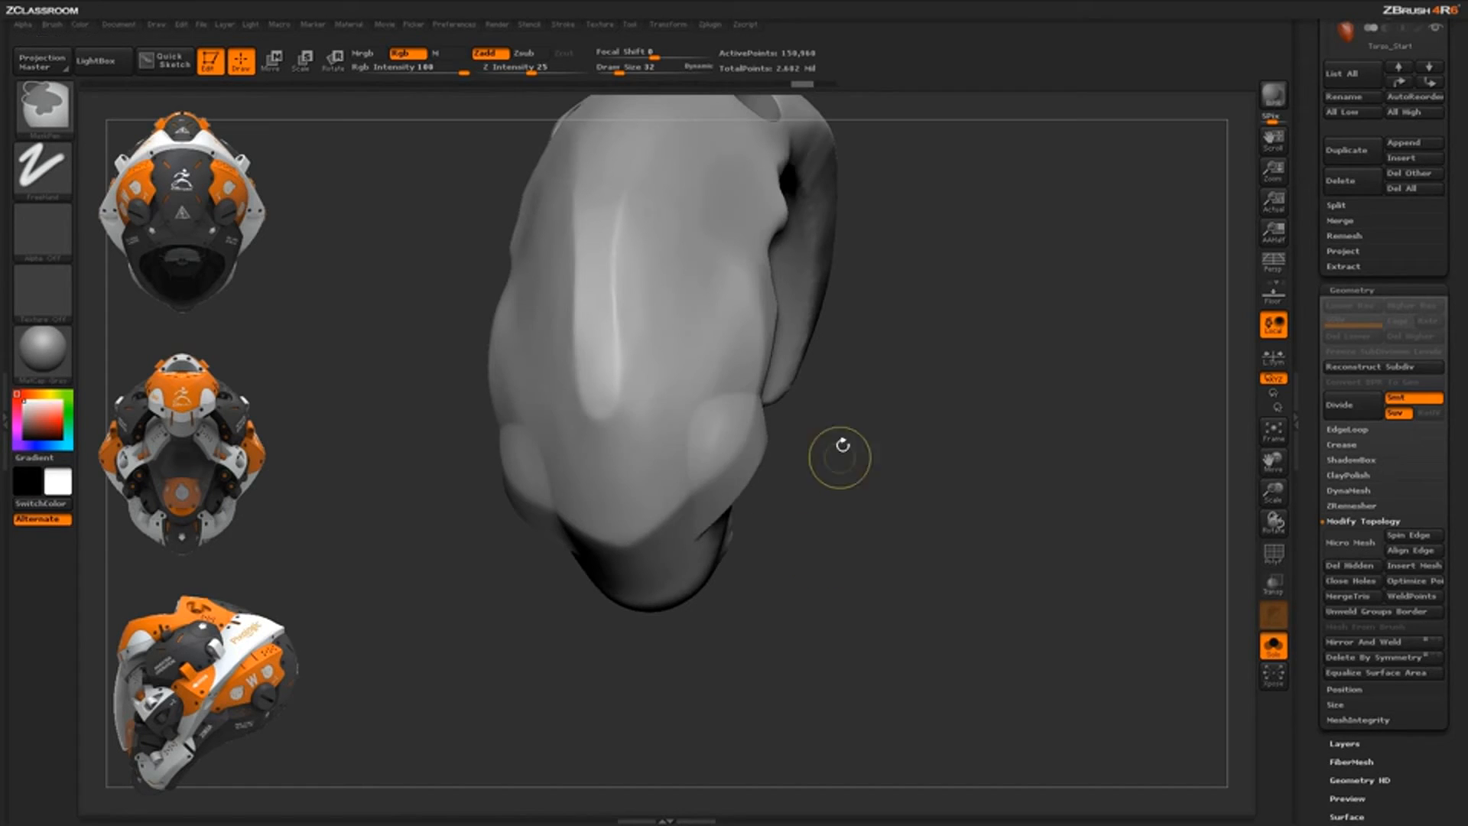
pyautogui.keyDown('shift'); pyautogui.moveTo(840, 458); pyautogui.dragTo(836, 425); pyautogui.keyUp('shift')
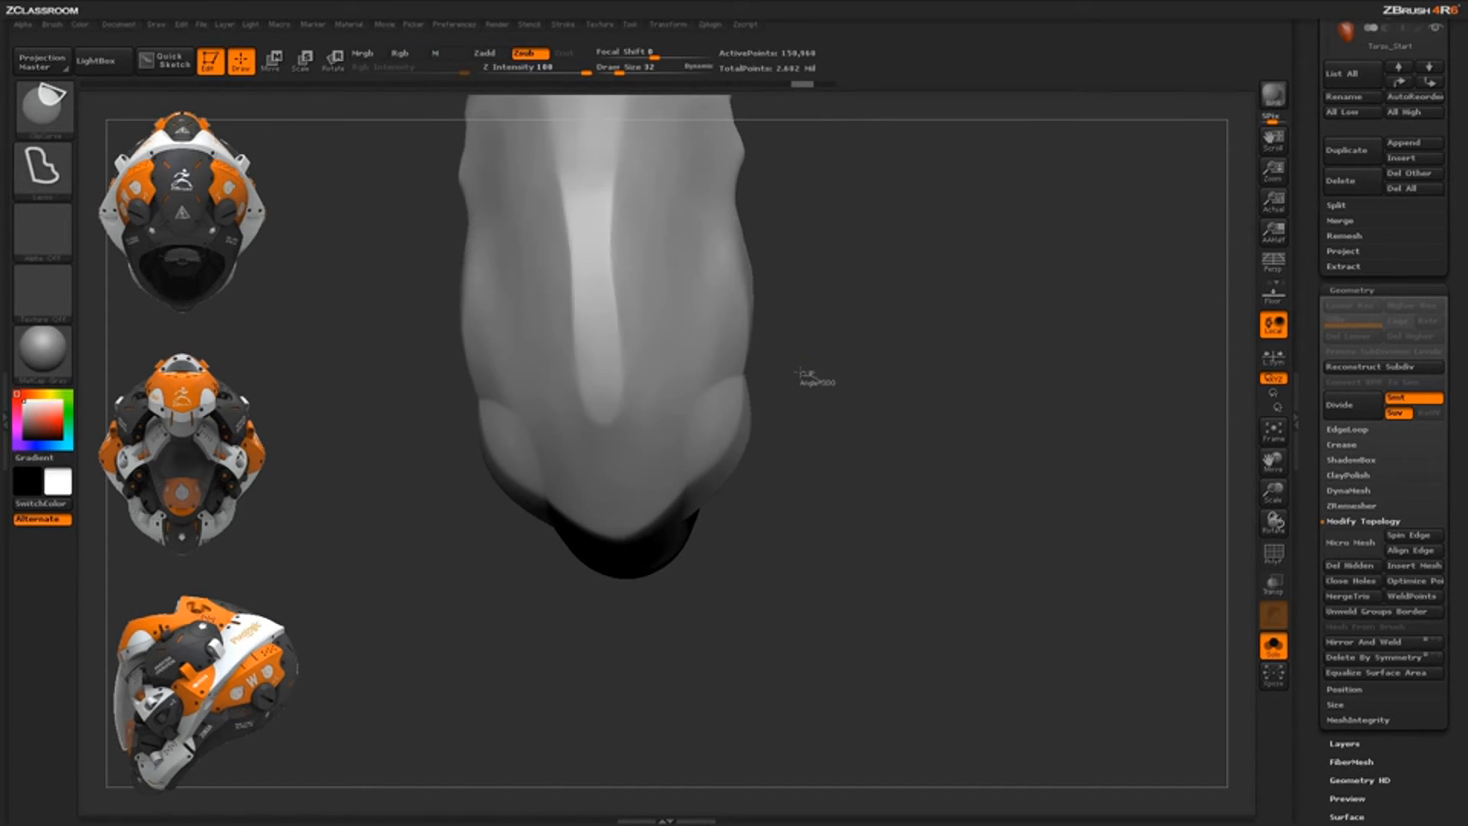
pyautogui.moveTo(725, 387)
pyautogui.keyDown('ctrl'); pyautogui.keyDown('shift'); pyautogui.mouseDown()
pyautogui.moveTo(684, 429)
pyautogui.moveTo(714, 587)
pyautogui.mouseUp(); pyautogui.keyUp('shift'); pyautogui.keyUp('ctrl')
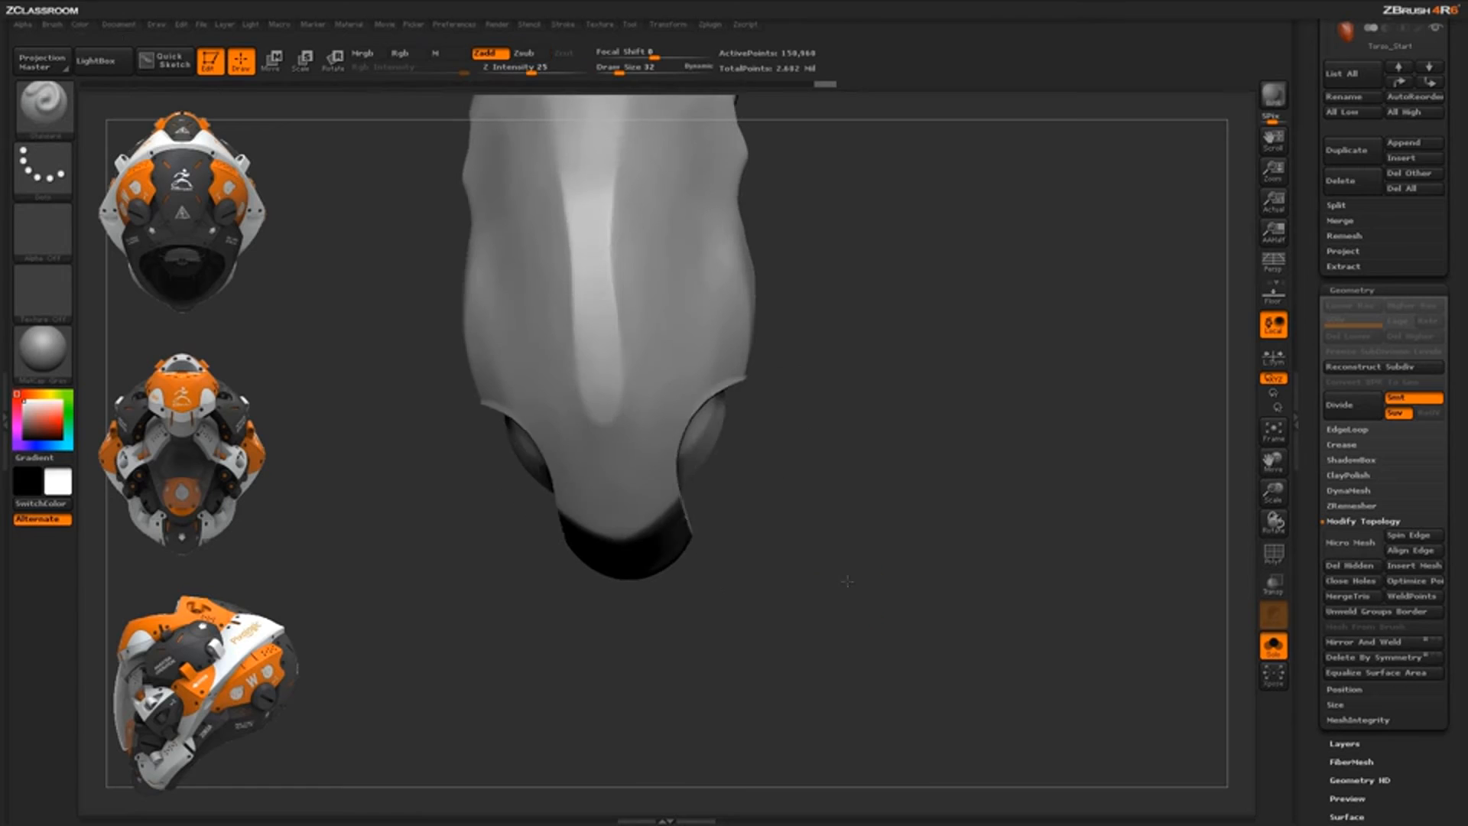
pyautogui.moveTo(842, 581); pyautogui.dragTo(729, 433)
pyautogui.moveTo(815, 601)
pyautogui.mouseDown()
pyautogui.moveTo(814, 504)
pyautogui.moveTo(727, 544)
pyautogui.mouseUp()
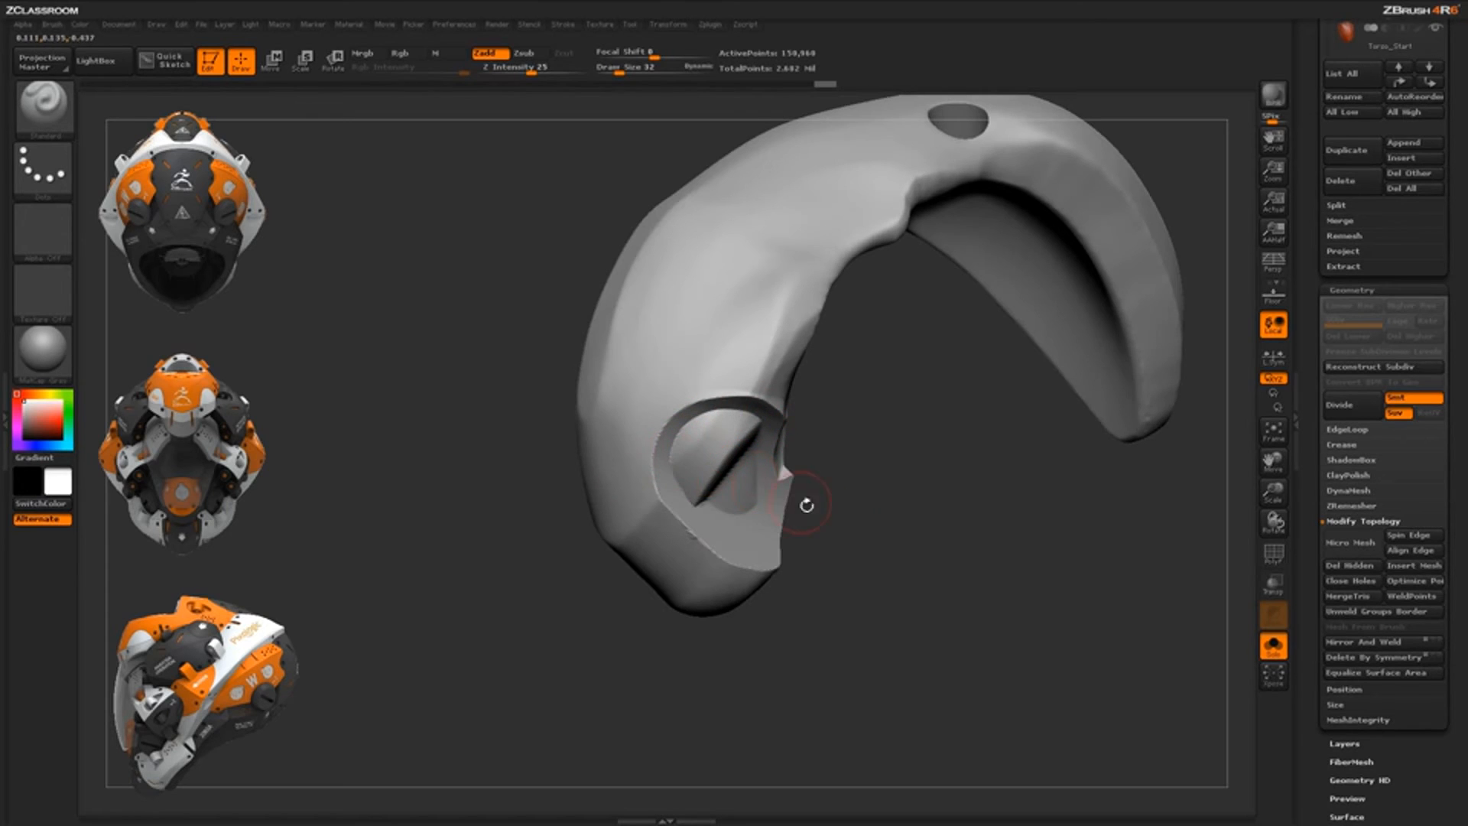
pyautogui.moveTo(806, 505); pyautogui.dragTo(827, 514)
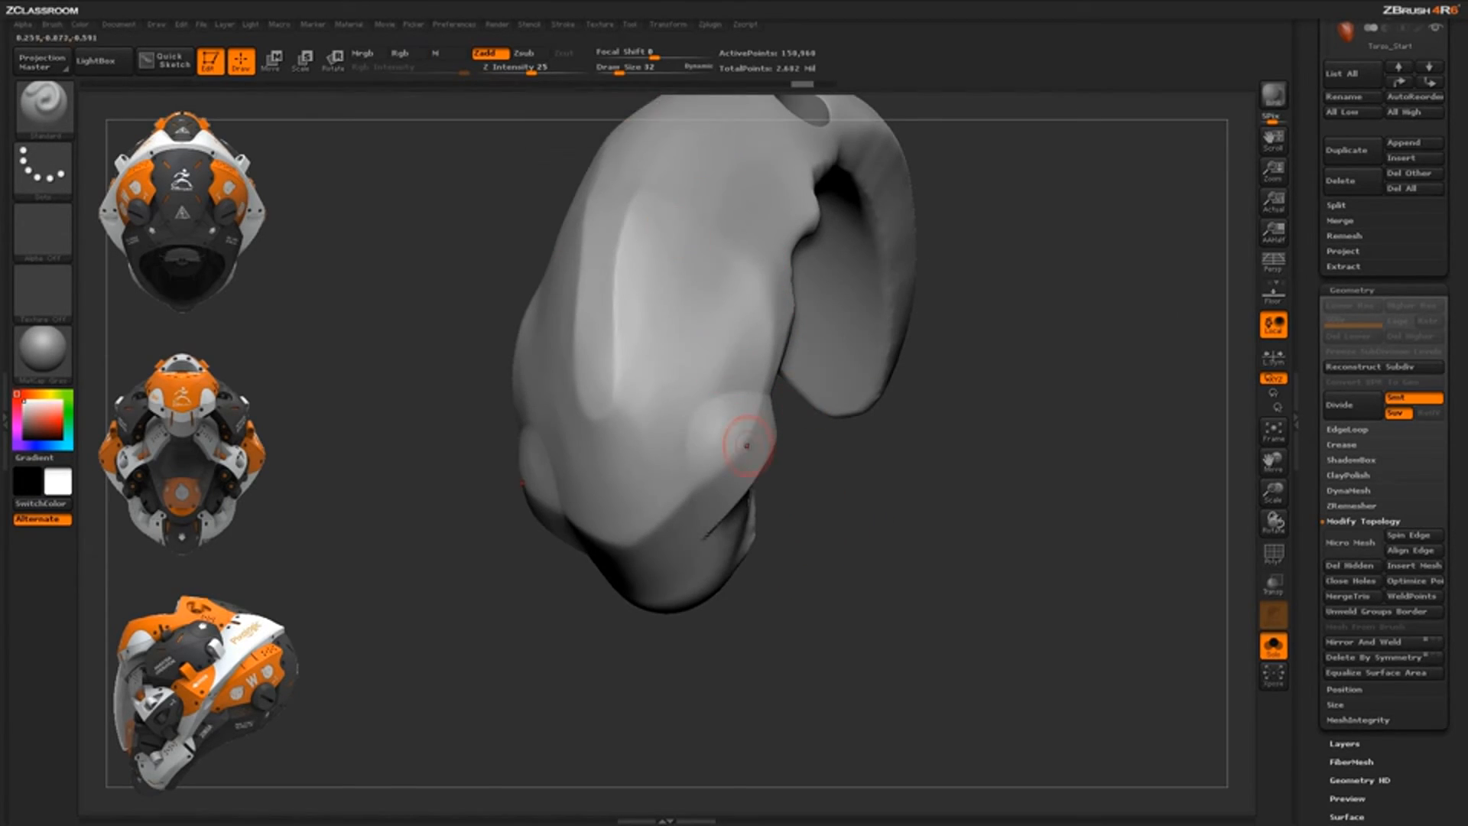
pyautogui.moveTo(819, 511); pyautogui.dragTo(809, 498)
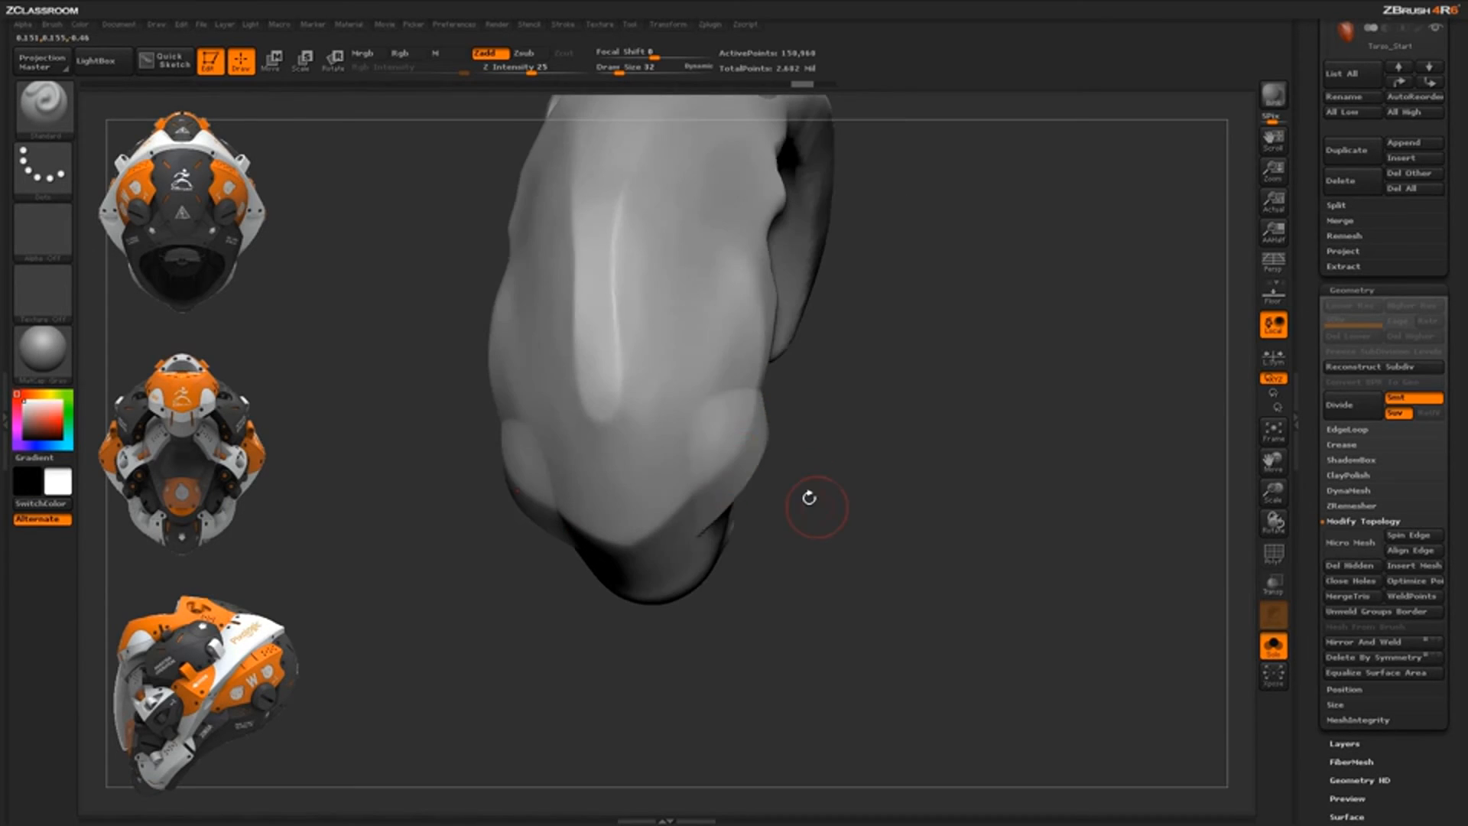
# Lower Draw Size from 32 to 14 and lasso the part of the plate to keep
pyautogui.moveTo(619, 70); pyautogui.dragTo(610, 70)
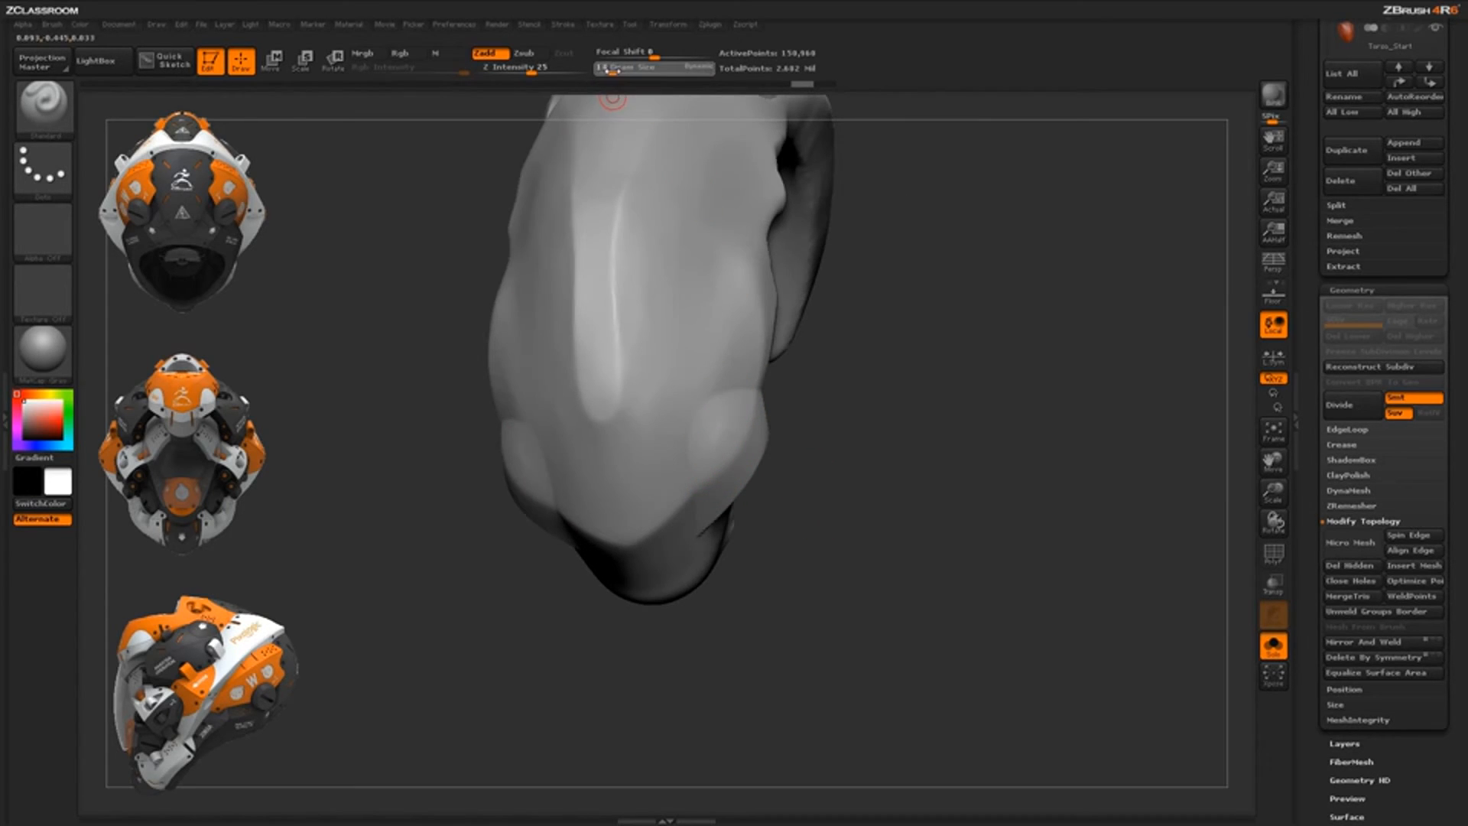
pyautogui.moveTo(839, 451)
pyautogui.mouseDown()
pyautogui.moveTo(783, 400)
pyautogui.moveTo(694, 443)
pyautogui.moveTo(698, 563)
pyautogui.moveTo(726, 601)
pyautogui.mouseUp()
pyautogui.hotkey('ctrl', 'shift')
pyautogui.moveTo(888, 609)
pyautogui.mouseDown()
pyautogui.moveTo(850, 542)
pyautogui.moveTo(849, 570)
pyautogui.moveTo(875, 569)
pyautogui.mouseUp()
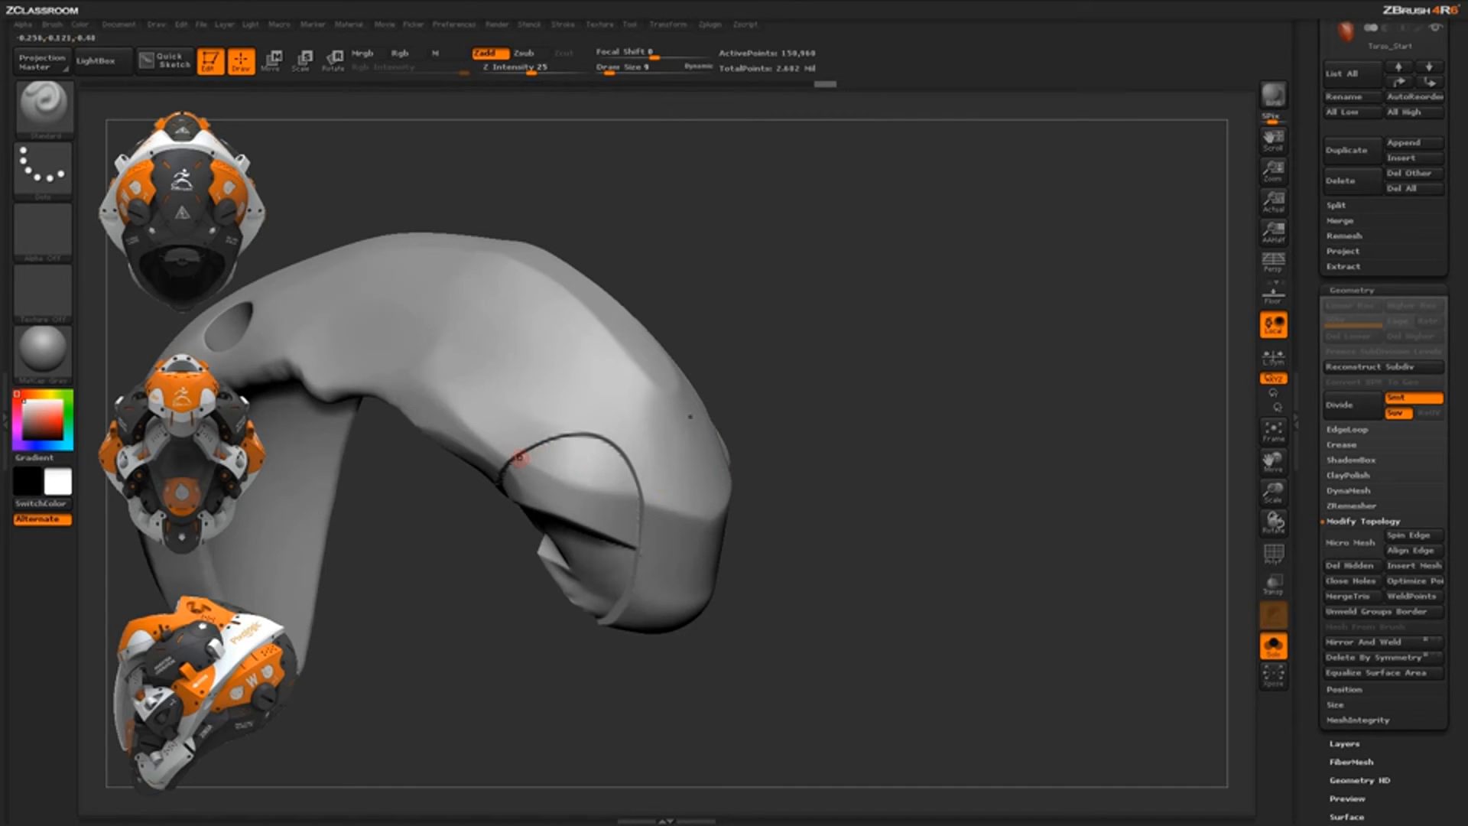
pyautogui.moveTo(855, 618); pyautogui.dragTo(804, 509)
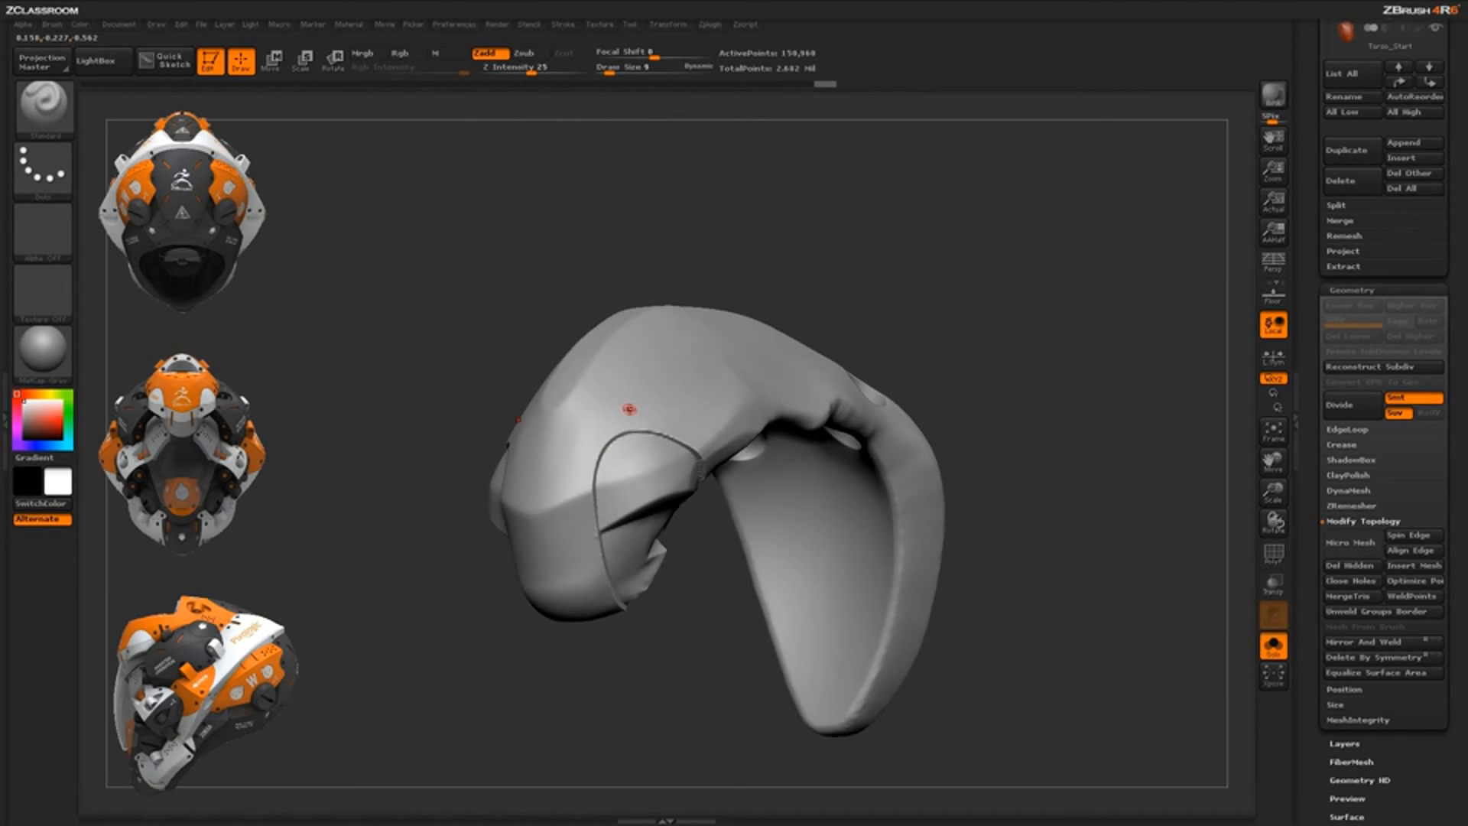
pyautogui.moveTo(975, 501); pyautogui.dragTo(1055, 460)
# Turn off Solo to show all helmet pieces and orbit toward the front
pyautogui.click(1266, 653)
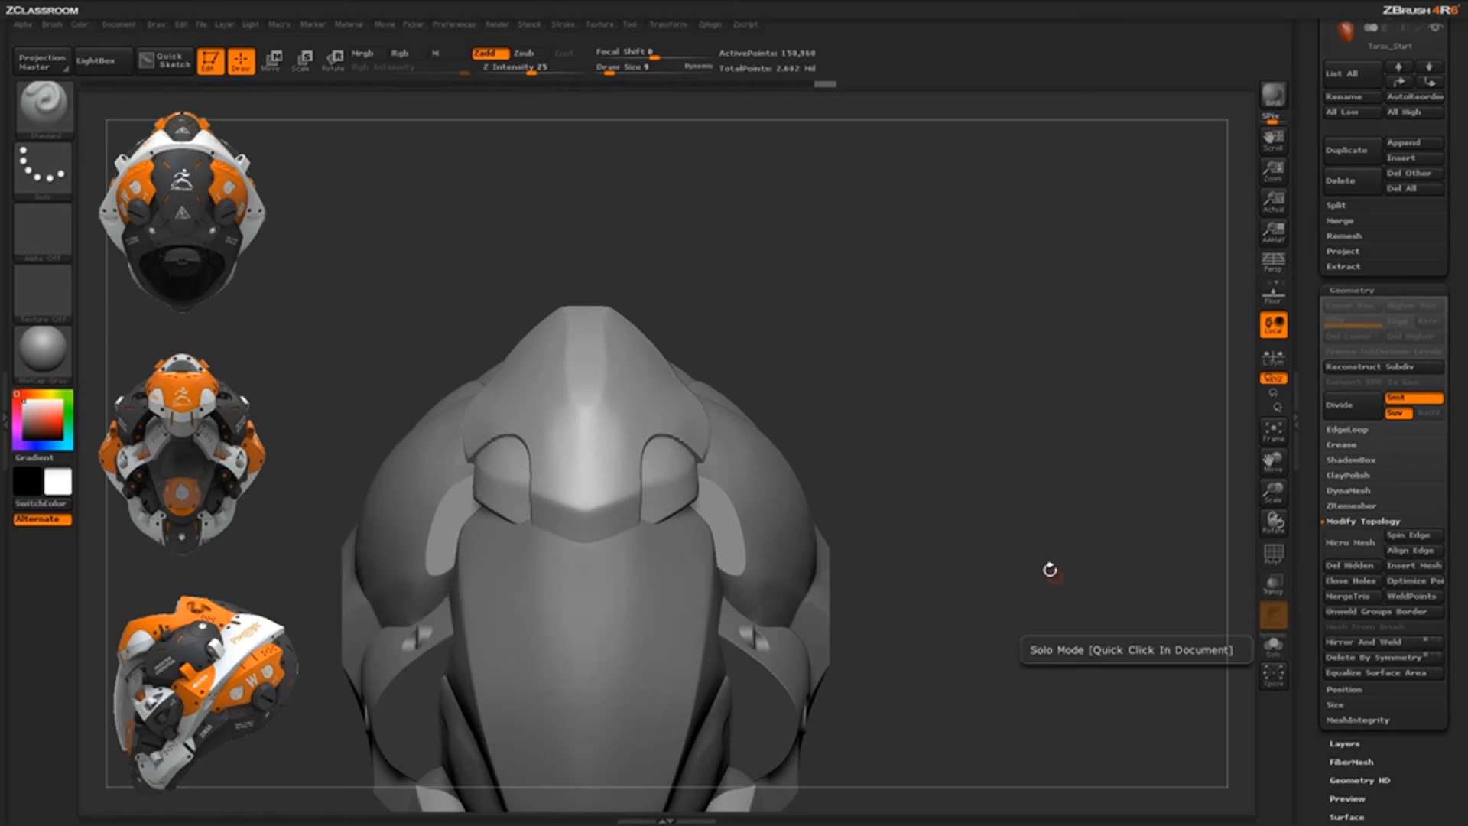
pyautogui.moveTo(1006, 531)
pyautogui.keyDown('alt'); pyautogui.mouseDown()
pyautogui.moveTo(1039, 537)
pyautogui.moveTo(971, 537)
pyautogui.mouseUp(); pyautogui.keyUp('alt')
pyautogui.keyDown('alt'); pyautogui.moveTo(971, 537); pyautogui.dragTo(826, 567); pyautogui.keyUp('alt')
pyautogui.moveTo(464, 569); pyautogui.dragTo(182, 423)
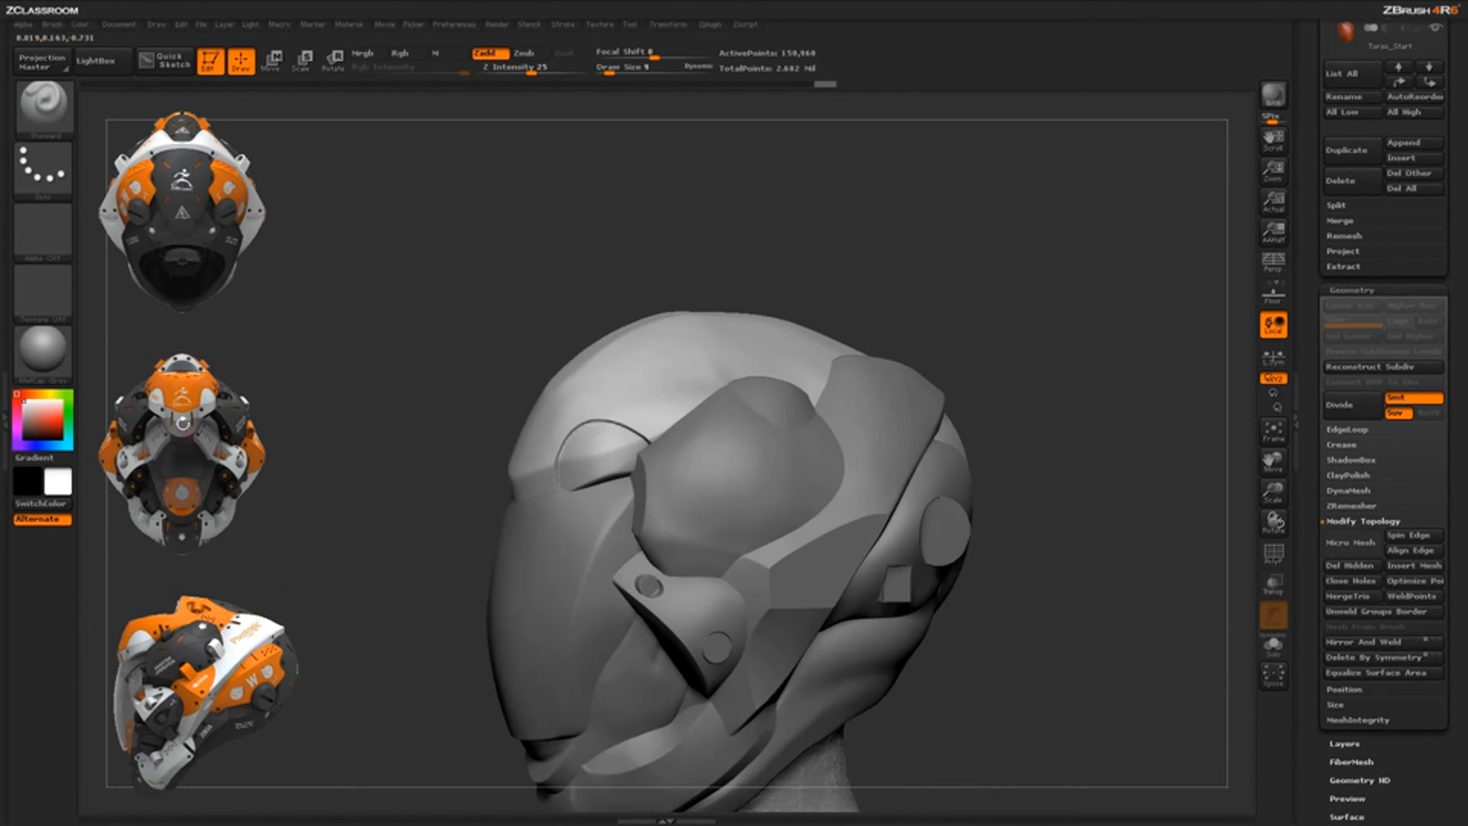
pyautogui.moveTo(994, 487)
pyautogui.mouseDown()
pyautogui.moveTo(1045, 485)
pyautogui.moveTo(998, 512)
pyautogui.moveTo(1013, 496)
pyautogui.mouseUp()
# Select the Torso_Start5 face plate and clip it straight below the brow
pyautogui.keyDown('alt'); pyautogui.click(773, 511); pyautogui.keyUp('alt')
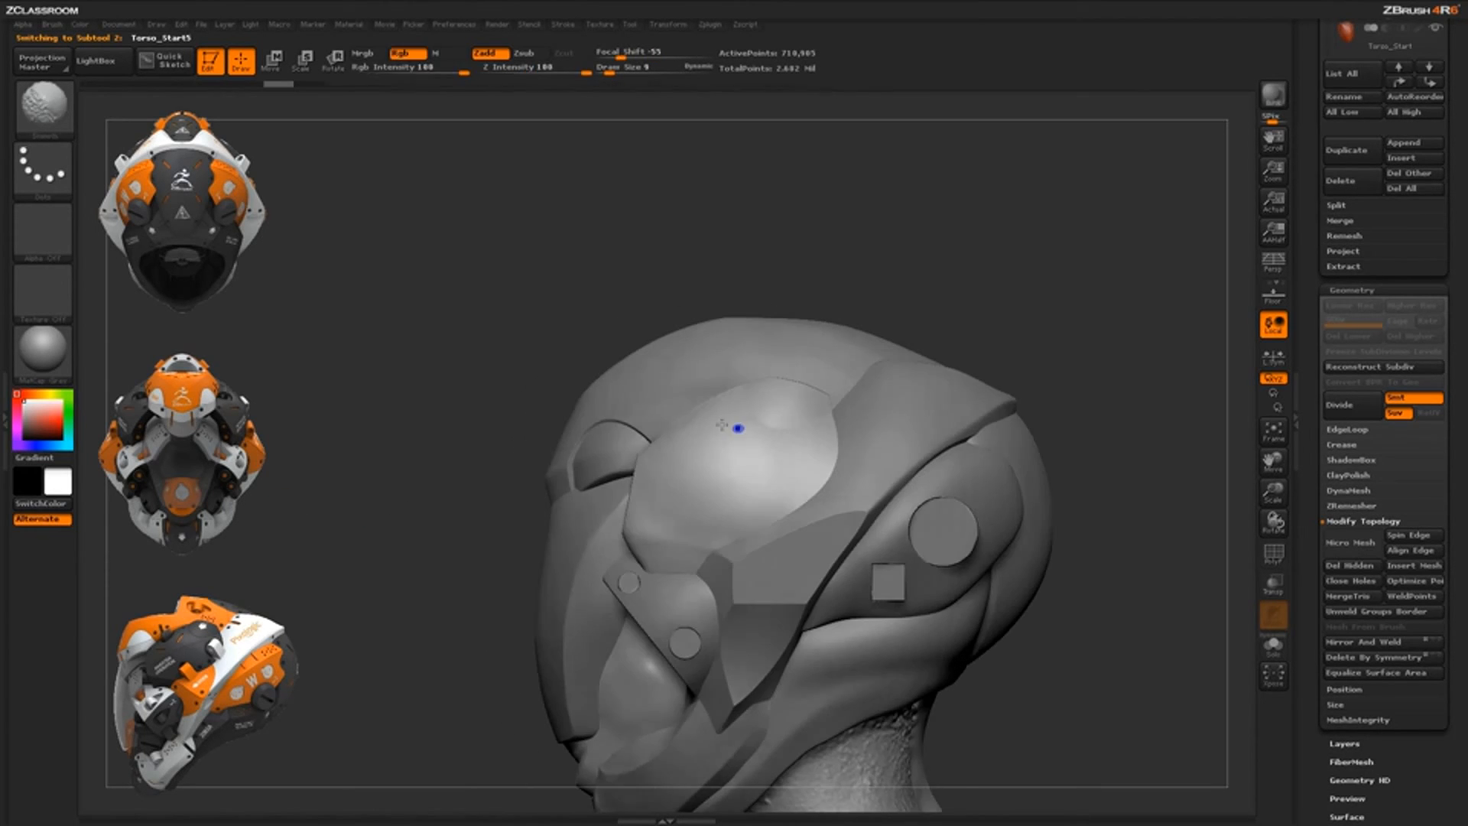
pyautogui.moveTo(548, 556)
pyautogui.keyDown('ctrl'); pyautogui.keyDown('shift'); pyautogui.mouseDown()
pyautogui.moveTo(633, 521)
pyautogui.moveTo(648, 384)
pyautogui.mouseUp(); pyautogui.keyUp('shift'); pyautogui.keyUp('ctrl')
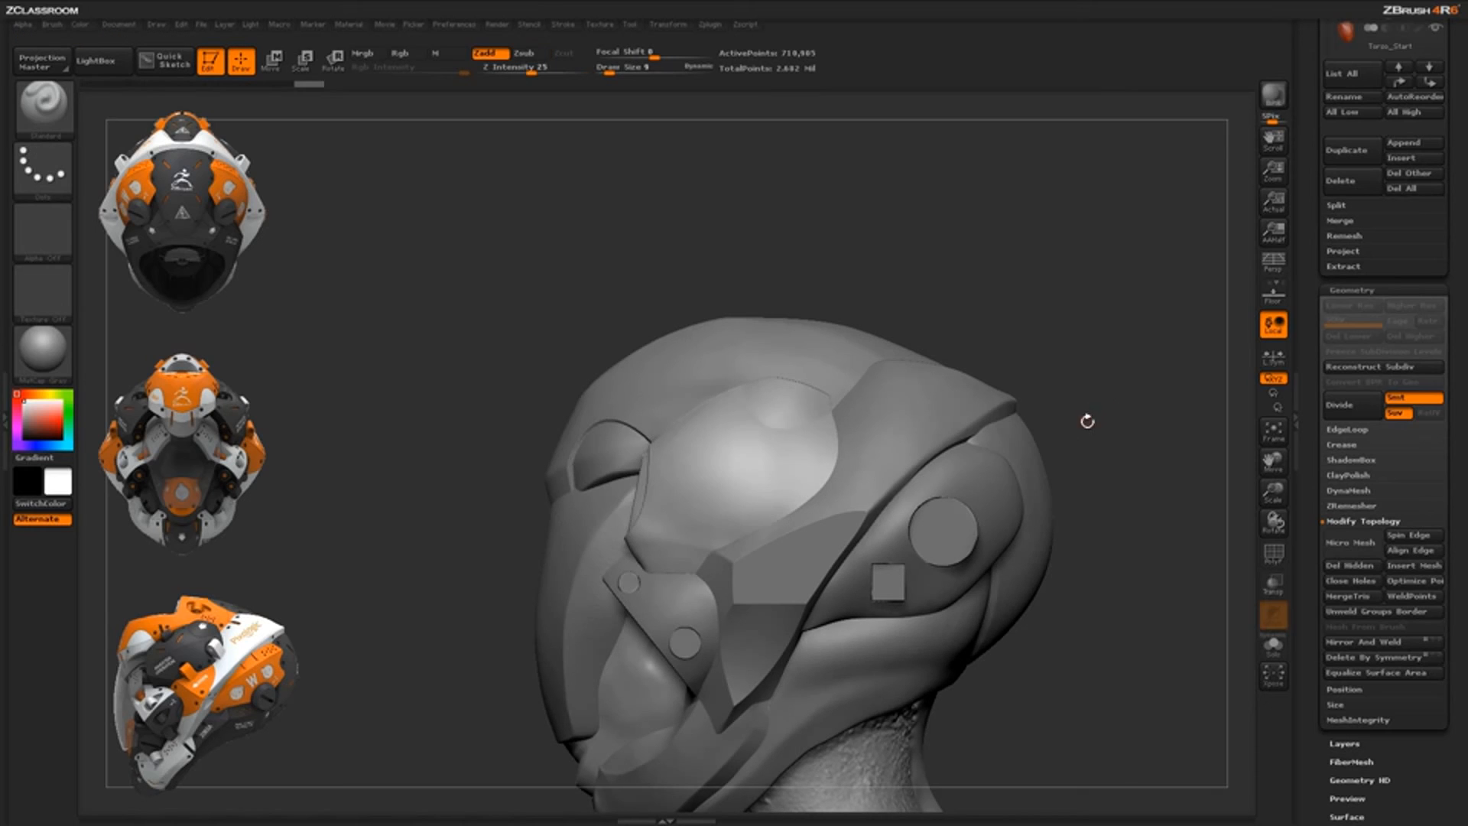
pyautogui.moveTo(1089, 422); pyautogui.dragTo(1185, 423)
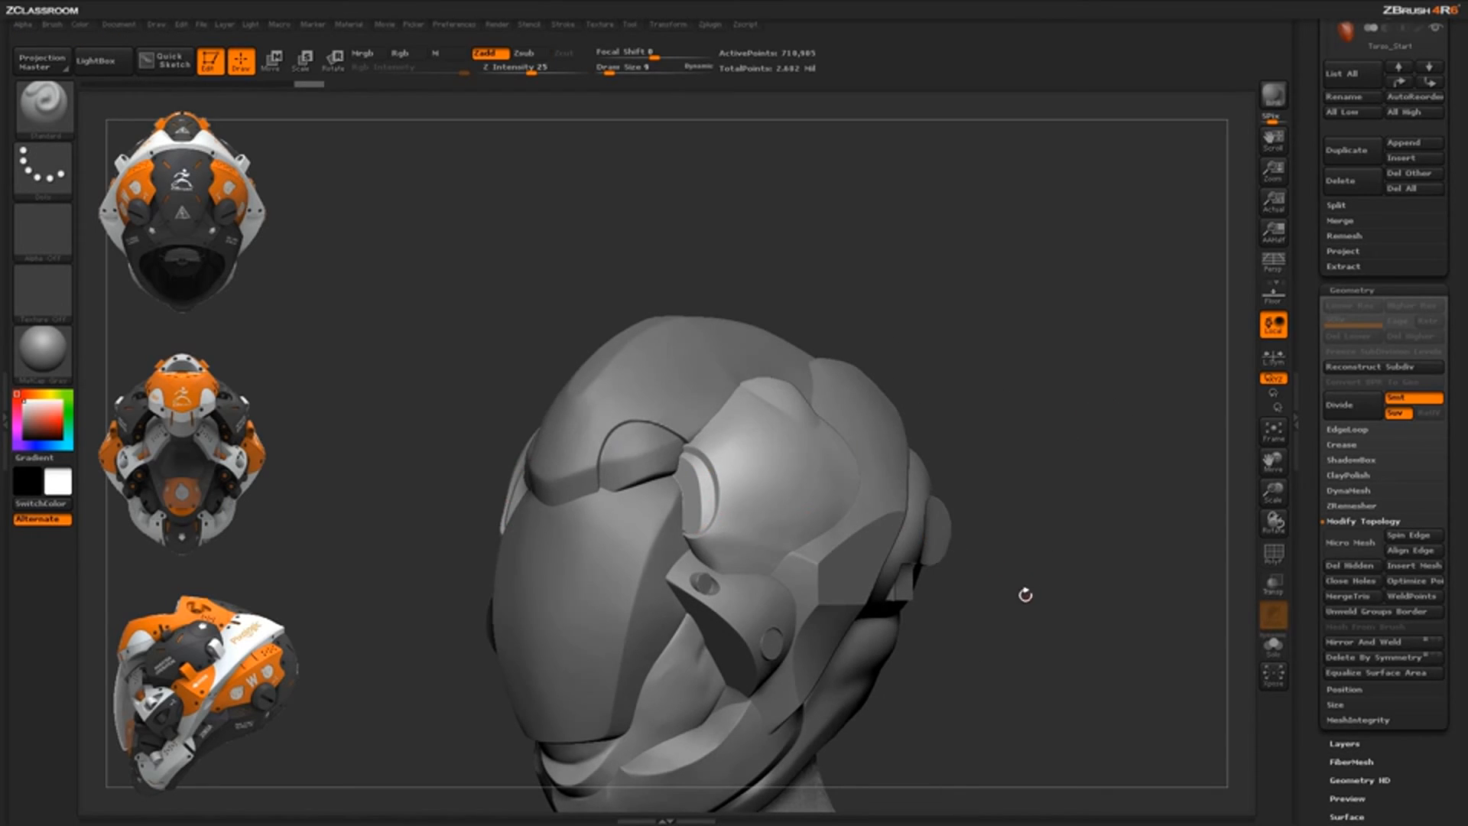
pyautogui.moveTo(1026, 594); pyautogui.dragTo(776, 482)
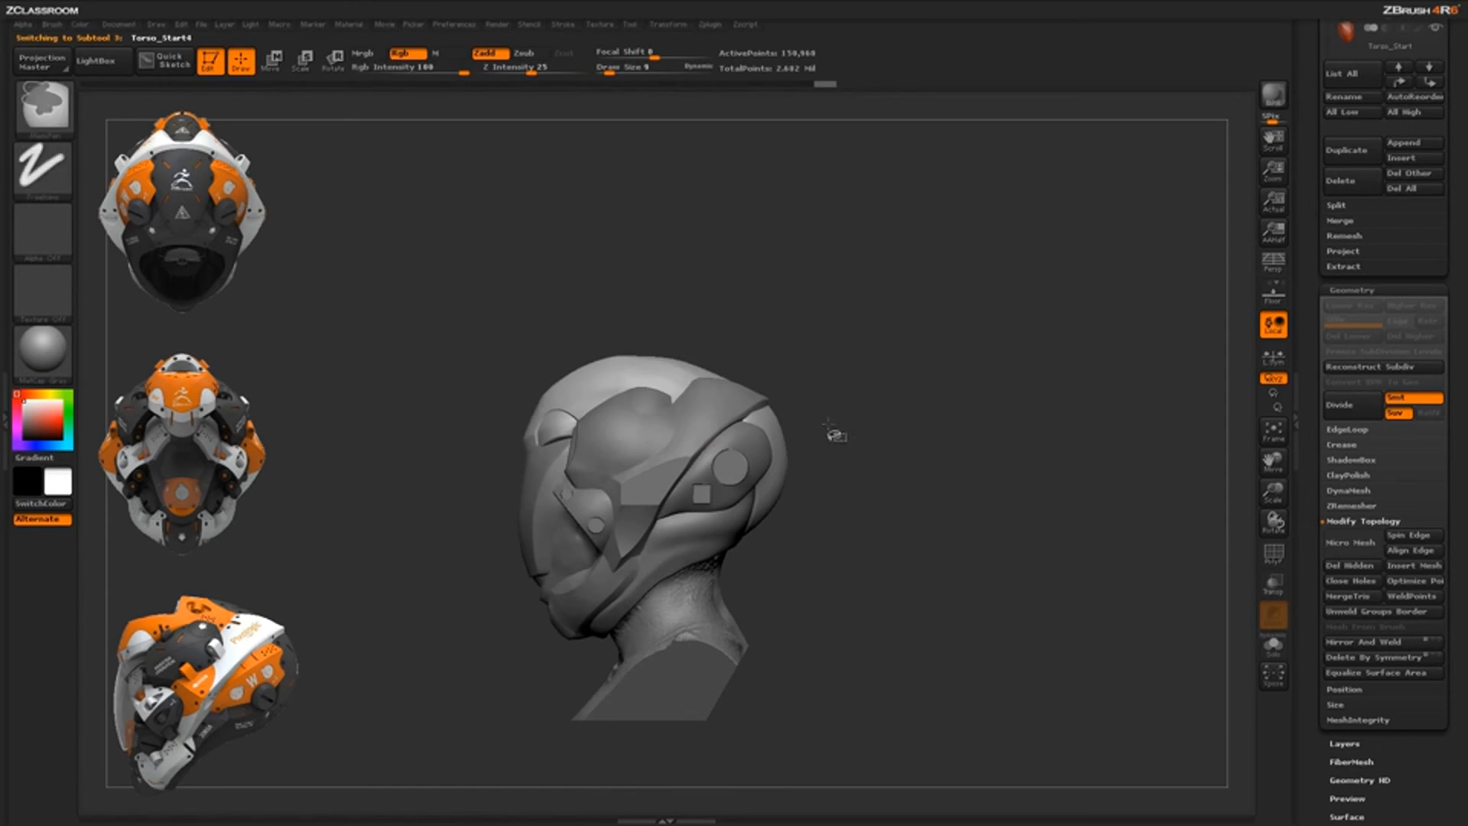
# Clip the back plate along a straight line and cut its edge downward
pyautogui.hotkey('ctrl', 'shift')
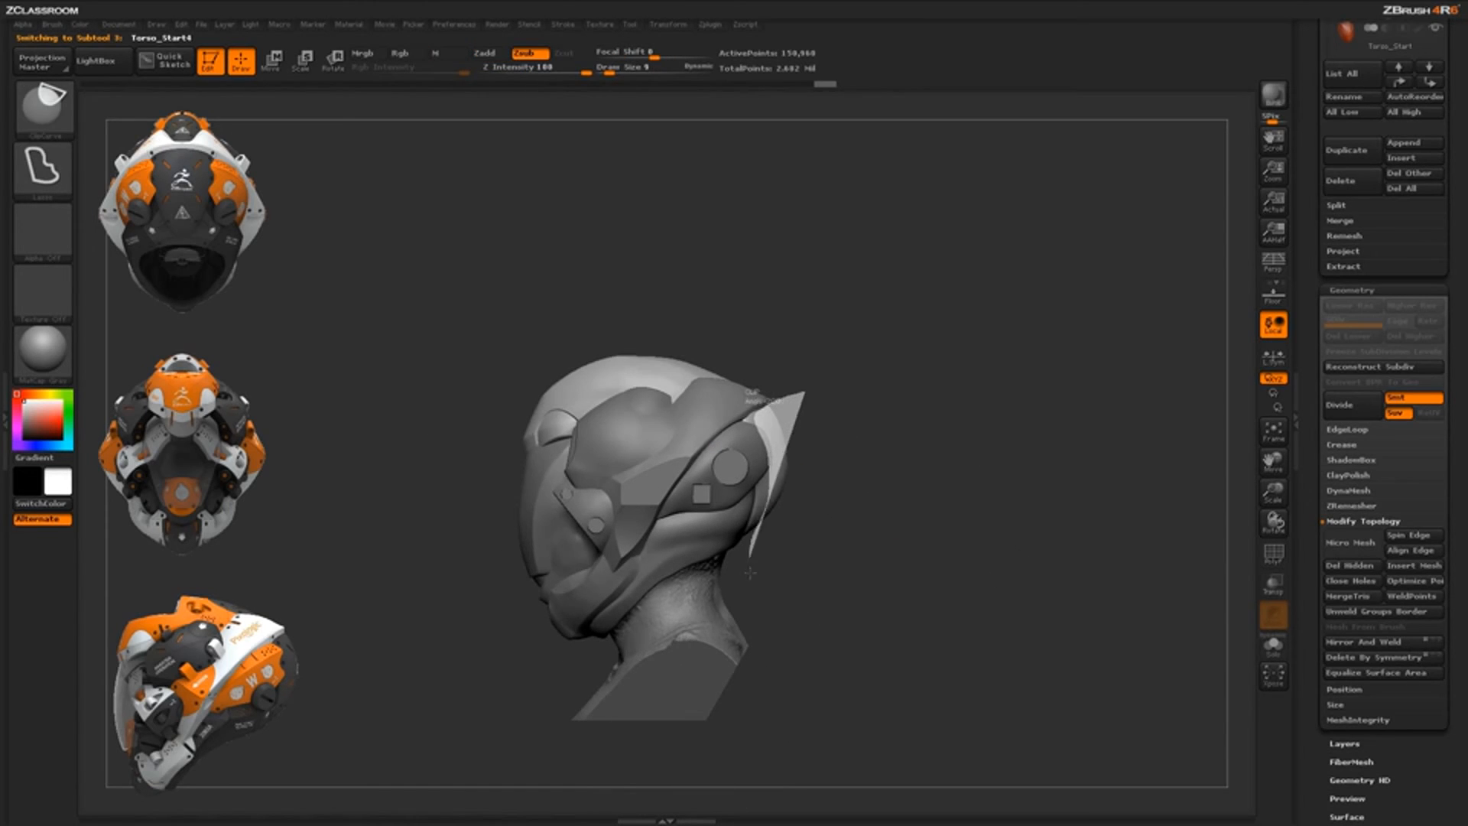
pyautogui.keyDown('ctrl'); pyautogui.keyDown('shift'); pyautogui.moveTo(749, 571); pyautogui.dragTo(881, 622); pyautogui.keyUp('shift'); pyautogui.keyUp('ctrl')
pyautogui.moveTo(1006, 603)
pyautogui.mouseDown()
pyautogui.moveTo(957, 601)
pyautogui.moveTo(998, 605)
pyautogui.moveTo(988, 540)
pyautogui.moveTo(860, 466)
pyautogui.mouseUp()
pyautogui.hotkey('ctrl', 'shift')
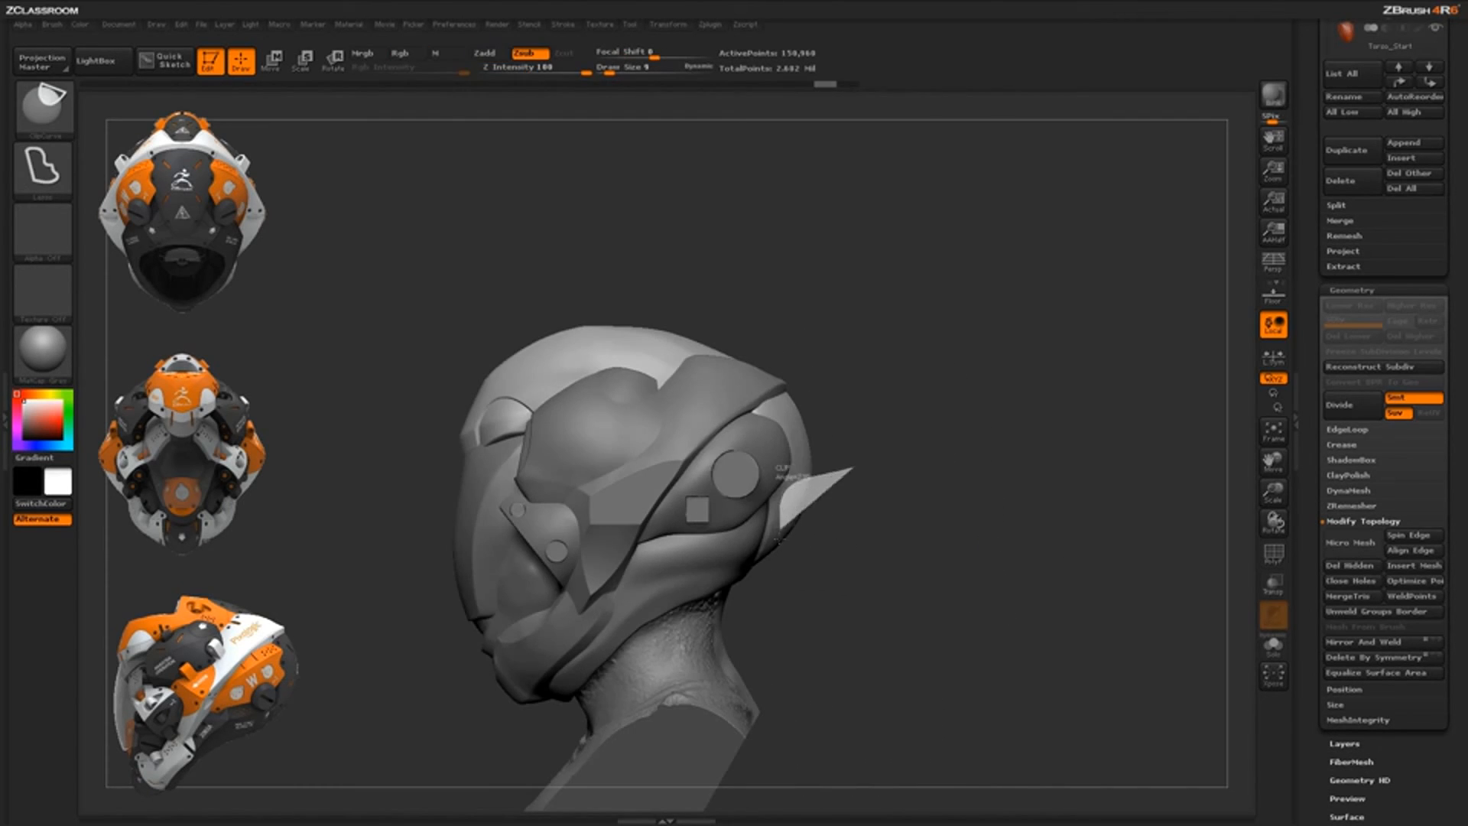
pyautogui.moveTo(779, 540)
pyautogui.keyDown('ctrl'); pyautogui.keyDown('shift'); pyautogui.mouseDown()
pyautogui.moveTo(786, 585)
pyautogui.moveTo(847, 639)
pyautogui.mouseUp(); pyautogui.keyUp('shift'); pyautogui.keyUp('ctrl')
pyautogui.moveTo(984, 633)
pyautogui.mouseDown()
pyautogui.moveTo(931, 646)
pyautogui.moveTo(864, 458)
pyautogui.moveTo(861, 401)
pyautogui.mouseUp()
# Trim the plate's rear edge straight and clip across it from below
pyautogui.hotkey('ctrl', 'shift')
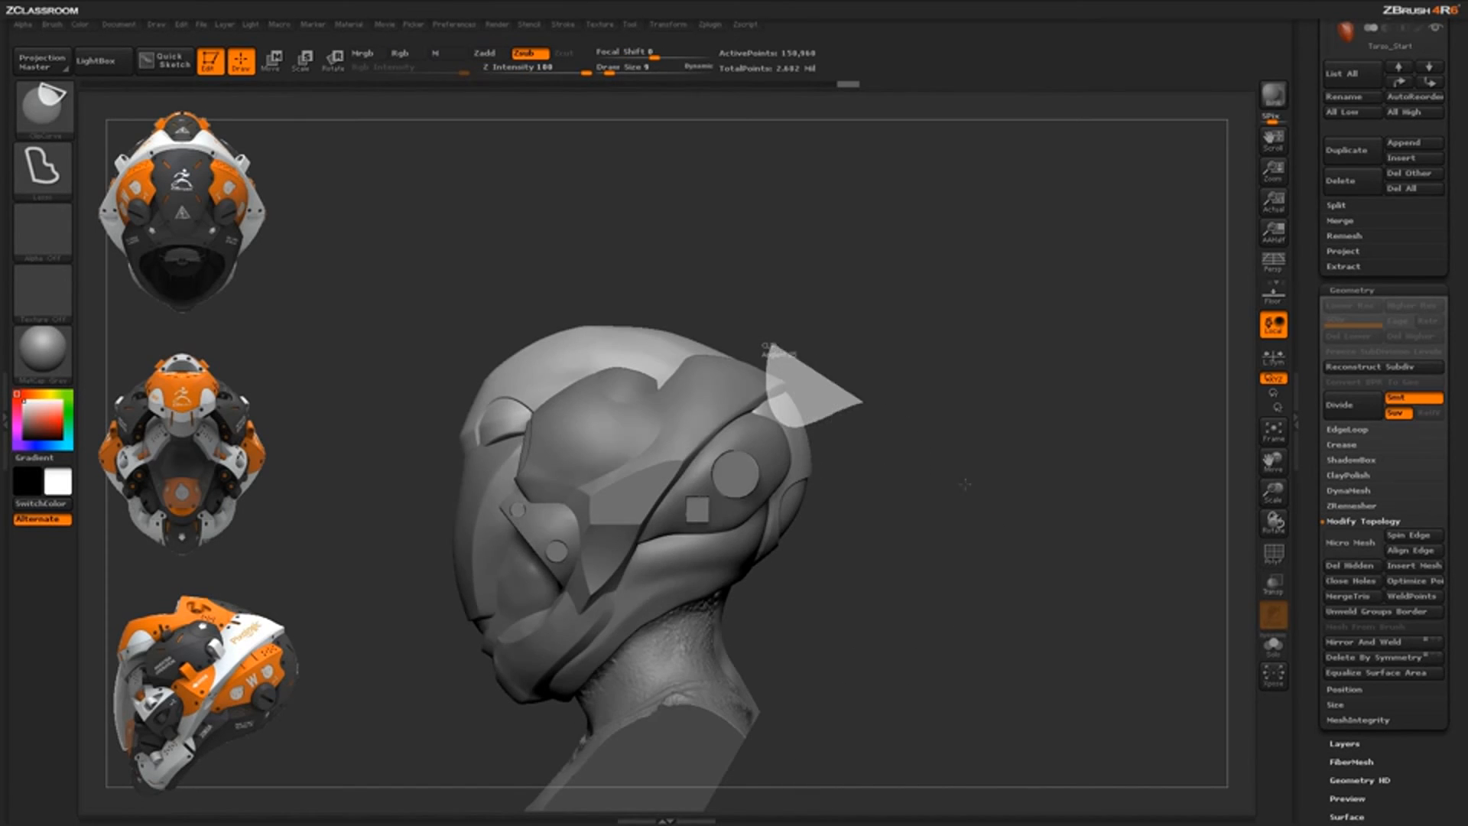
pyautogui.moveTo(996, 546); pyautogui.dragTo(931, 466)
pyautogui.moveTo(968, 402)
pyautogui.mouseDown()
pyautogui.moveTo(930, 344)
pyautogui.moveTo(944, 282)
pyautogui.moveTo(921, 264)
pyautogui.mouseUp()
pyautogui.moveTo(803, 321)
pyautogui.keyDown('ctrl'); pyautogui.keyDown('shift'); pyautogui.mouseDown()
pyautogui.moveTo(819, 378)
pyautogui.moveTo(828, 315)
pyautogui.mouseUp(); pyautogui.keyUp('shift'); pyautogui.keyUp('ctrl')
pyautogui.moveTo(969, 347)
pyautogui.mouseDown()
pyautogui.moveTo(989, 455)
pyautogui.moveTo(1028, 527)
pyautogui.mouseUp()
pyautogui.moveTo(987, 468); pyautogui.dragTo(1023, 523)
pyautogui.moveTo(1023, 535)
pyautogui.keyDown('alt'); pyautogui.mouseDown()
pyautogui.moveTo(971, 470)
pyautogui.moveTo(914, 577)
pyautogui.mouseUp(); pyautogui.keyUp('alt')
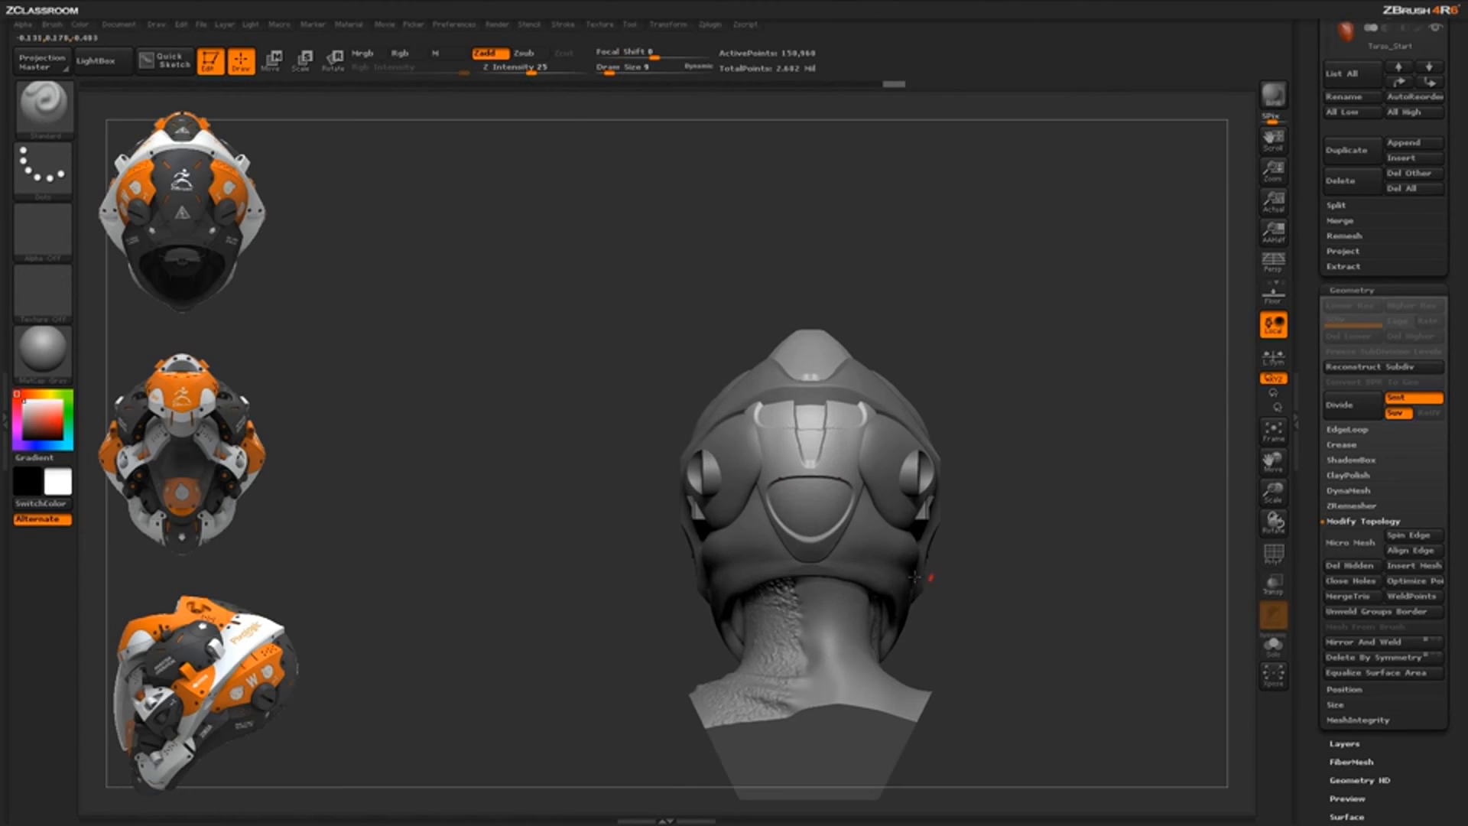
pyautogui.moveTo(922, 523); pyautogui.dragTo(999, 536)
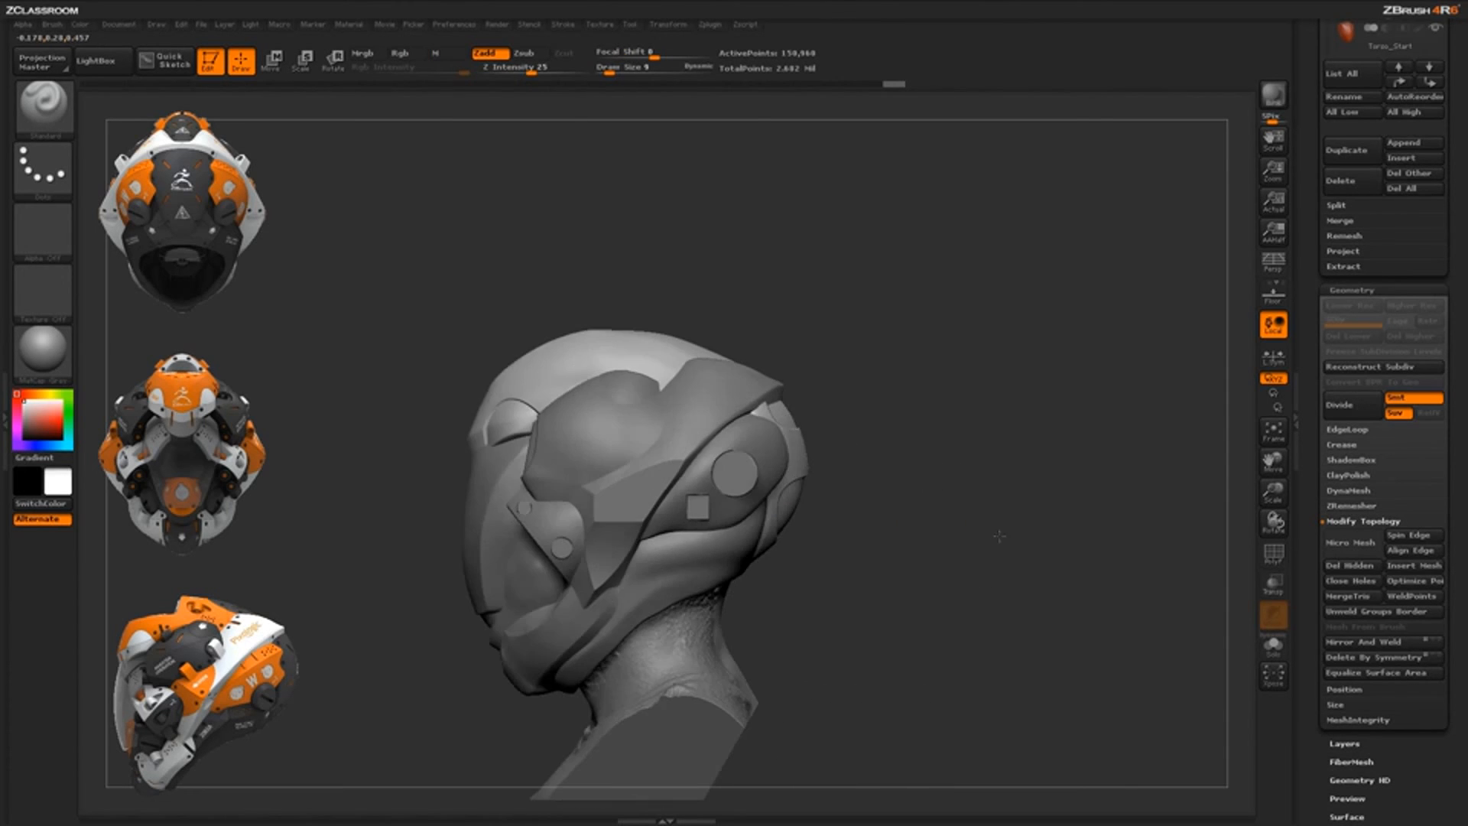
# Select the Torso_Start3 neck piece and cut its base off flat
pyautogui.keyDown('alt'); pyautogui.click(712, 584); pyautogui.keyUp('alt')
pyautogui.moveTo(818, 611)
pyautogui.keyDown('ctrl'); pyautogui.keyDown('shift'); pyautogui.mouseDown()
pyautogui.moveTo(633, 621)
pyautogui.moveTo(588, 652)
pyautogui.moveTo(717, 763)
pyautogui.moveTo(795, 673)
pyautogui.mouseUp(); pyautogui.keyUp('shift'); pyautogui.keyUp('ctrl')
pyautogui.moveTo(913, 636)
pyautogui.mouseDown()
pyautogui.moveTo(830, 541)
pyautogui.moveTo(672, 611)
pyautogui.moveTo(580, 679)
pyautogui.mouseUp()
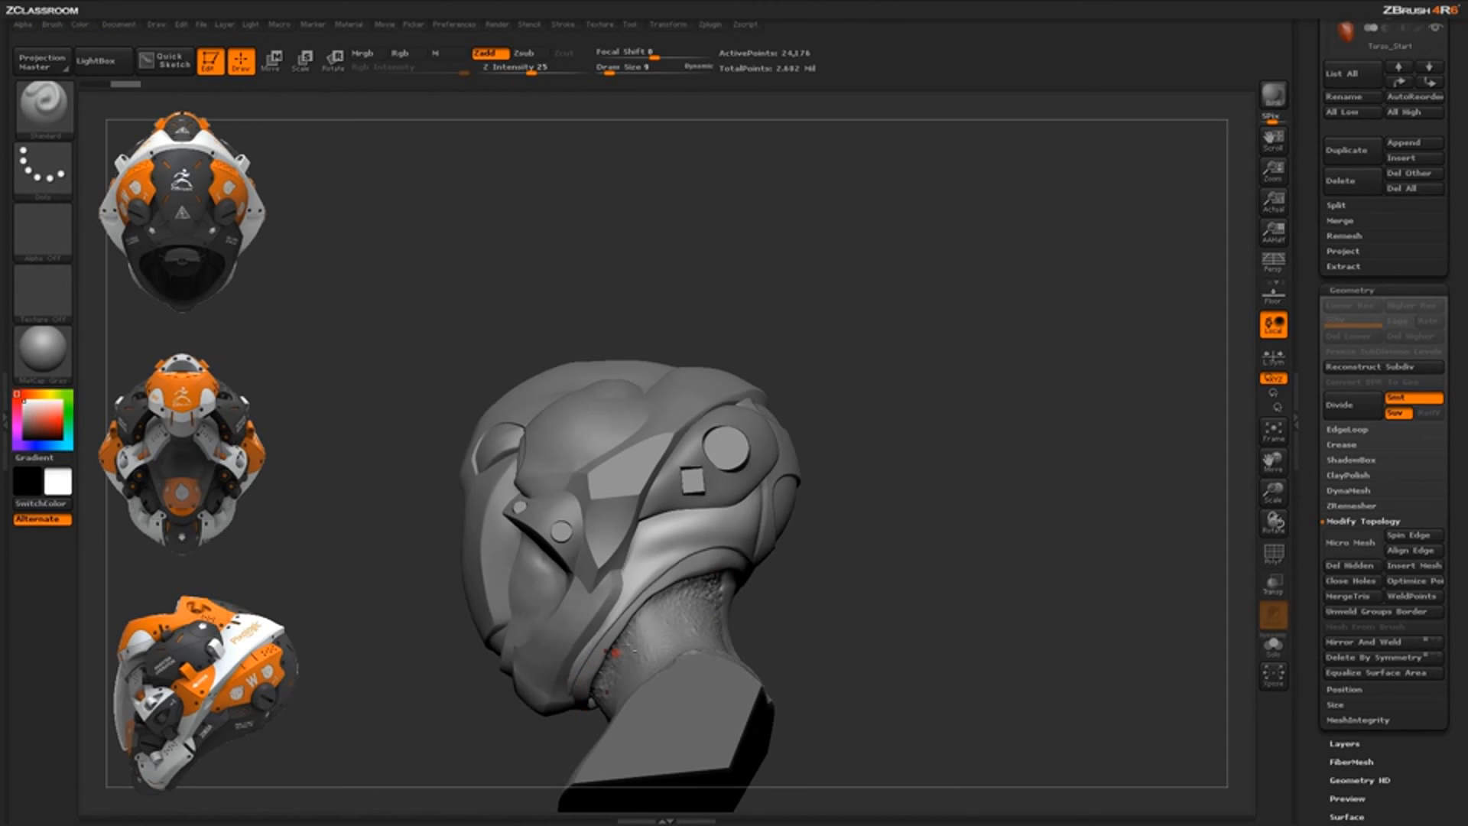
pyautogui.moveTo(843, 537); pyautogui.dragTo(757, 515)
pyautogui.press('ctrl')
pyautogui.hotkey('ctrl', 'shift')
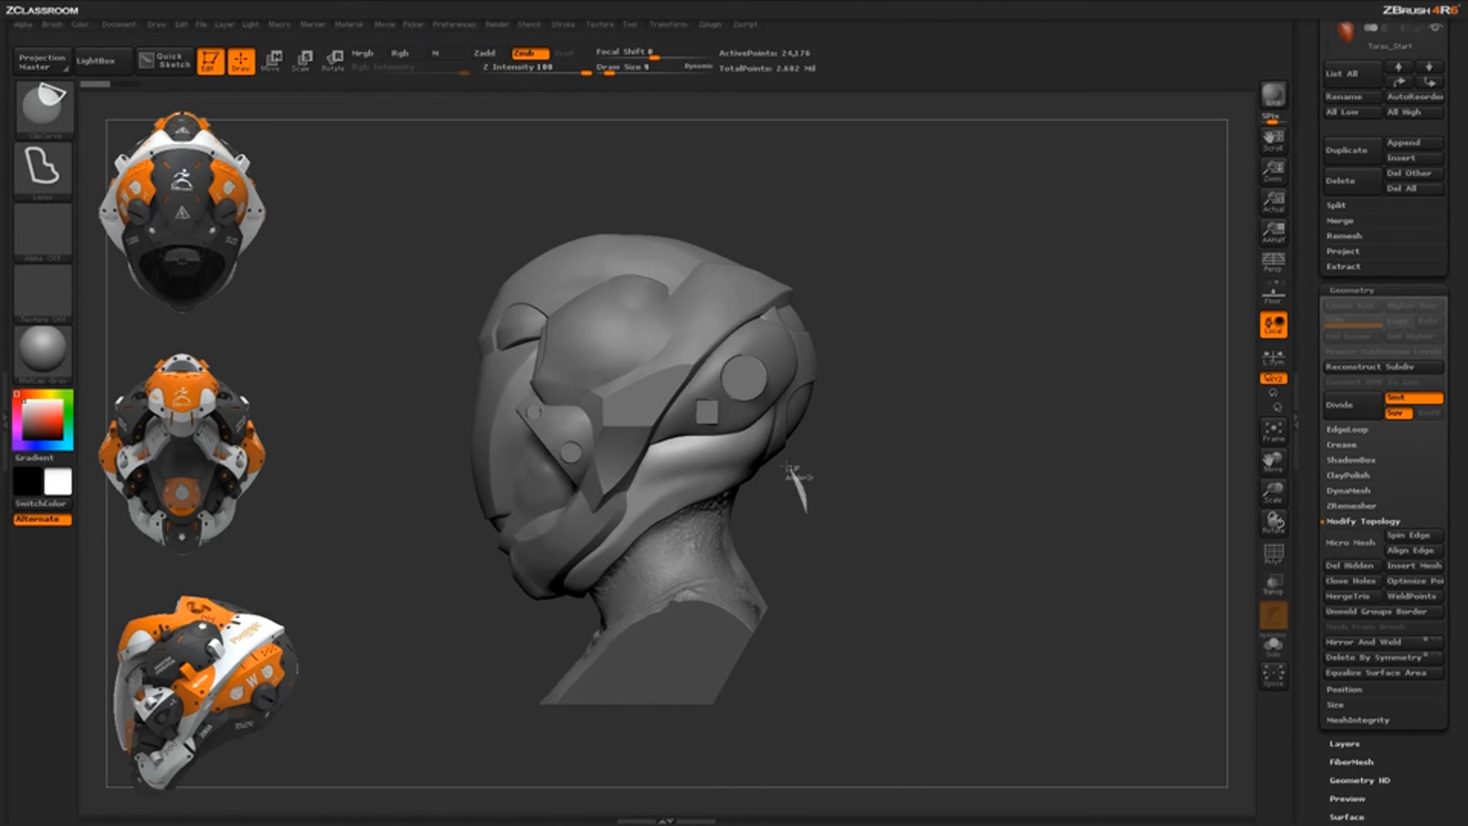
pyautogui.keyDown('ctrl'); pyautogui.keyDown('shift'); pyautogui.moveTo(733, 466); pyautogui.dragTo(565, 468); pyautogui.keyUp('shift'); pyautogui.keyUp('ctrl')
pyautogui.moveTo(895, 585); pyautogui.dragTo(811, 567)
pyautogui.moveTo(979, 394); pyautogui.dragTo(639, 489)
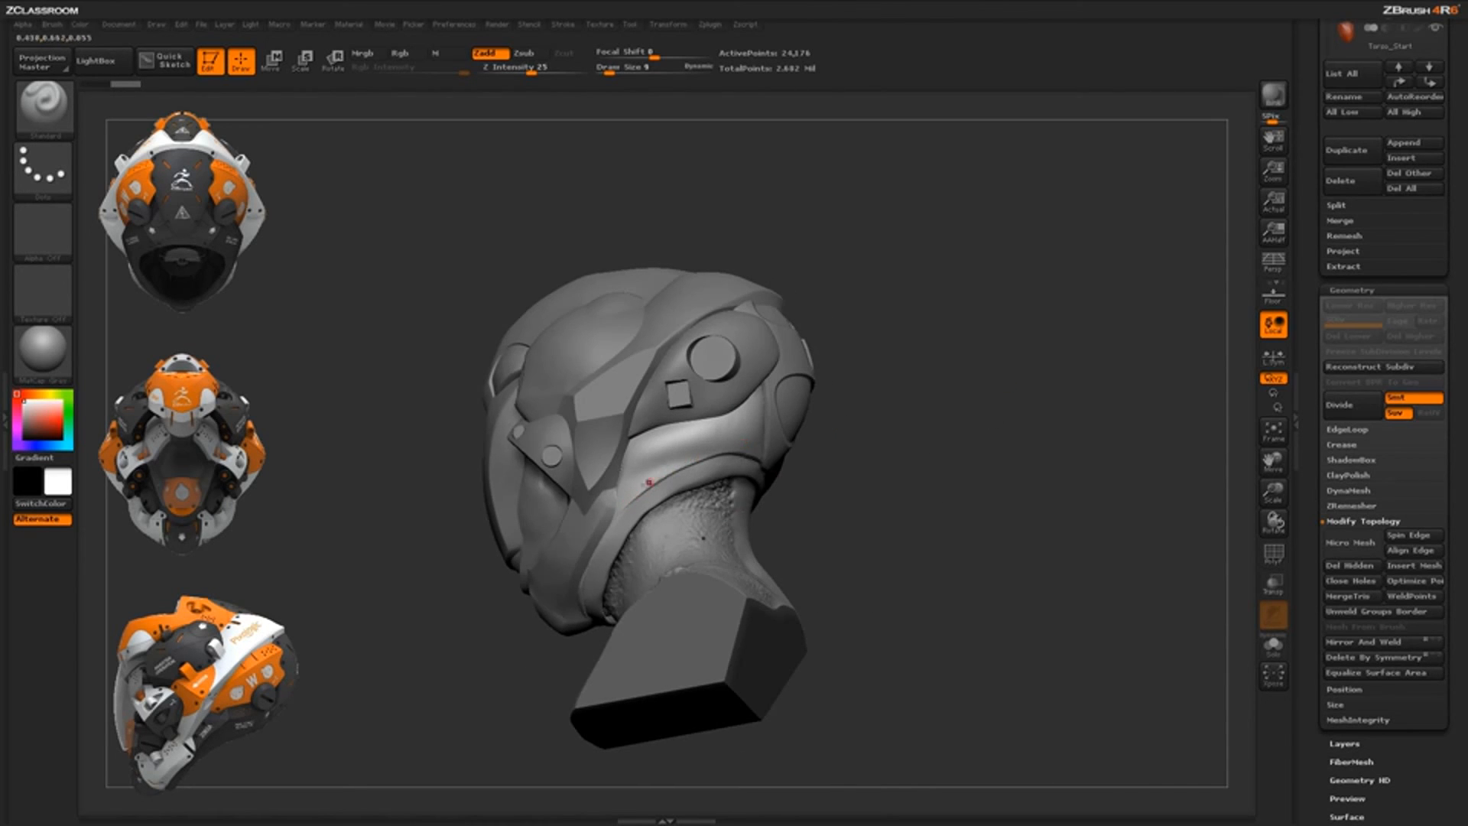
pyautogui.moveTo(863, 490)
pyautogui.mouseDown()
pyautogui.moveTo(789, 495)
pyautogui.moveTo(853, 485)
pyautogui.moveTo(825, 520)
pyautogui.moveTo(874, 547)
pyautogui.moveTo(787, 542)
pyautogui.mouseUp()
# Select the jaw piece Torso_Start1 and clip away the region below the jaw
pyautogui.keyDown('alt'); pyautogui.click(787, 543); pyautogui.keyUp('alt')
pyautogui.moveTo(934, 538)
pyautogui.mouseDown()
pyautogui.moveTo(885, 498)
pyautogui.moveTo(907, 525)
pyautogui.mouseUp()
pyautogui.hotkey('ctrl', 'shift')
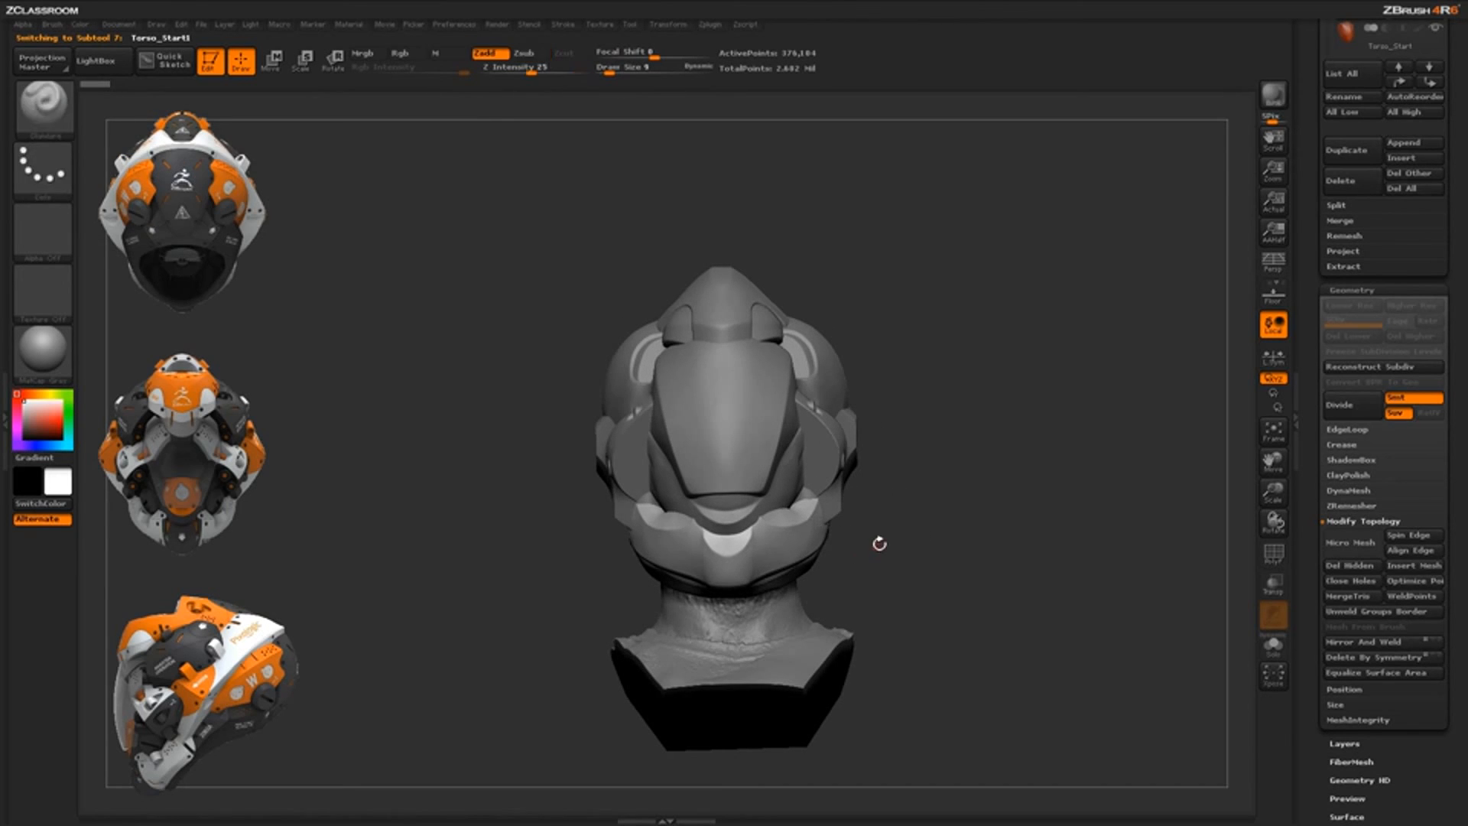
pyautogui.moveTo(878, 541); pyautogui.dragTo(862, 531)
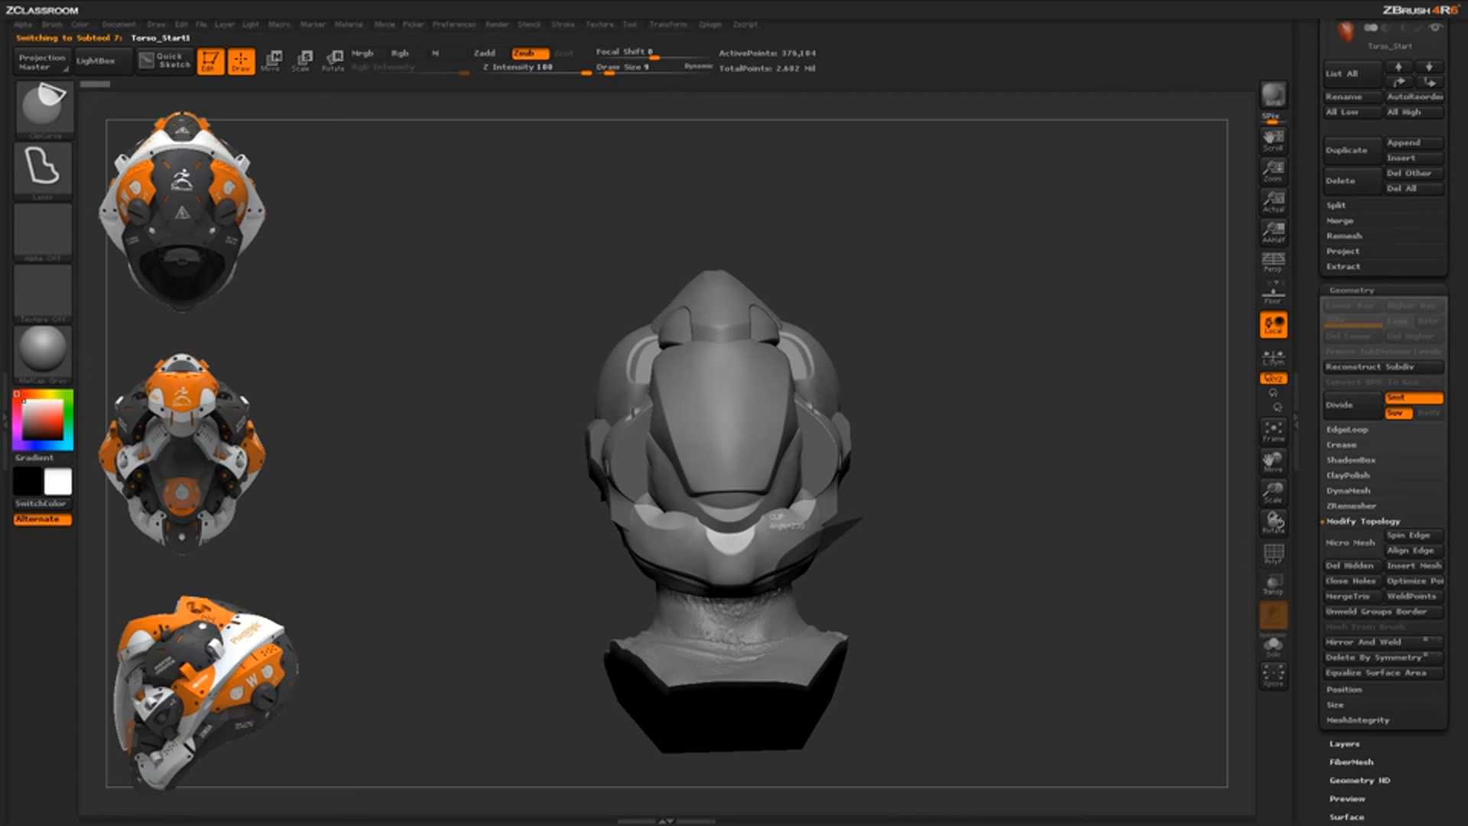
pyautogui.keyDown('ctrl'); pyautogui.keyDown('shift'); pyautogui.moveTo(778, 592); pyautogui.dragTo(788, 600); pyautogui.keyUp('shift'); pyautogui.keyUp('ctrl')
pyautogui.moveTo(904, 584)
pyautogui.keyDown('ctrl'); pyautogui.keyDown('shift'); pyautogui.mouseDown()
pyautogui.moveTo(928, 584)
pyautogui.moveTo(822, 554)
pyautogui.mouseUp(); pyautogui.keyUp('shift'); pyautogui.keyUp('ctrl')
# Trim the jaw piece along the face near the chin and straighten its lower edge
pyautogui.moveTo(966, 576); pyautogui.dragTo(921, 582)
pyautogui.keyDown('ctrl'); pyautogui.keyDown('shift'); pyautogui.moveTo(666, 484); pyautogui.dragTo(740, 538); pyautogui.keyUp('shift'); pyautogui.keyUp('ctrl')
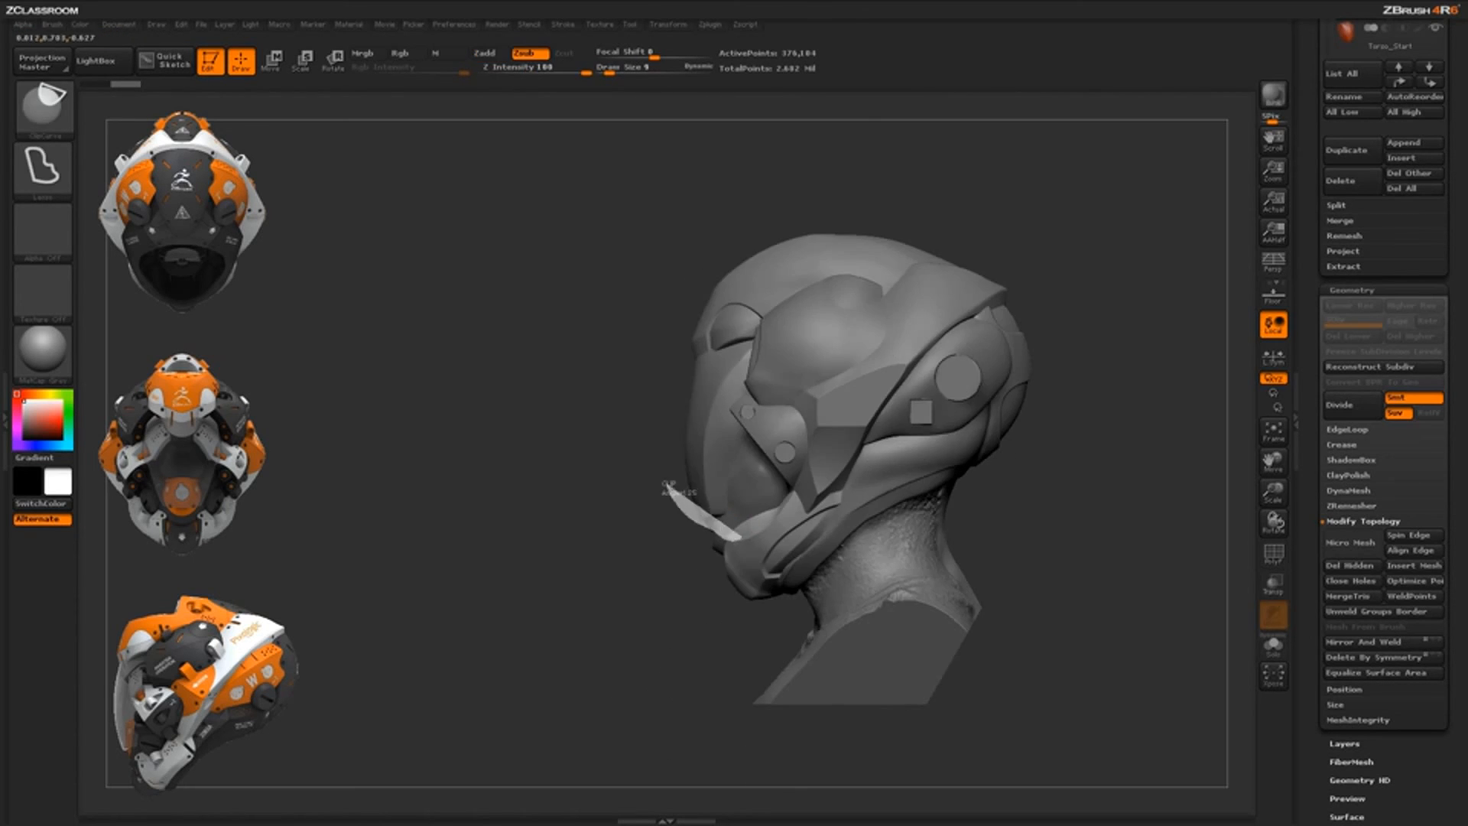
pyautogui.moveTo(666, 485)
pyautogui.keyDown('ctrl'); pyautogui.keyDown('shift'); pyautogui.mouseDown()
pyautogui.moveTo(633, 387)
pyautogui.moveTo(566, 386)
pyautogui.mouseUp(); pyautogui.keyUp('shift'); pyautogui.keyUp('ctrl')
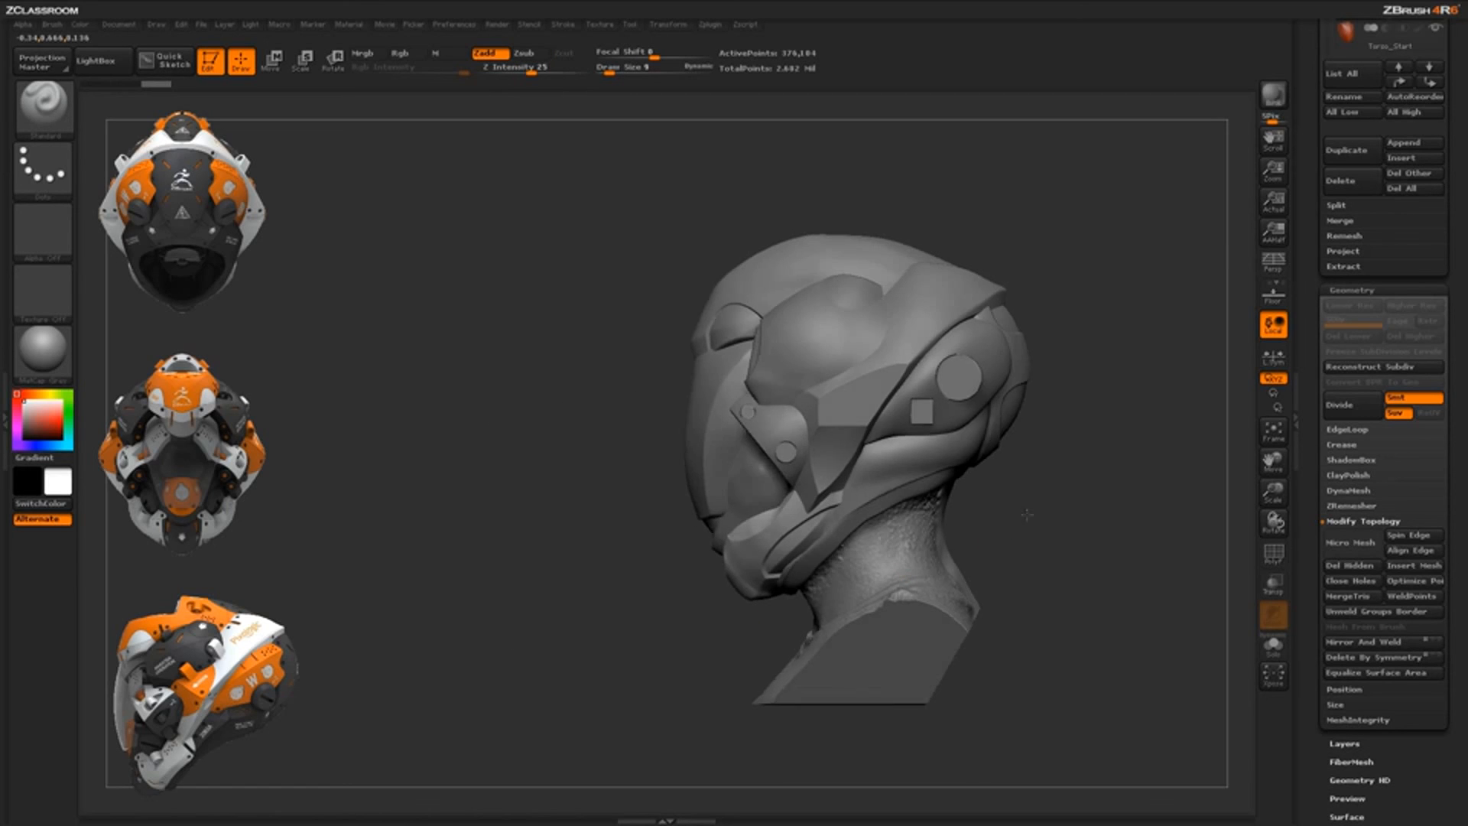
pyautogui.moveTo(1027, 514)
pyautogui.mouseDown()
pyautogui.moveTo(906, 512)
pyautogui.moveTo(877, 565)
pyautogui.mouseUp()
pyautogui.keyDown('ctrl'); pyautogui.keyDown('shift'); pyautogui.moveTo(806, 599); pyautogui.dragTo(849, 673); pyautogui.keyUp('shift'); pyautogui.keyUp('ctrl')
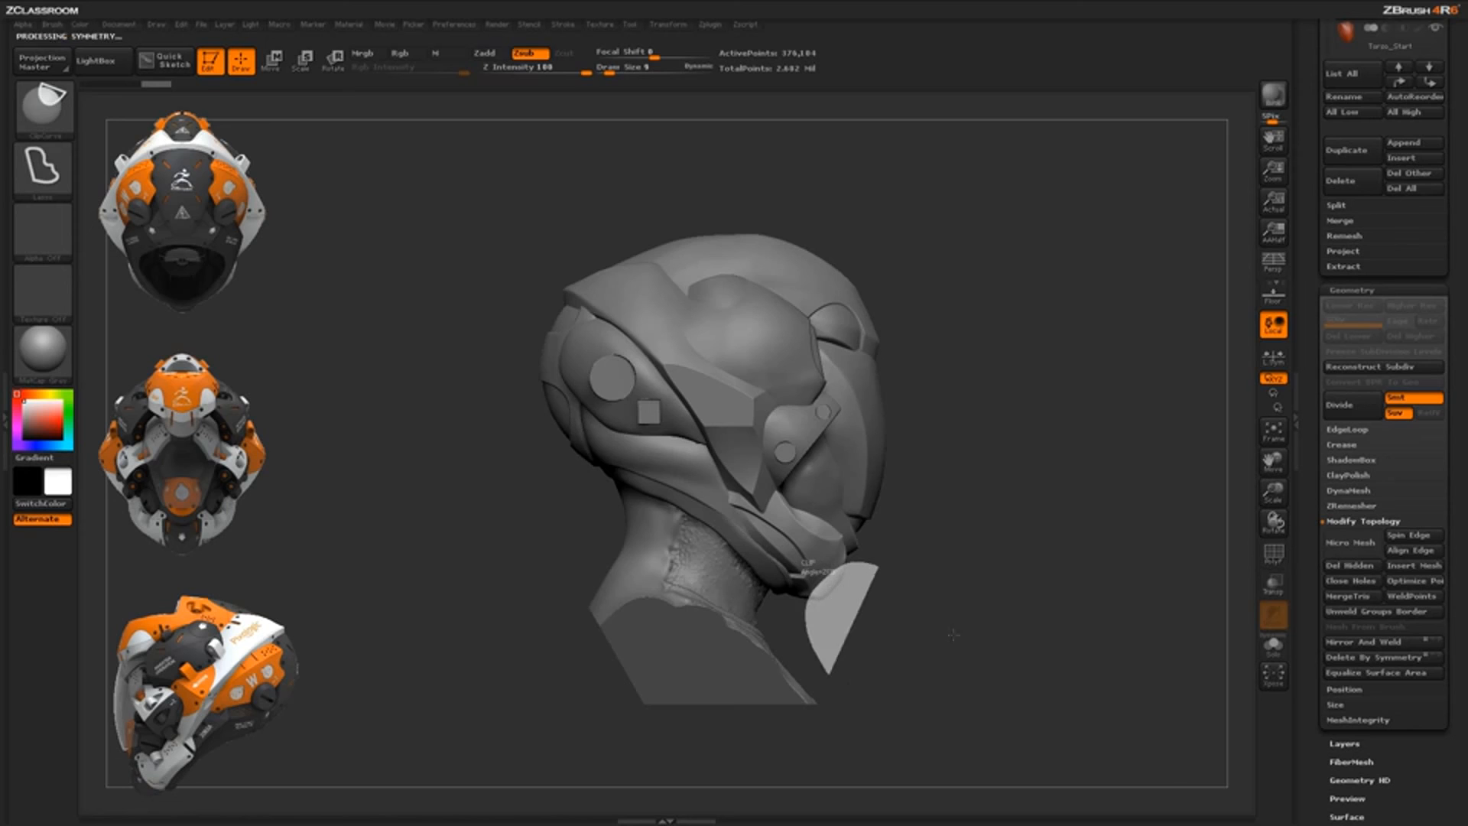
pyautogui.moveTo(954, 632)
pyautogui.keyDown('alt'); pyautogui.mouseDown()
pyautogui.moveTo(941, 564)
pyautogui.moveTo(961, 566)
pyautogui.moveTo(961, 546)
pyautogui.moveTo(951, 557)
pyautogui.moveTo(752, 443)
pyautogui.mouseUp(); pyautogui.keyUp('alt')
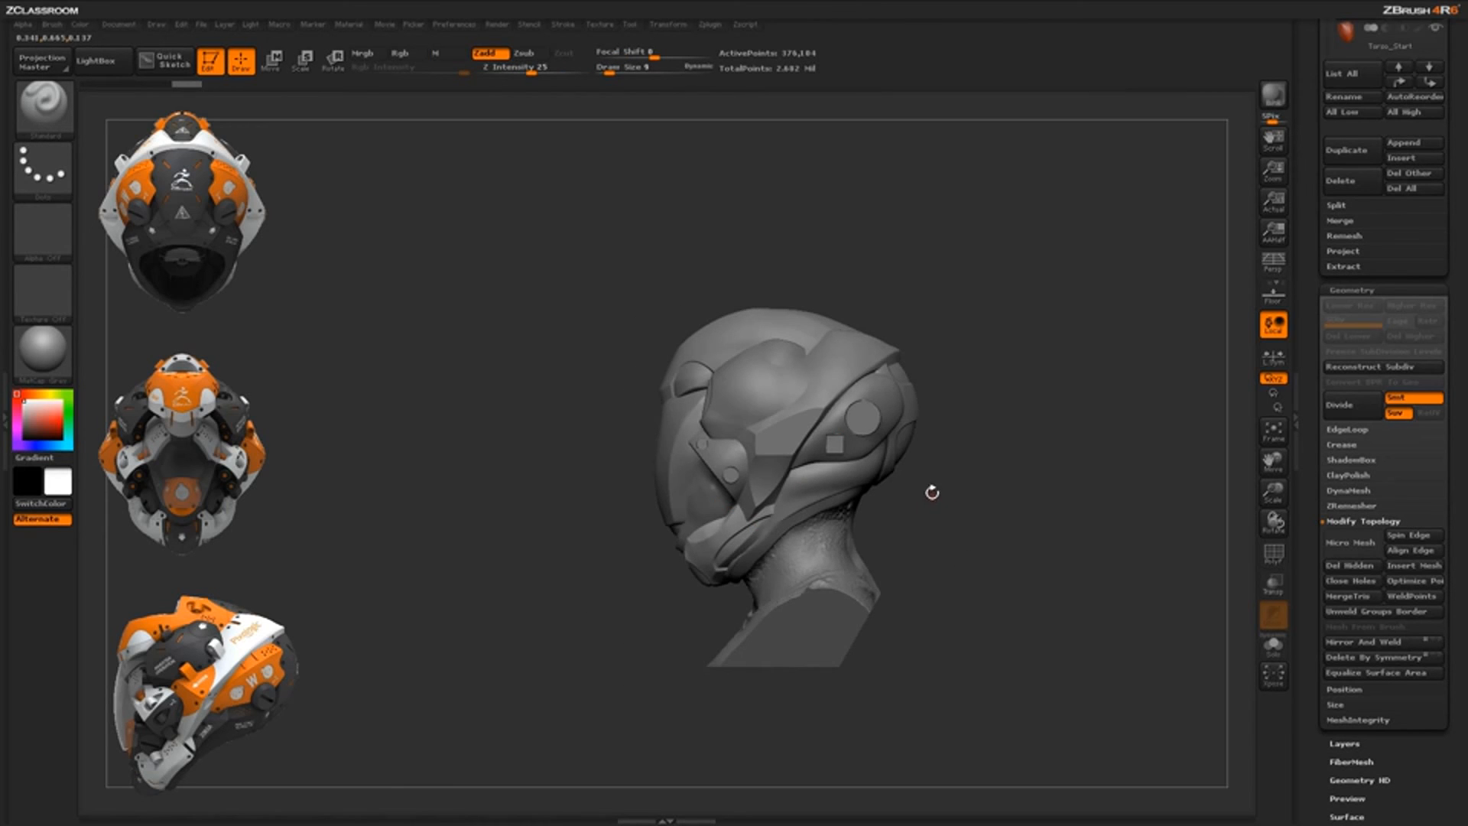
pyautogui.moveTo(939, 529); pyautogui.dragTo(990, 538)
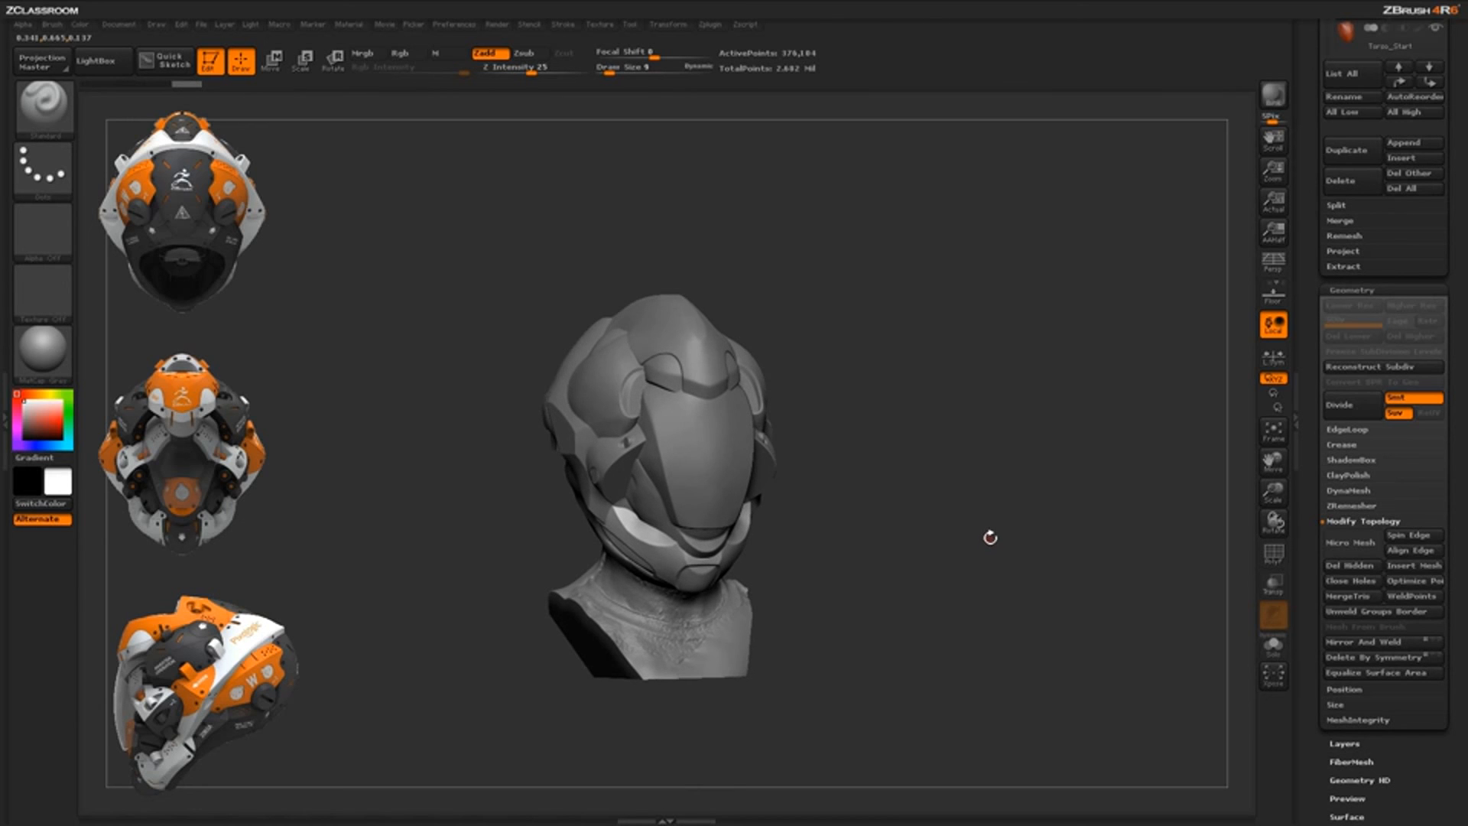